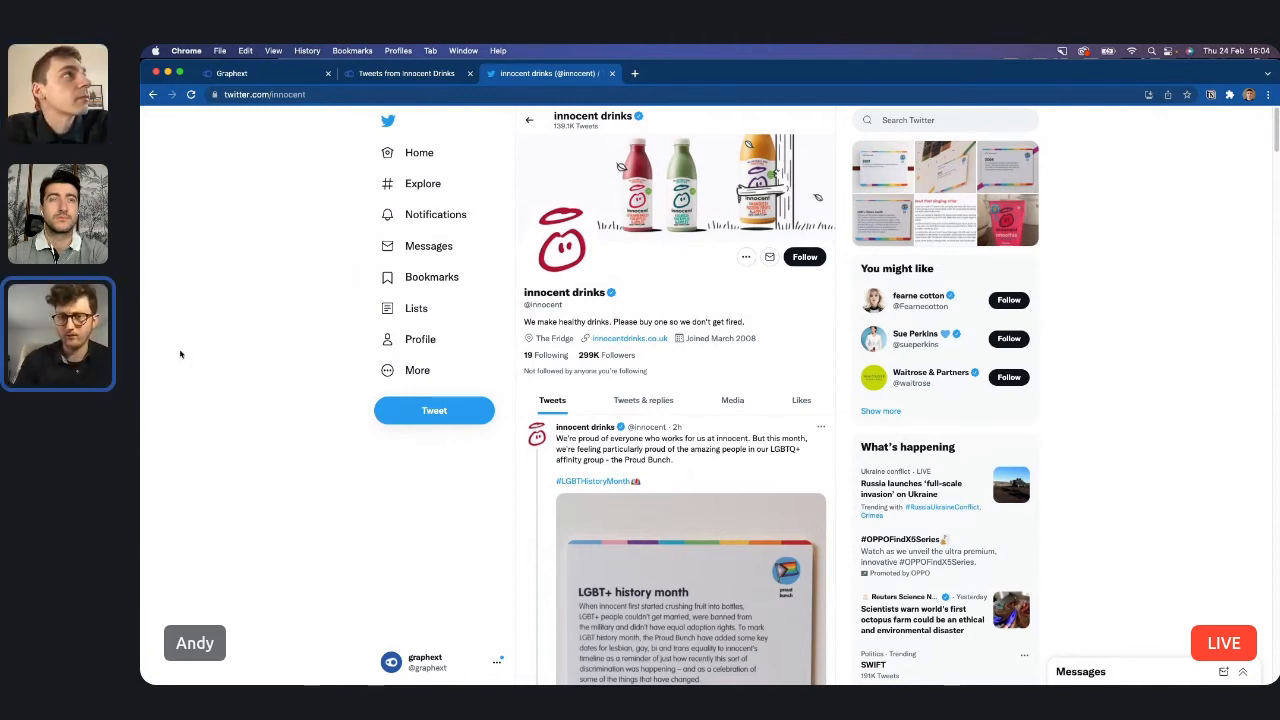
# View the Tweets from Innocent Drinks project and the brand's Twitter profile, and switch to the Tractor app.
pyautogui.click(438, 78)
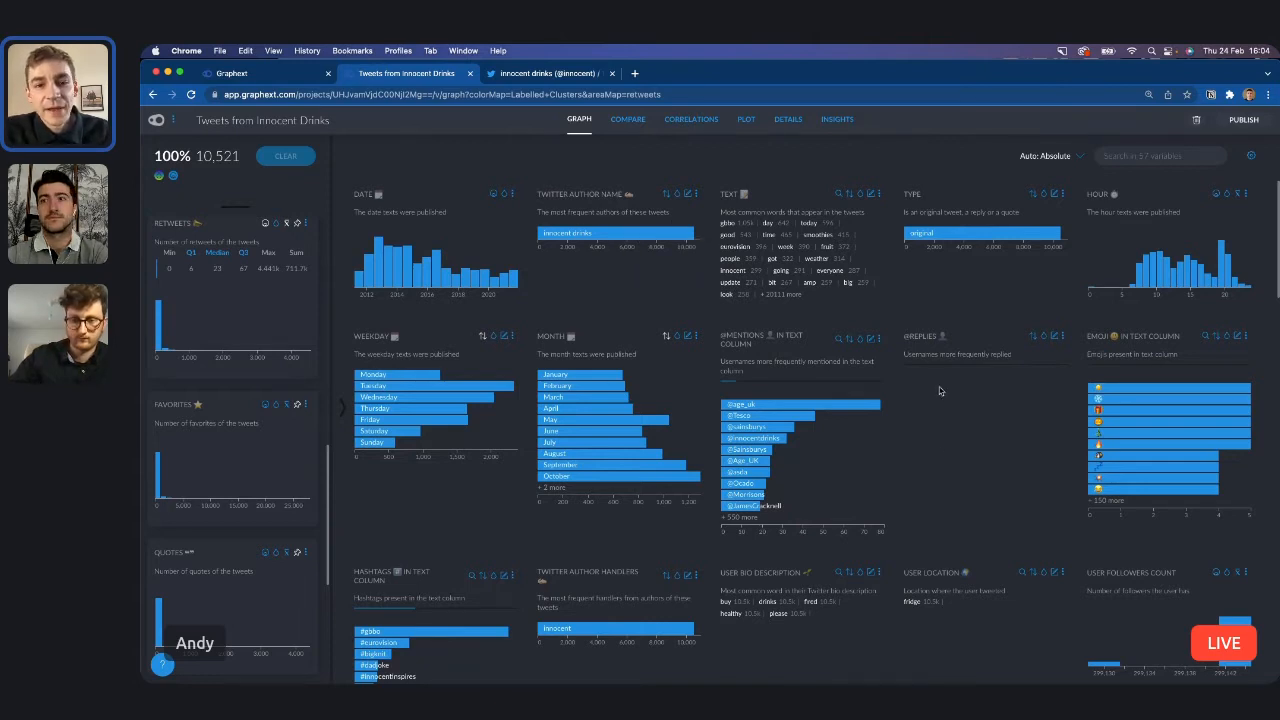
pyautogui.click(572, 76)
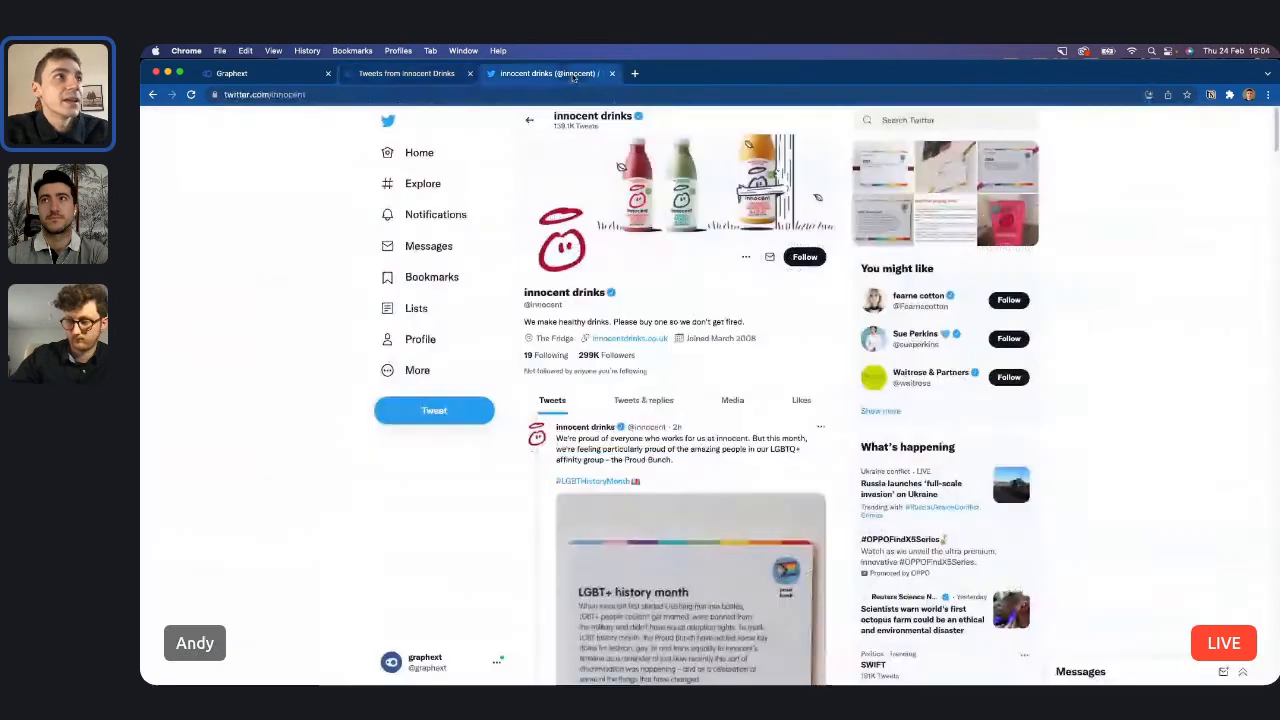
pyautogui.click(410, 74)
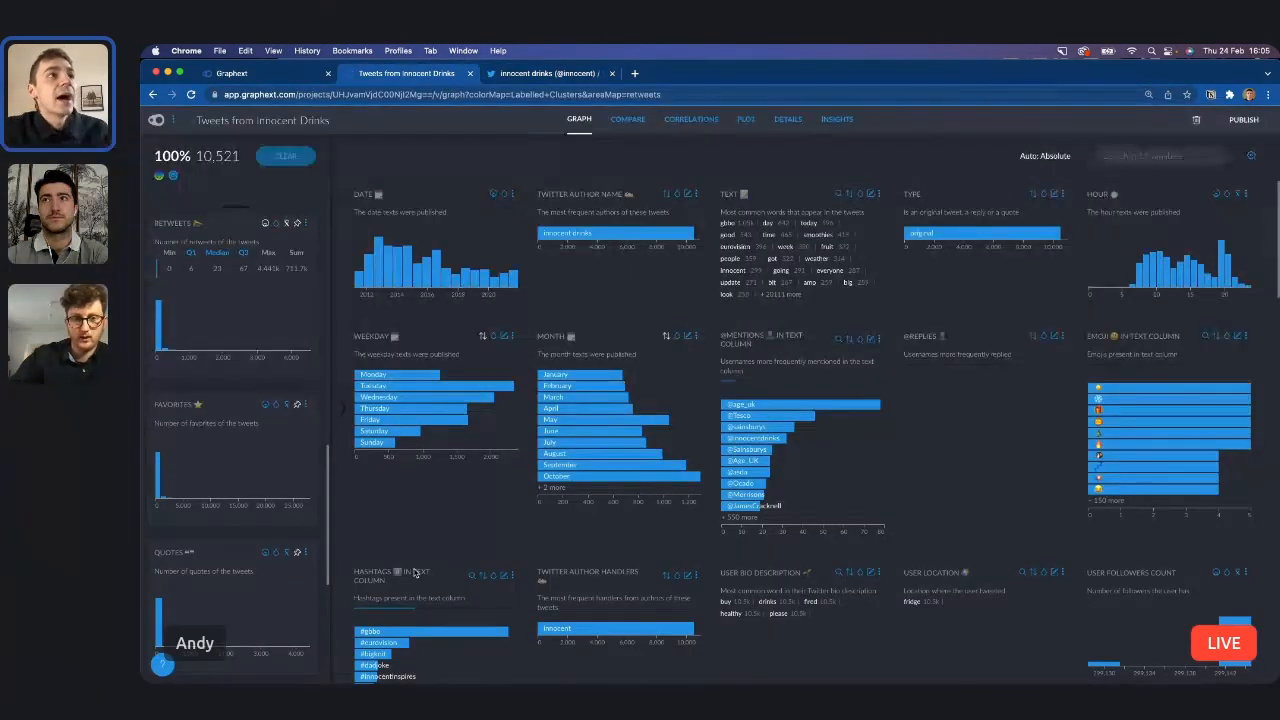
pyautogui.hotkey('ctrl', 'Left')
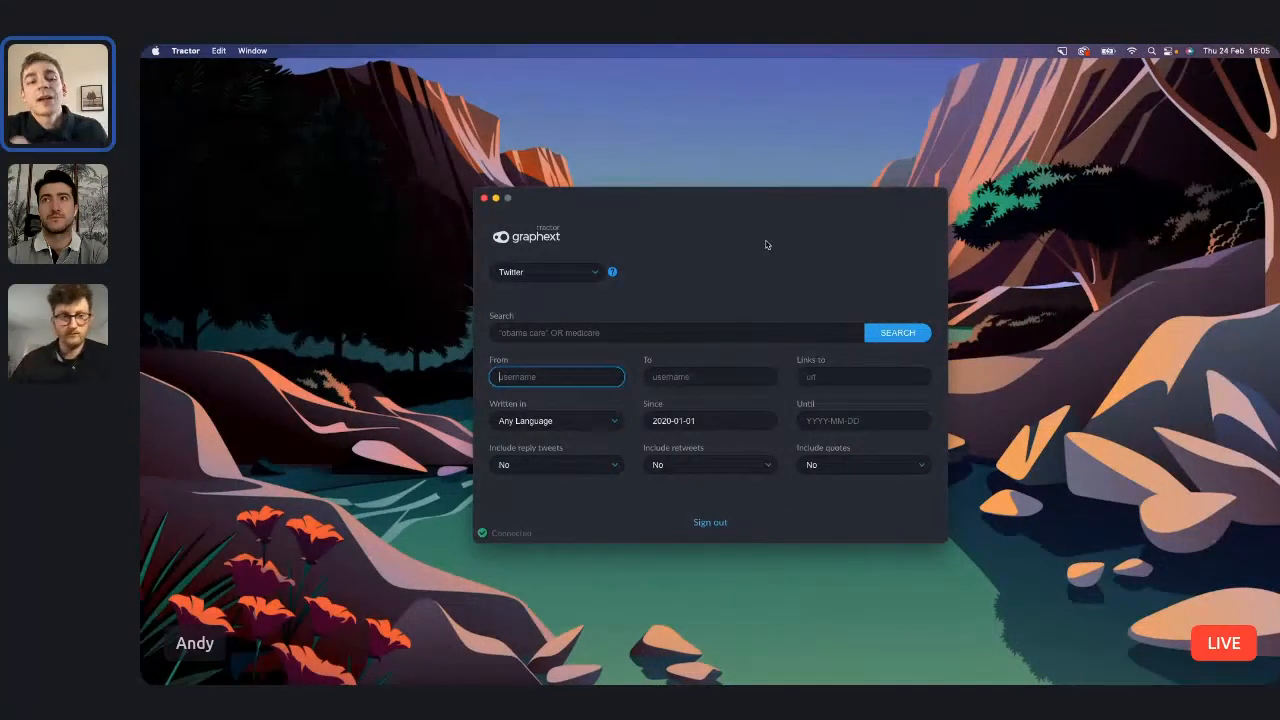
pyautogui.click(733, 240)
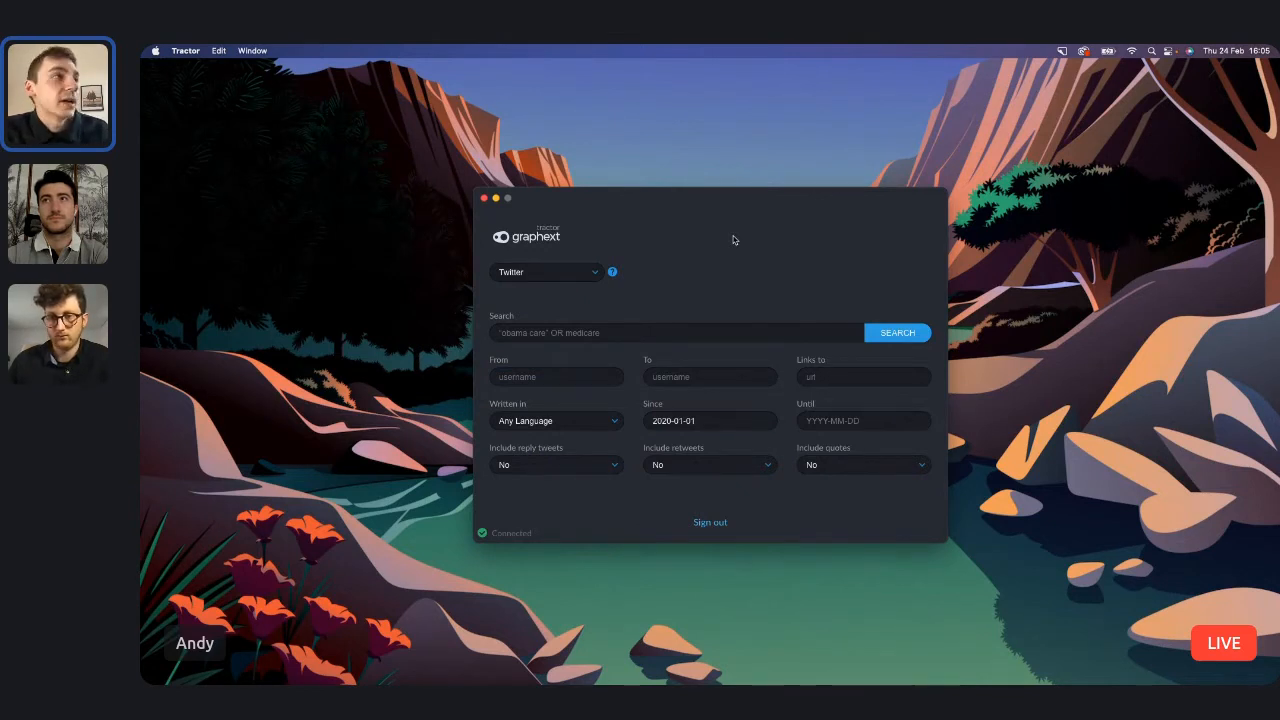
# Preview the MediaCloud News scraping options and return the data source to Twitter.
pyautogui.click(595, 274)
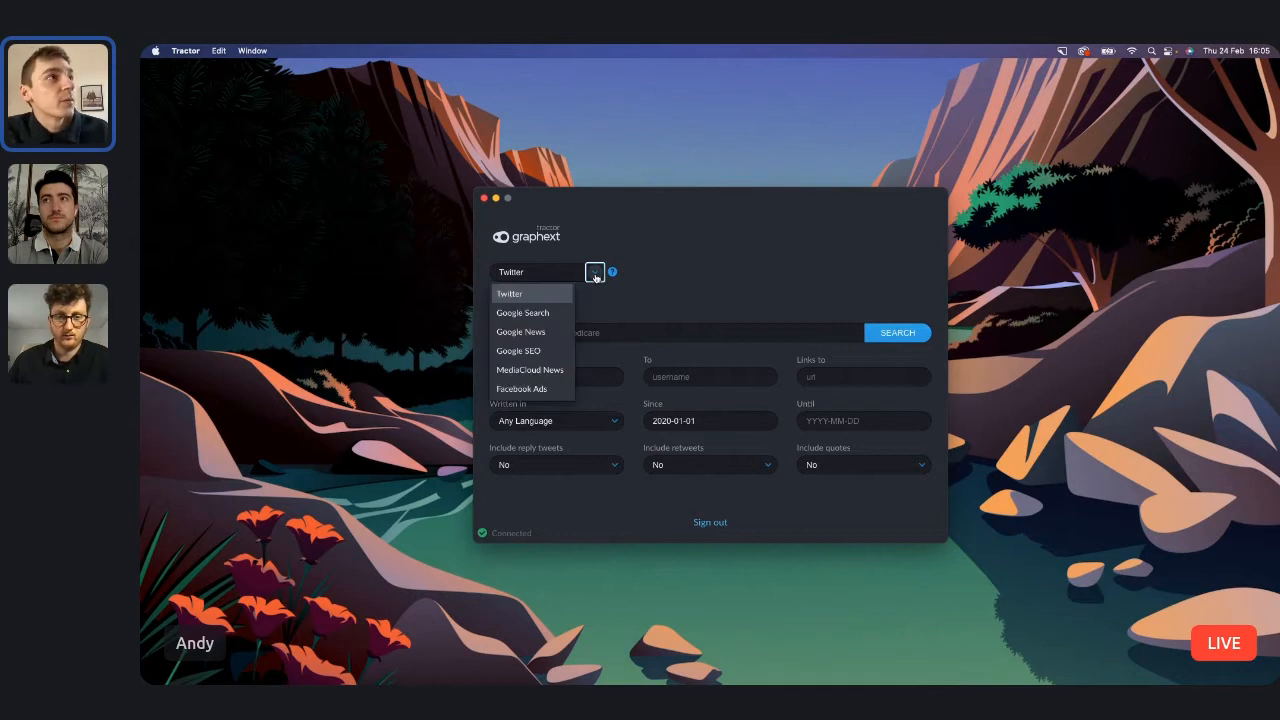
pyautogui.click(530, 370)
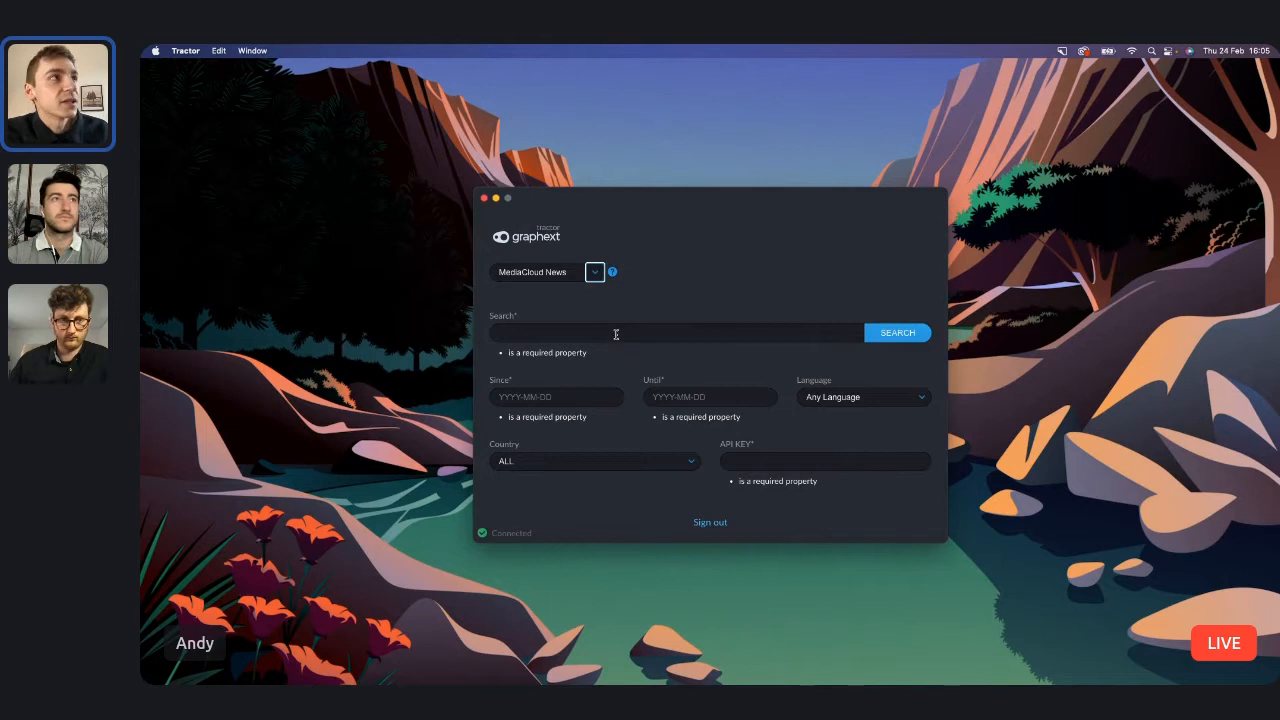
pyautogui.click(594, 274)
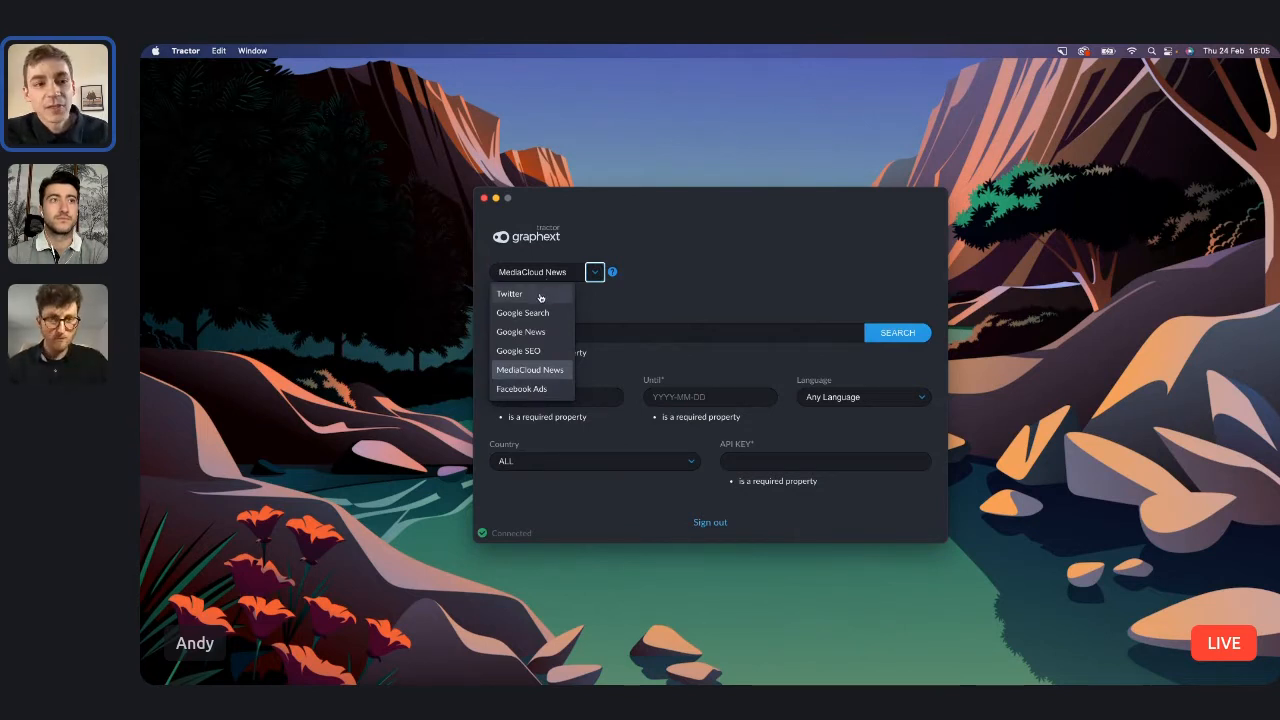
pyautogui.click(540, 295)
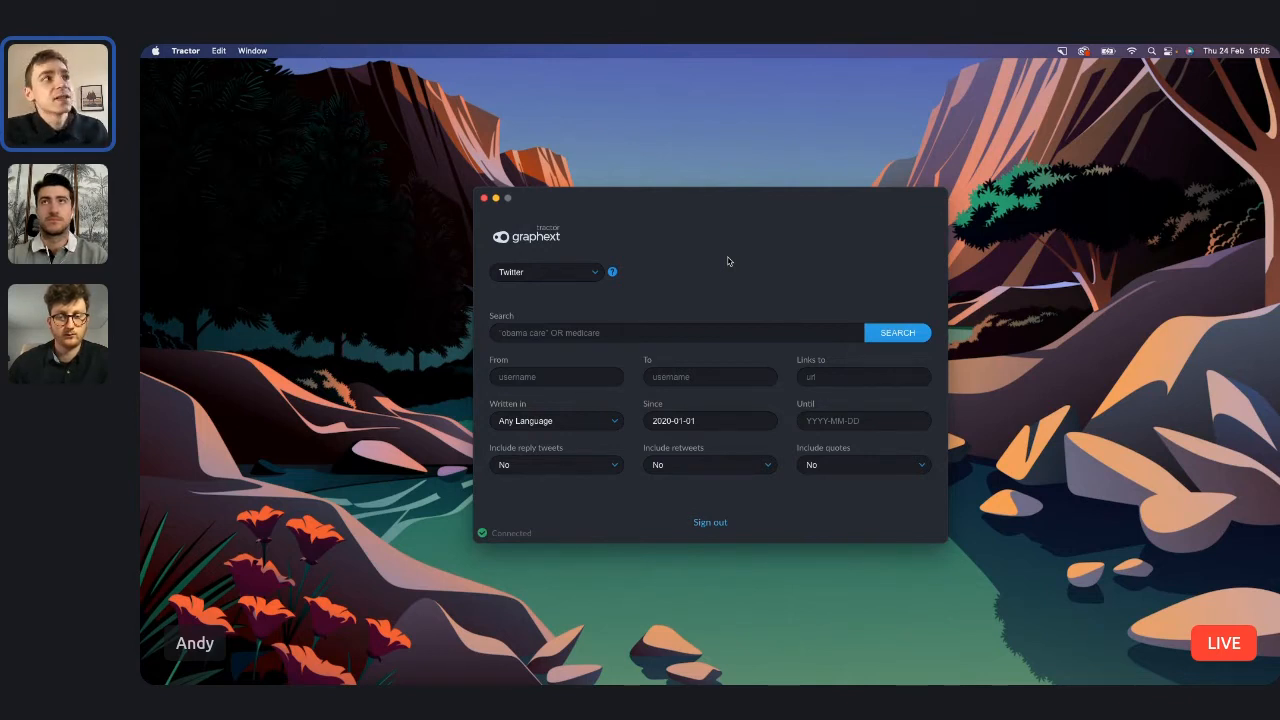
# Enter the Twitter search query "INNOCENT" AND "DRINKS".
pyautogui.click(542, 333)
pyautogui.write('"')
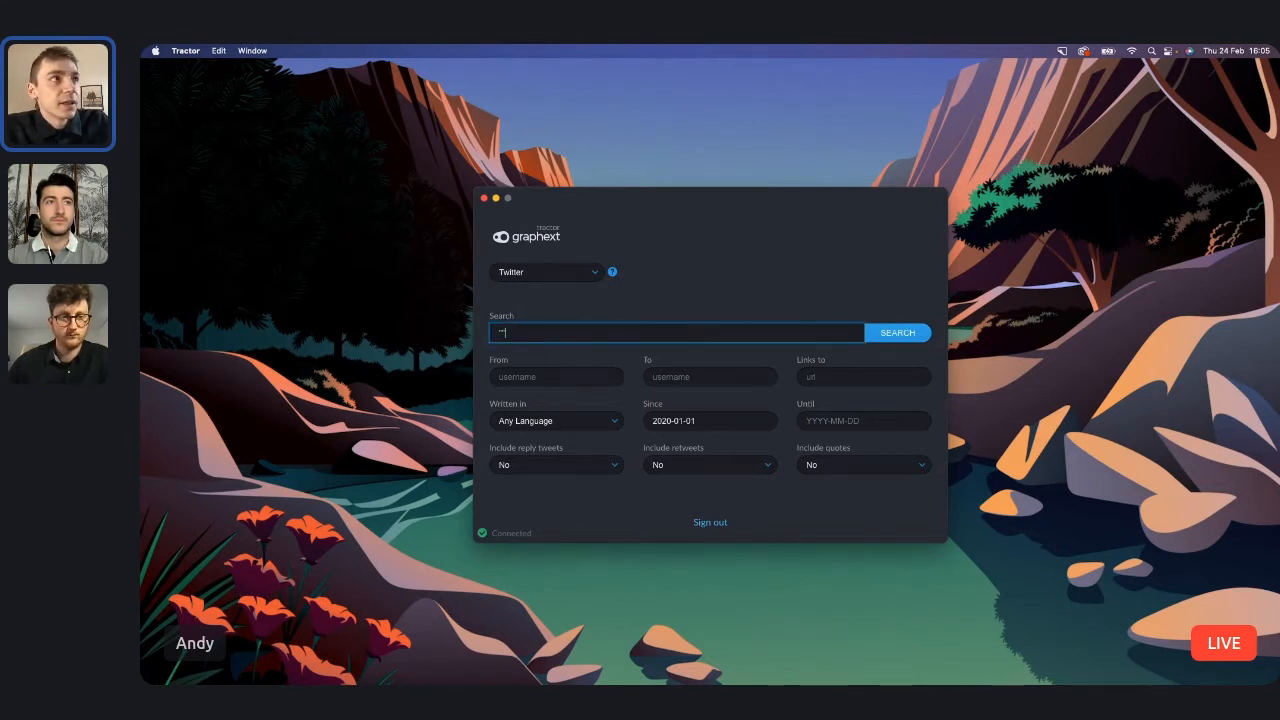
pyautogui.write('INNOCENT"')
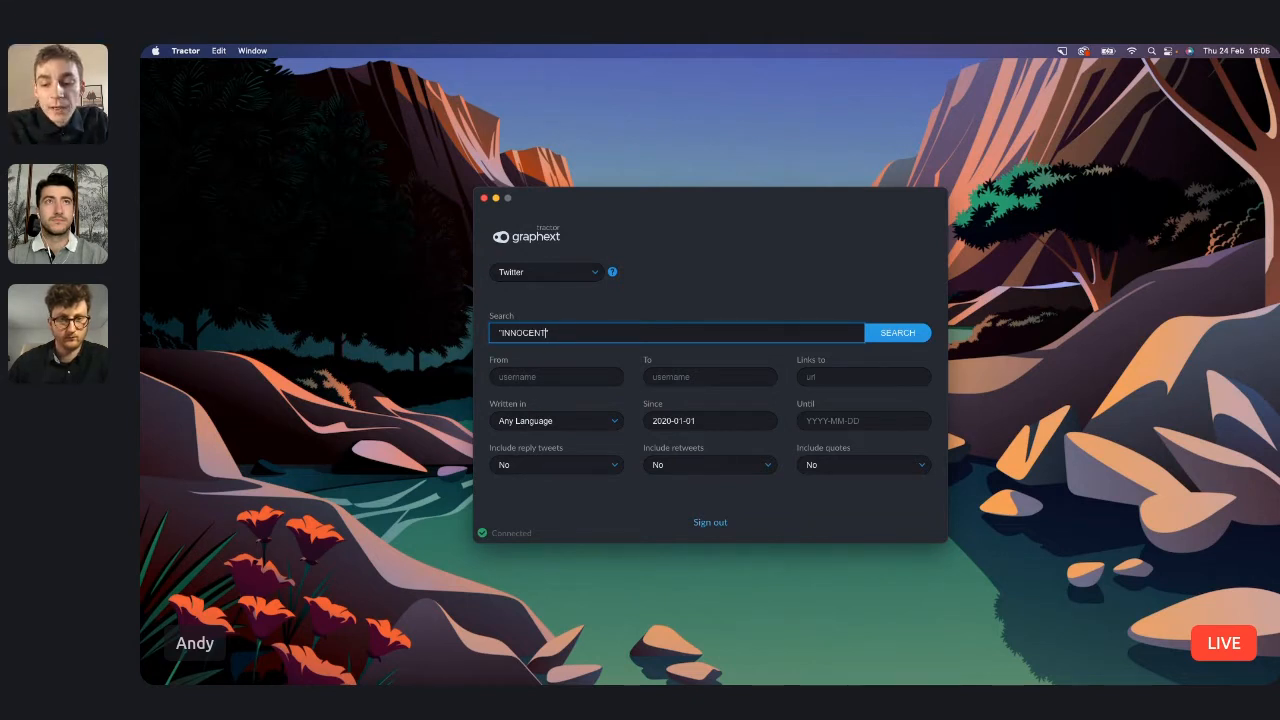
pyautogui.write(' "SM')
pyautogui.press('BackSpace')
pyautogui.press('BackSpace')
pyautogui.write('s')
pyautogui.write('AND')
pyautogui.write(' "DRNK')
pyautogui.press('BackSpace')
pyautogui.press('BackSpace')
pyautogui.write('INKS"')
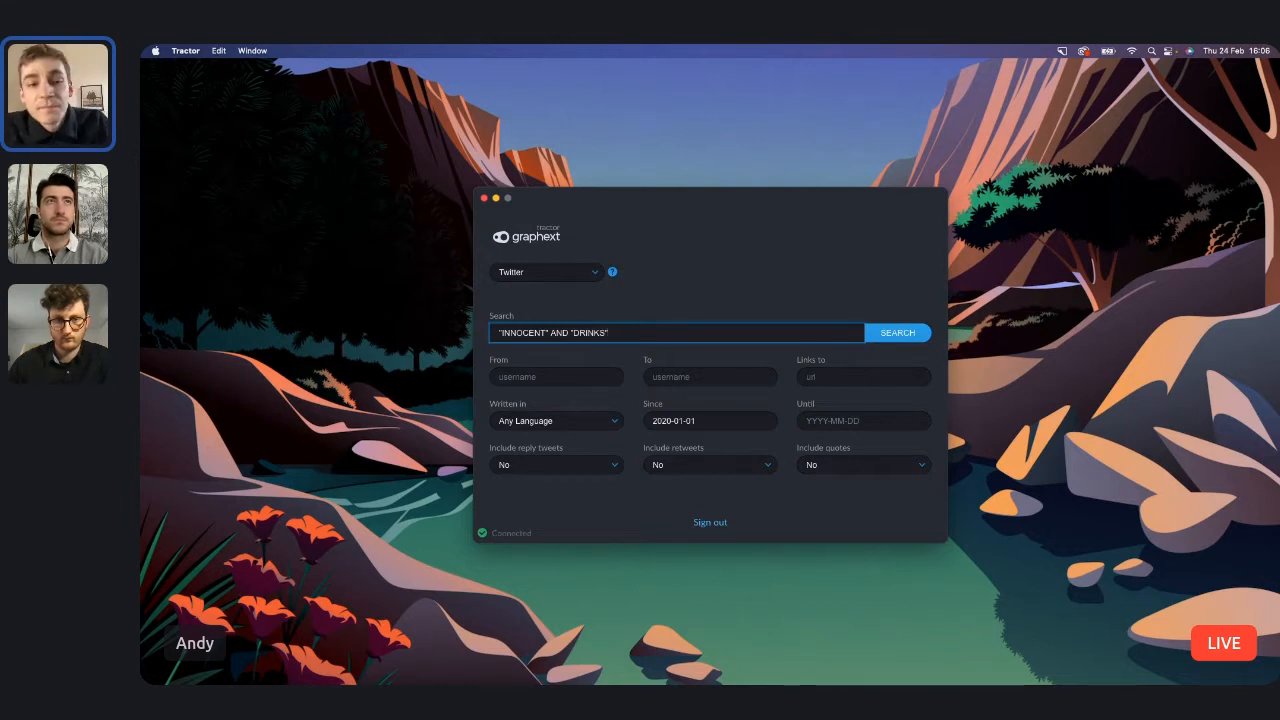
# Clear the whole search query from the Twitter scraping form.
pyautogui.tripleClick(598, 326)
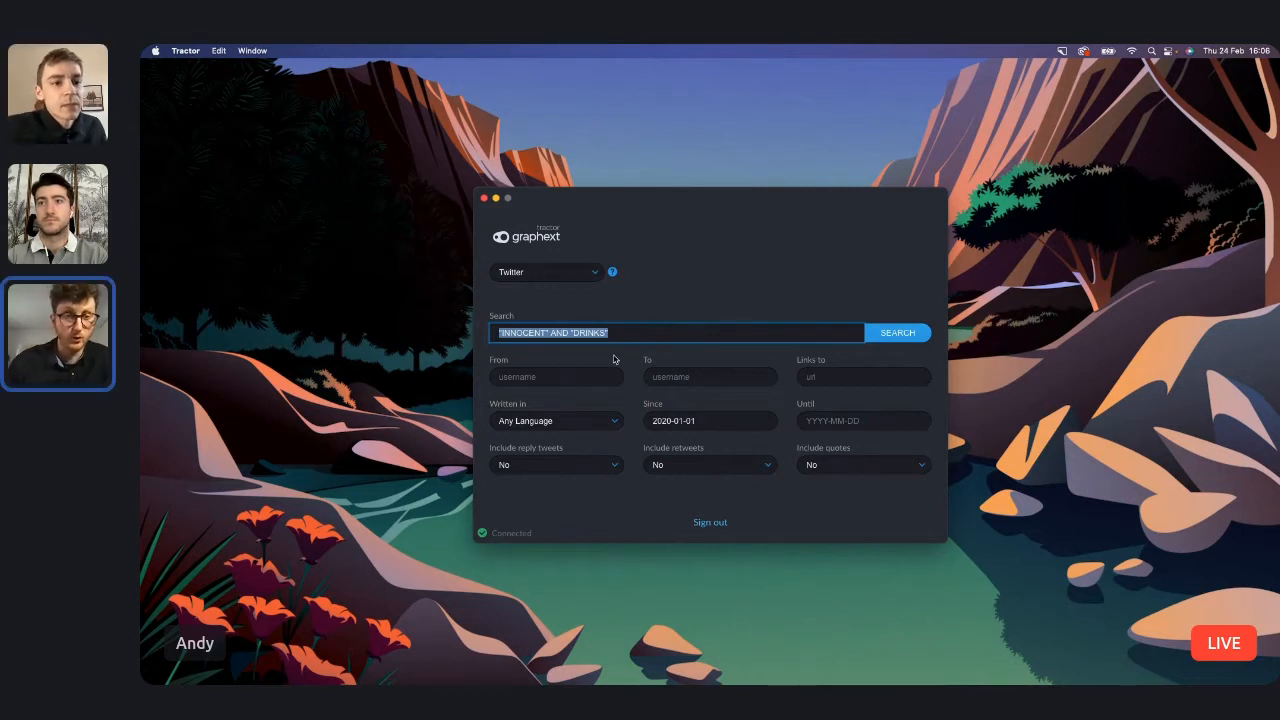
pyautogui.press('BackSpace')
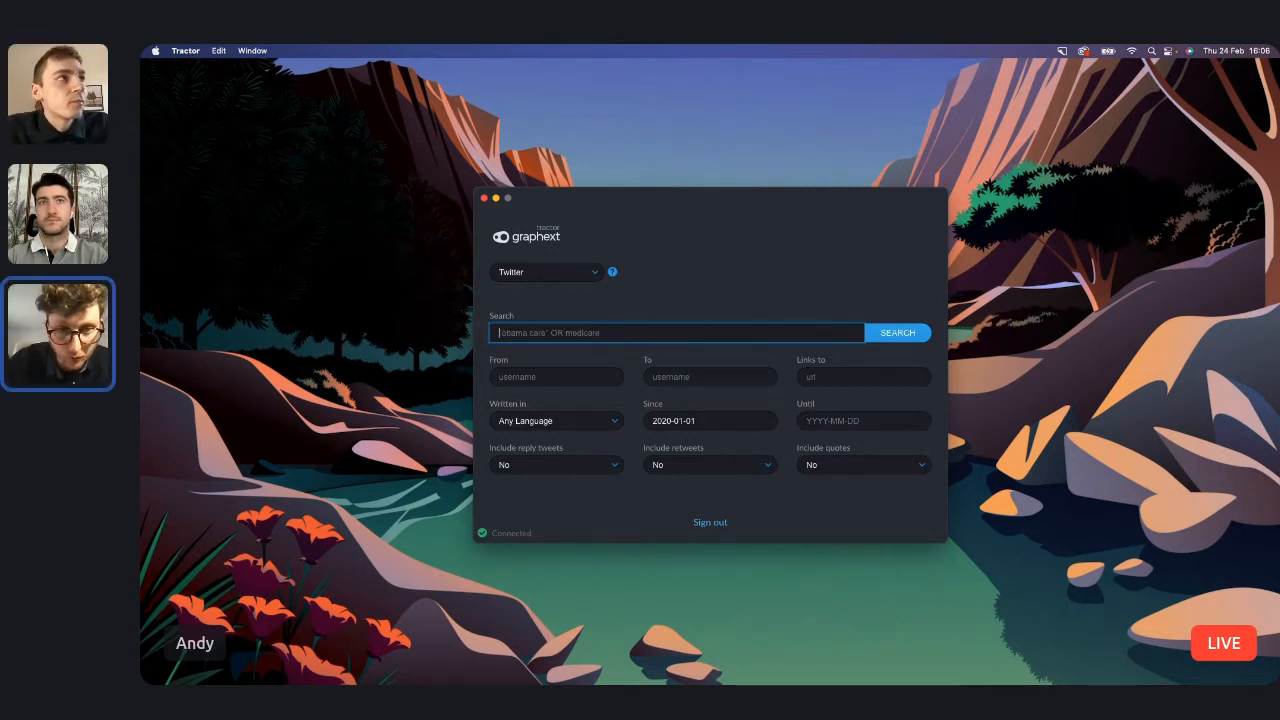
pyautogui.click(716, 278)
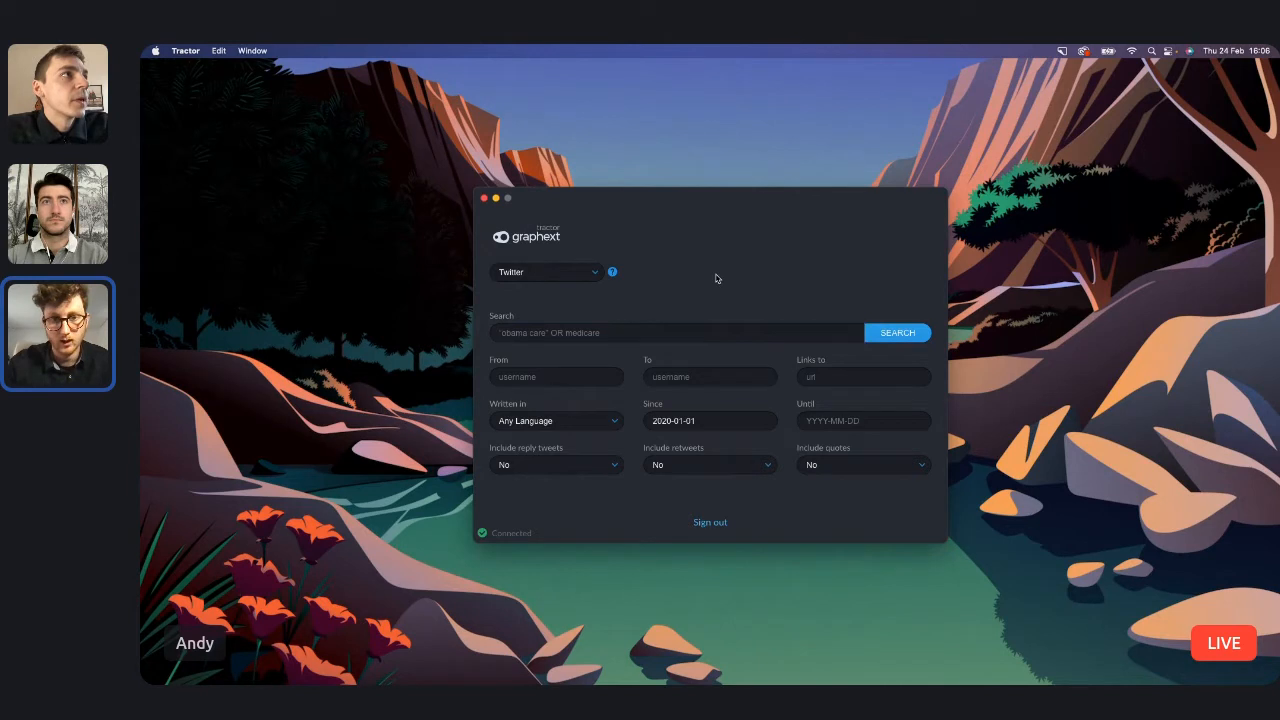
# Open the help documentation for Twitter scraping and look at its linked Twitter query language page.
pyautogui.click(611, 271)
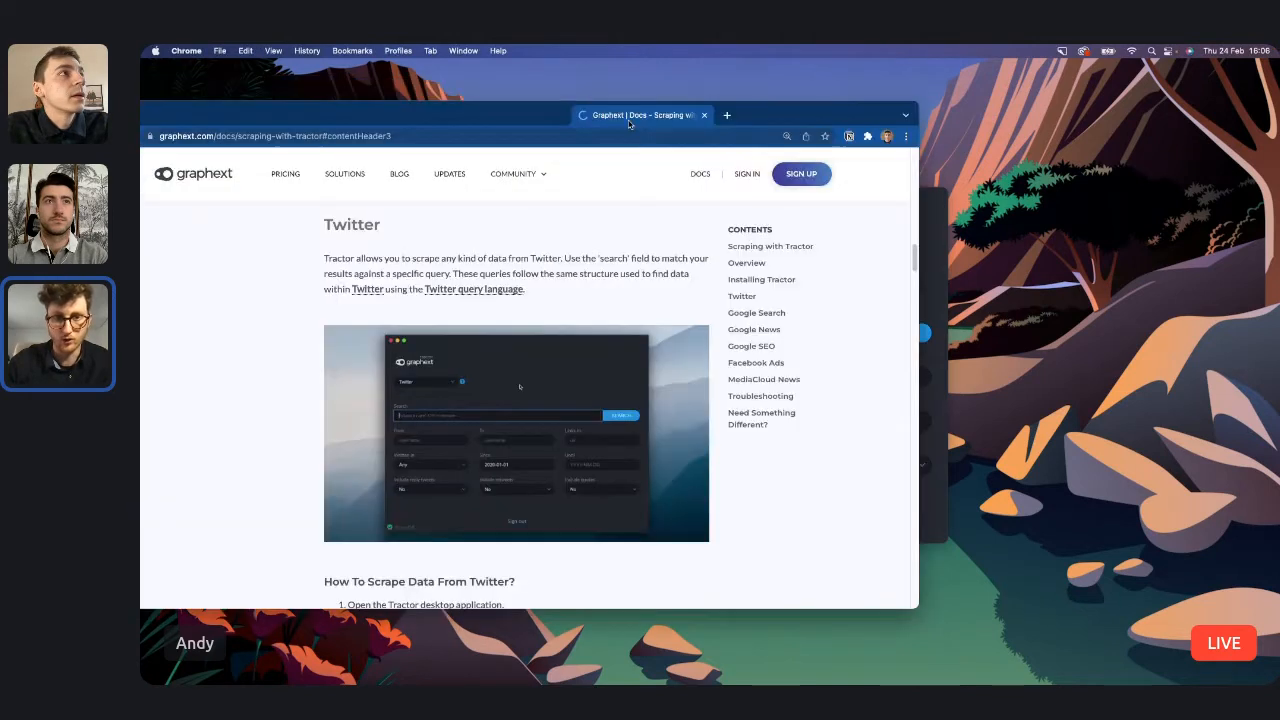
pyautogui.moveTo(628, 120); pyautogui.dragTo(847, 121)
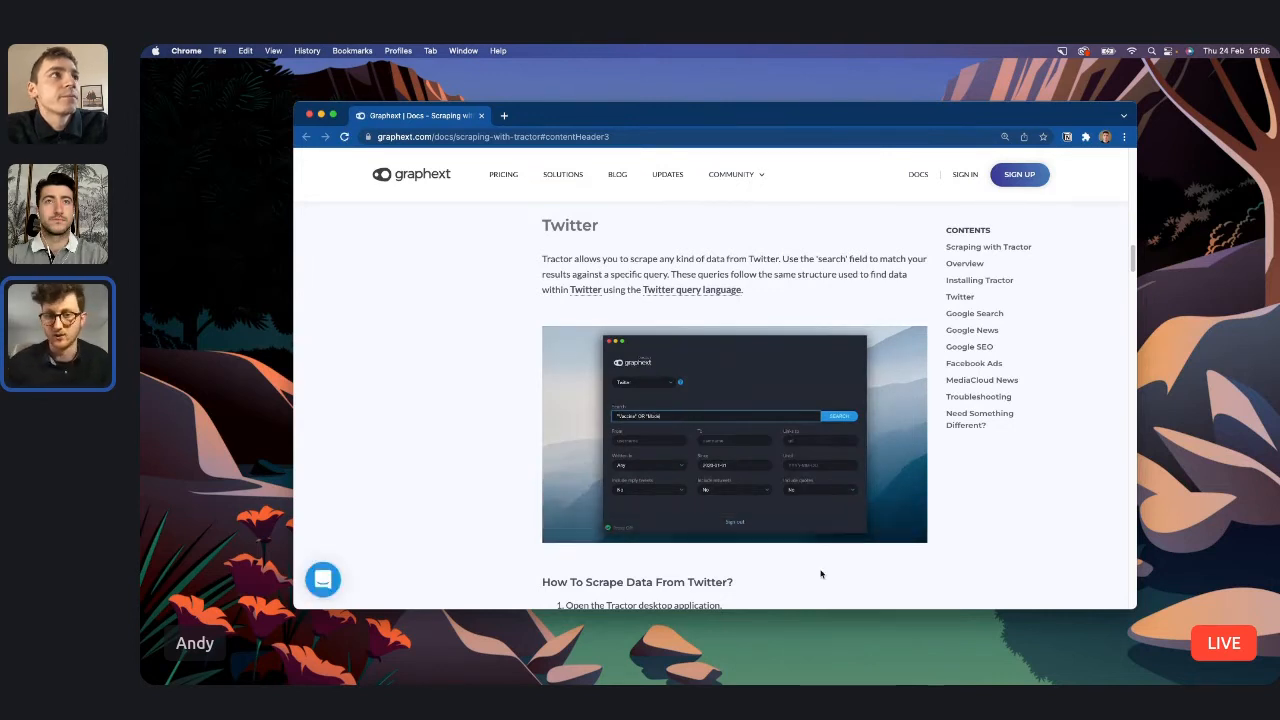
pyautogui.click(703, 292)
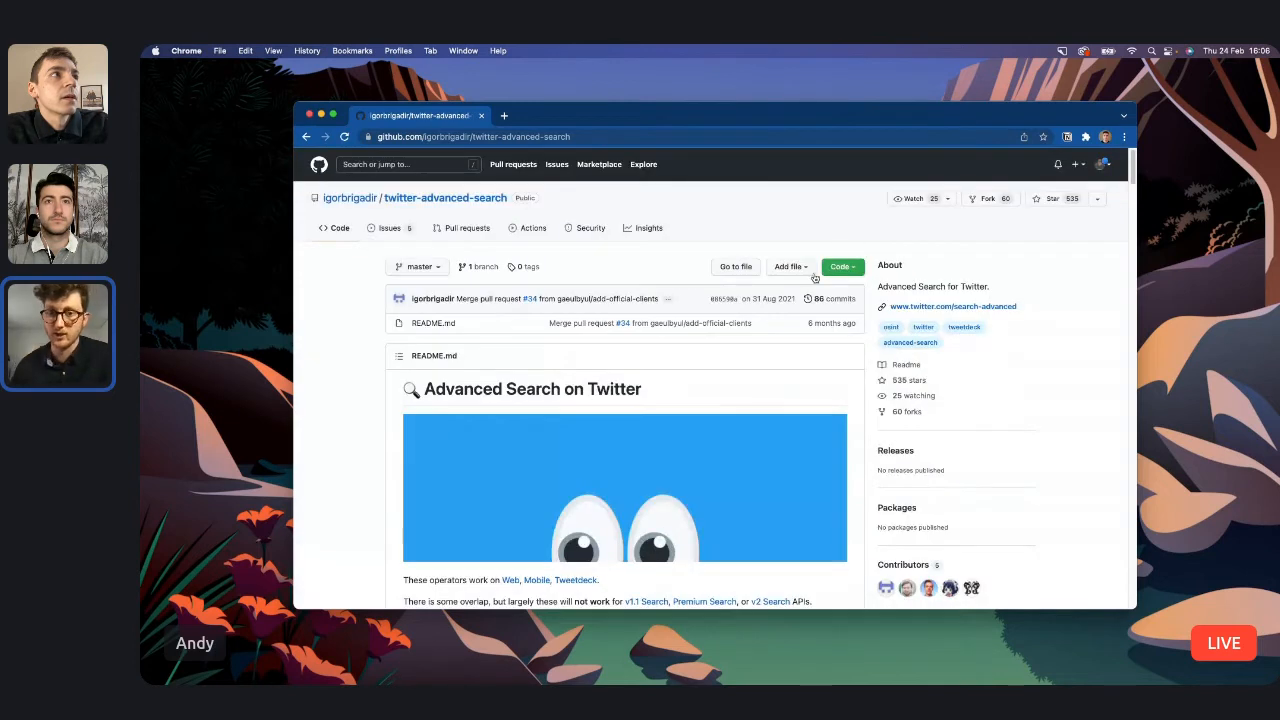
pyautogui.scroll(-3, 474, 408)
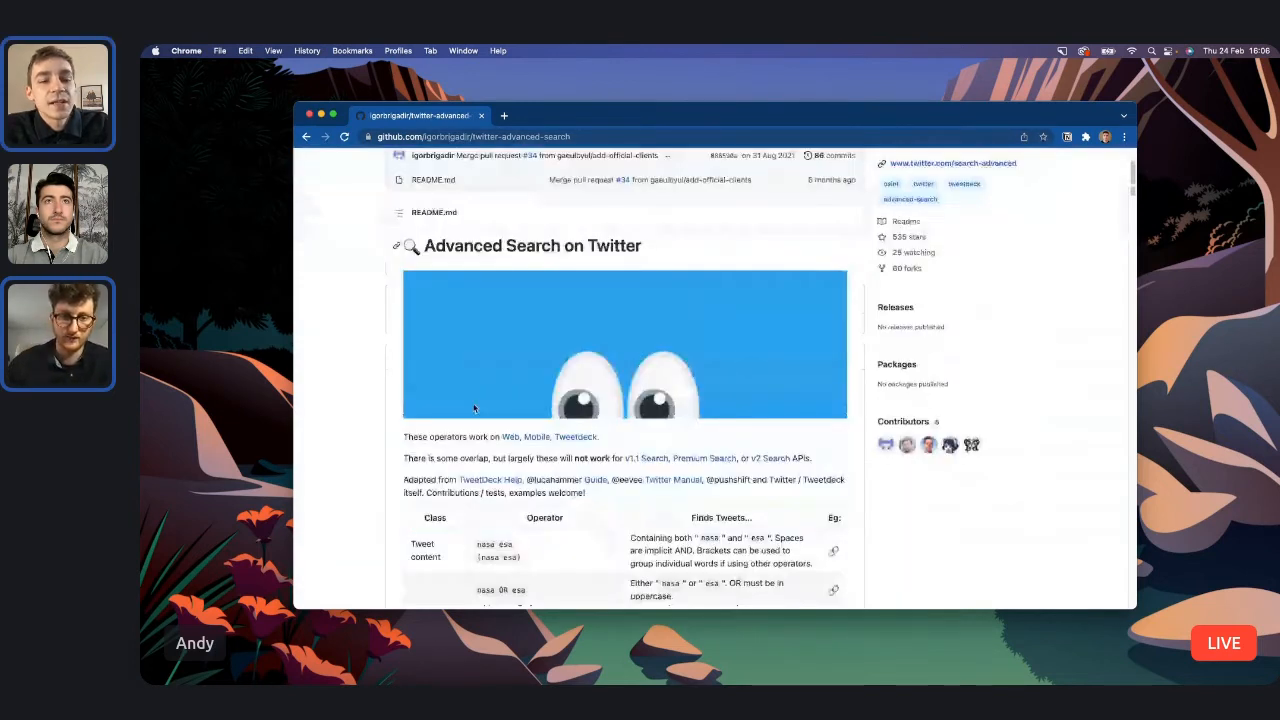
pyautogui.scroll(3, 474, 408)
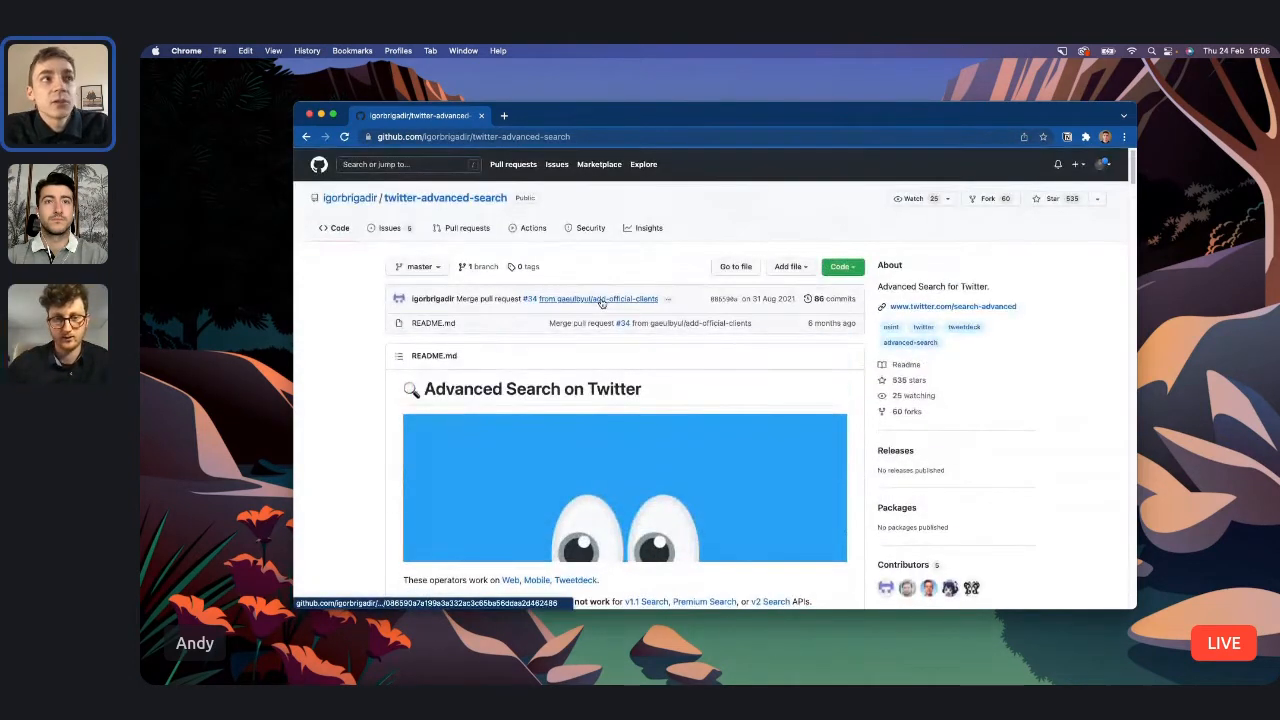
# Go back to the Tractor docs, reopen the Twitter query language page, examine its operator table and close the browser window.
pyautogui.click(306, 137)
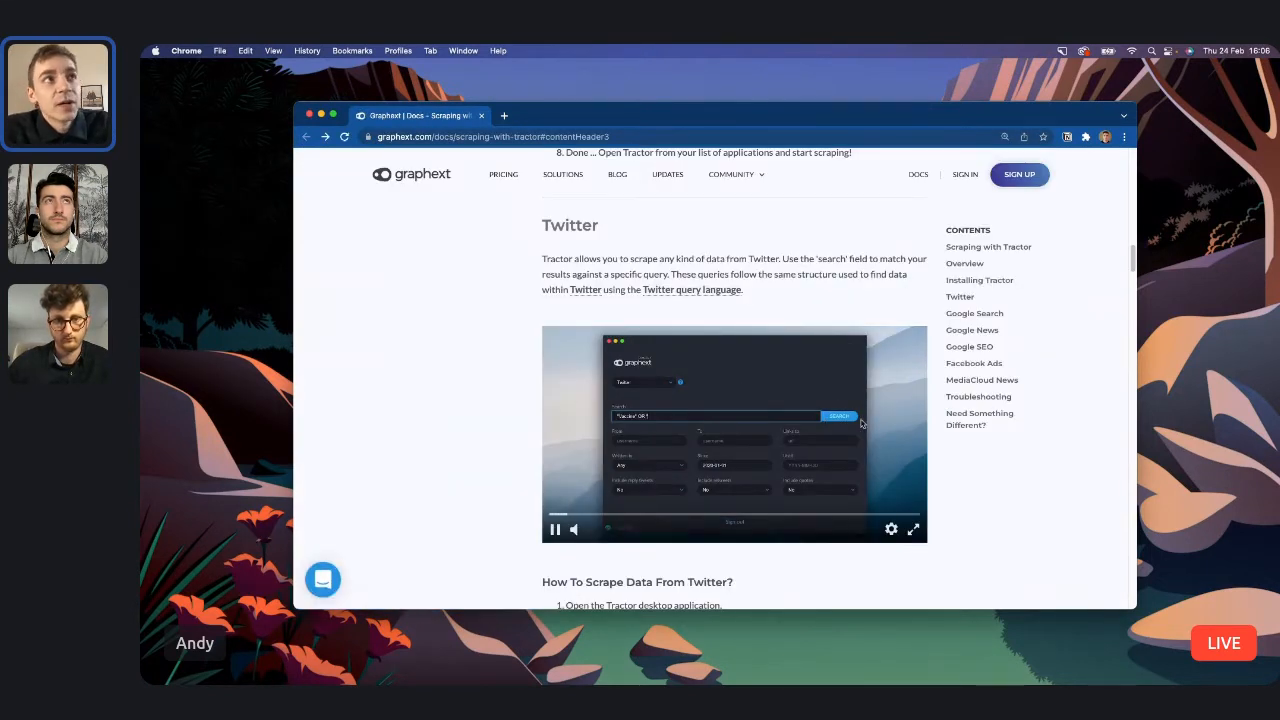
pyautogui.click(686, 292)
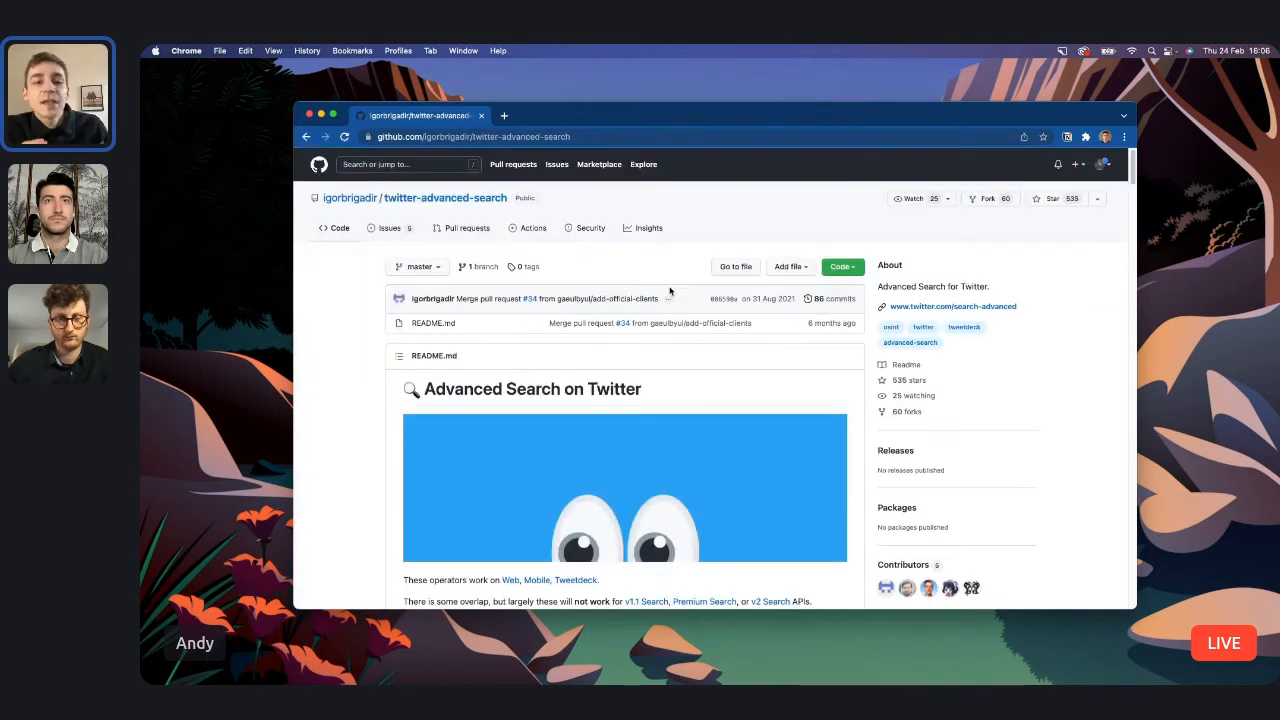
pyautogui.scroll(-3, 652, 503)
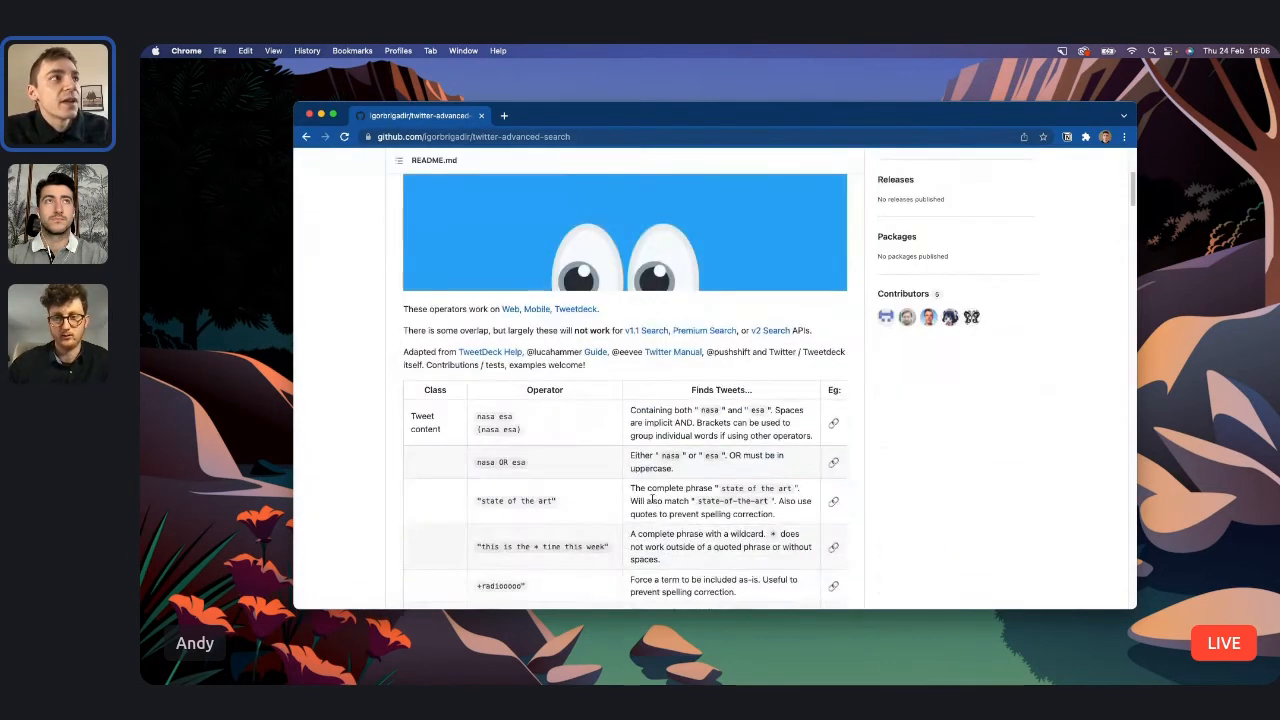
pyautogui.scroll(-1, 652, 498)
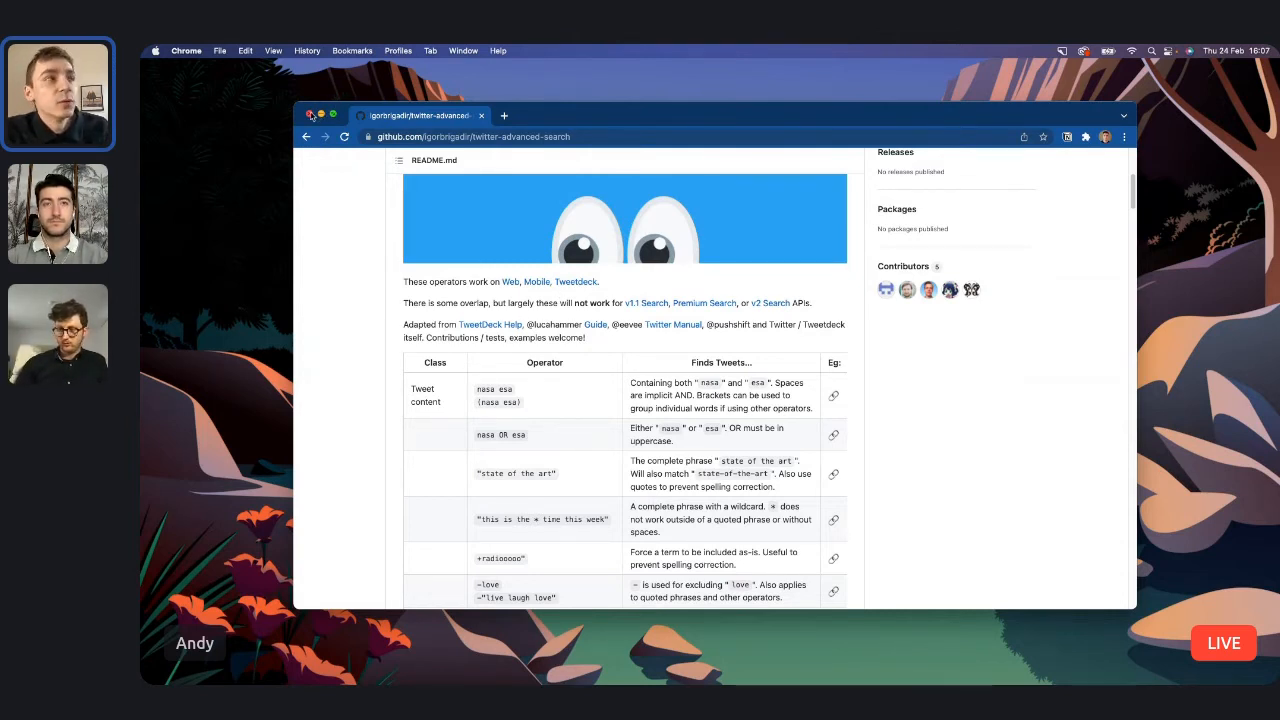
pyautogui.click(310, 115)
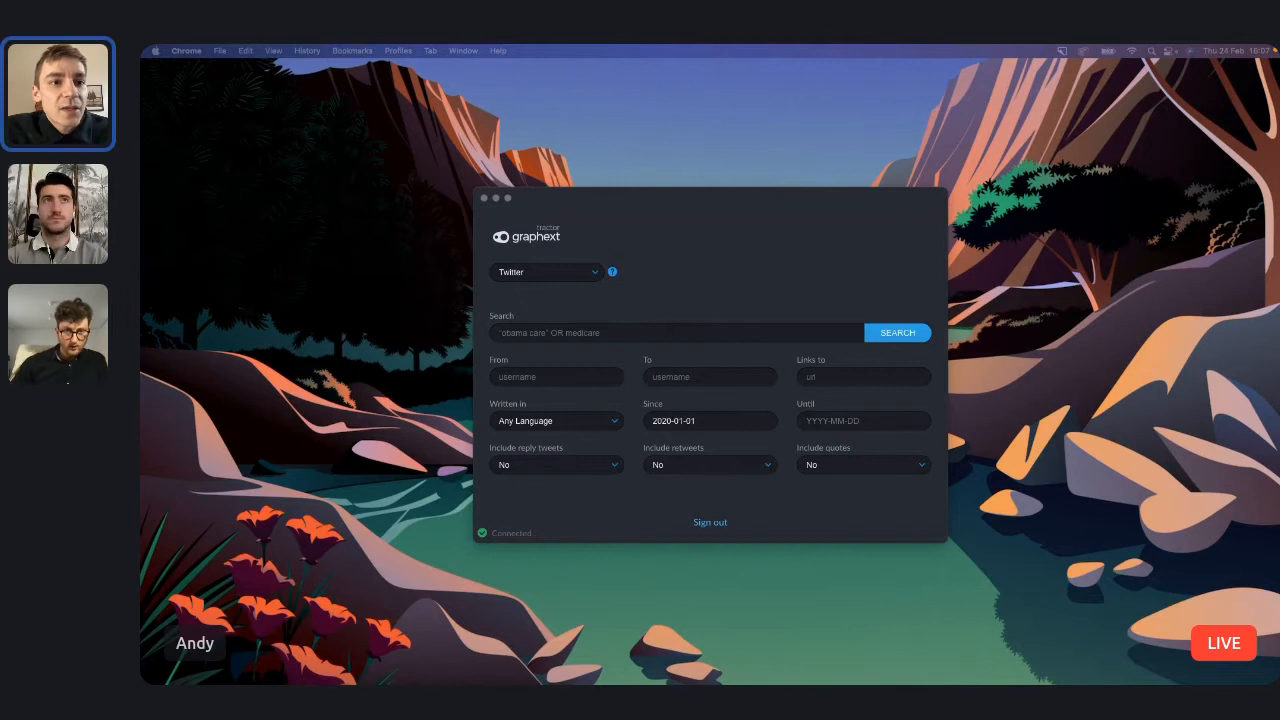
# Restrict the Twitter scrape to tweets from the username innocent.
pyautogui.click(776, 280)
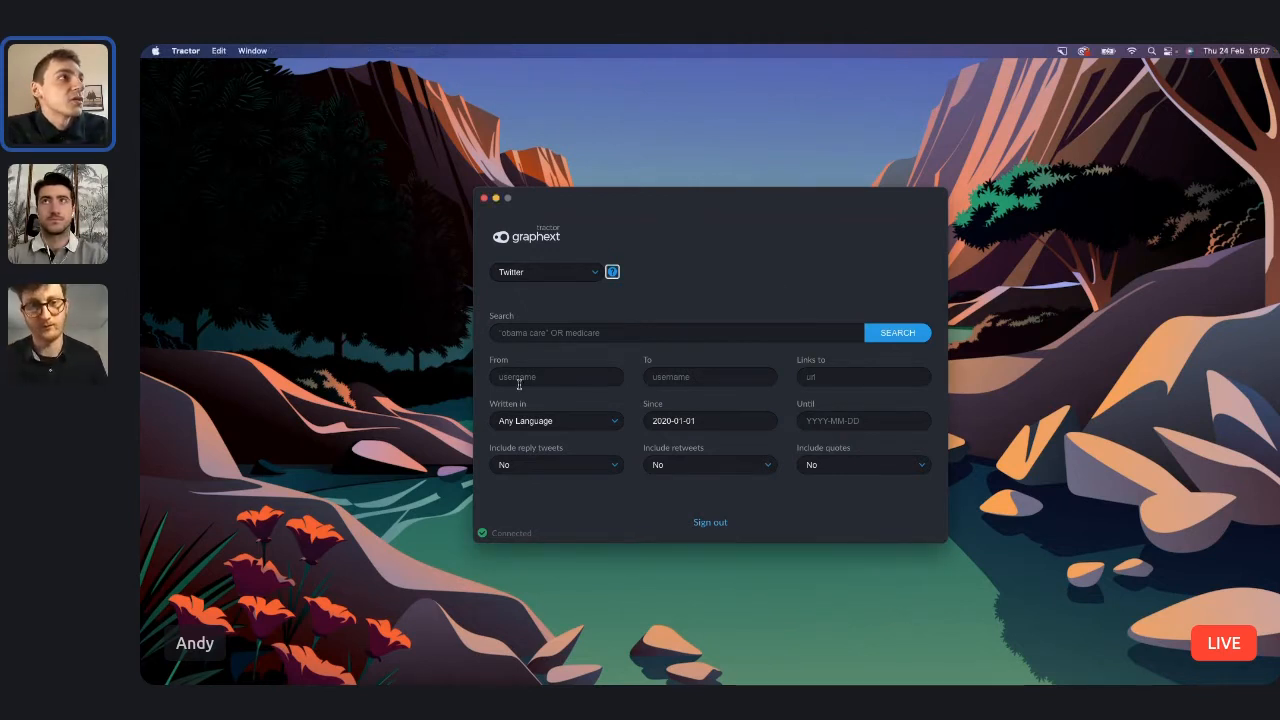
pyautogui.click(522, 375)
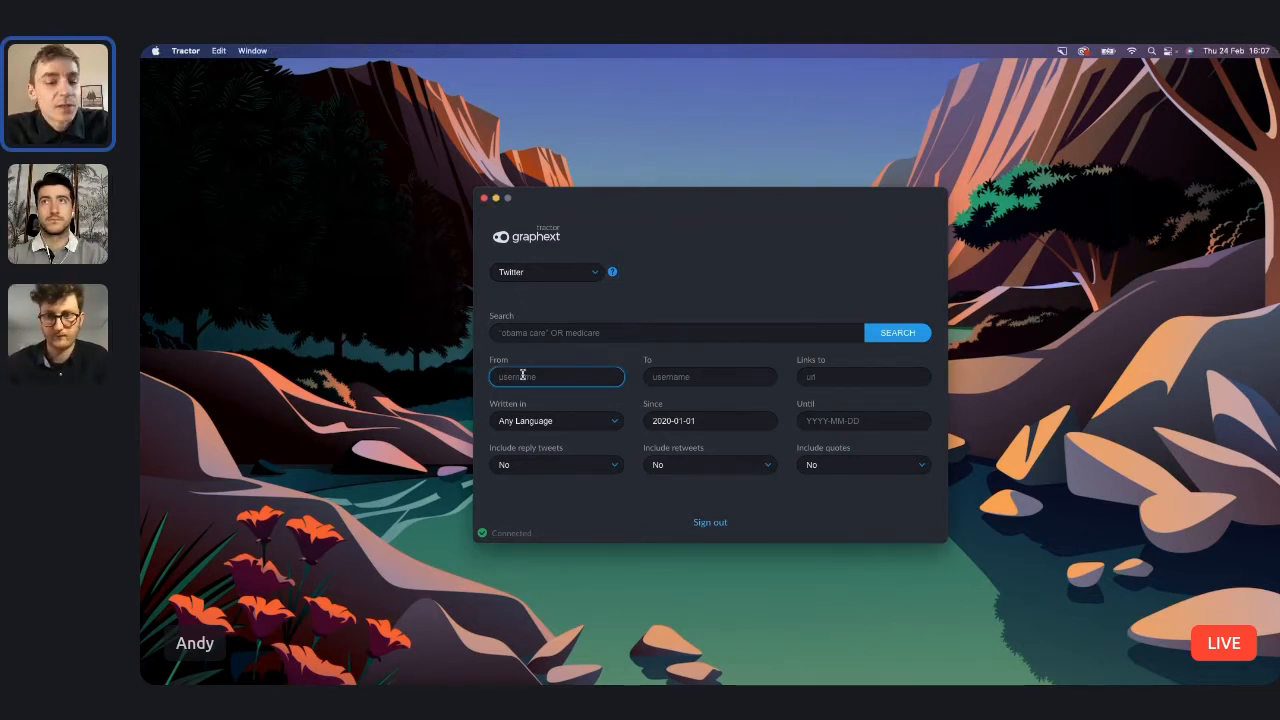
pyautogui.write('innocent')
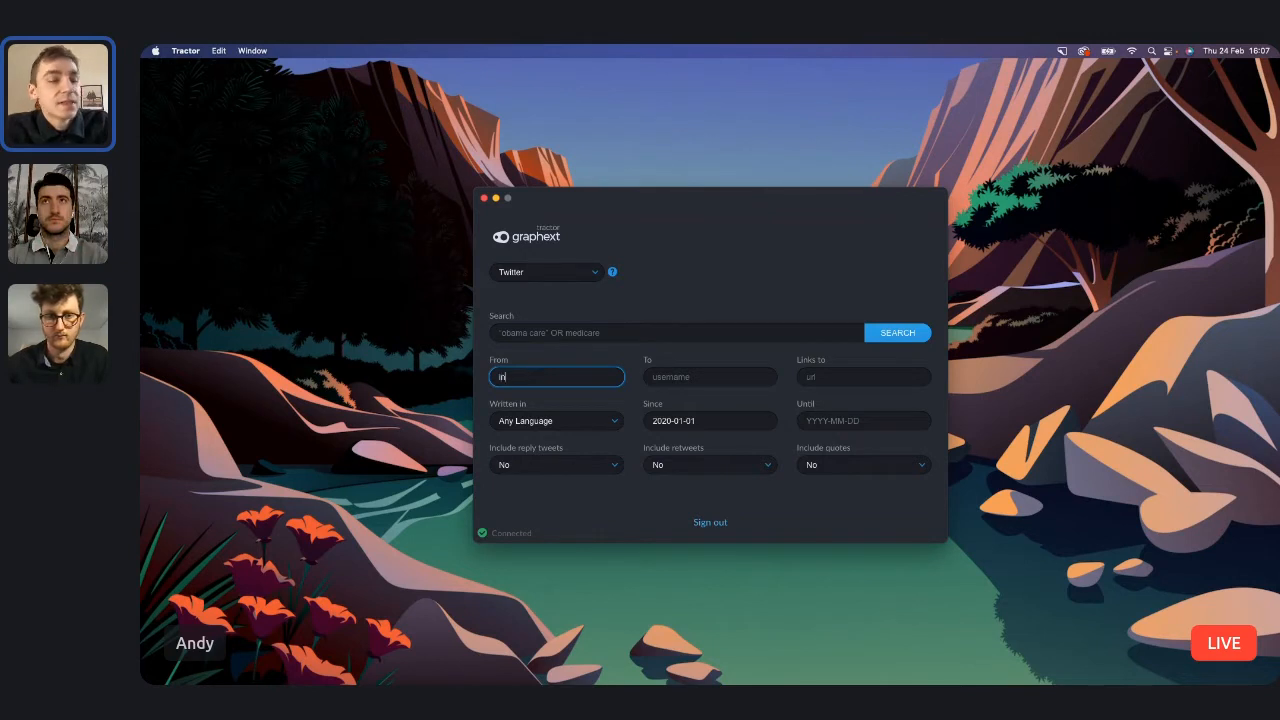
pyautogui.press('Return')
pyautogui.write('innocen')
pyautogui.press('BackSpace')
pyautogui.press('BackSpace')
pyautogui.press('BackSpace')
pyautogui.press('BackSpace')
pyautogui.press('BackSpace')
pyautogui.press('BackSpace')
pyautogui.press('BackSpace')
pyautogui.click(677, 281)
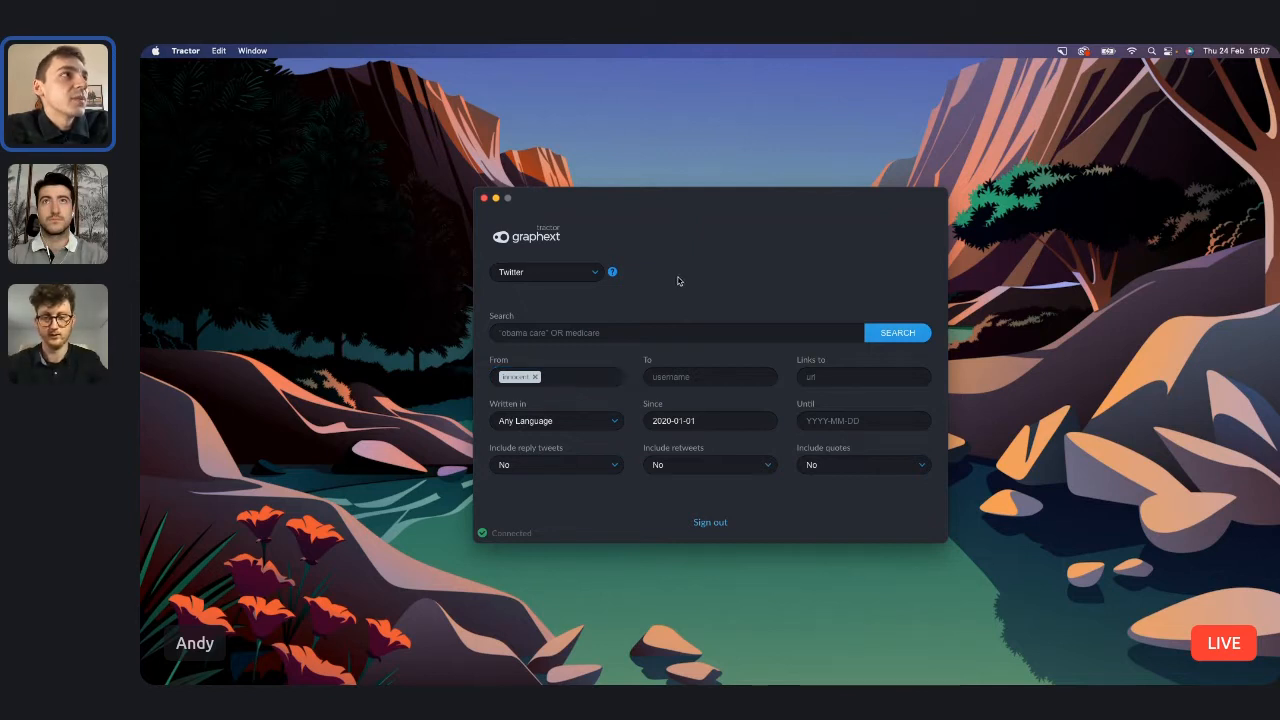
# Set the Since date of the scrape to 2016-01-01.
pyautogui.click(676, 420)
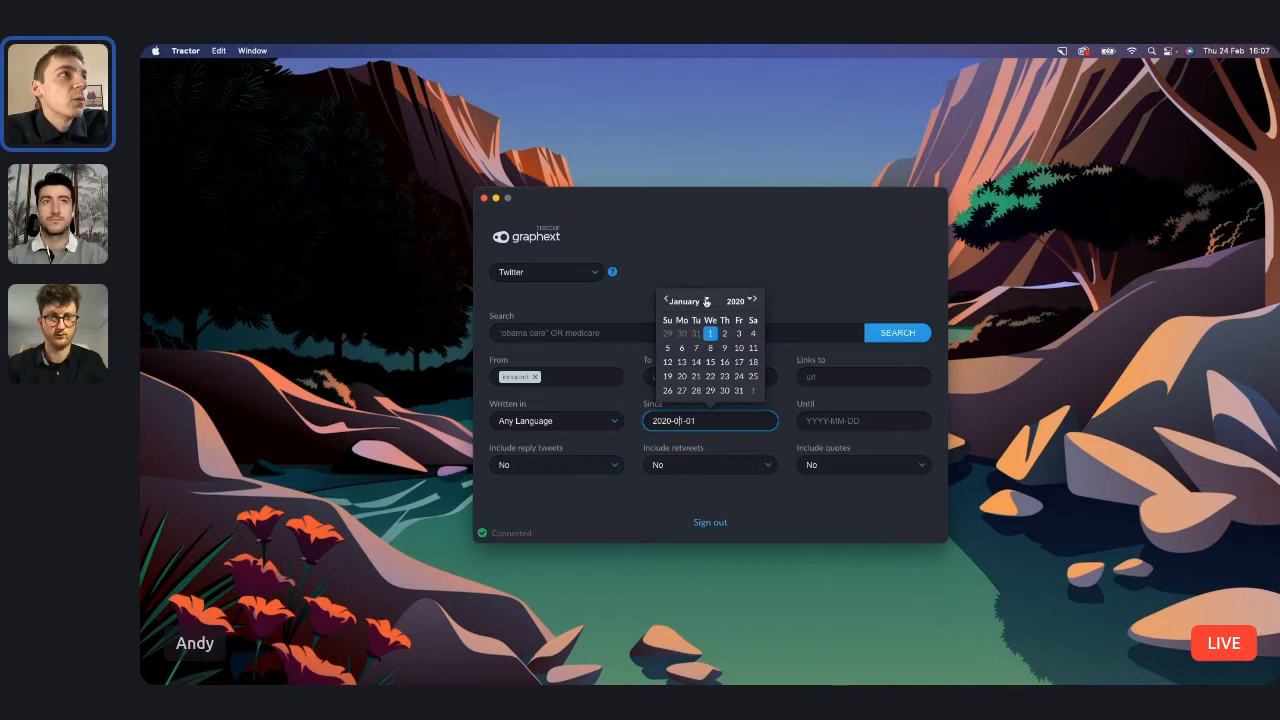
pyautogui.click(706, 301)
pyautogui.click(706, 302)
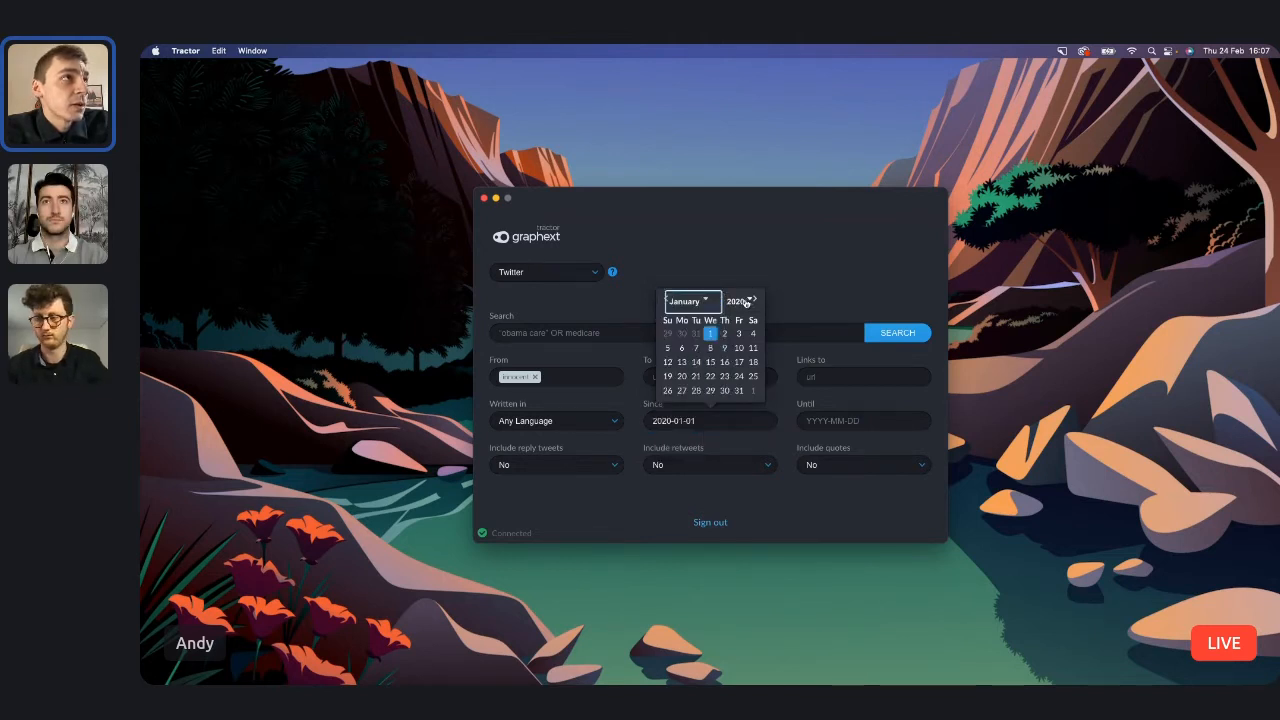
pyautogui.click(742, 301)
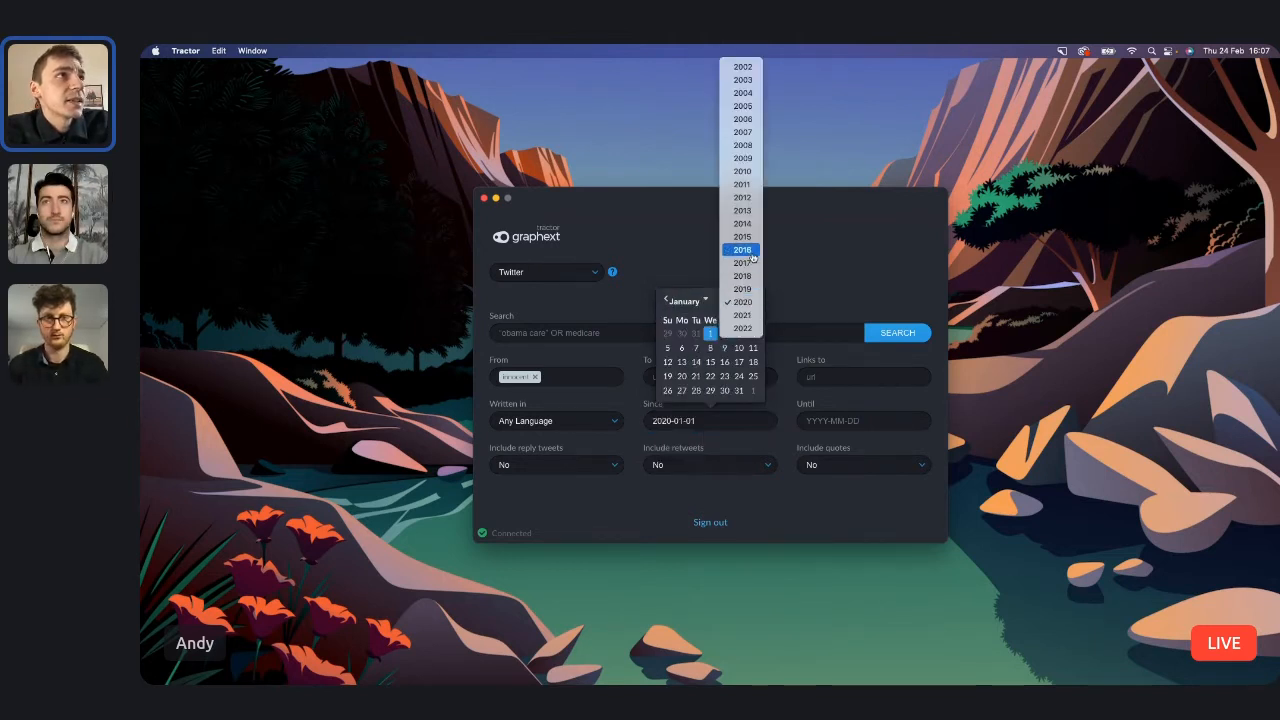
pyautogui.click(742, 250)
pyautogui.click(799, 251)
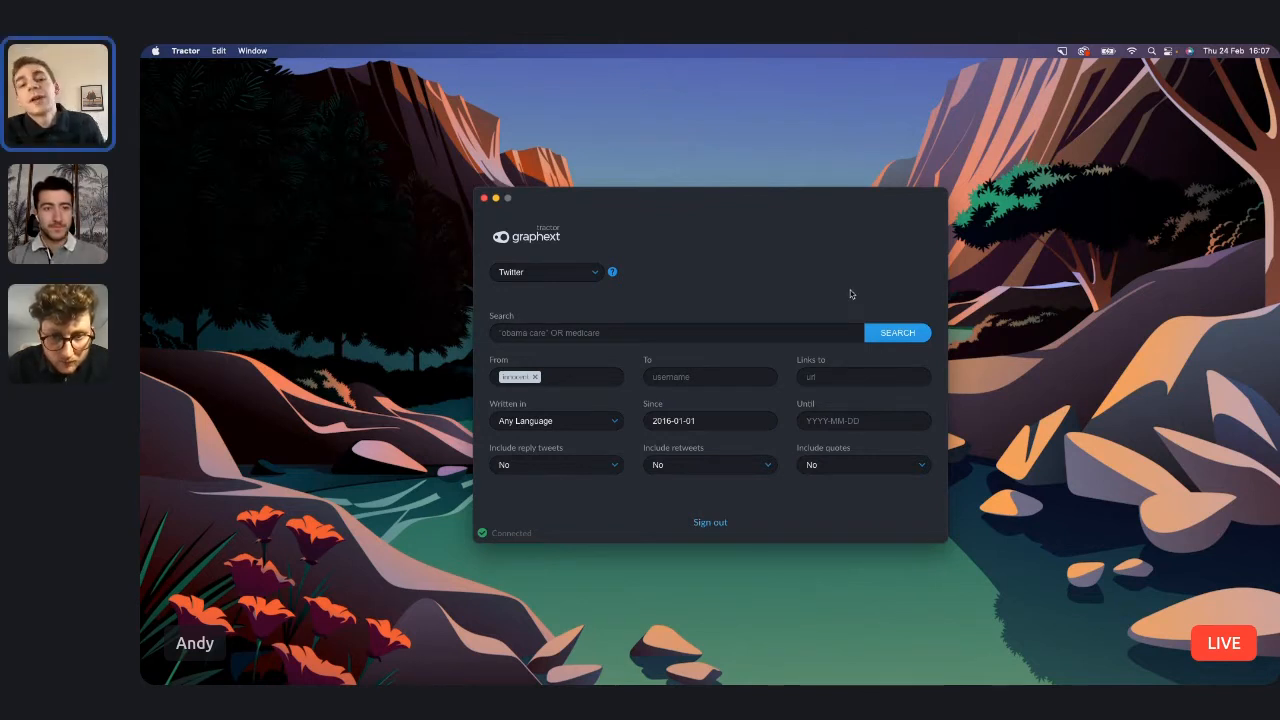
# Start the Twitter scrape with these settings and stop the retrieval partway through.
pyautogui.click(900, 332)
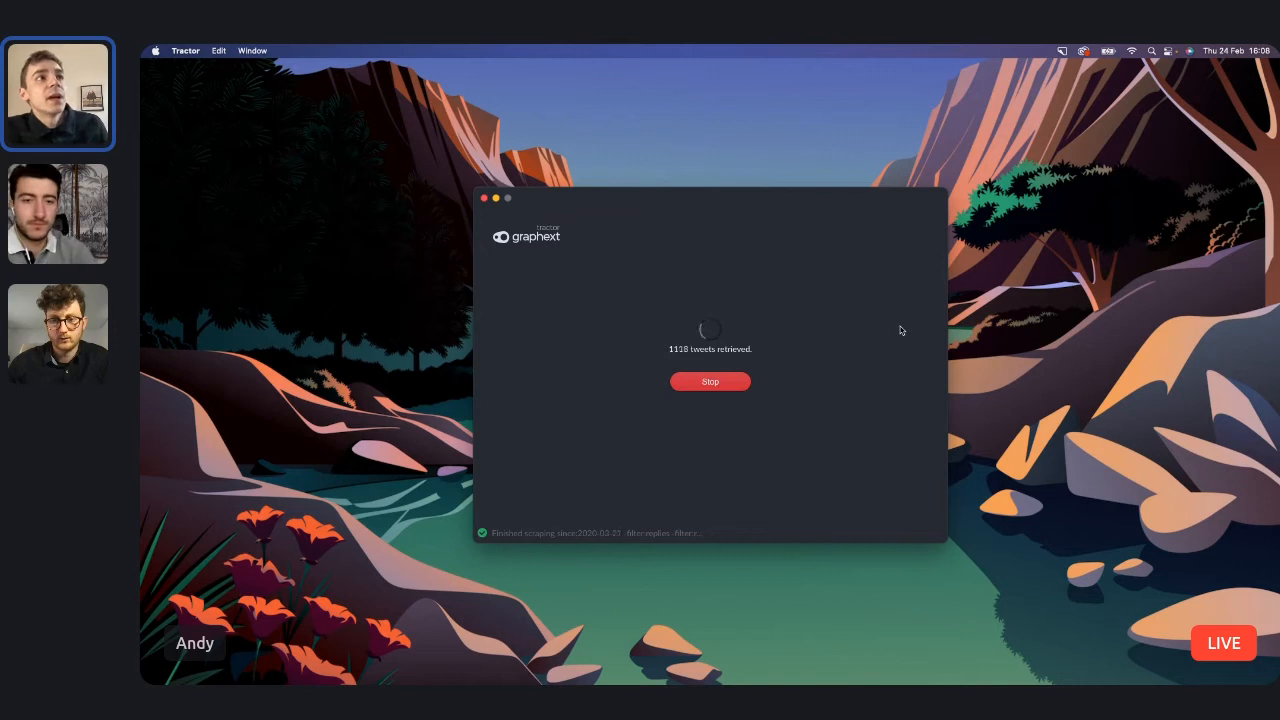
pyautogui.click(716, 382)
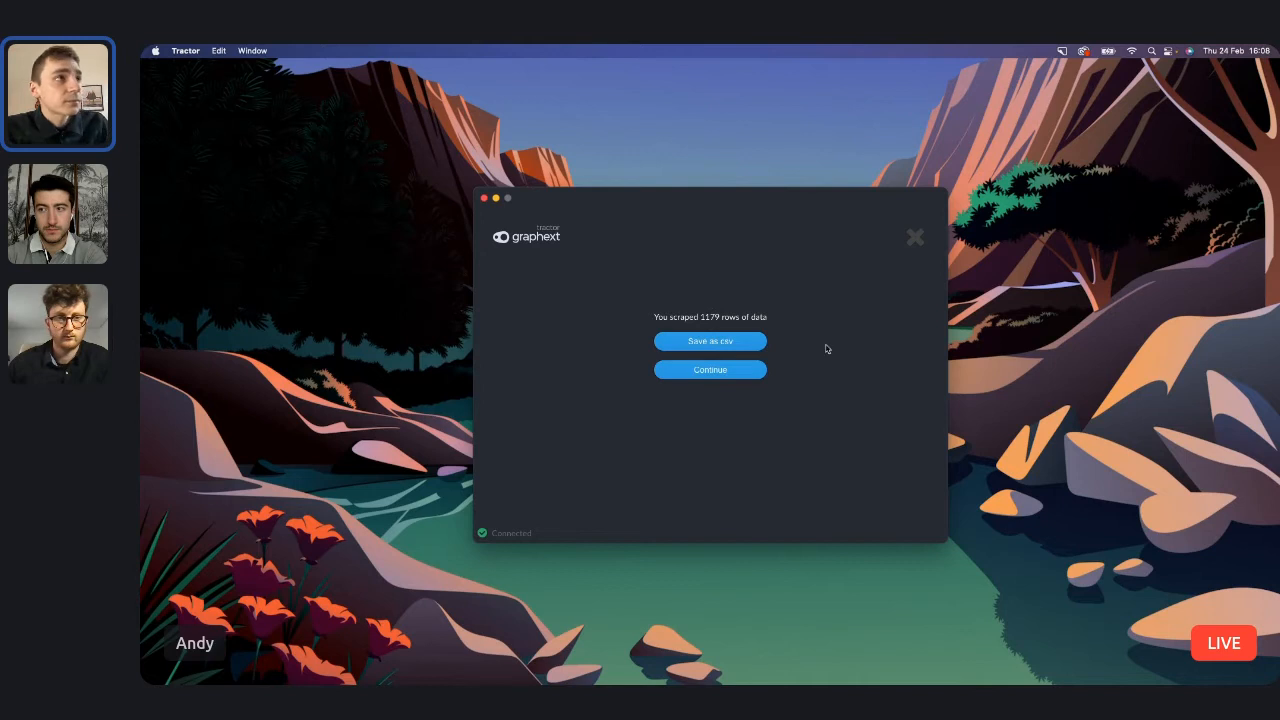
# Resume the scrape and stop it again, and save the scraped rows as innocent.csv on the Desktop.
pyautogui.click(737, 372)
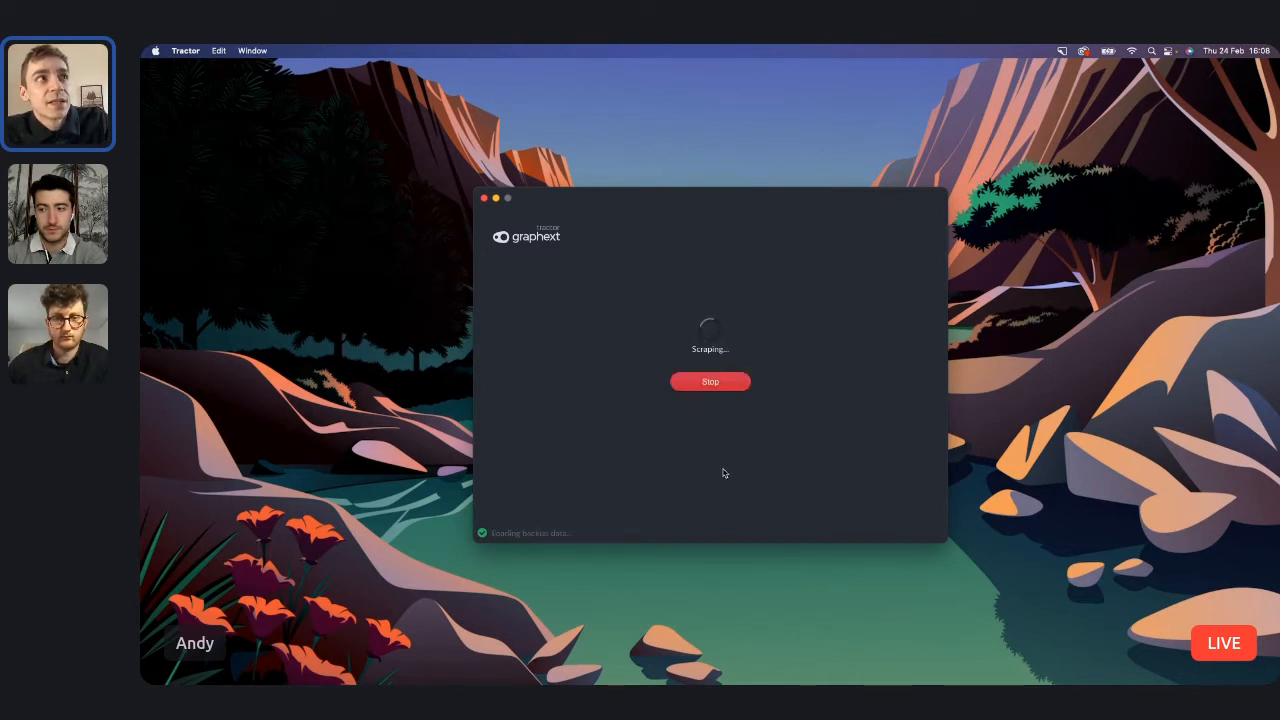
pyautogui.click(737, 386)
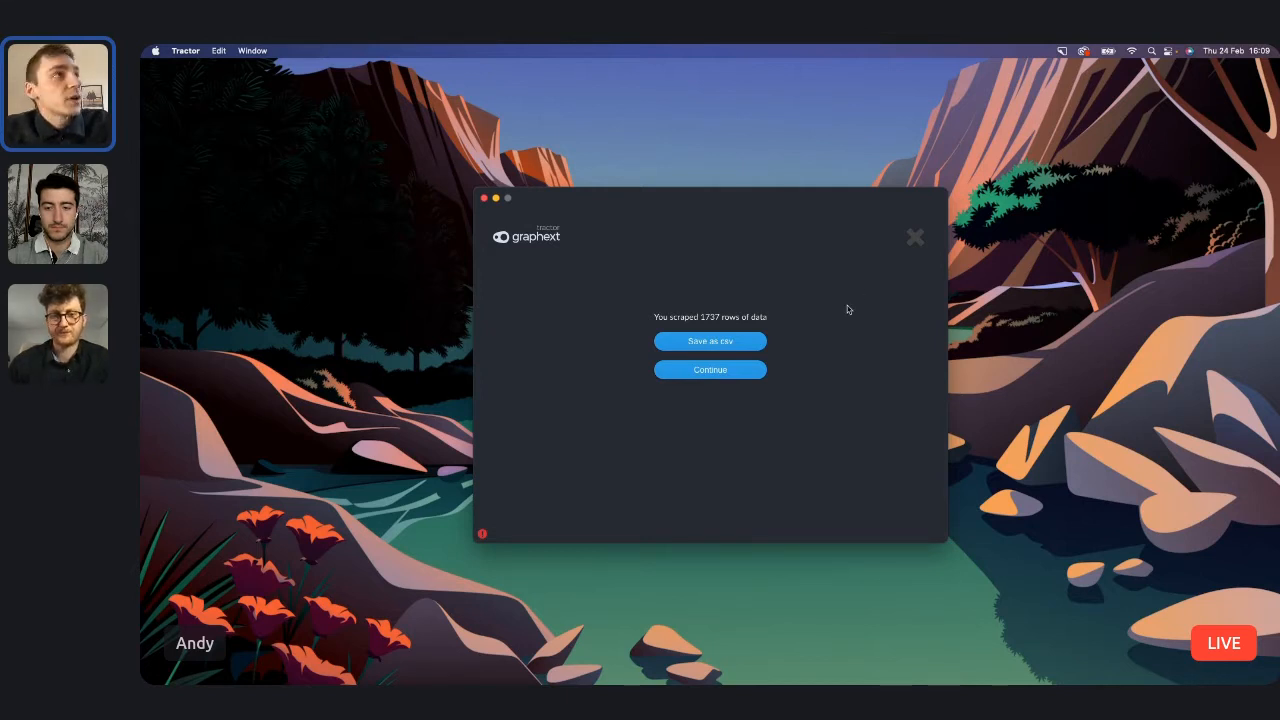
pyautogui.click(748, 342)
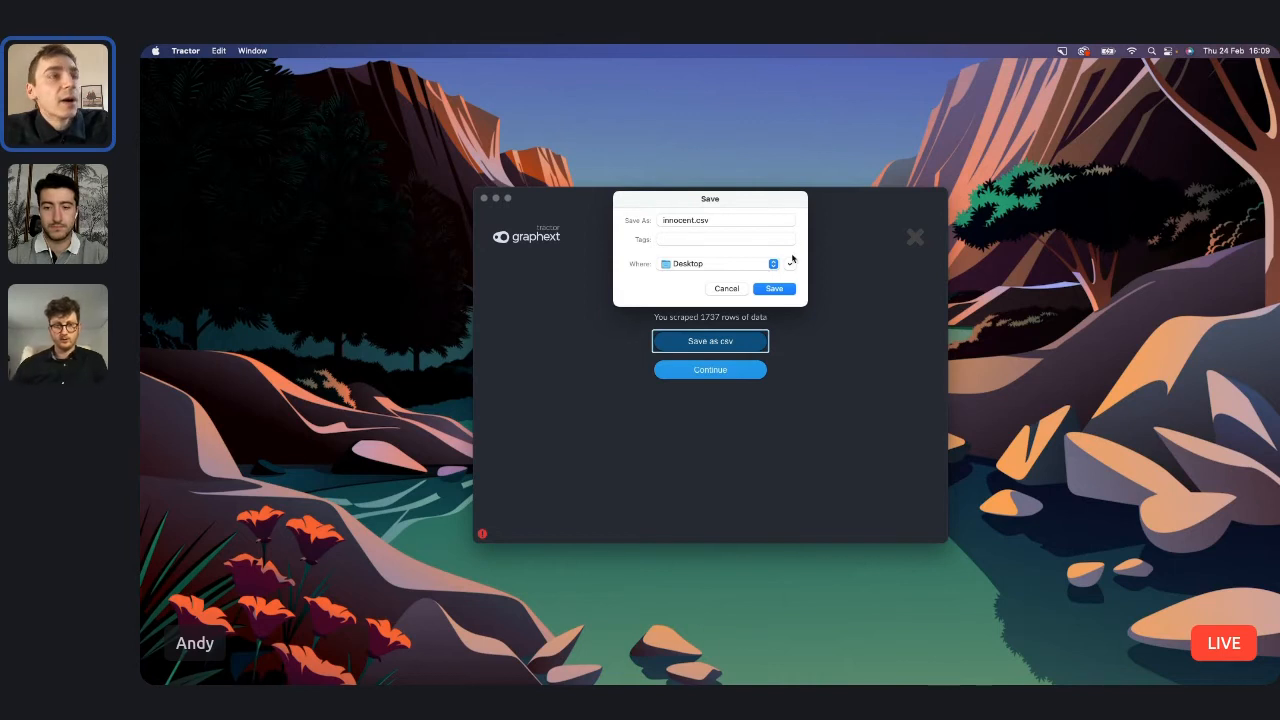
pyautogui.click(775, 289)
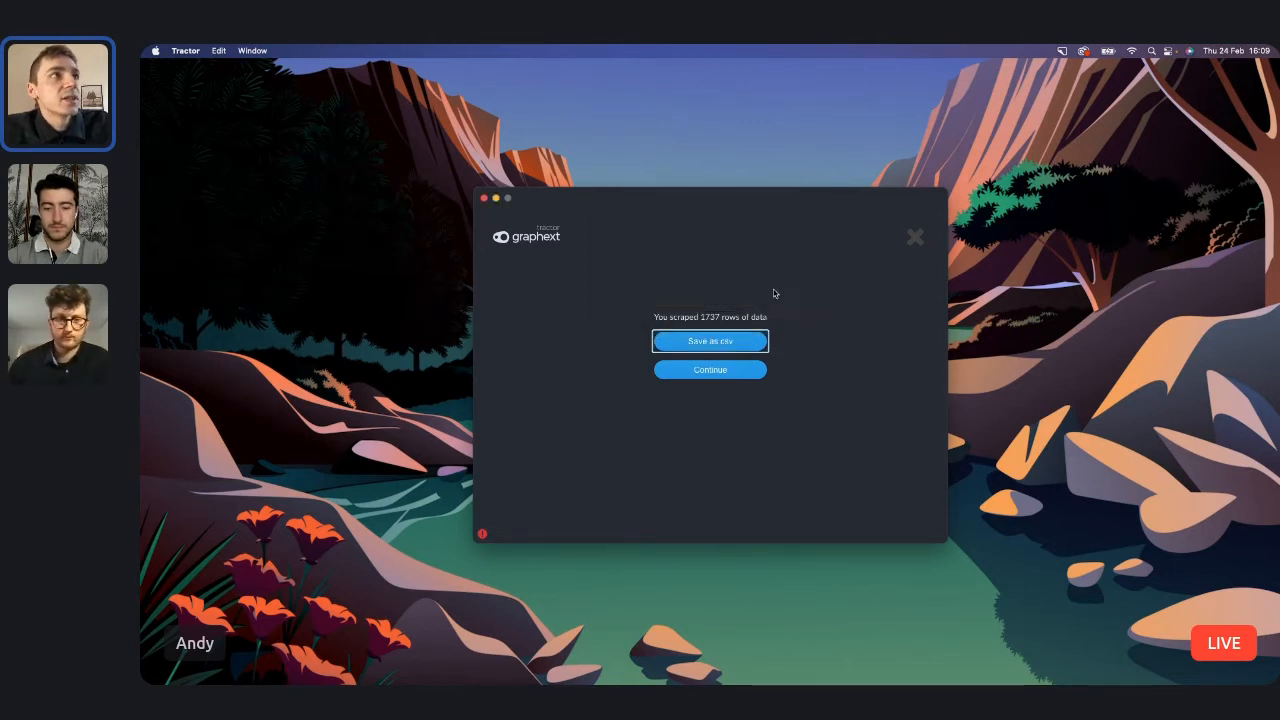
pyautogui.click(868, 273)
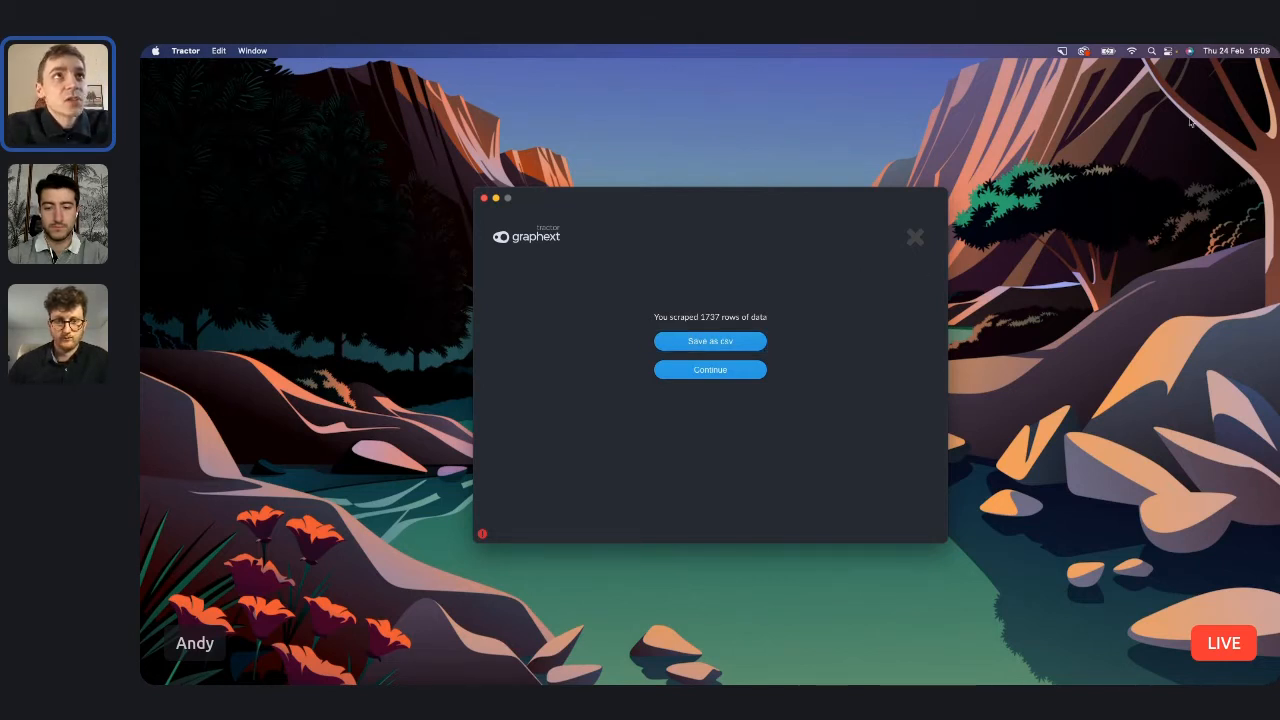
pyautogui.click(913, 240)
pyautogui.press('super+Tab')
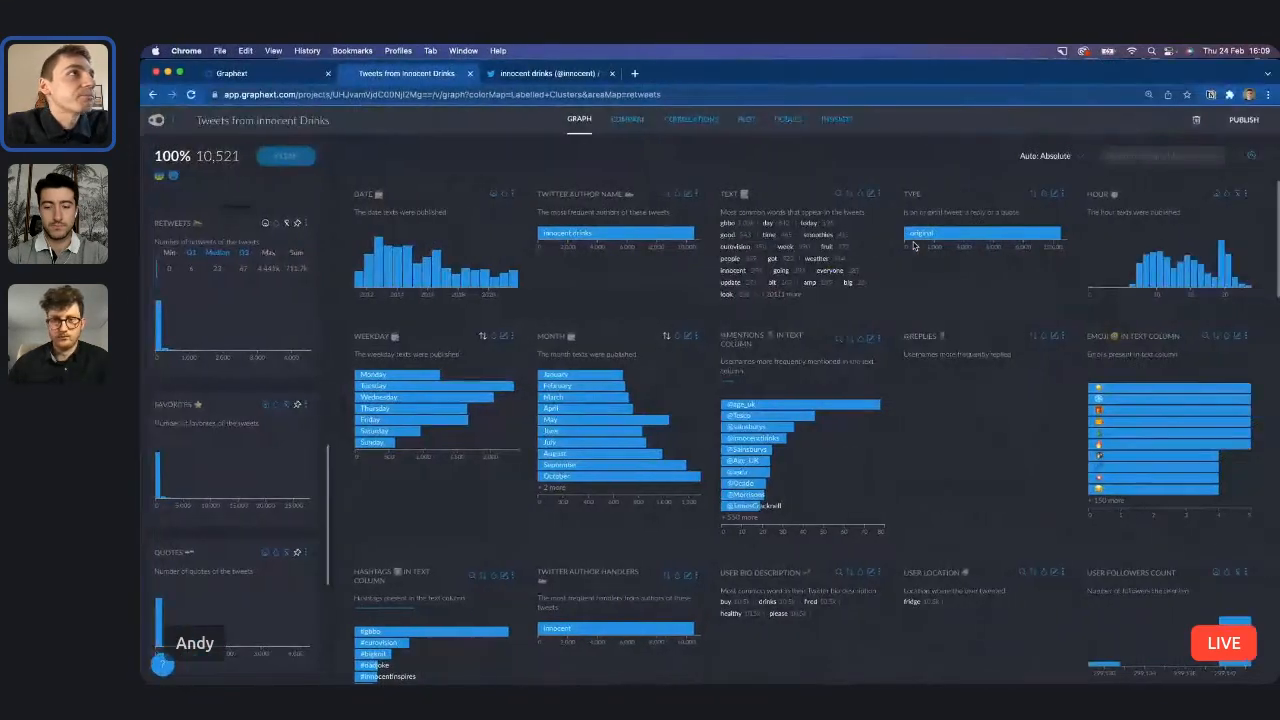
pyautogui.click(252, 76)
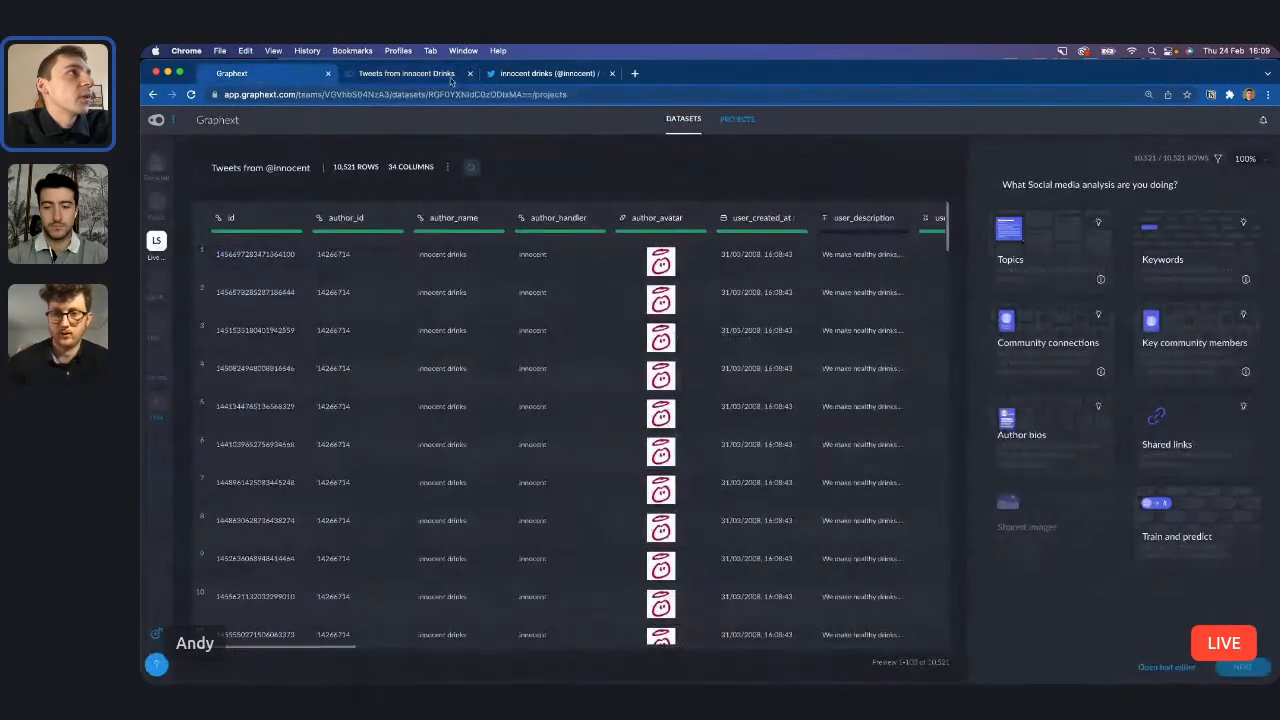
pyautogui.click(684, 119)
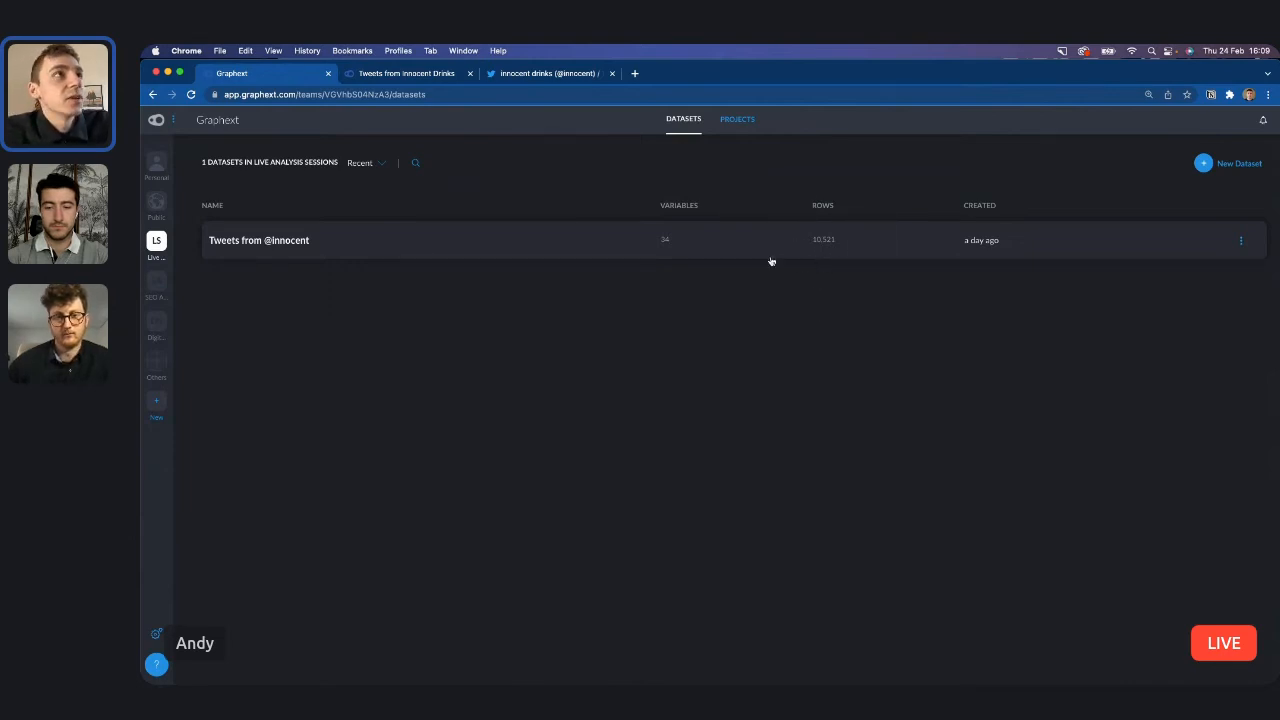
pyautogui.click(735, 256)
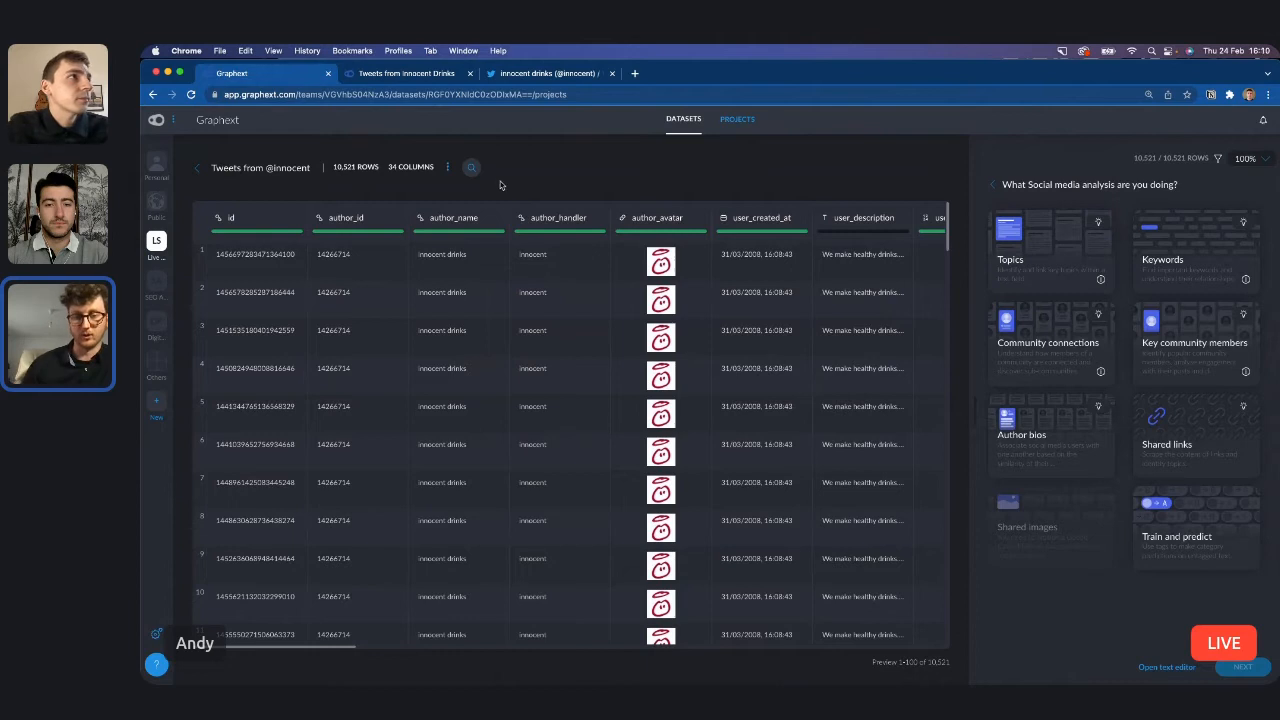
# Check the data types available for the author_handler column and change the user_description column's type to Category.
pyautogui.click(522, 218)
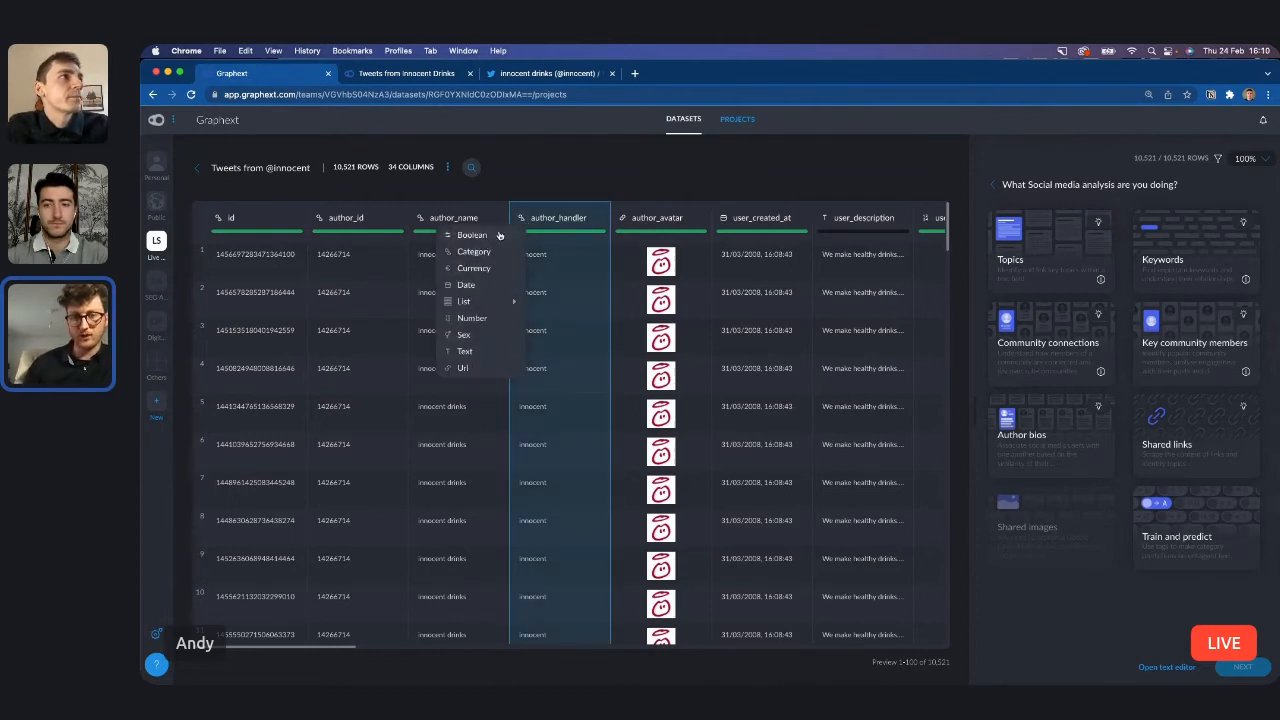
pyautogui.click(563, 176)
pyautogui.hscroll(3, 636, 244)
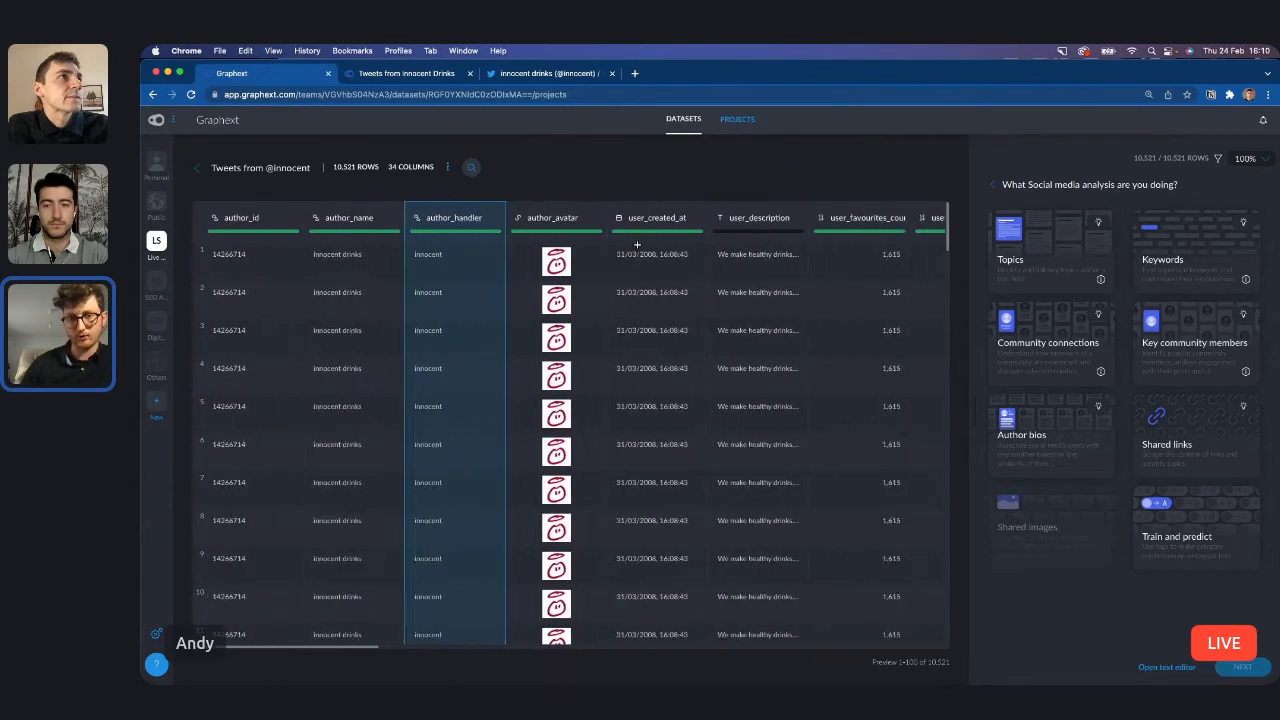
pyautogui.hscroll(7, 636, 244)
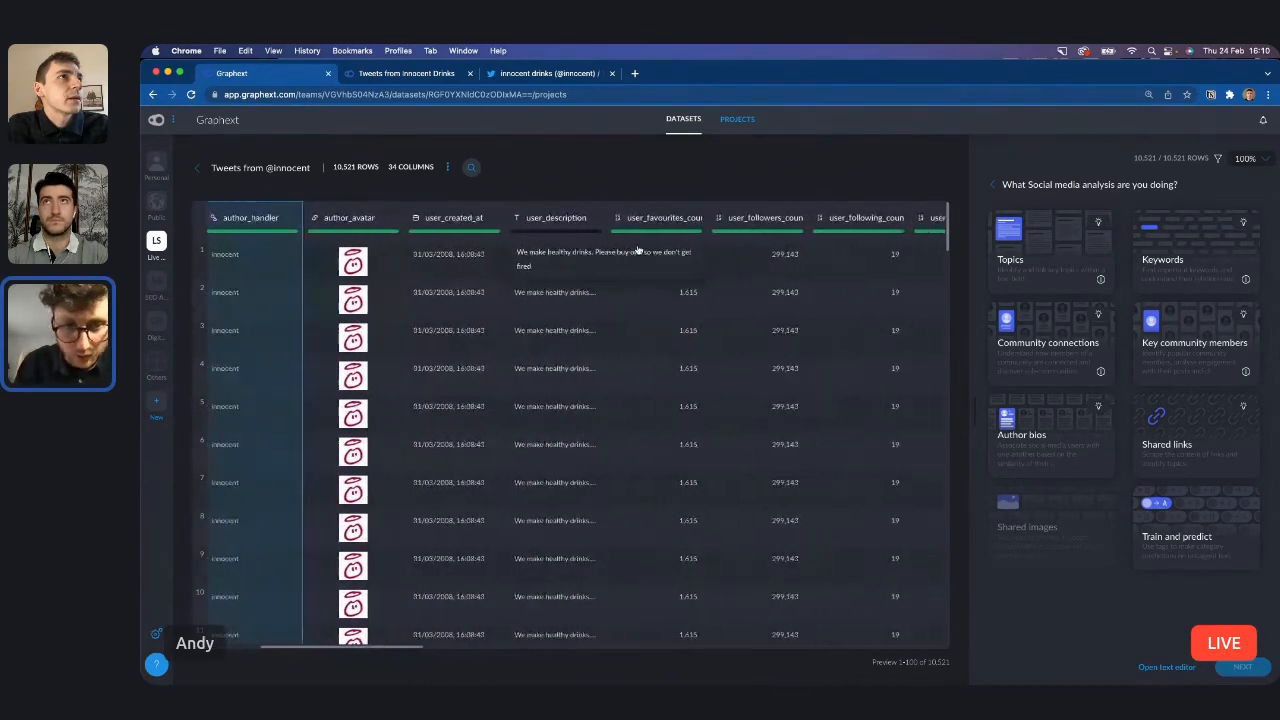
pyautogui.hscroll(2, 637, 247)
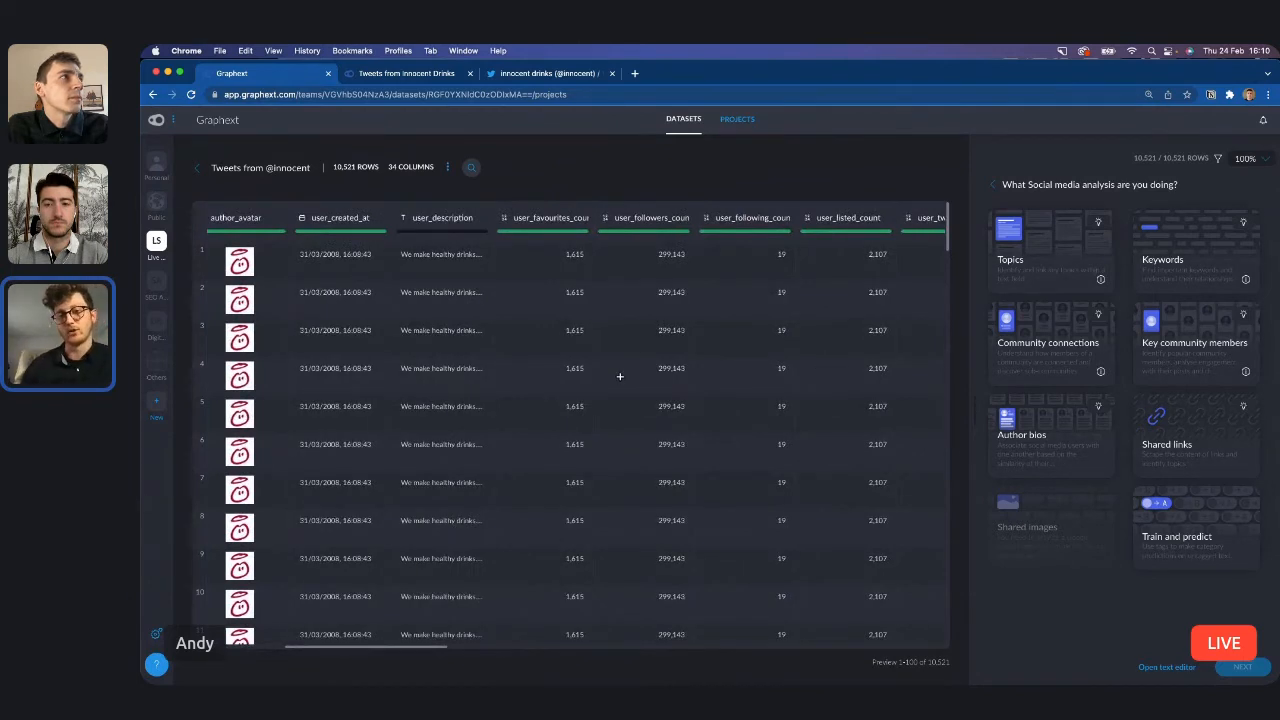
pyautogui.click(404, 218)
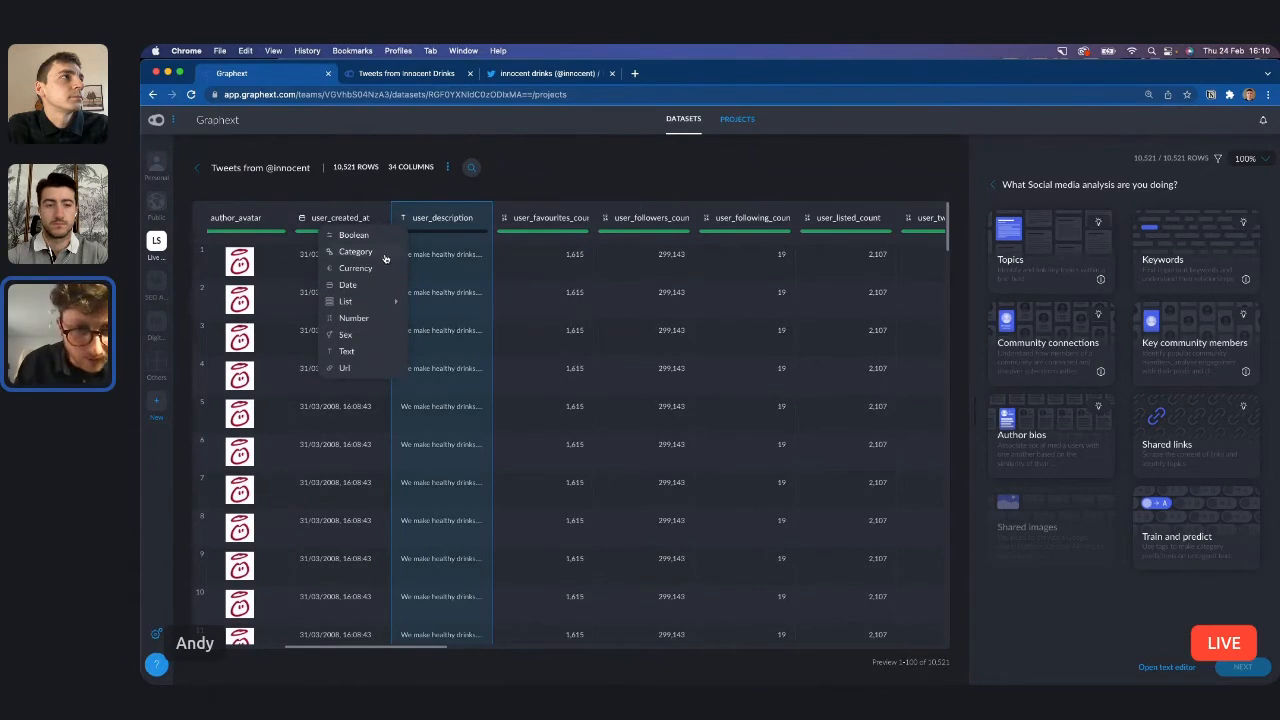
pyautogui.click(385, 256)
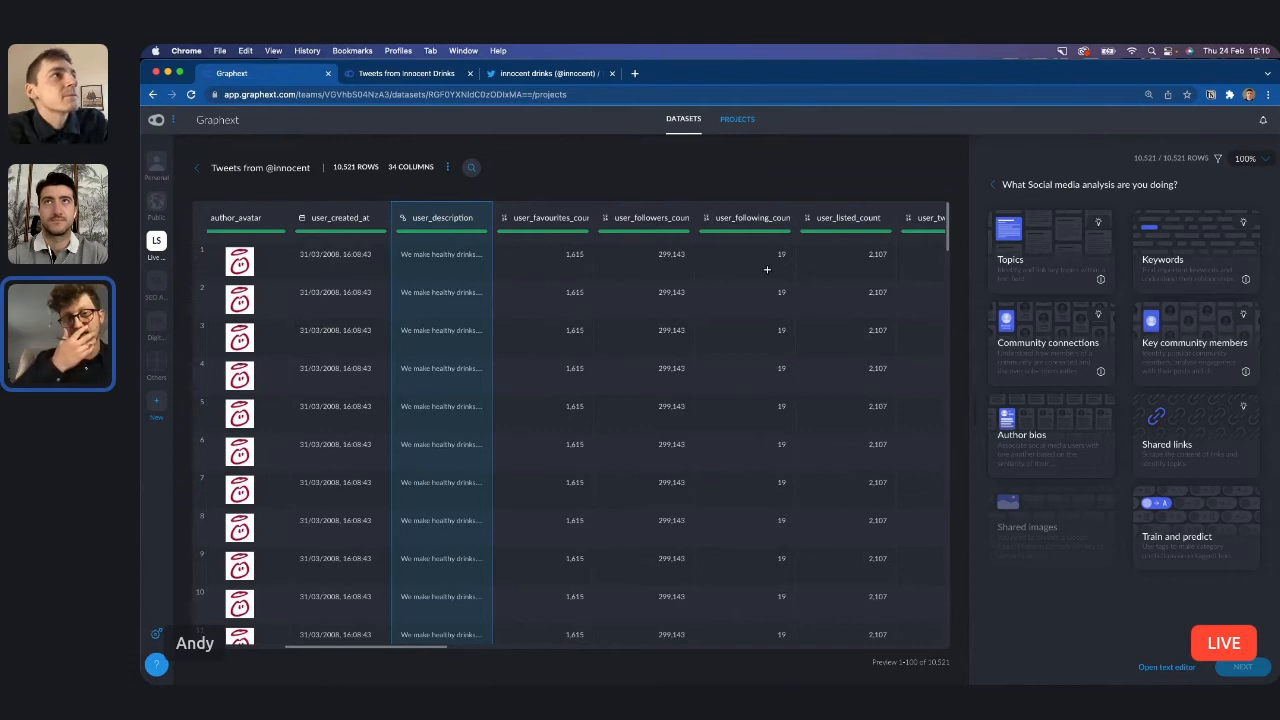
# Examine the dataset's user statistics, language, type and text columns, and read the full text of the first tweet.
pyautogui.hscroll(3, 767, 269)
pyautogui.hscroll(5, 767, 269)
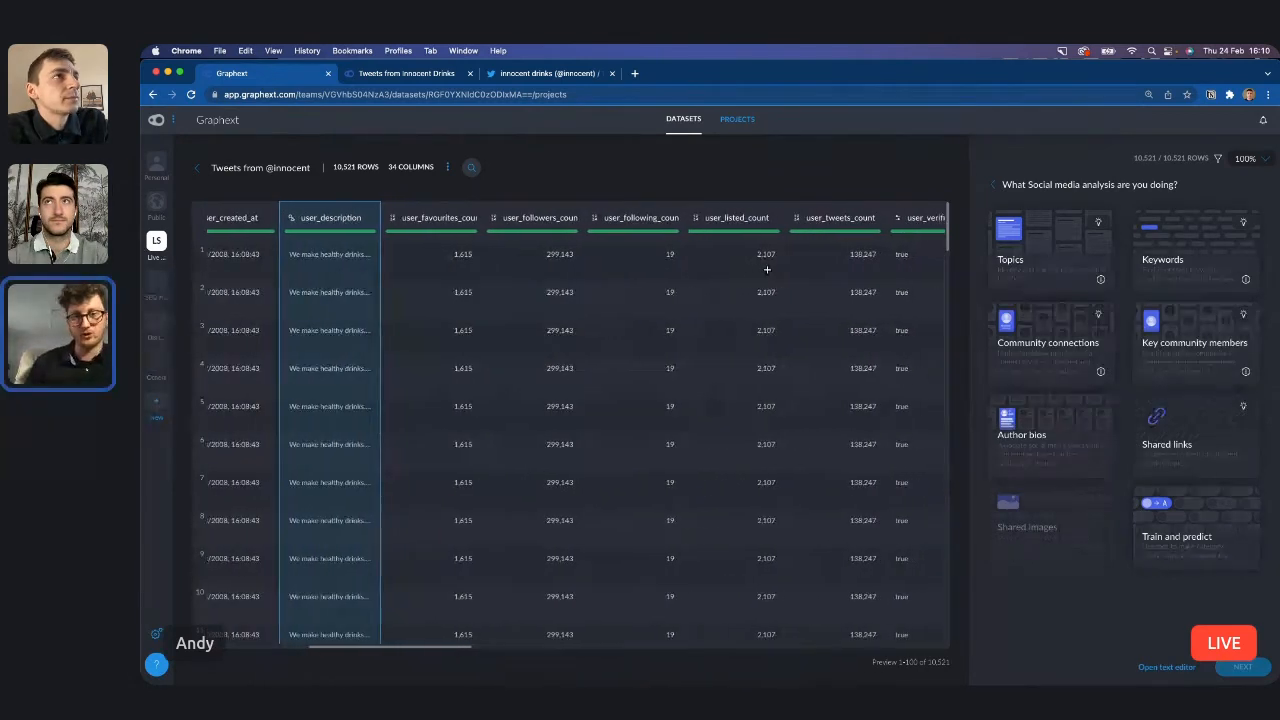
pyautogui.hscroll(5, 767, 269)
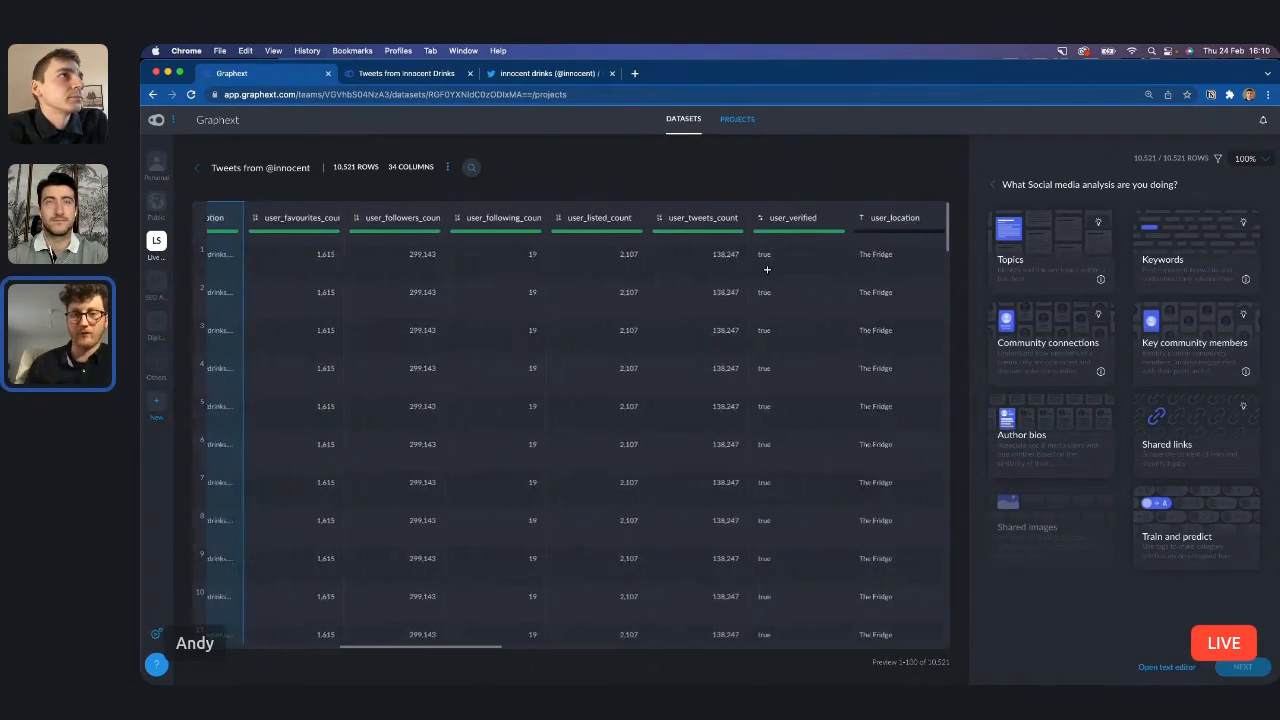
pyautogui.hscroll(5, 767, 269)
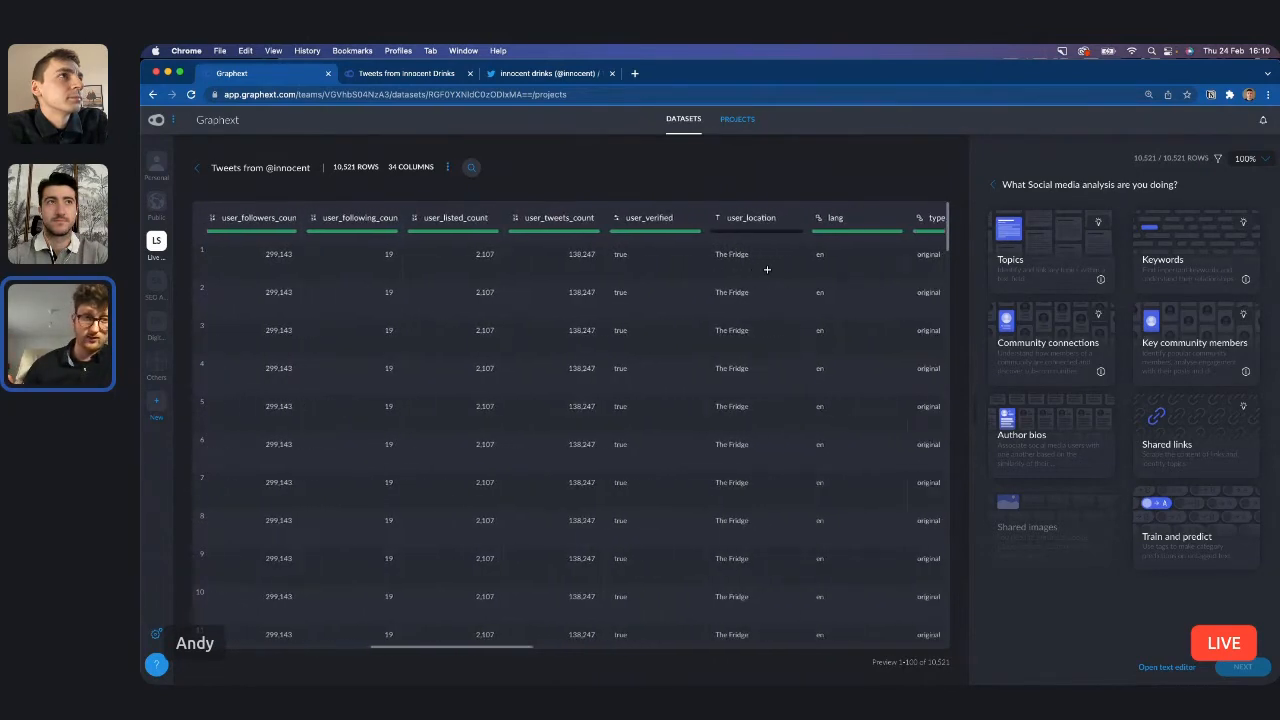
pyautogui.hscroll(5, 767, 269)
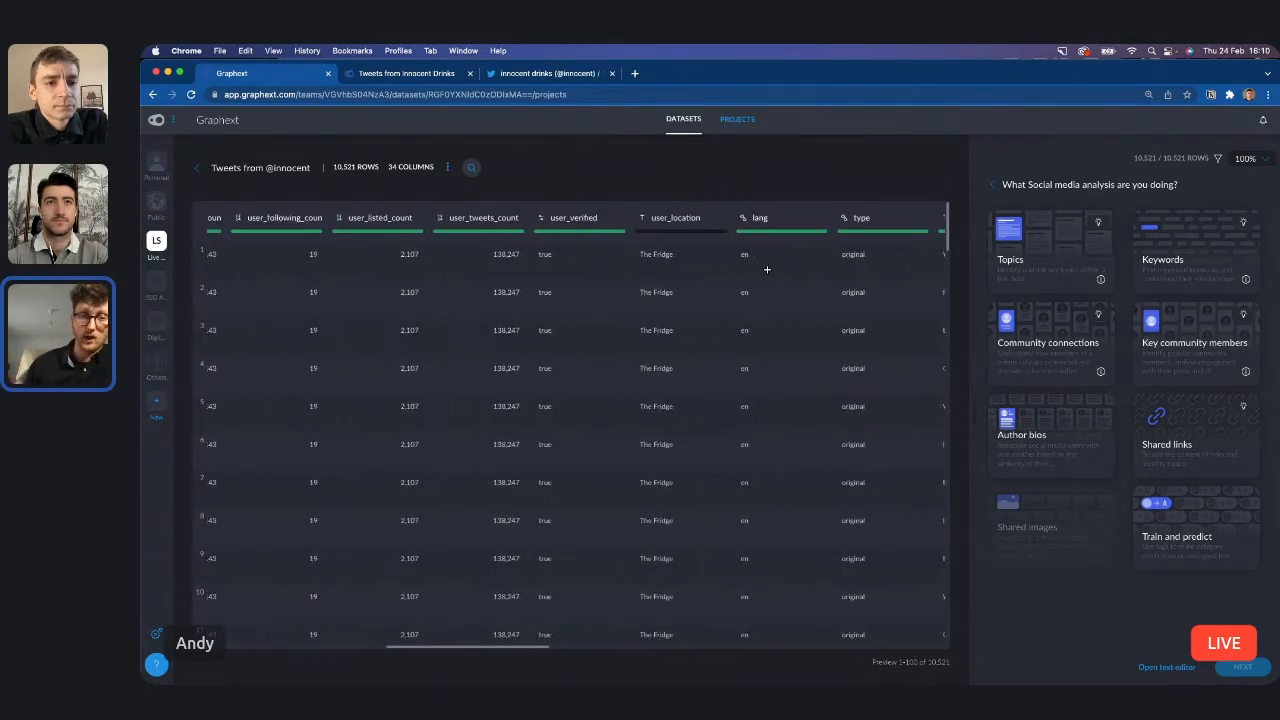
pyautogui.hscroll(4, 767, 269)
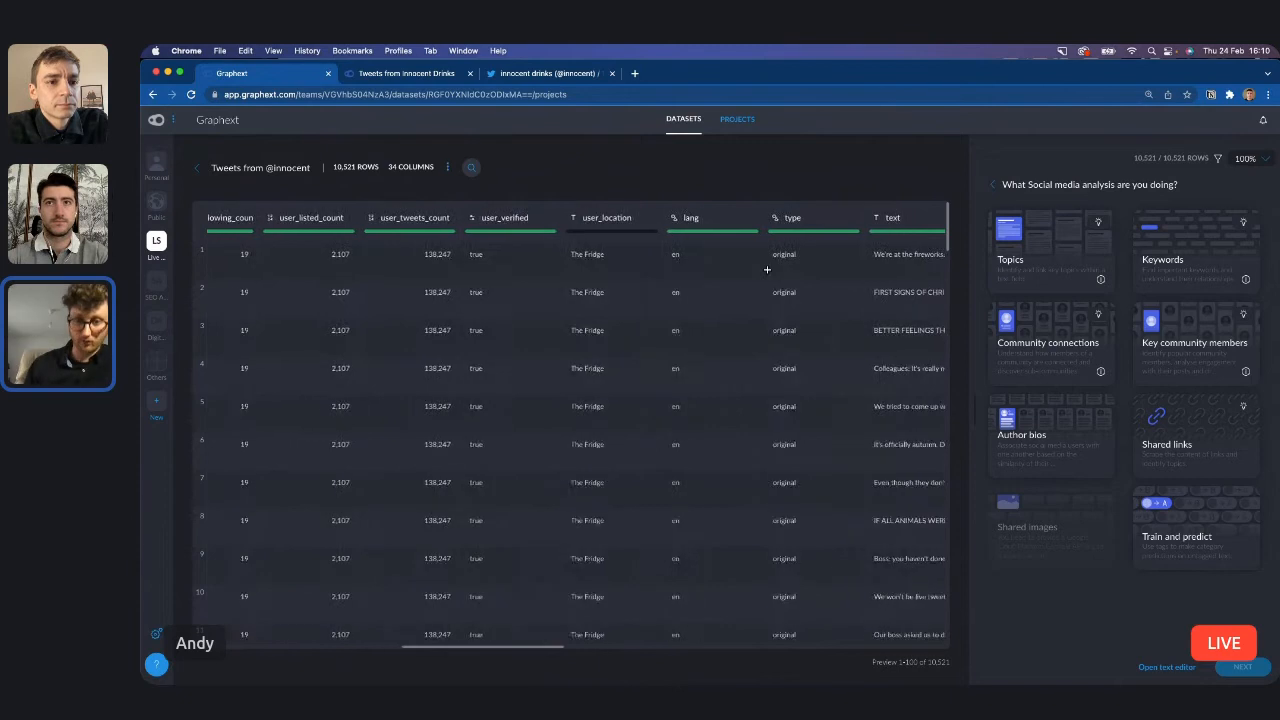
pyautogui.hscroll(6, 767, 269)
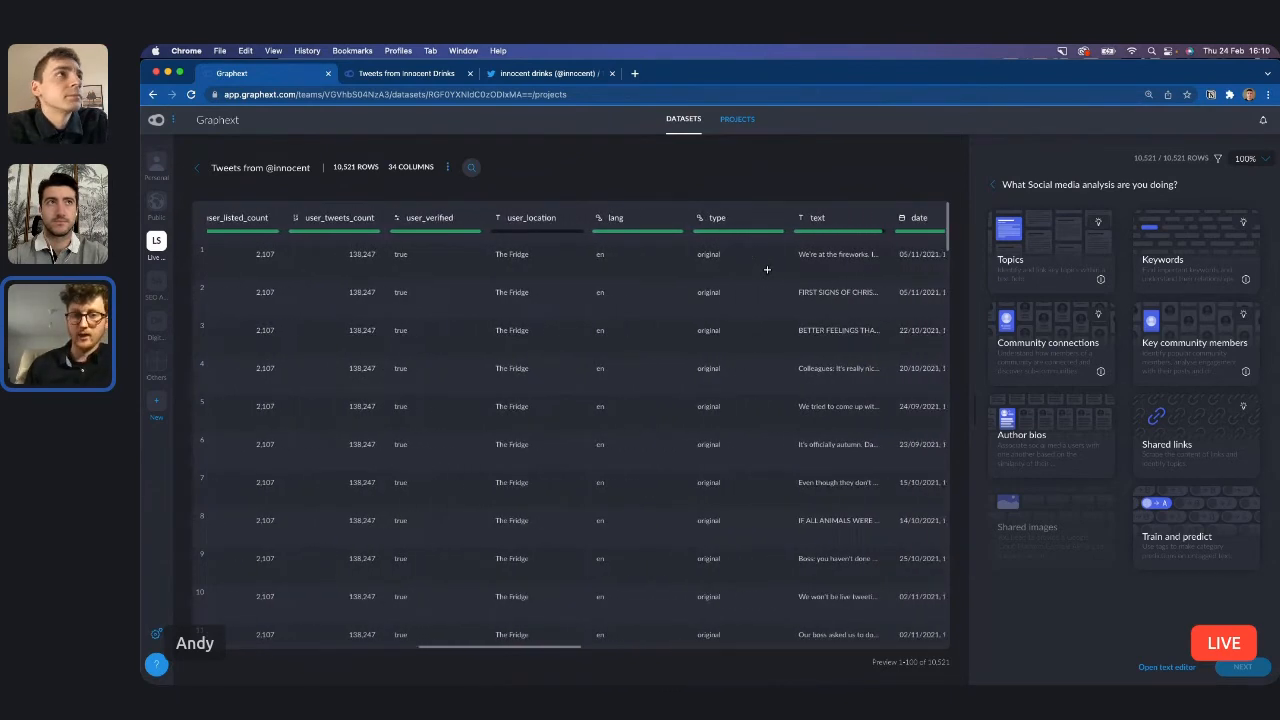
pyautogui.click(804, 257)
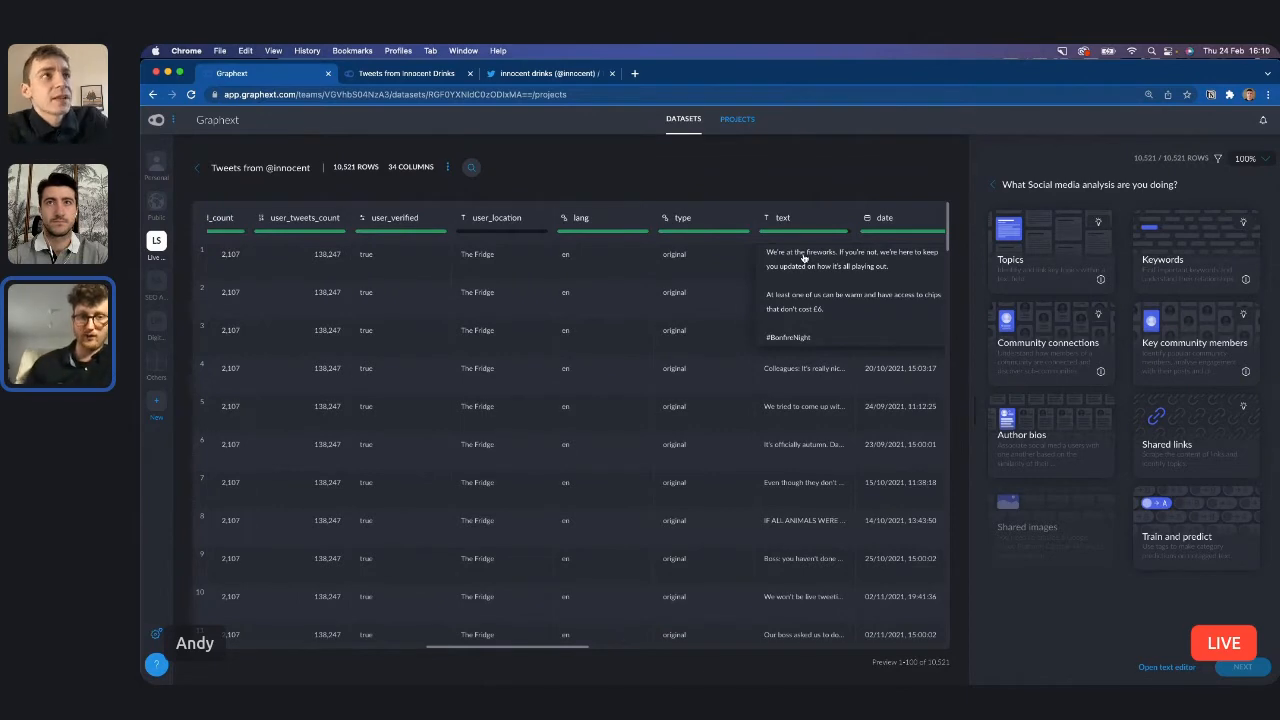
pyautogui.scroll(5, 804, 257)
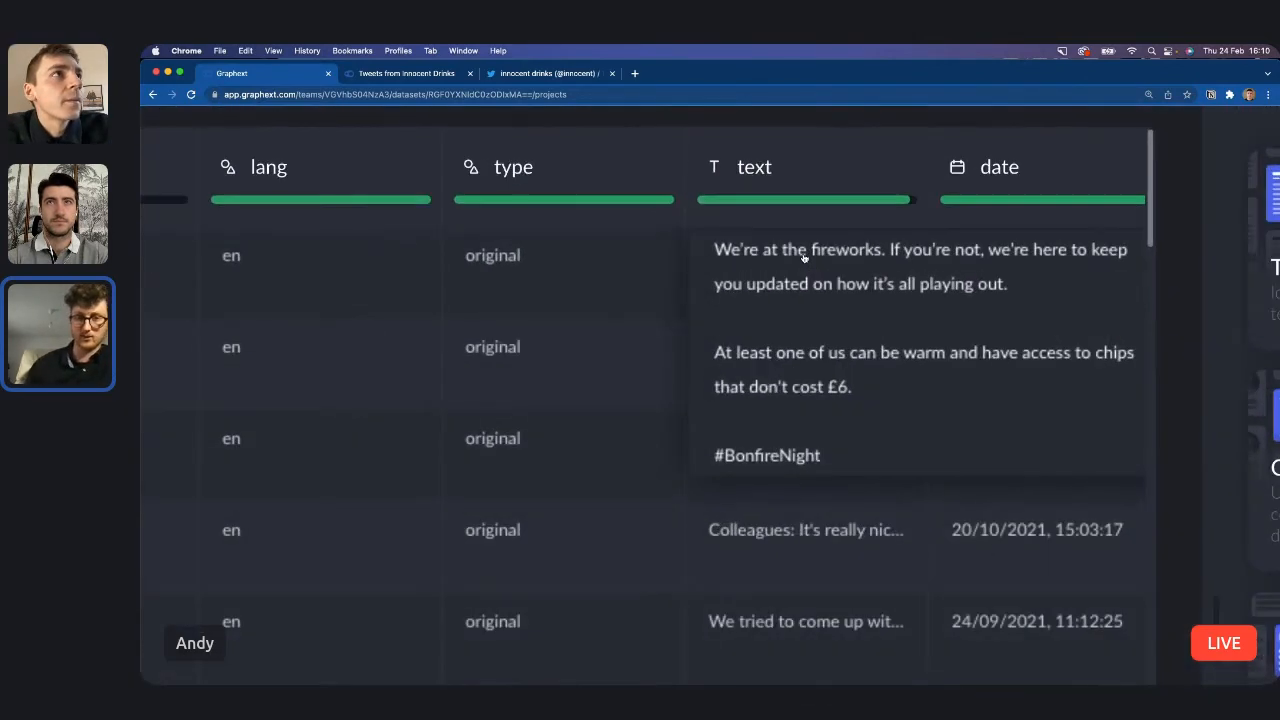
pyautogui.scroll(-5, 804, 257)
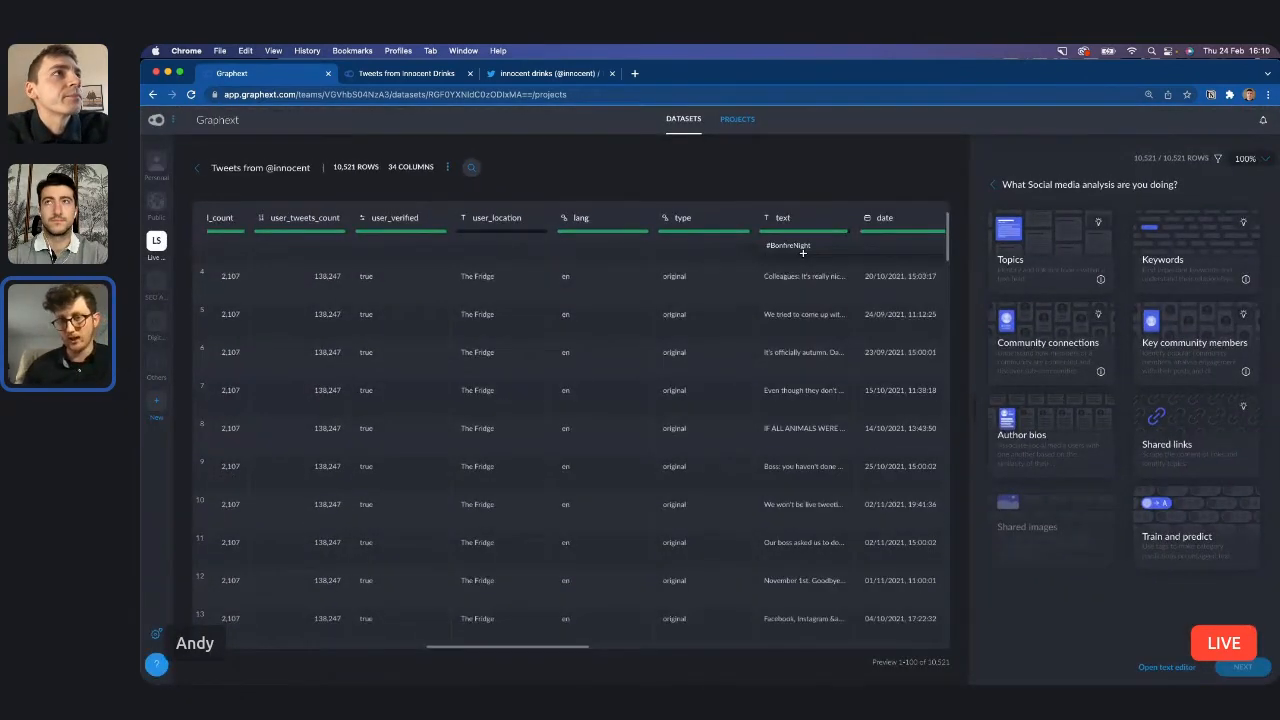
pyautogui.click(718, 171)
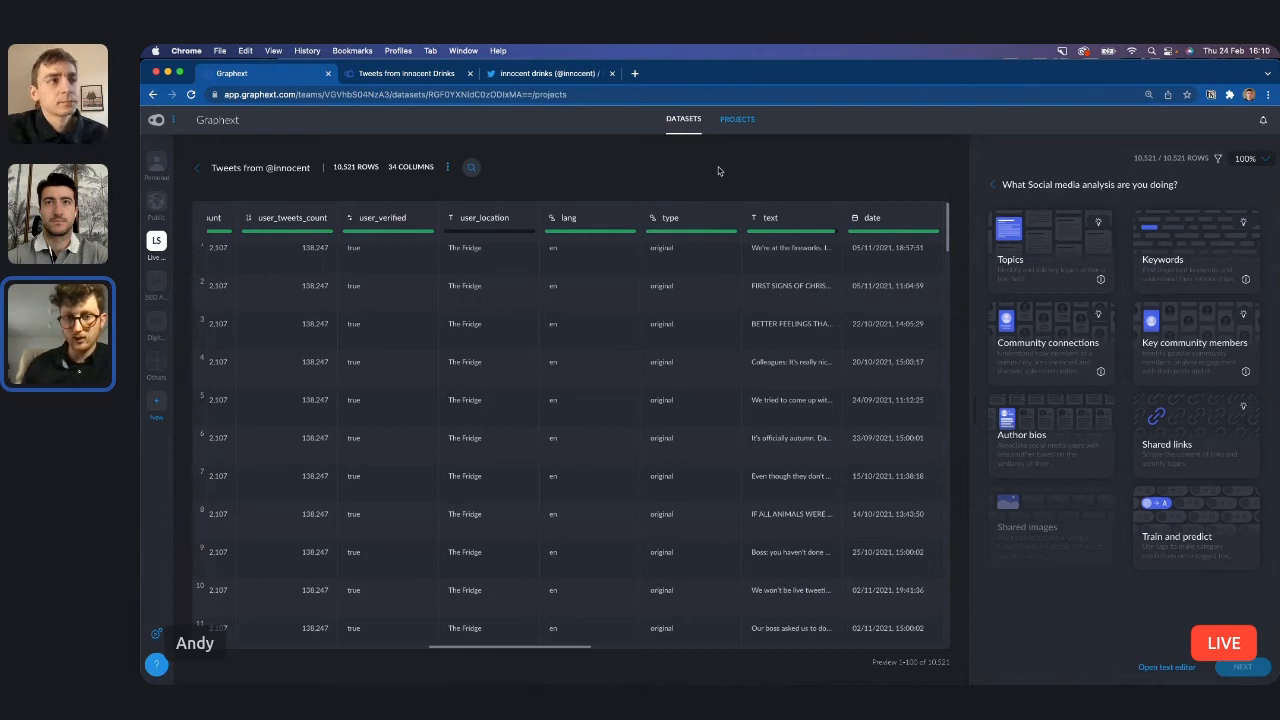
# Browse further tweets and examine the mention, retweets, favorites, replies, quotes and links columns.
pyautogui.scroll(-2, 767, 510)
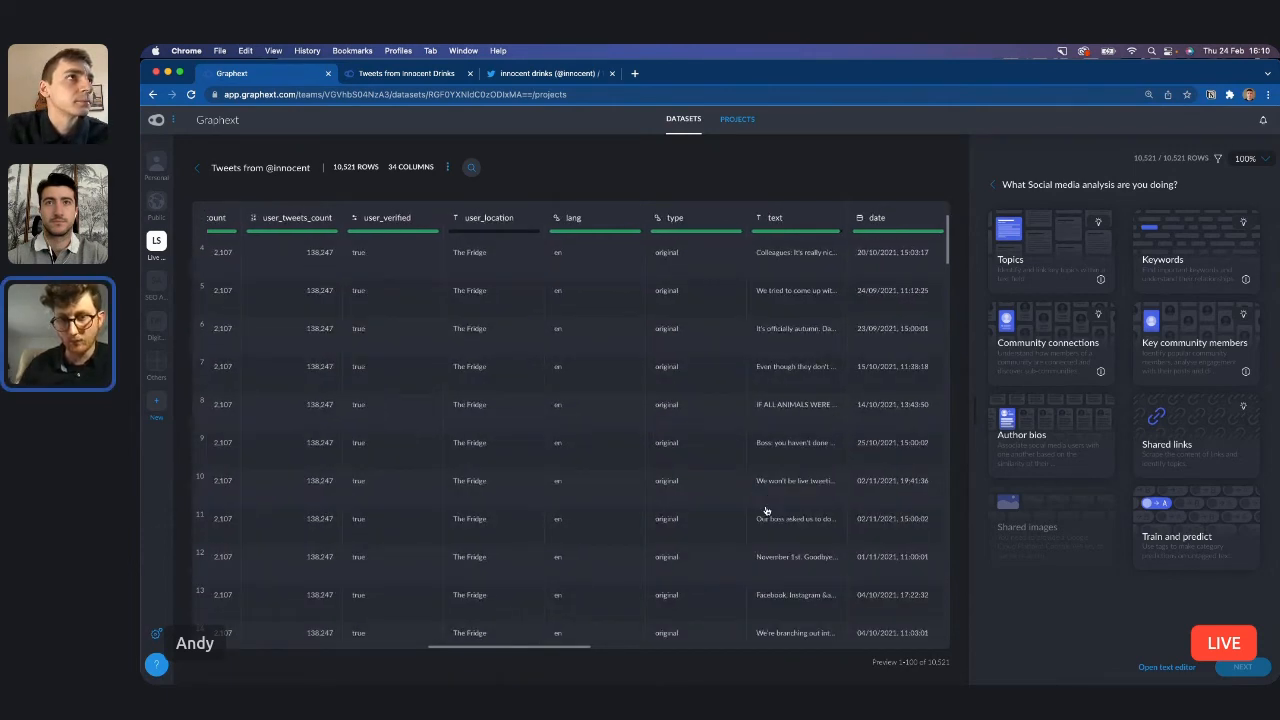
pyautogui.scroll(-1, 767, 510)
pyautogui.scroll(-5, 767, 510)
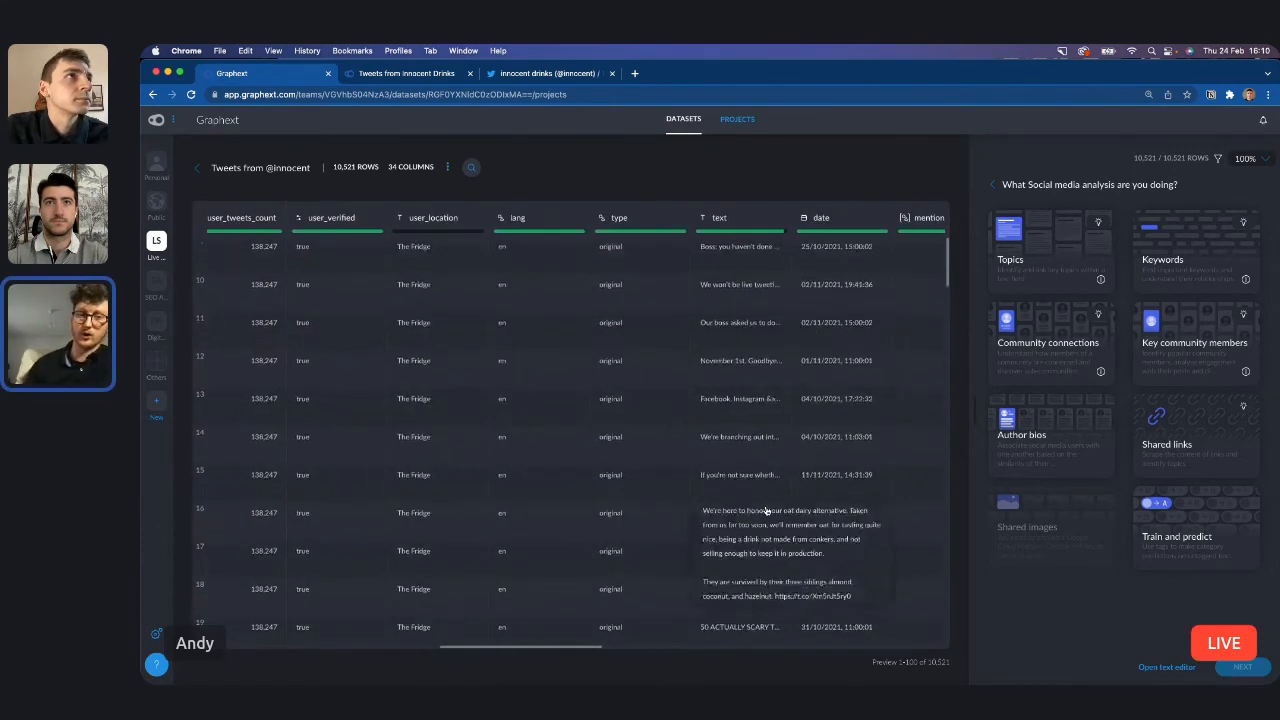
pyautogui.hscroll(1, 807, 349)
pyautogui.hscroll(6, 807, 349)
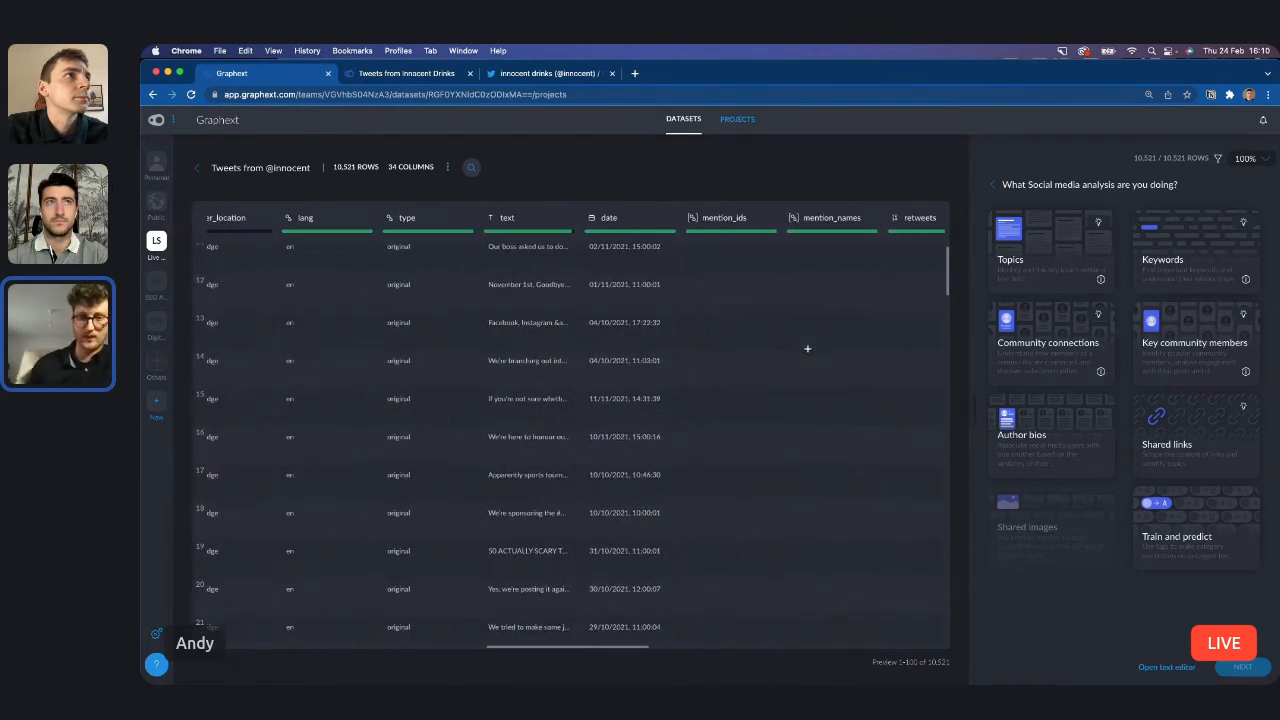
pyautogui.hscroll(4, 807, 349)
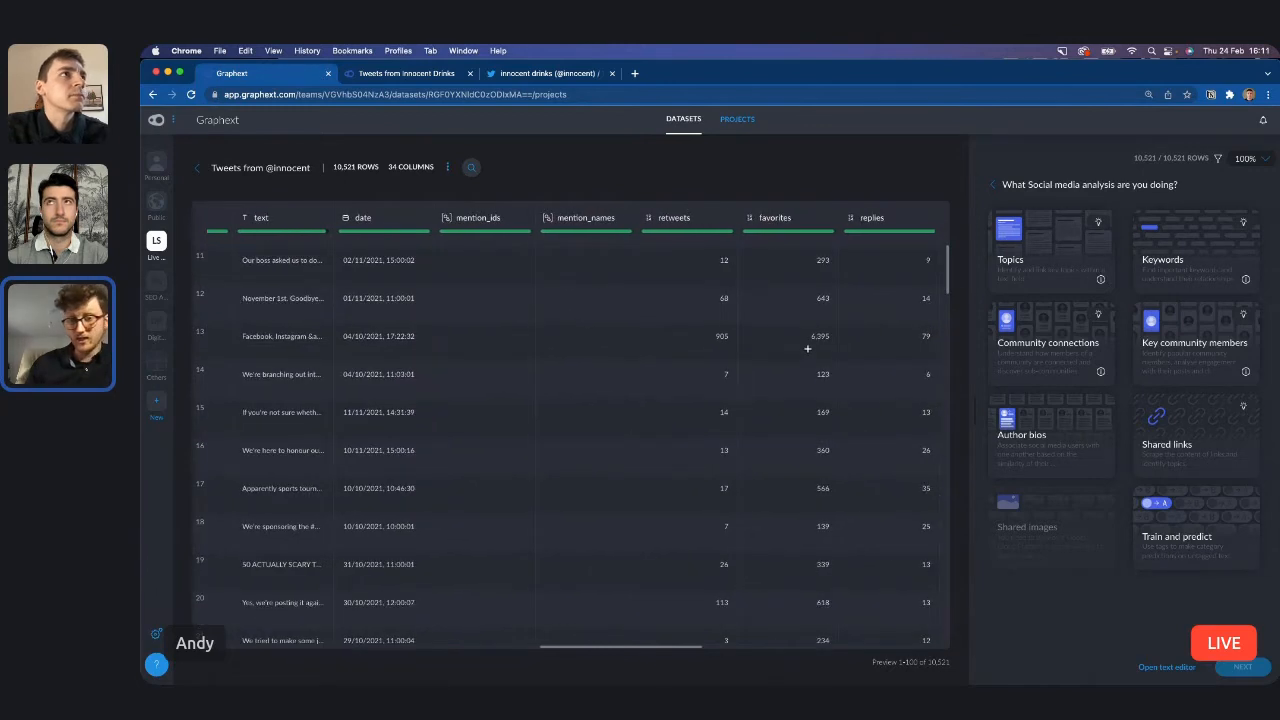
pyautogui.hscroll(3, 807, 349)
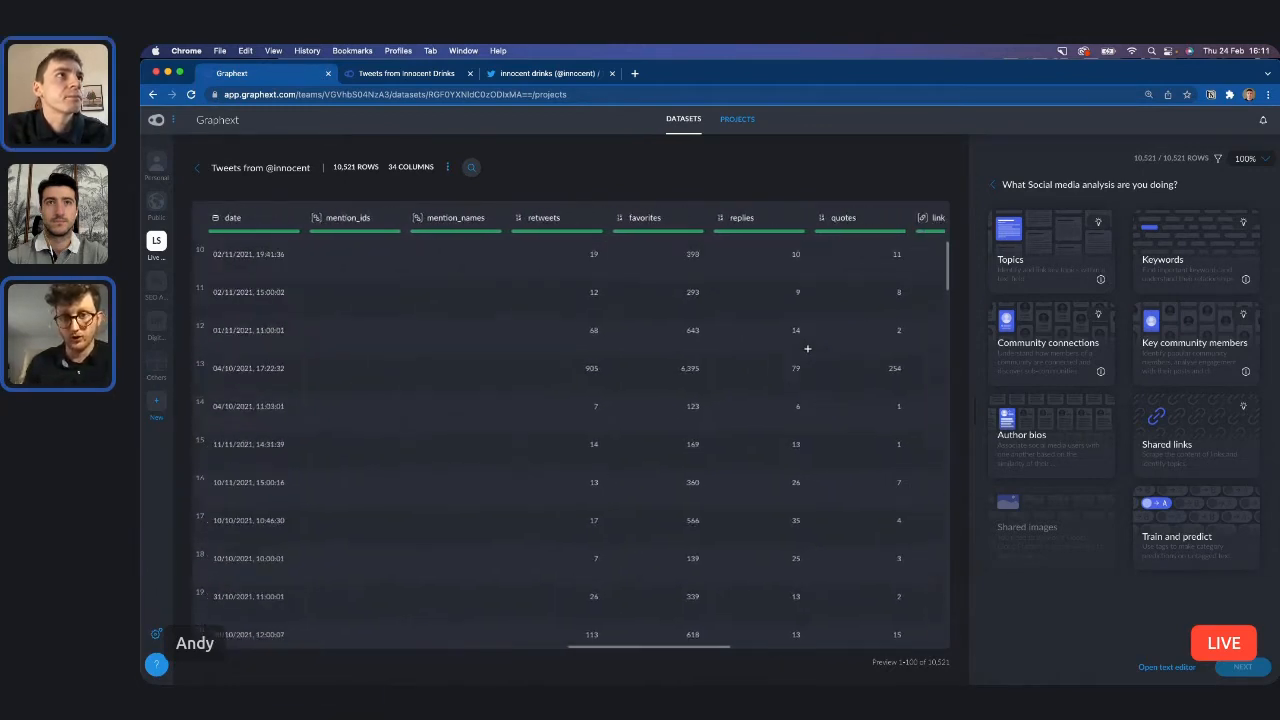
pyautogui.hscroll(1, 807, 349)
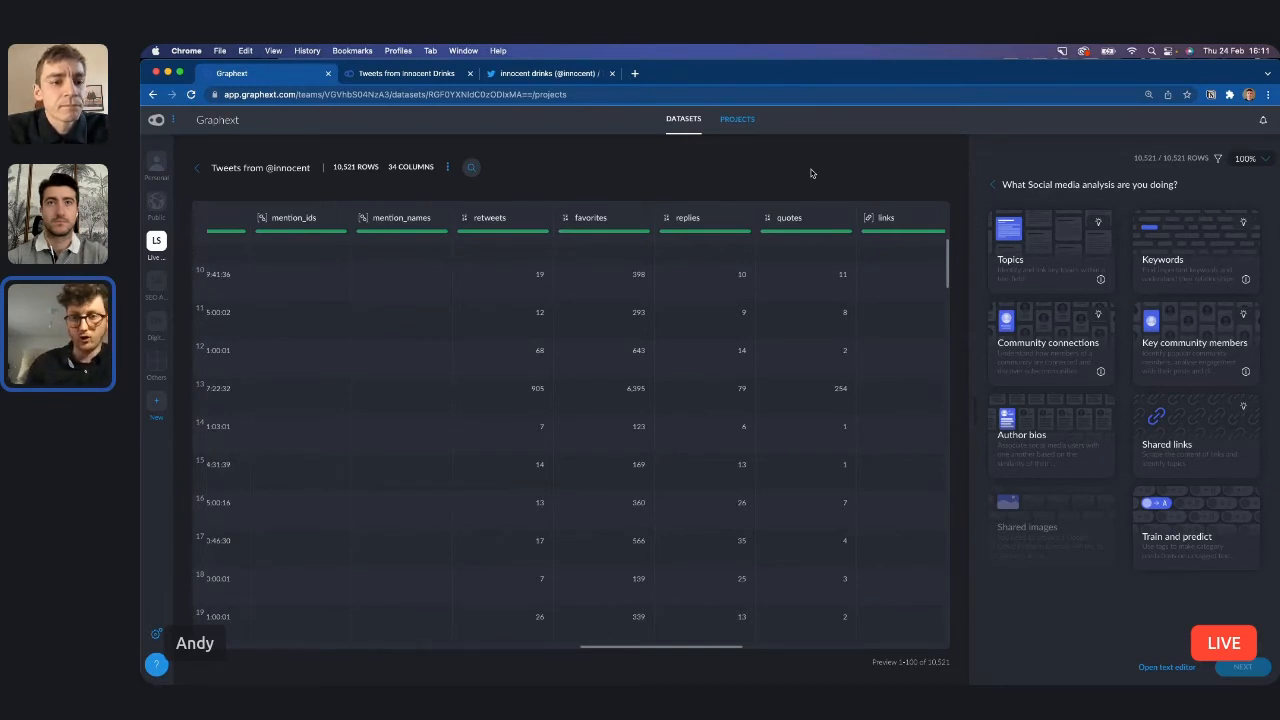
pyautogui.scroll(1, 575, 206)
pyautogui.scroll(5, 575, 206)
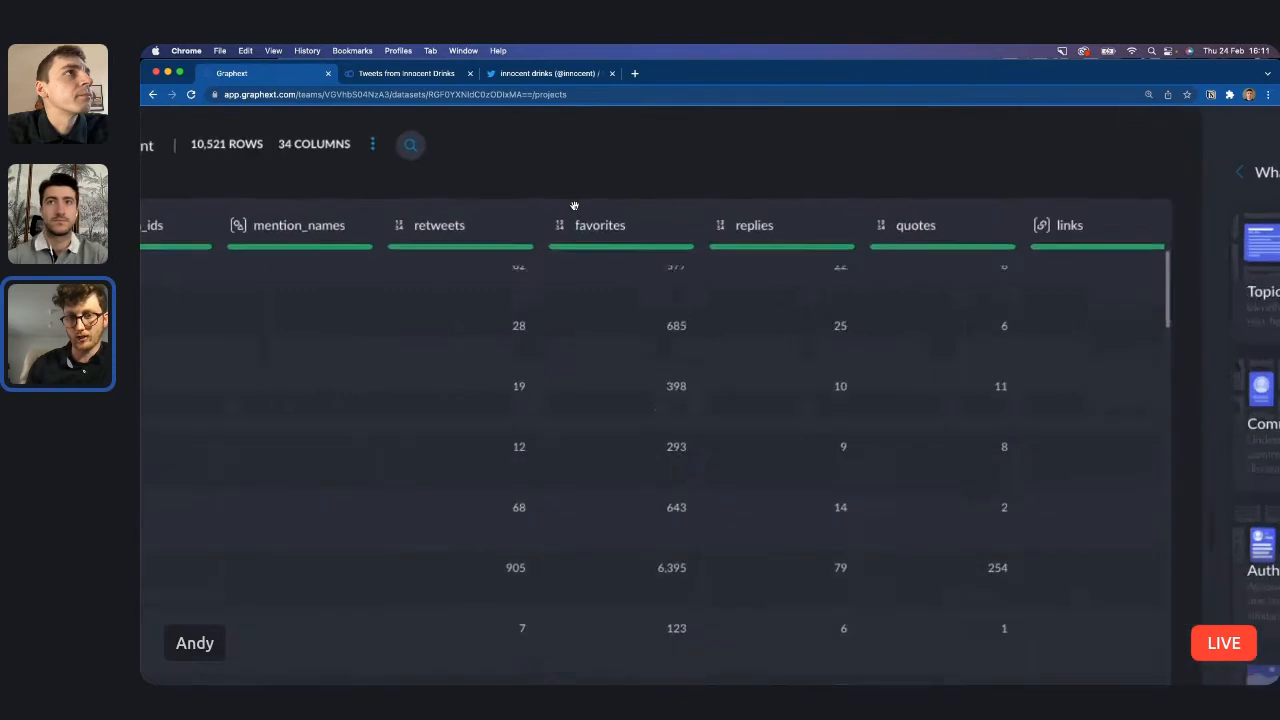
pyautogui.scroll(-5, 572, 206)
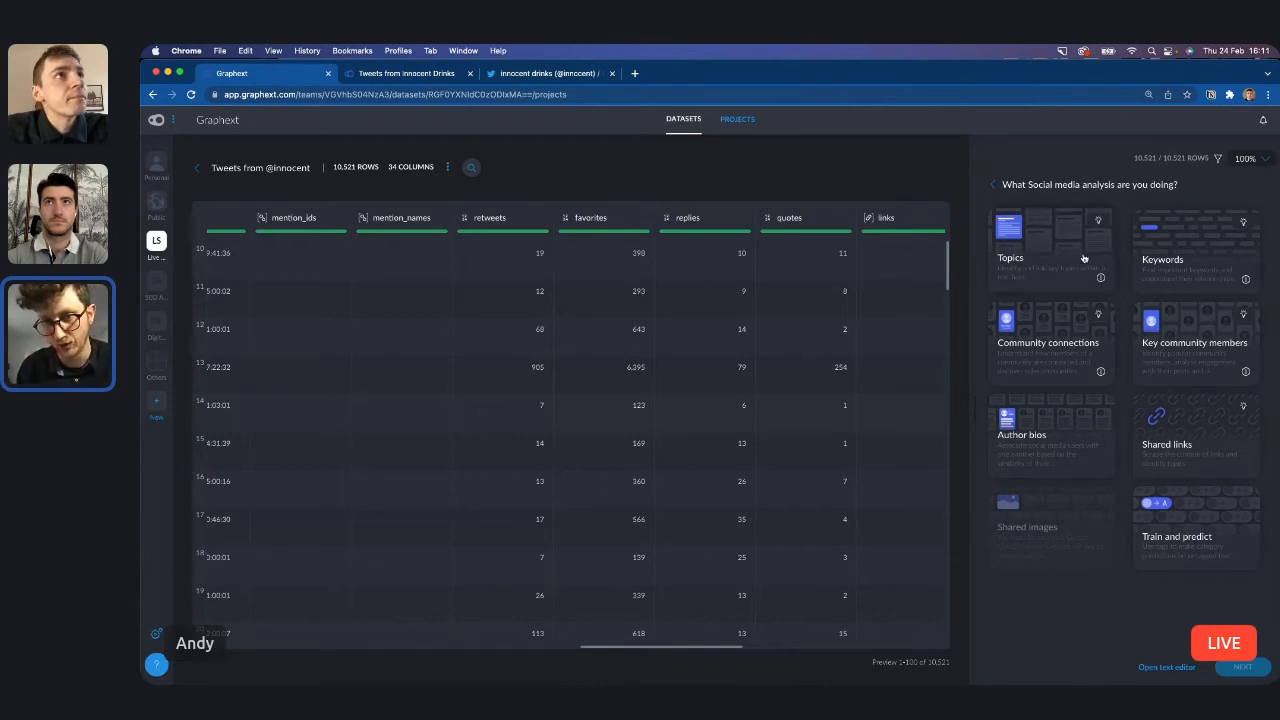
# Examine the recommendation hint on the Topics recipe among the social media analysis options.
pyautogui.moveTo(1098, 222)
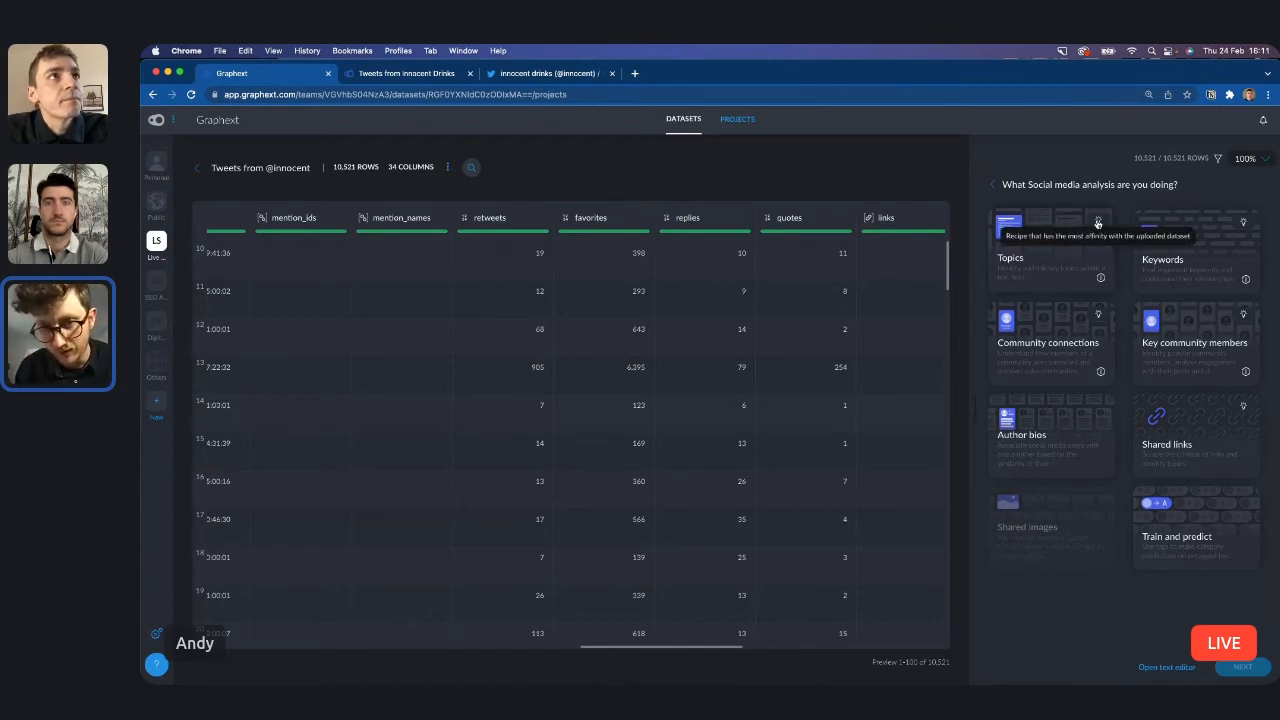
pyautogui.scroll(5, 1098, 224)
pyautogui.hscroll(1, 1098, 224)
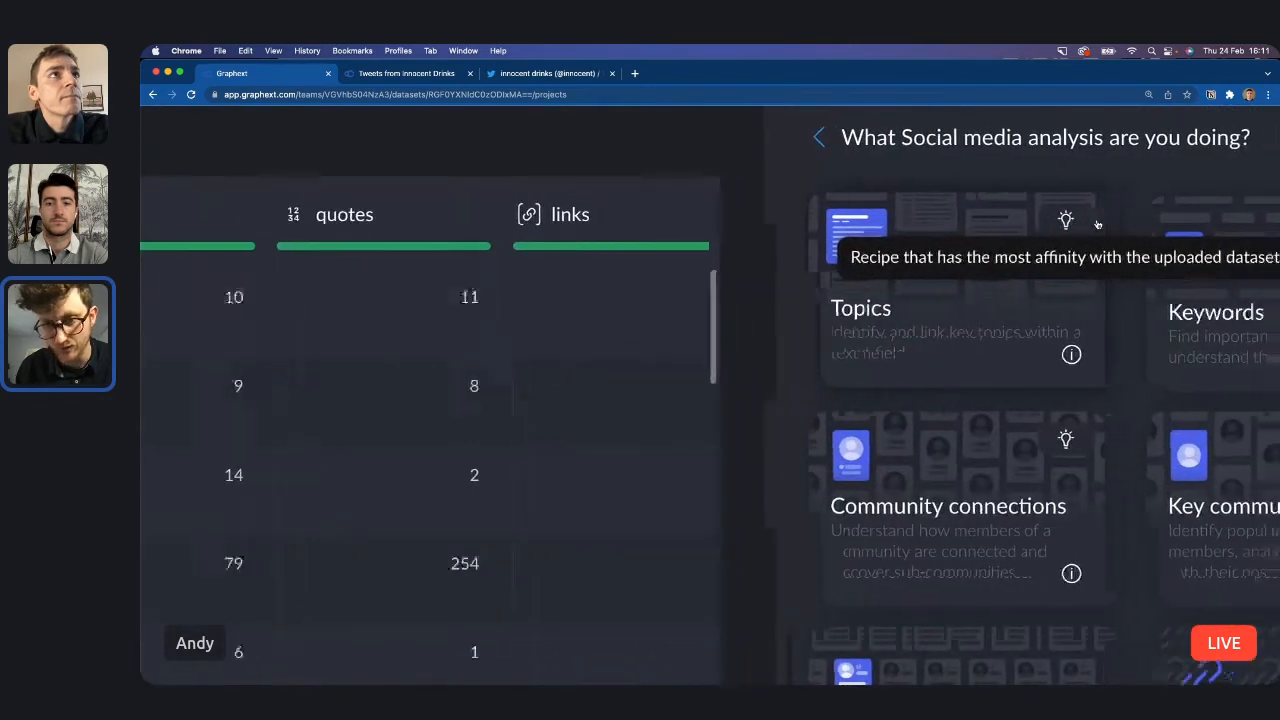
# Choose the Topics recipe as the type of social media analysis for the tweet dataset.
pyautogui.hscroll(2, 1098, 224)
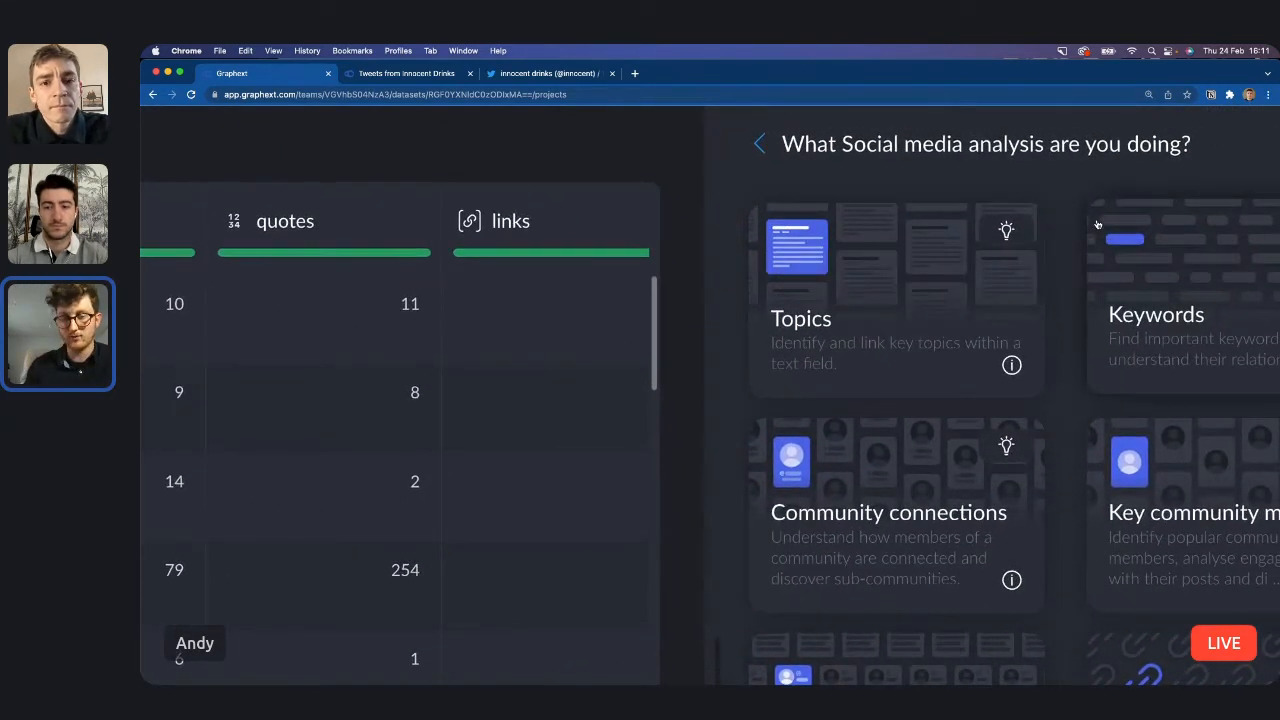
pyautogui.moveTo(1008, 229)
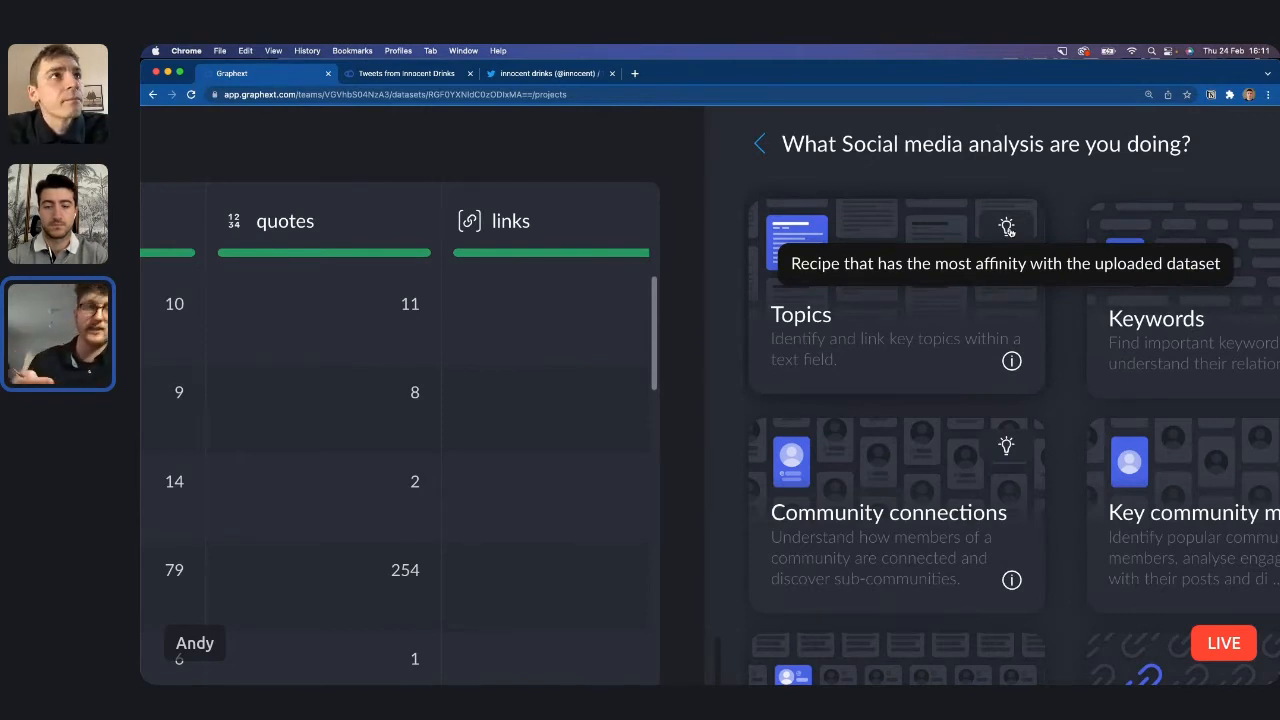
pyautogui.scroll(-5, 1008, 229)
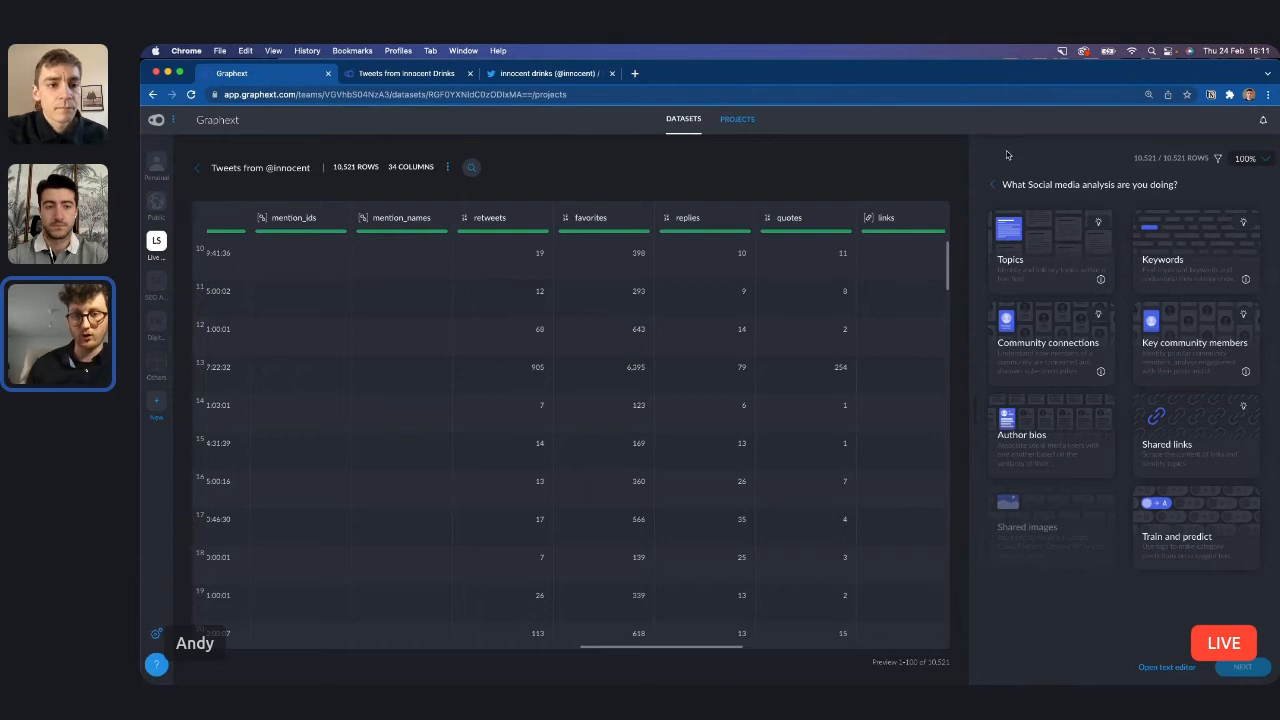
pyautogui.click(1051, 271)
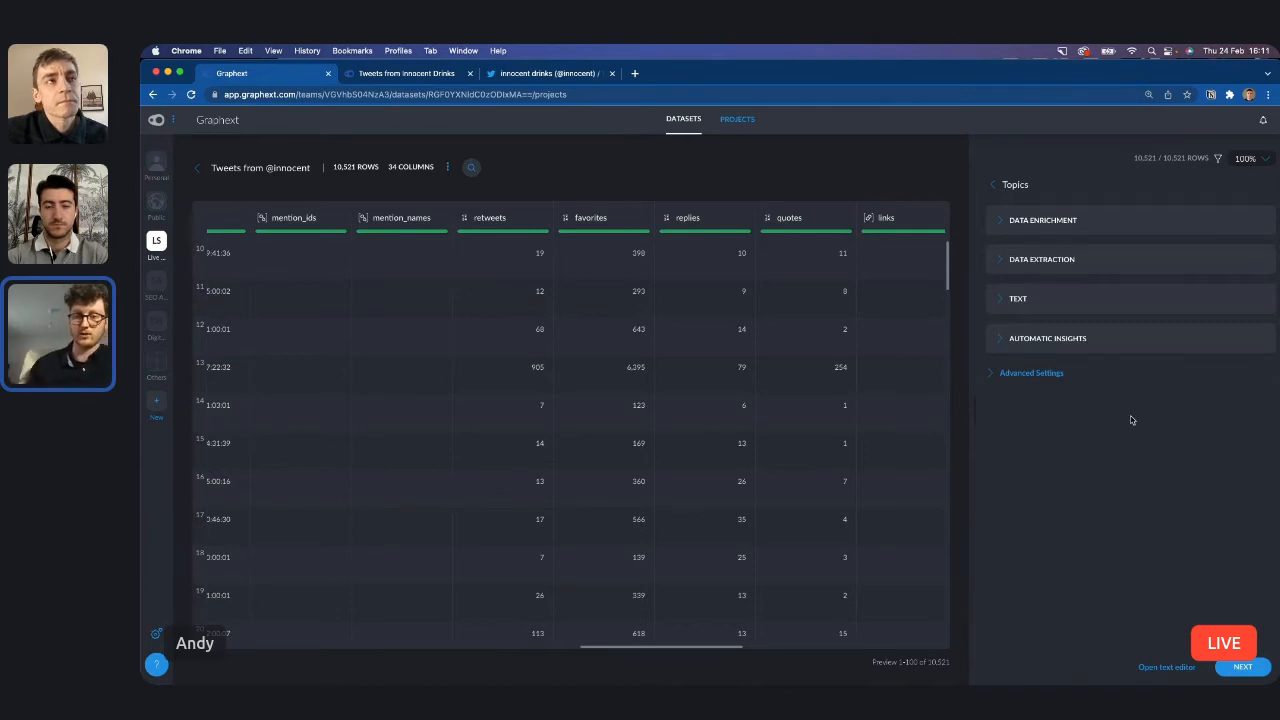
# Review the data enrichment options and add Analyze Text Sentiment and Detect Emotion in Text.
pyautogui.click(1099, 232)
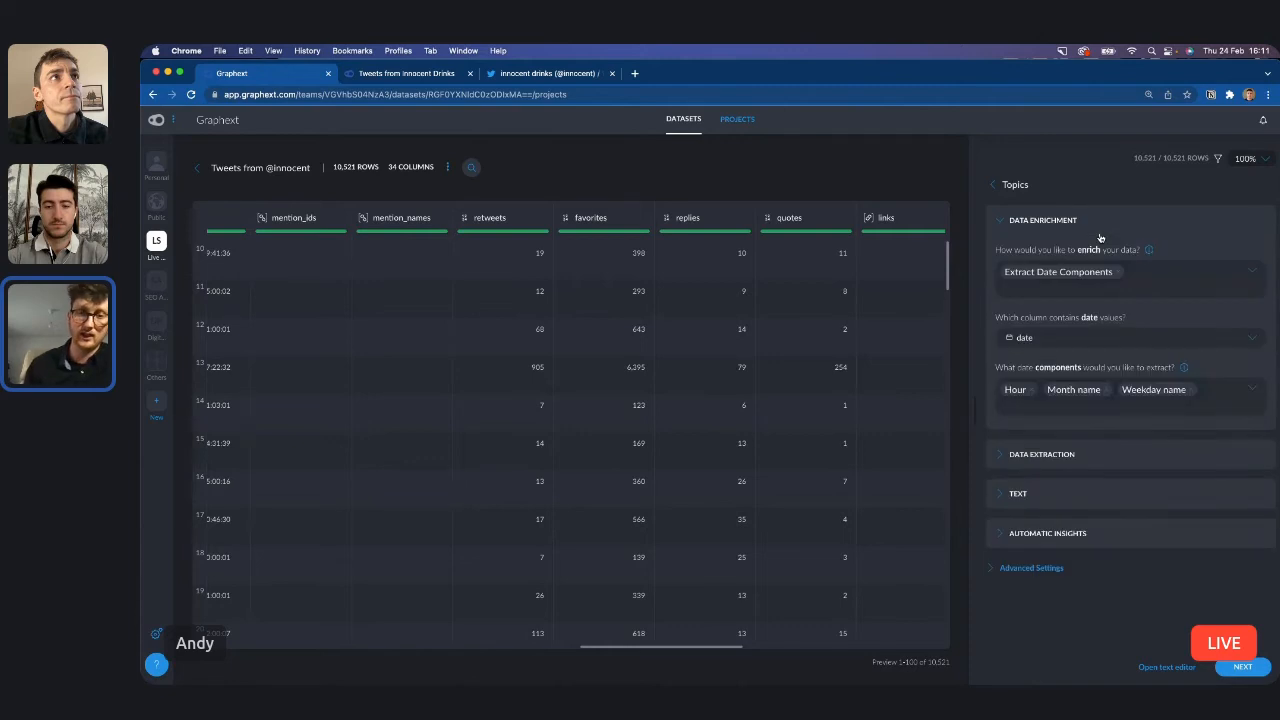
pyautogui.click(1153, 281)
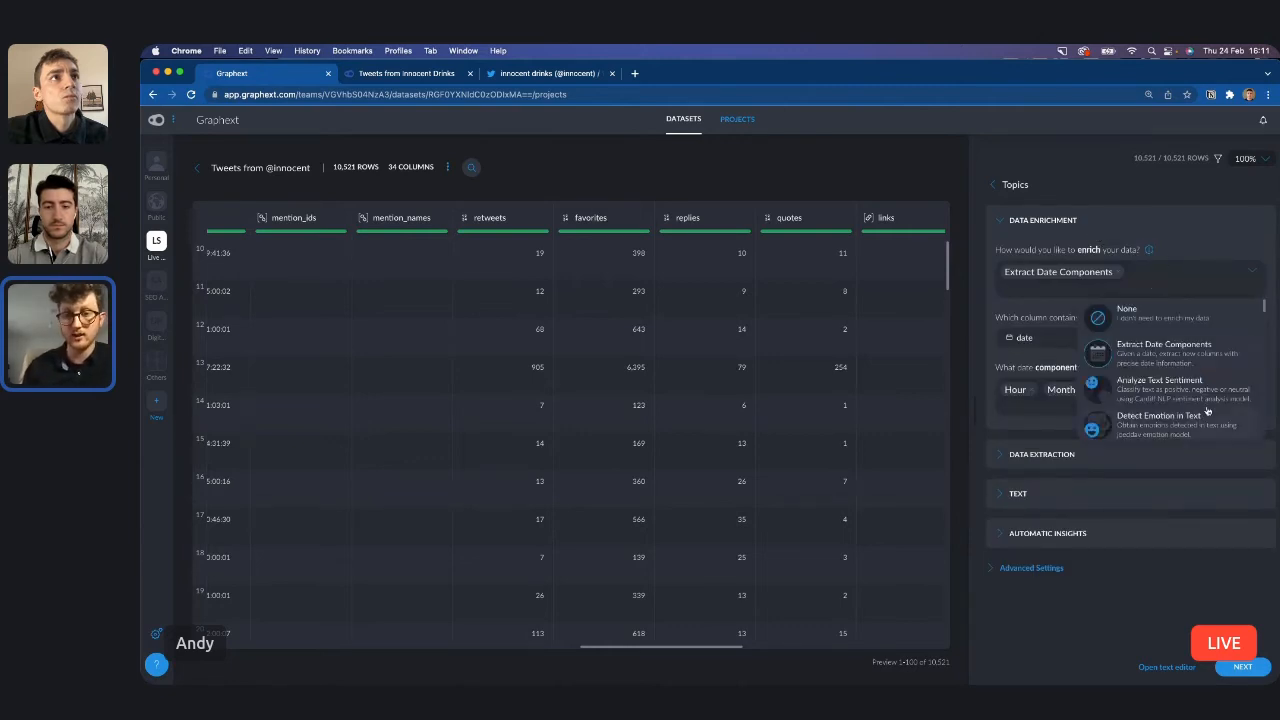
pyautogui.scroll(5, 1206, 411)
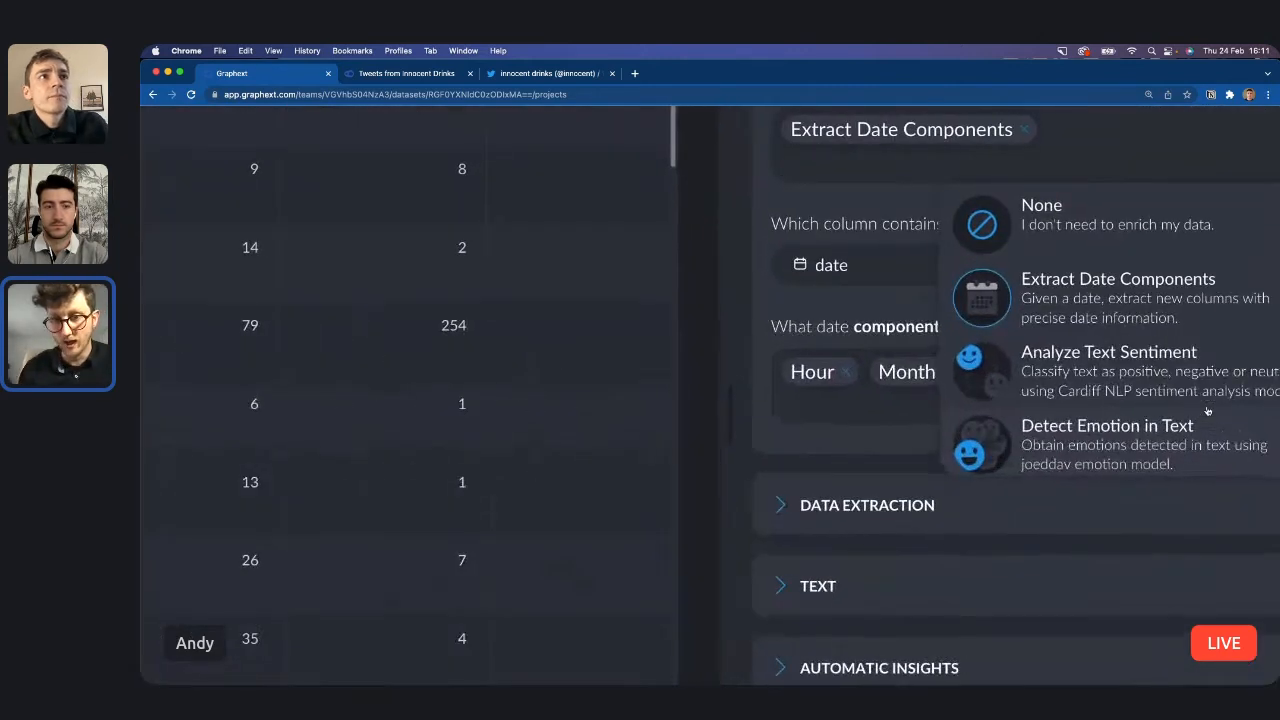
pyautogui.scroll(-1, 1163, 437)
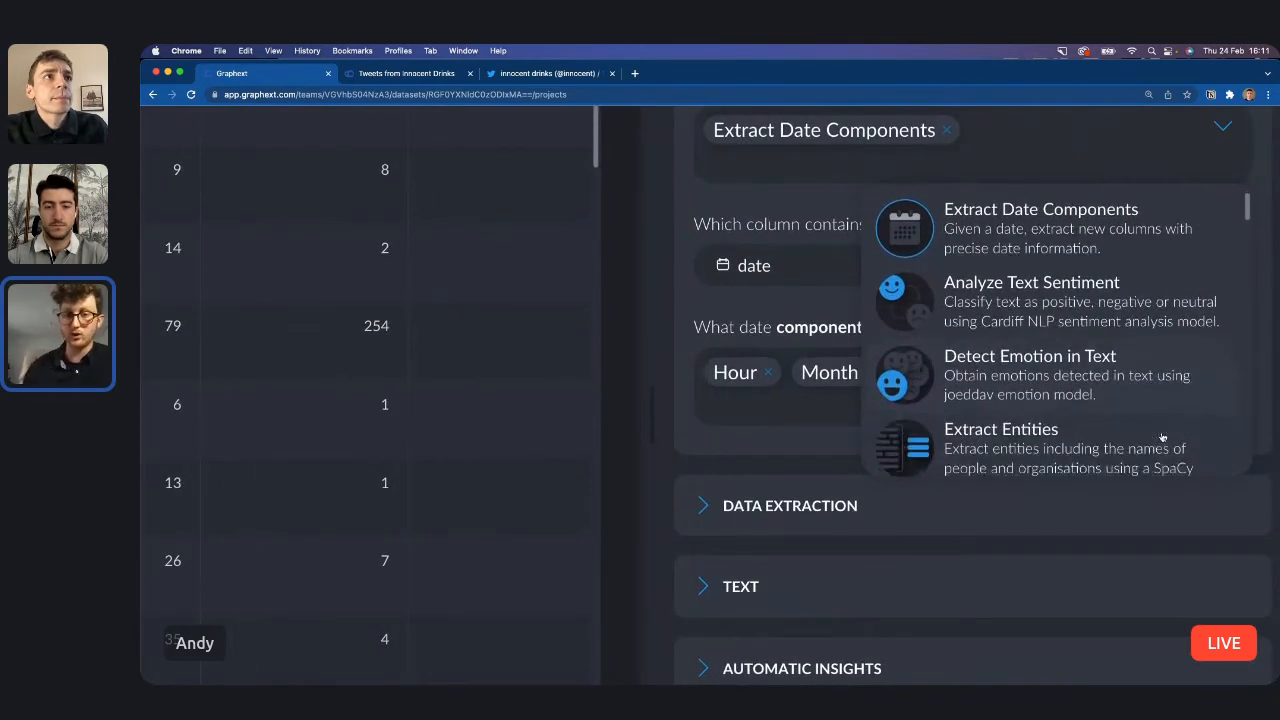
pyautogui.scroll(-1, 1163, 437)
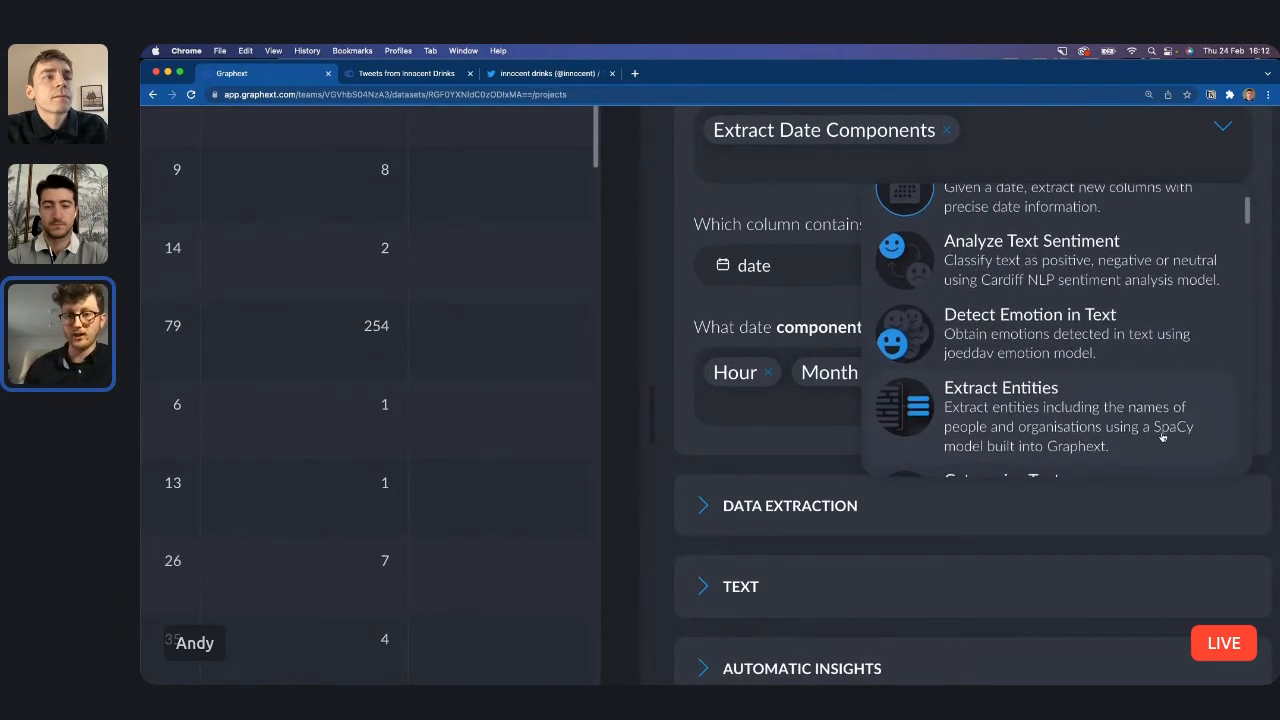
pyautogui.scroll(1, 1163, 437)
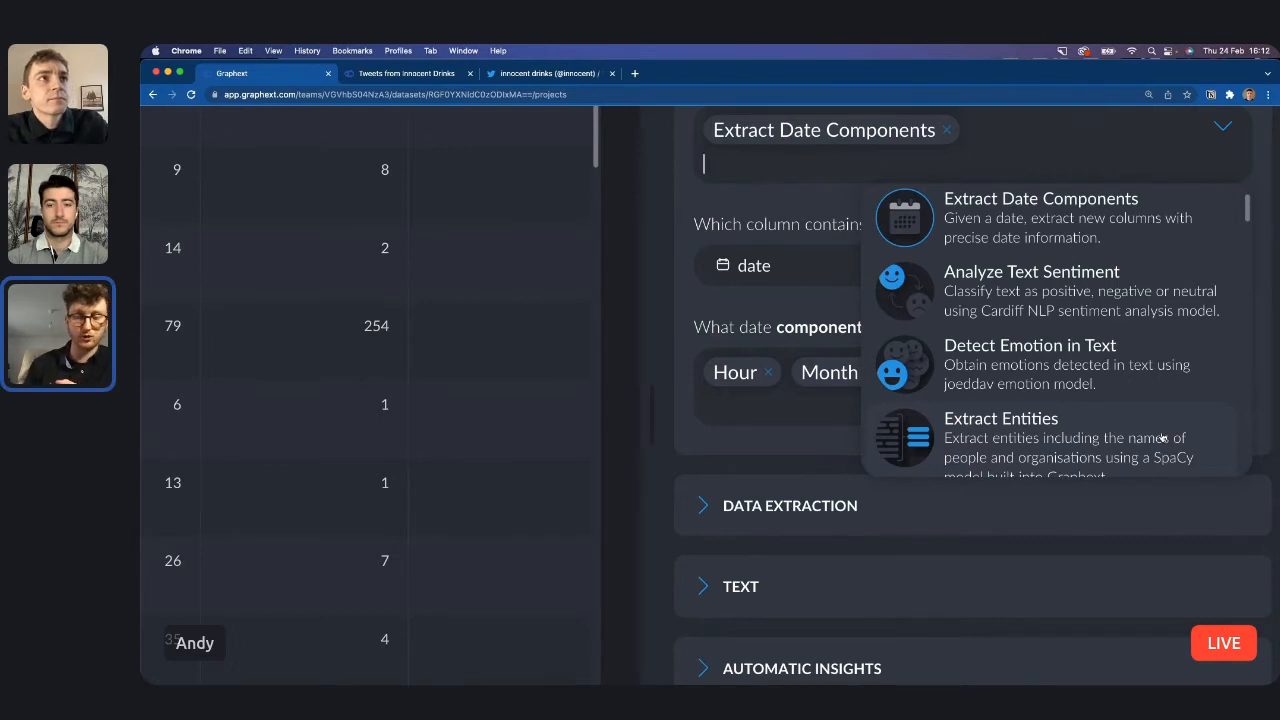
pyautogui.scroll(-5, 1162, 438)
pyautogui.scroll(-2, 1162, 438)
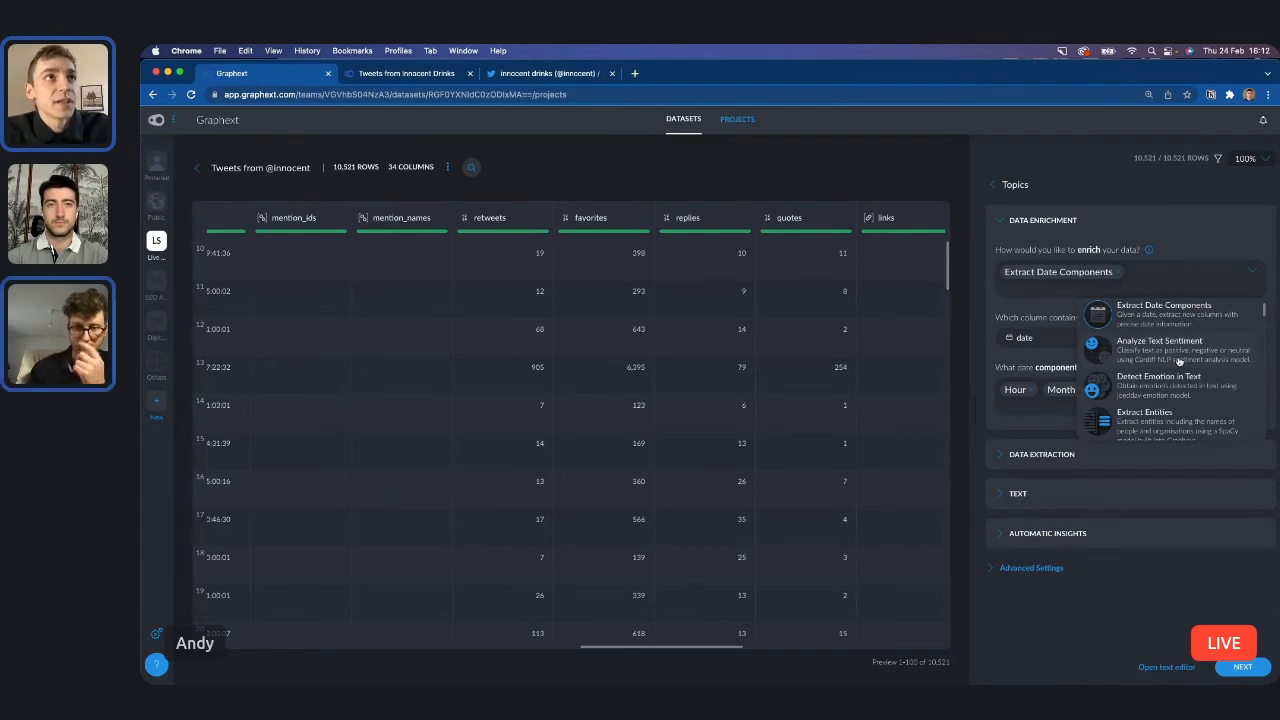
pyautogui.click(1180, 362)
pyautogui.click(1178, 417)
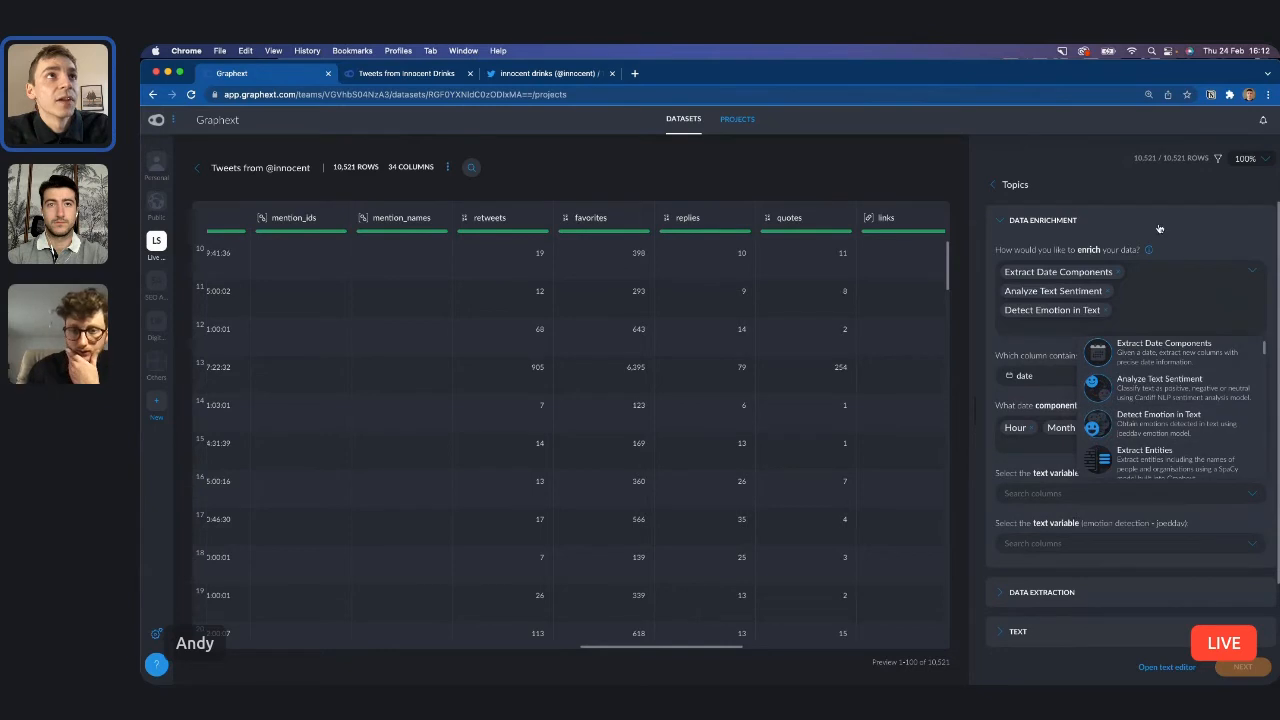
pyautogui.click(1119, 187)
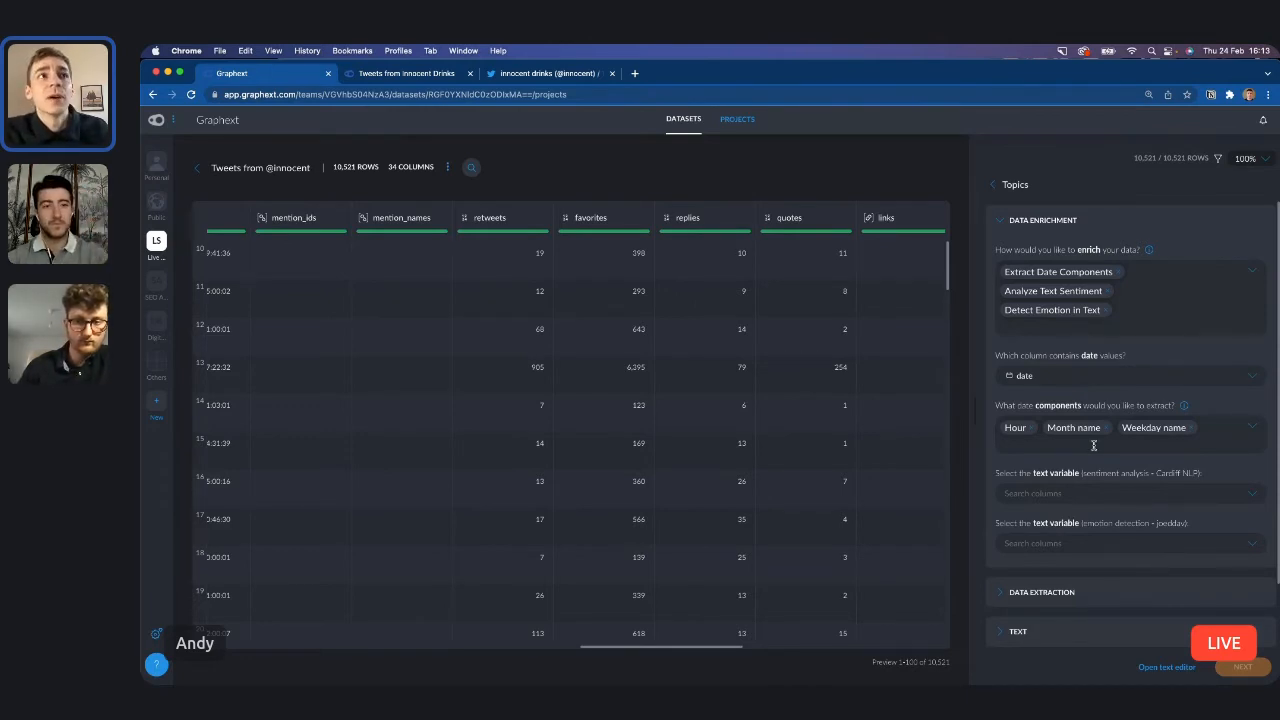
# Remove Extract Date Components from the selected data enrichments.
pyautogui.click(1048, 490)
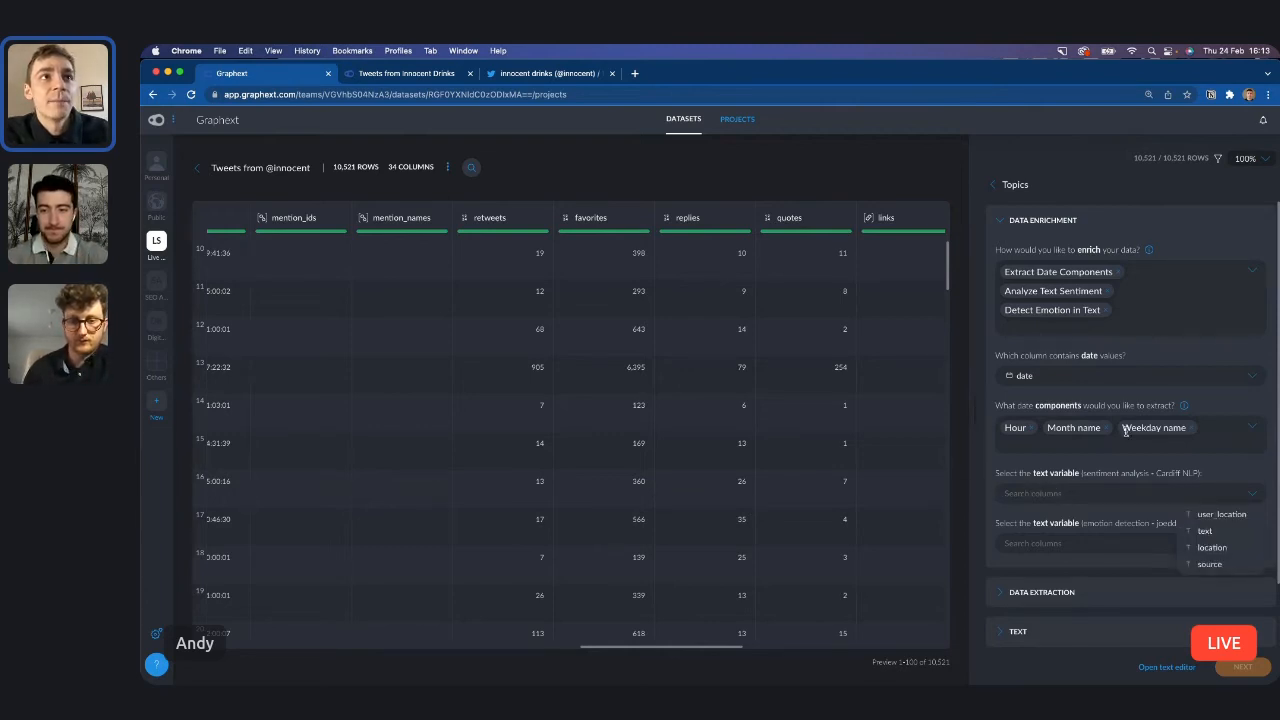
pyautogui.click(1118, 273)
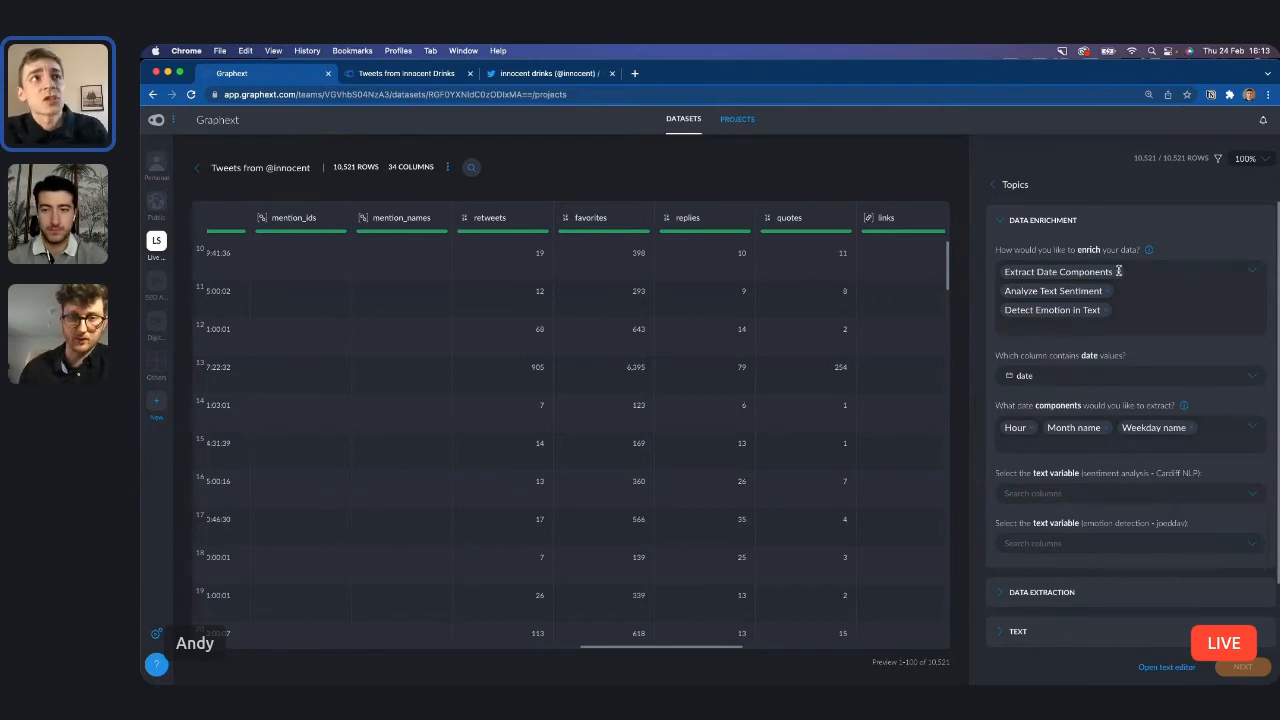
pyautogui.click(1089, 181)
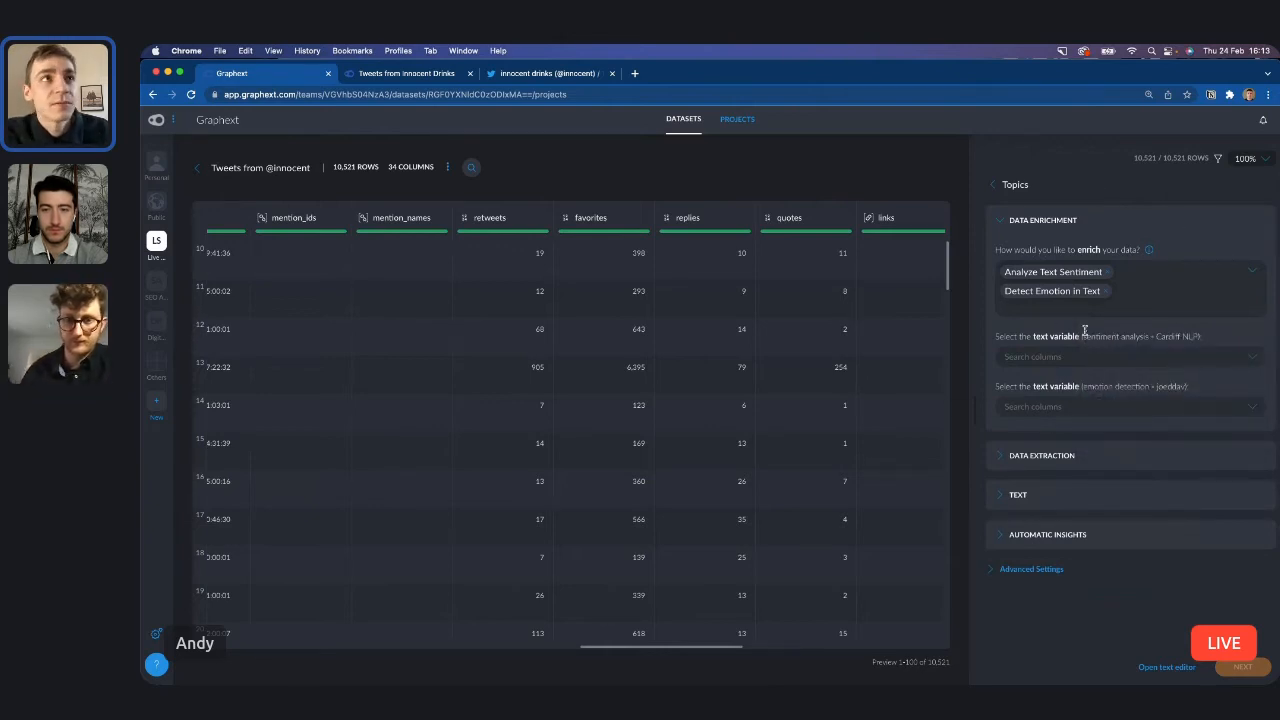
# Set the text column as the text variable for both sentiment analysis and emotion detection.
pyautogui.click(1240, 406)
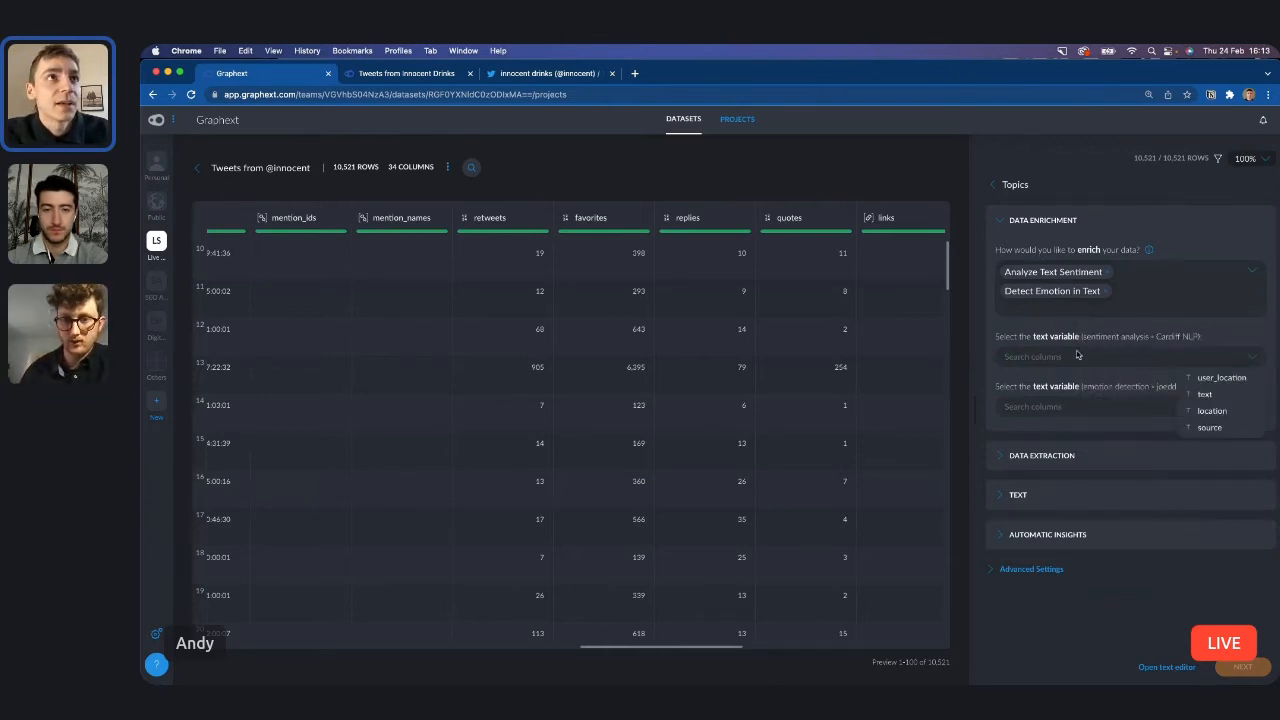
pyautogui.click(1226, 401)
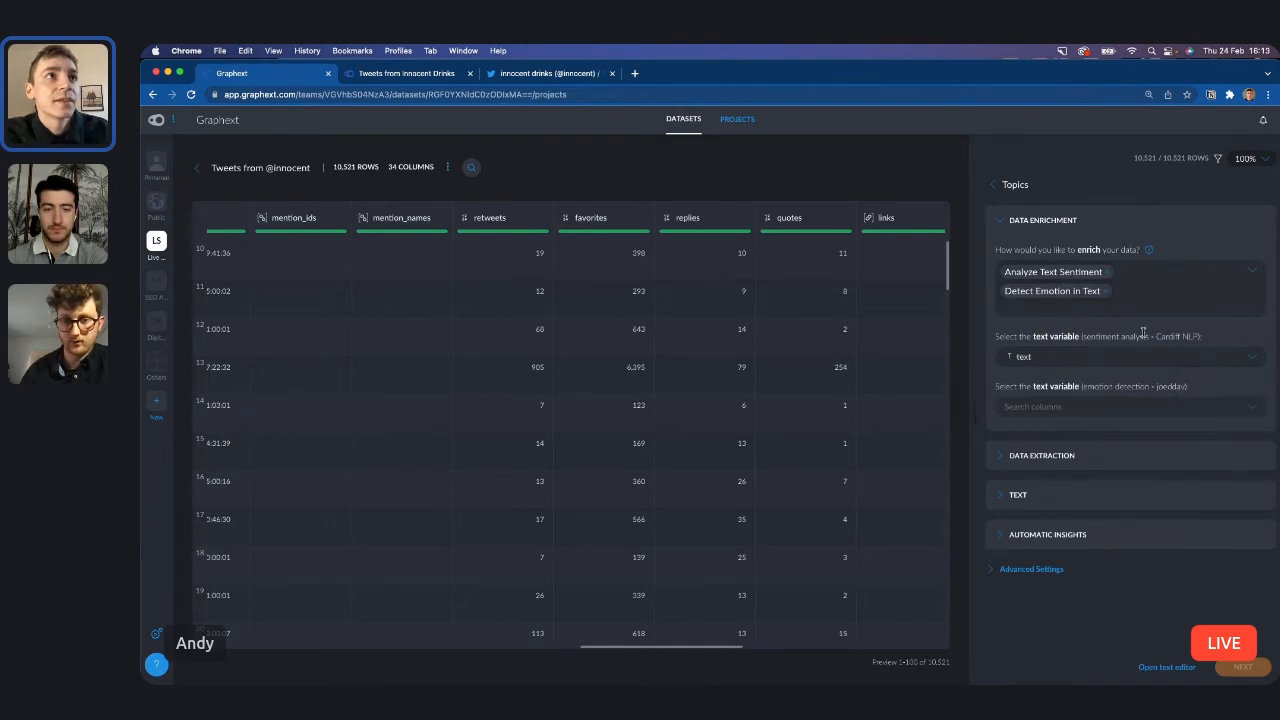
pyautogui.click(1090, 403)
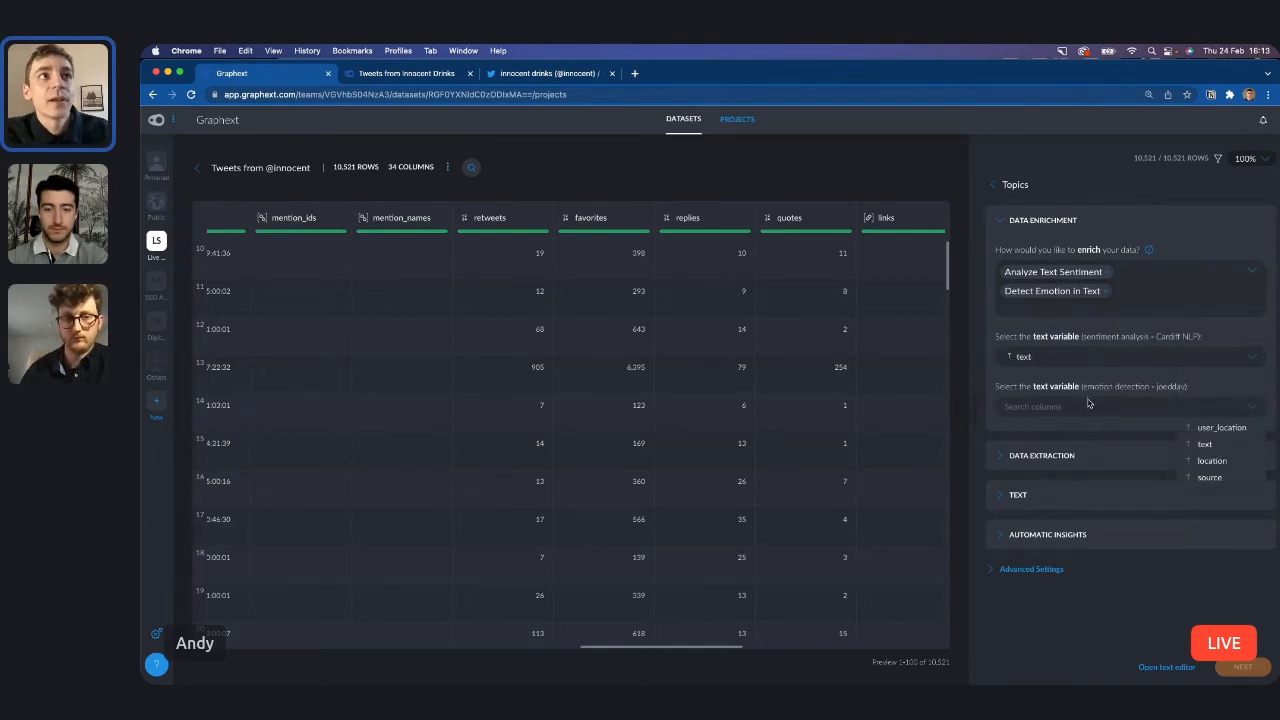
pyautogui.click(1206, 445)
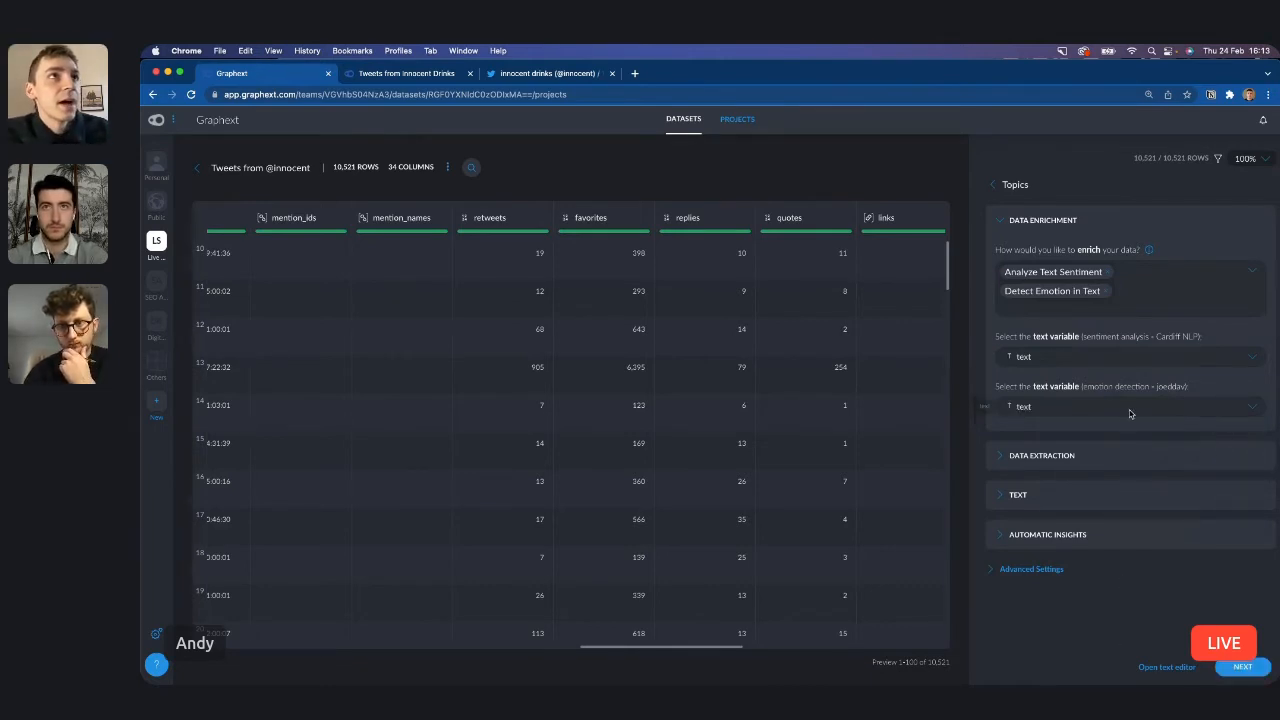
pyautogui.click(1001, 224)
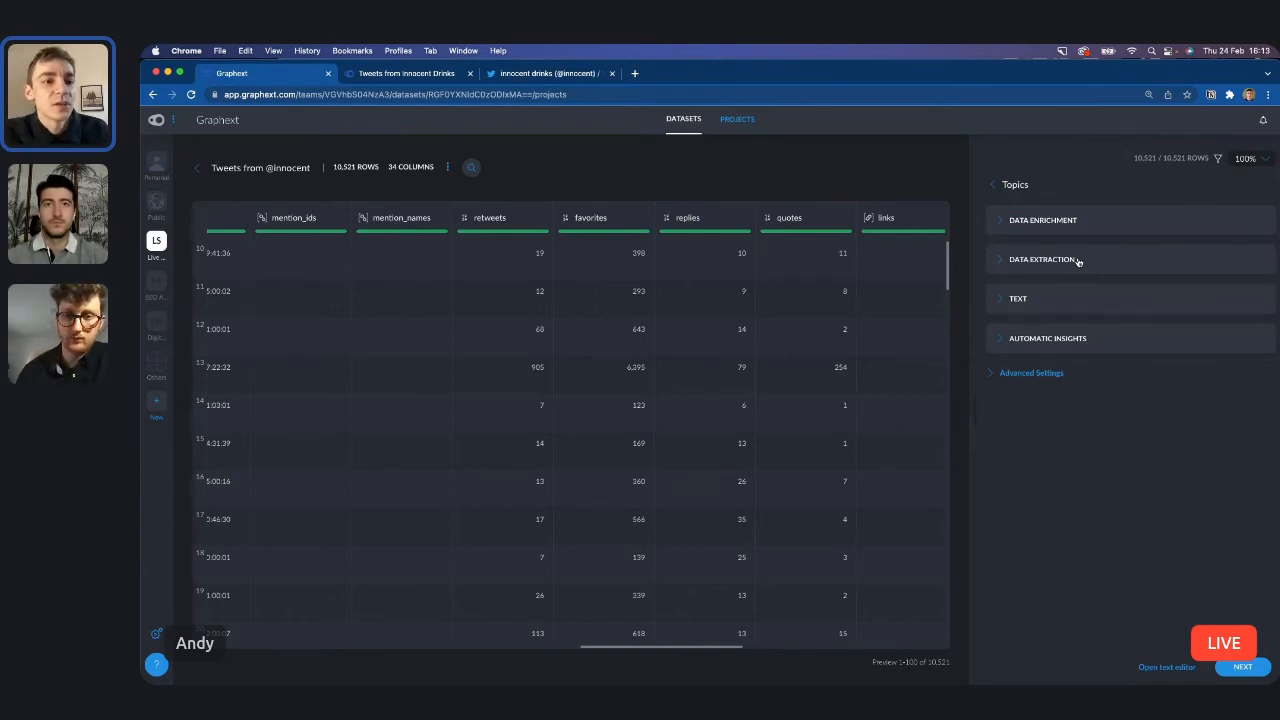
# Examine the data extraction settings for information, language and keyword types, and check the text analysis speed or precision option.
pyautogui.click(1078, 262)
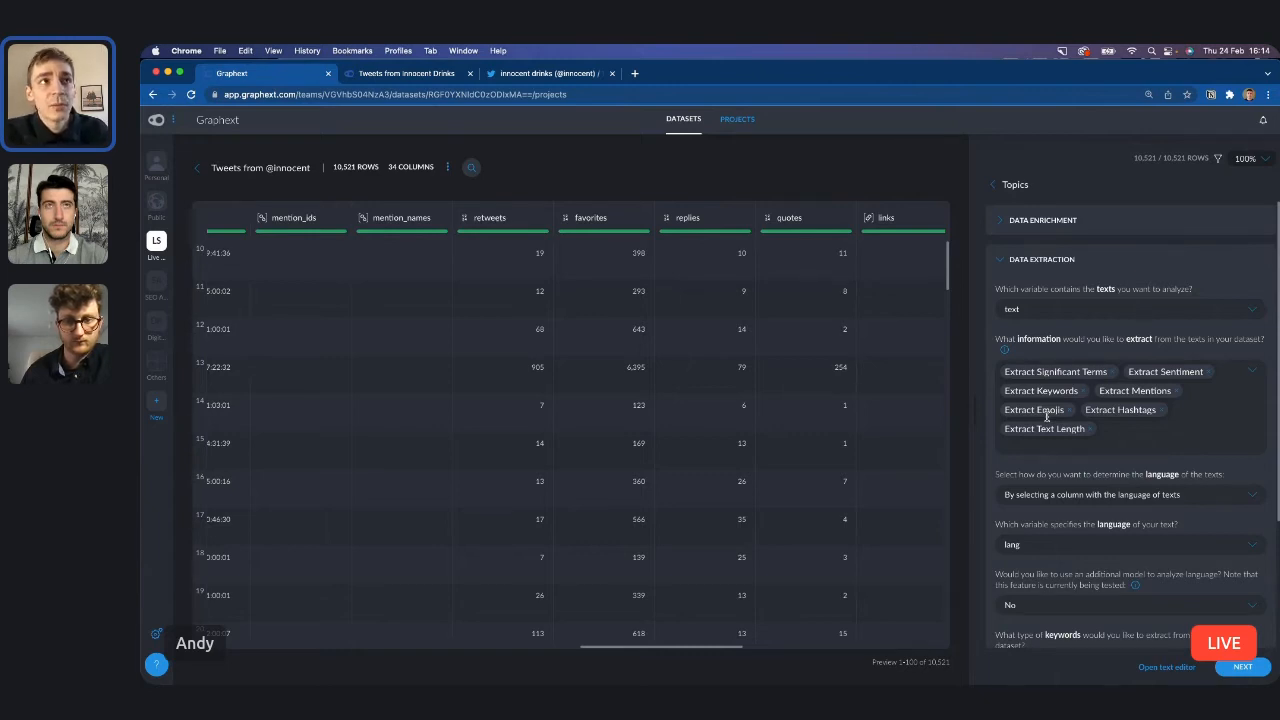
pyautogui.click(1140, 441)
pyautogui.scroll(-3, 1145, 533)
pyautogui.scroll(3, 1145, 533)
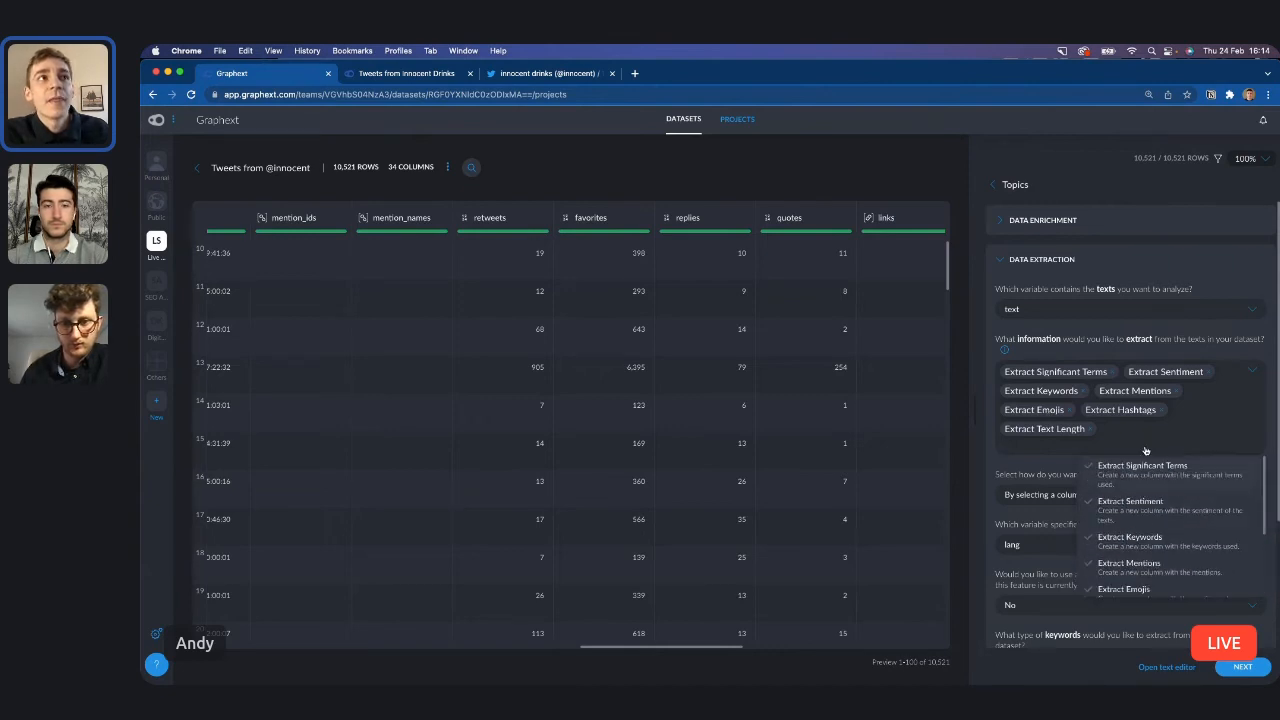
pyautogui.click(1212, 339)
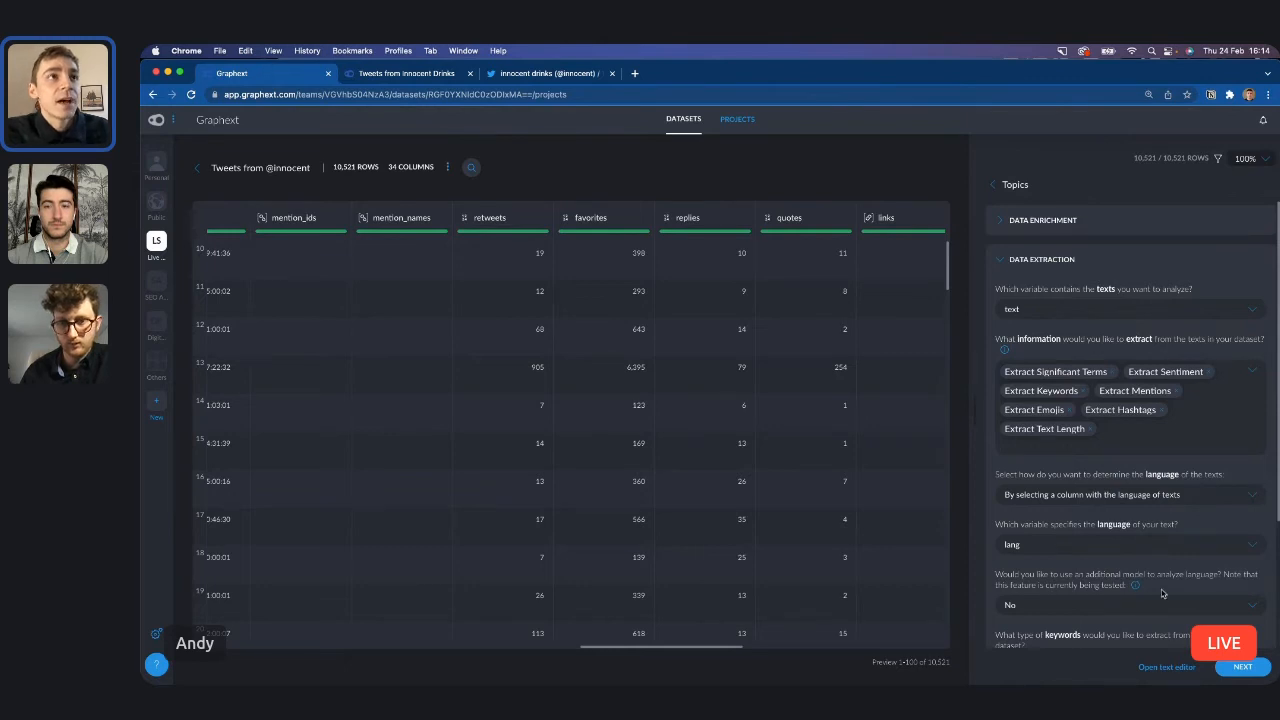
pyautogui.scroll(-2, 1162, 594)
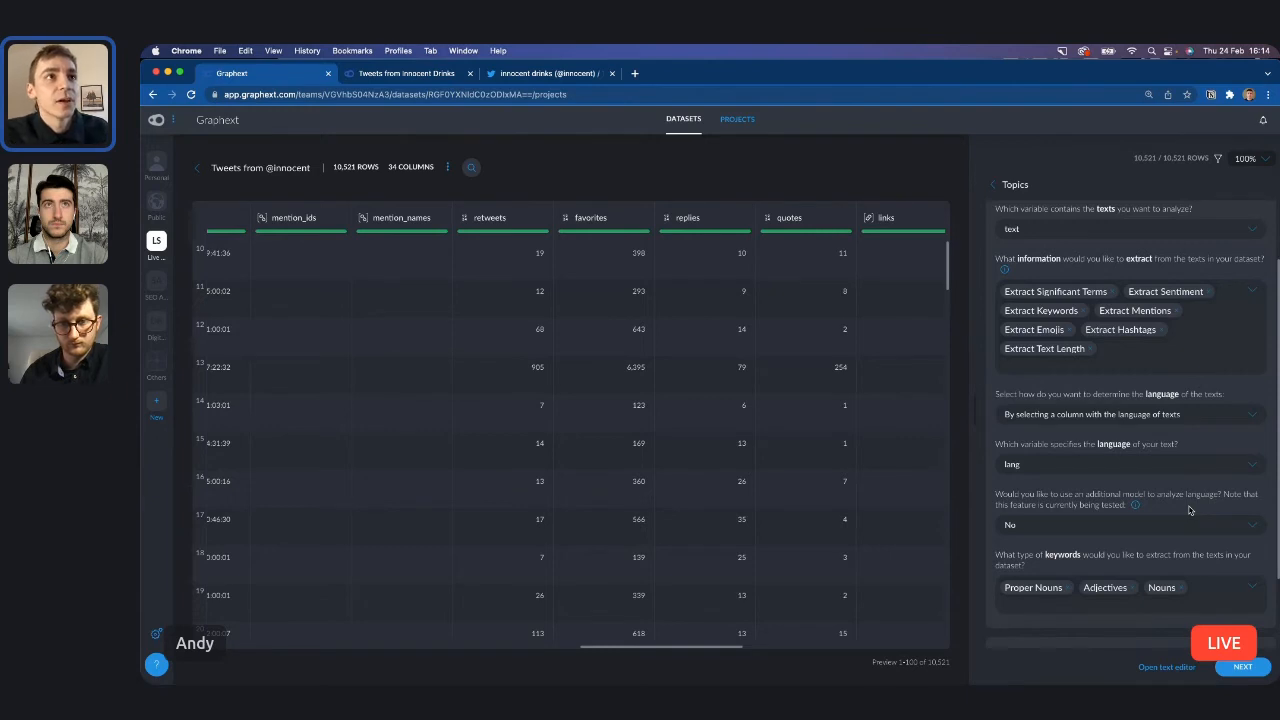
pyautogui.scroll(-2, 1189, 510)
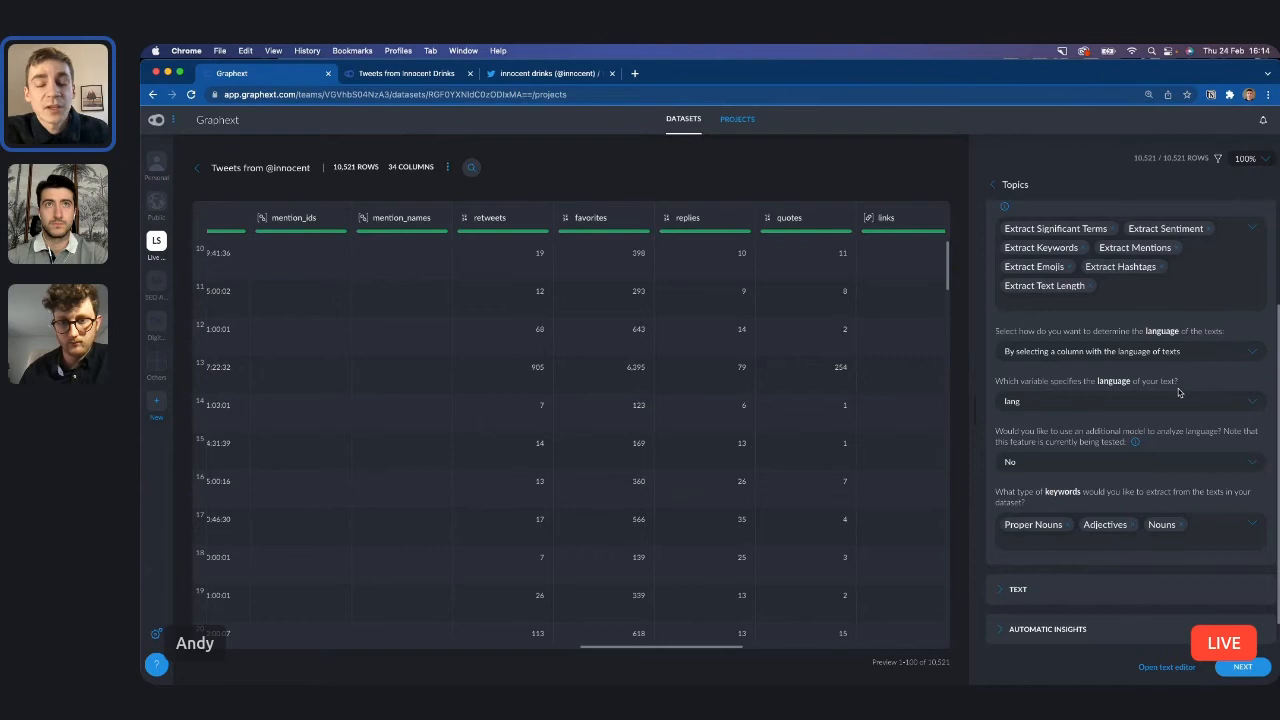
pyautogui.scroll(4, 1178, 392)
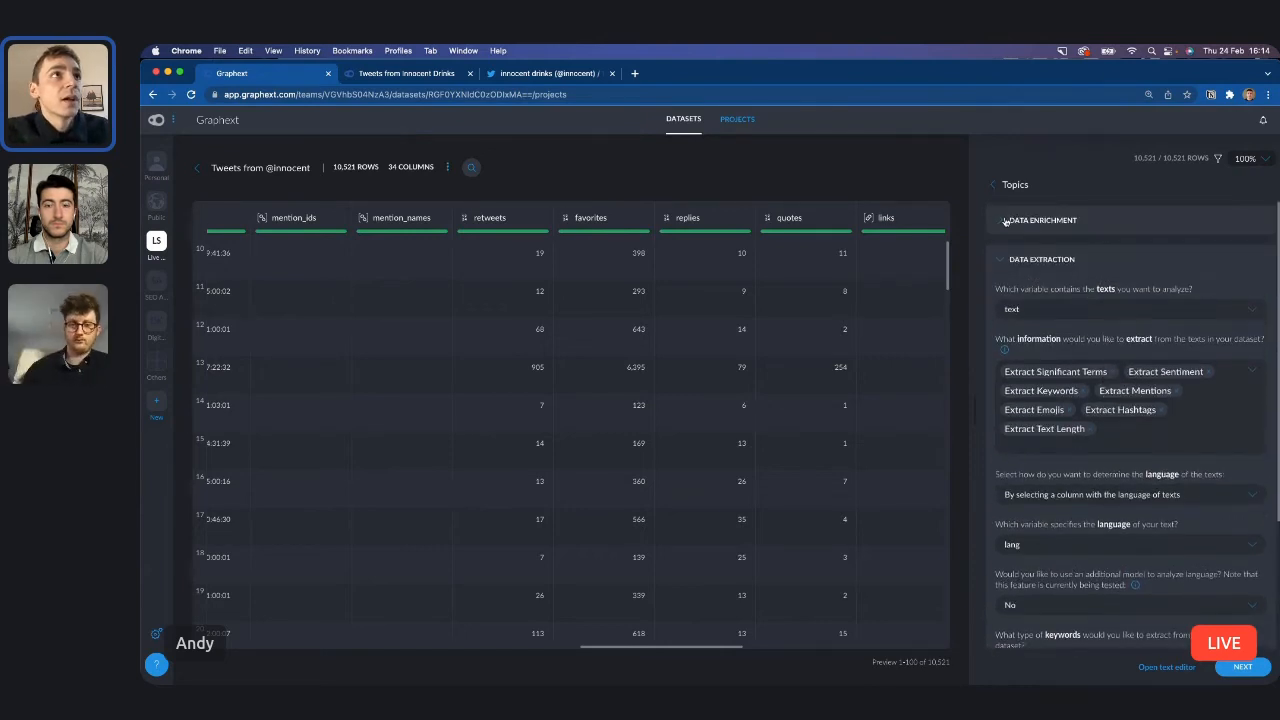
pyautogui.click(1006, 263)
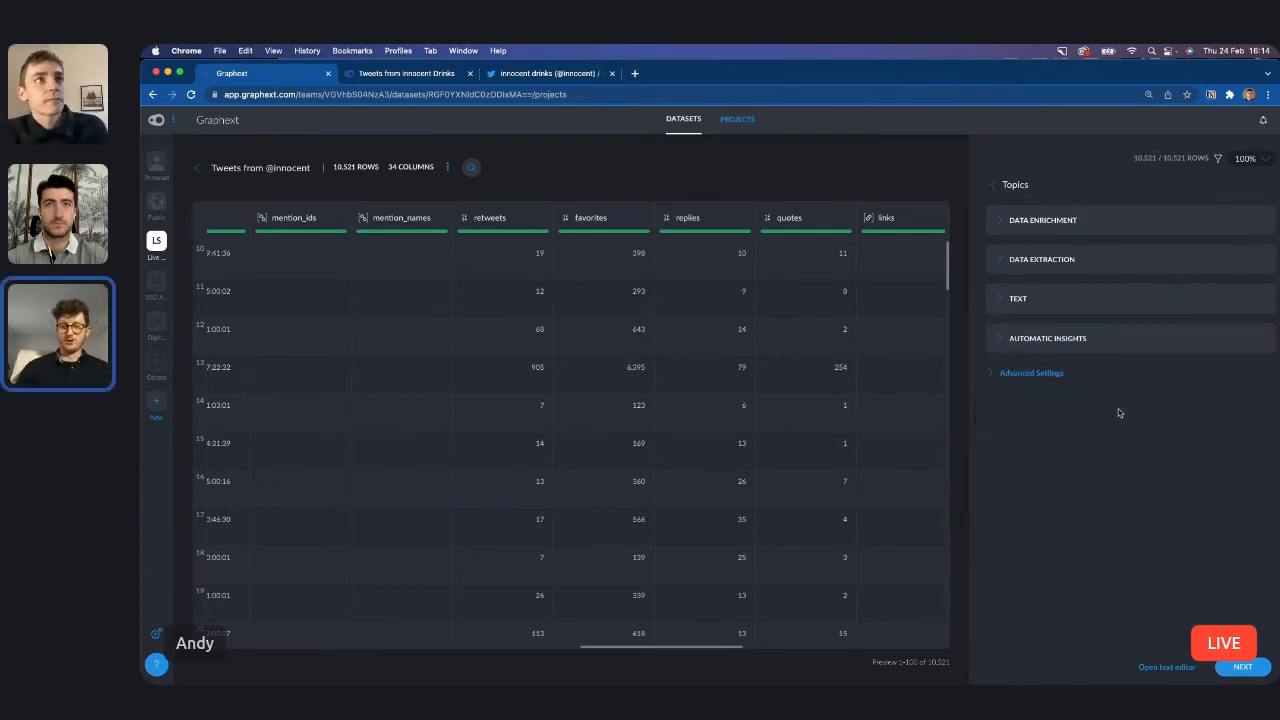
pyautogui.click(1108, 310)
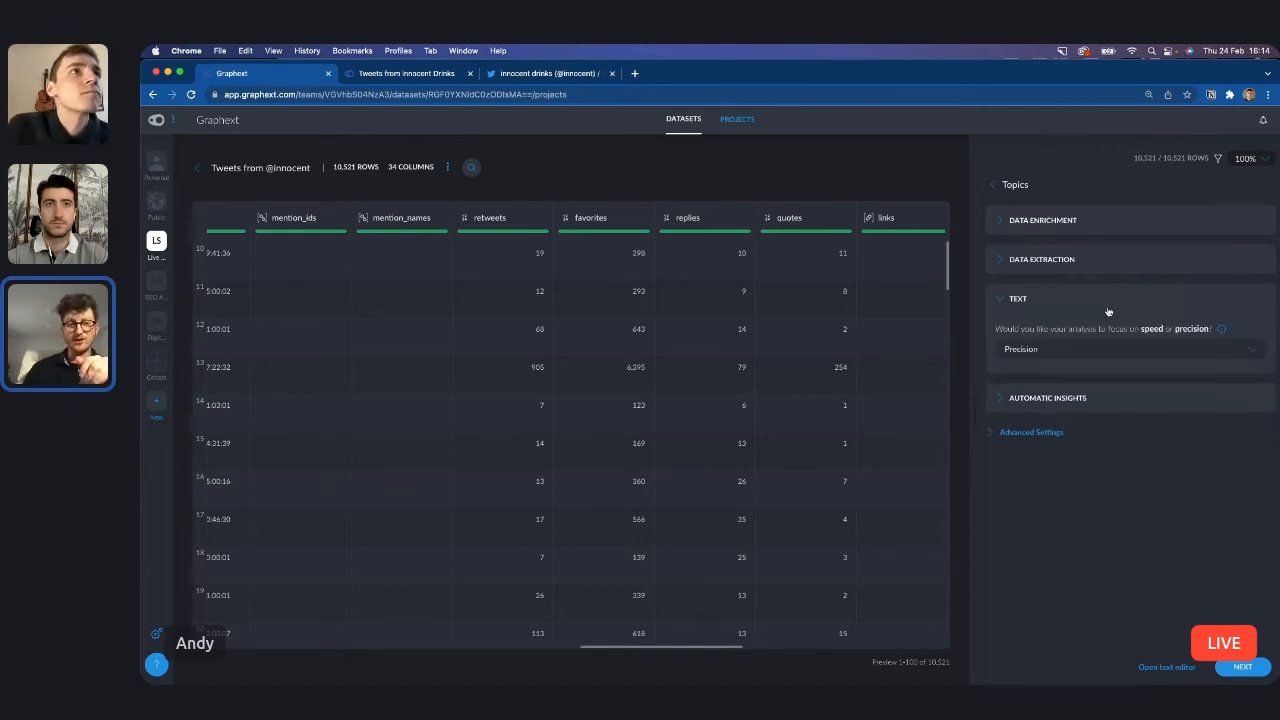
pyautogui.click(1110, 308)
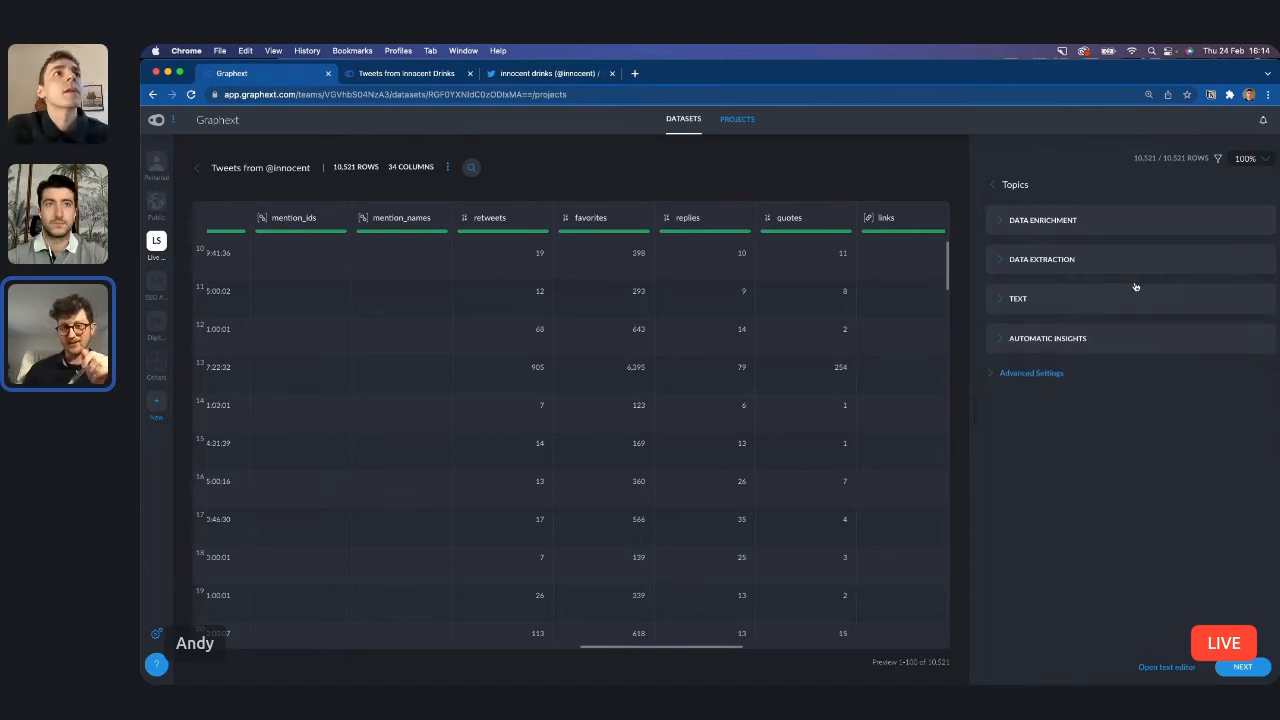
# Set automatic insight generation to Yes, and return it to No.
pyautogui.click(1127, 345)
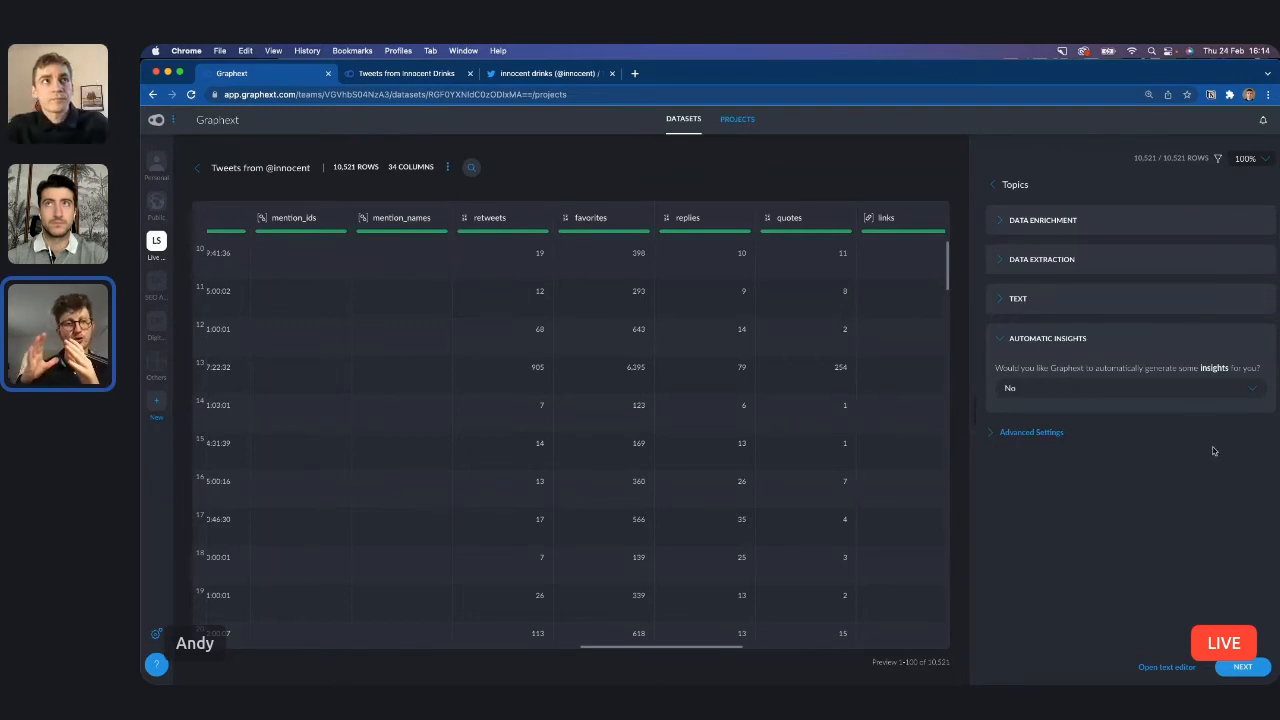
pyautogui.scroll(5, 1191, 391)
pyautogui.hscroll(3, 1191, 395)
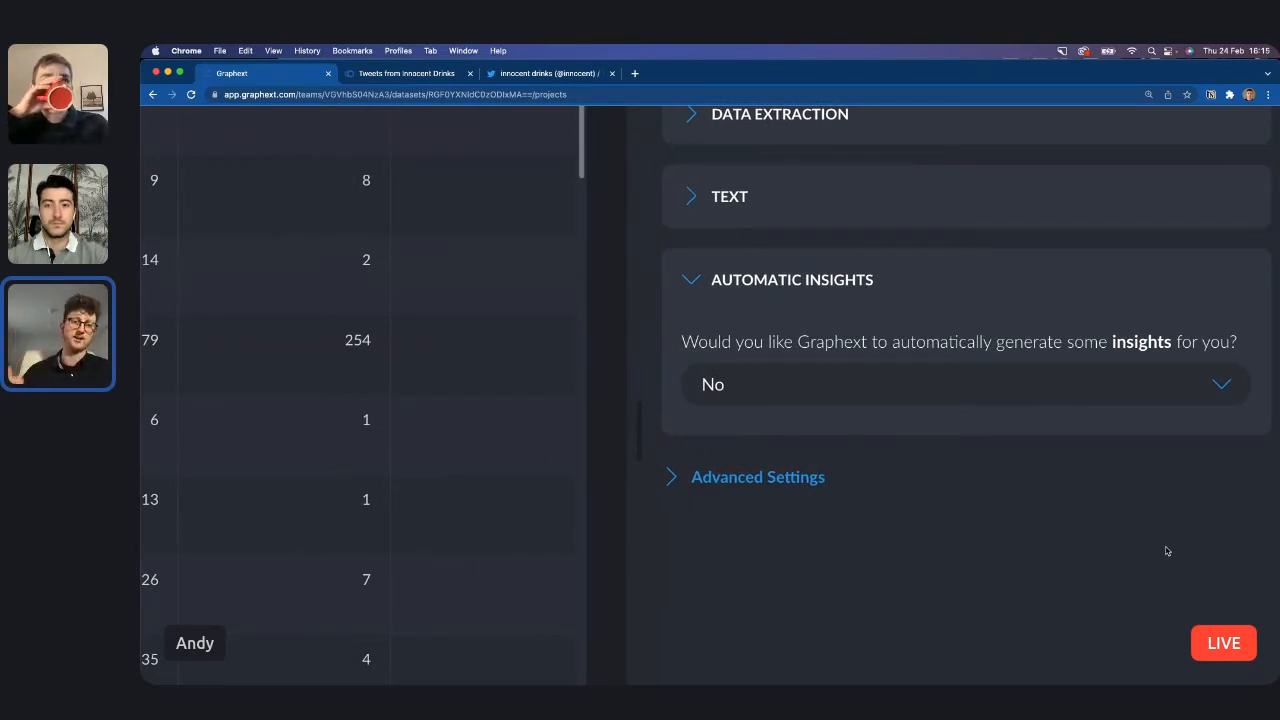
pyautogui.click(1165, 393)
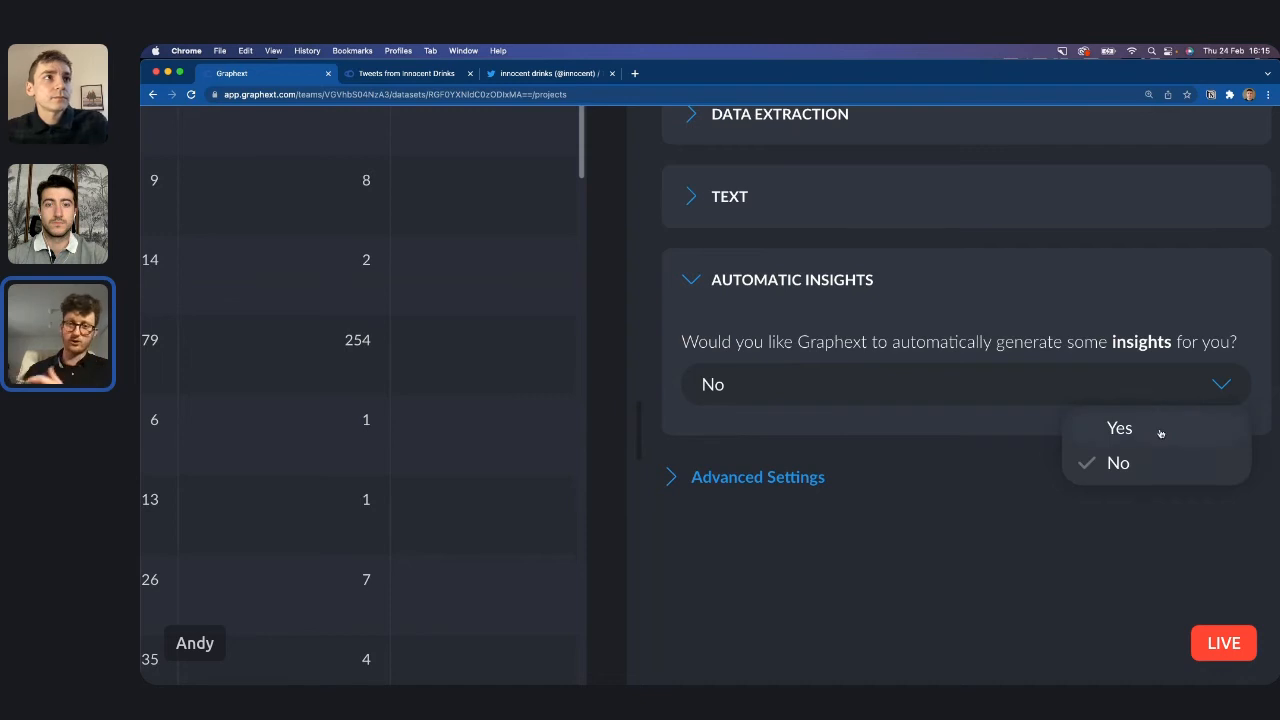
pyautogui.click(1161, 432)
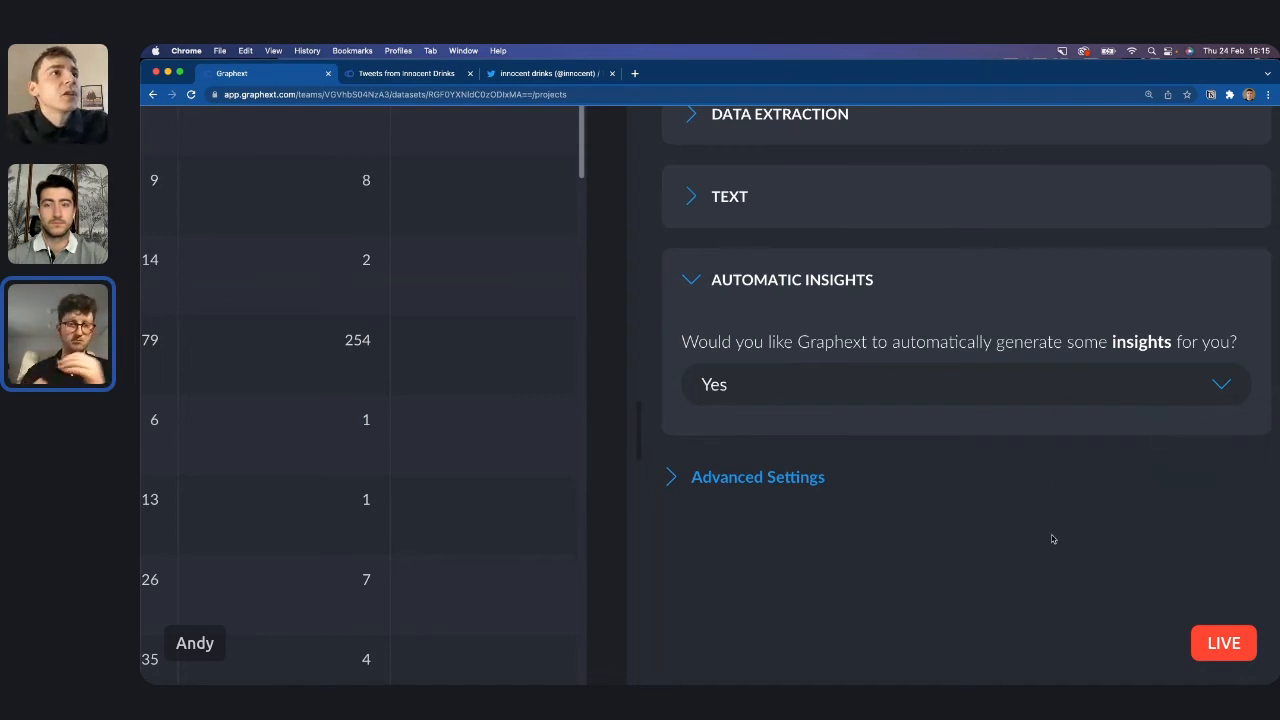
pyautogui.scroll(-5, 1052, 539)
pyautogui.click(1198, 388)
pyautogui.click(1192, 425)
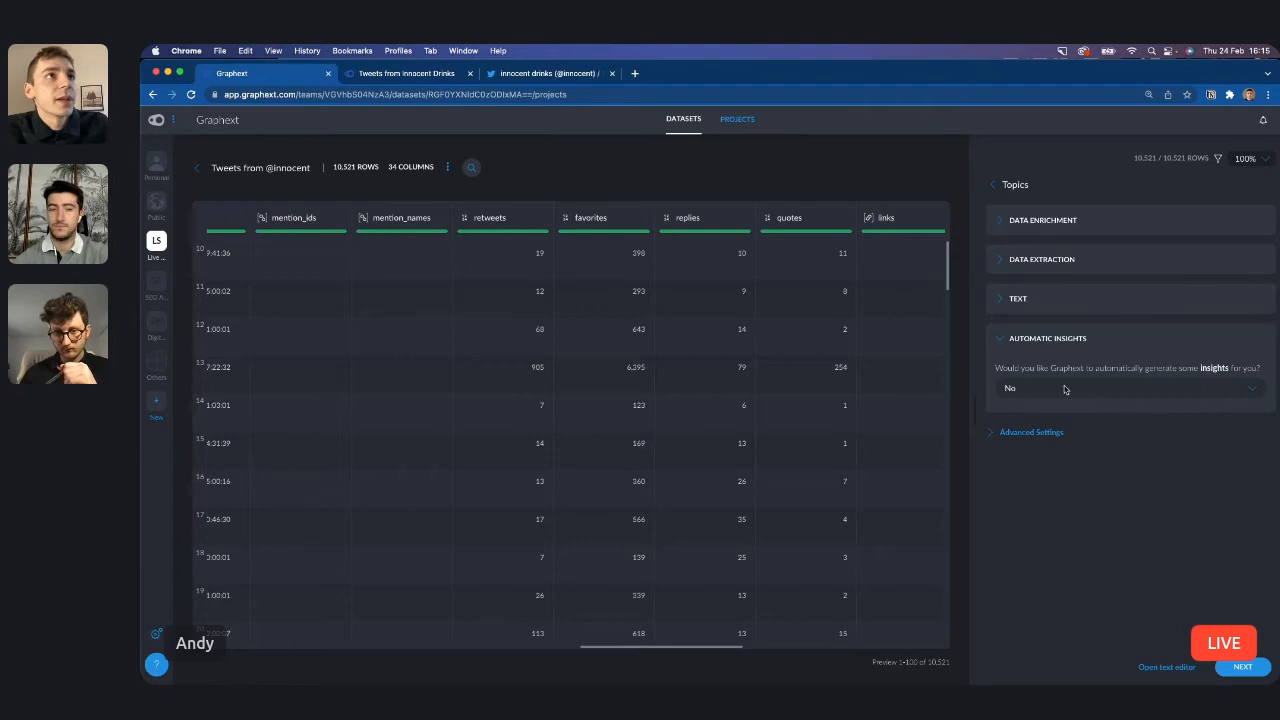
pyautogui.click(1004, 340)
pyautogui.click(1242, 668)
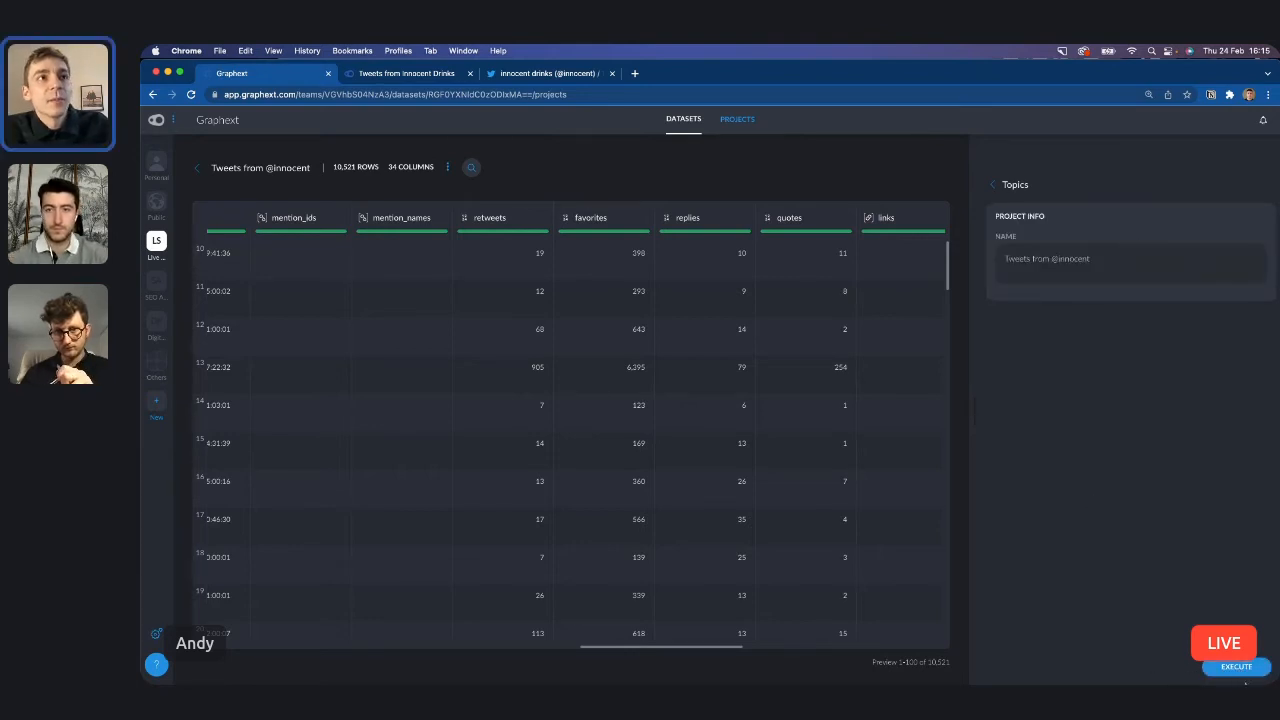
pyautogui.rightClick(1146, 594)
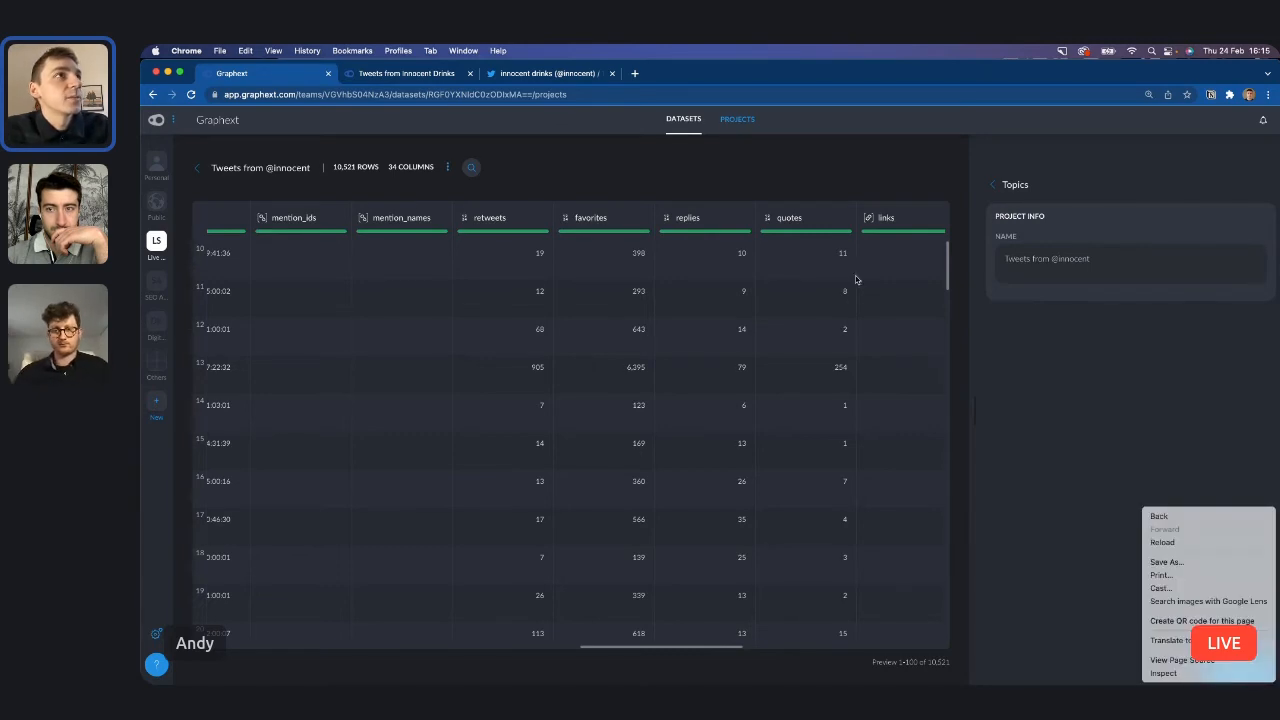
pyautogui.click(1078, 390)
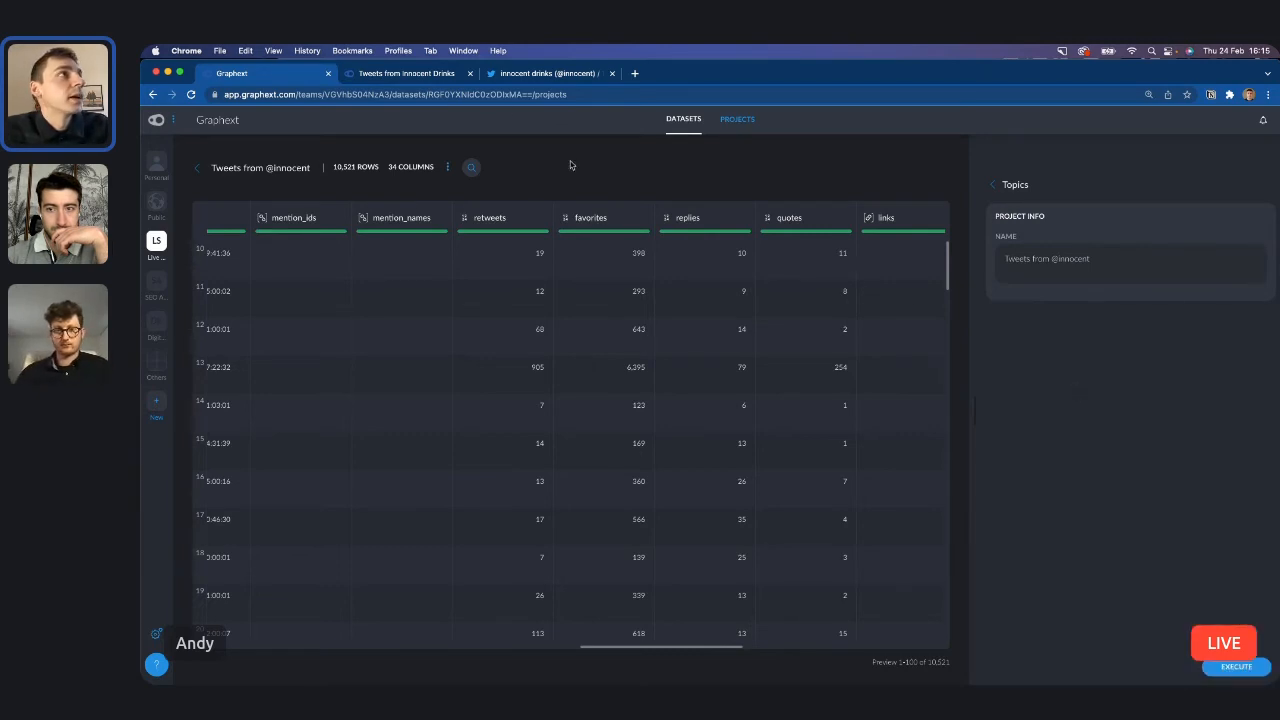
# Switch to the Tweets from Innocent Drinks project and examine its labelled clusters and automatically detected clusters.
pyautogui.click(418, 75)
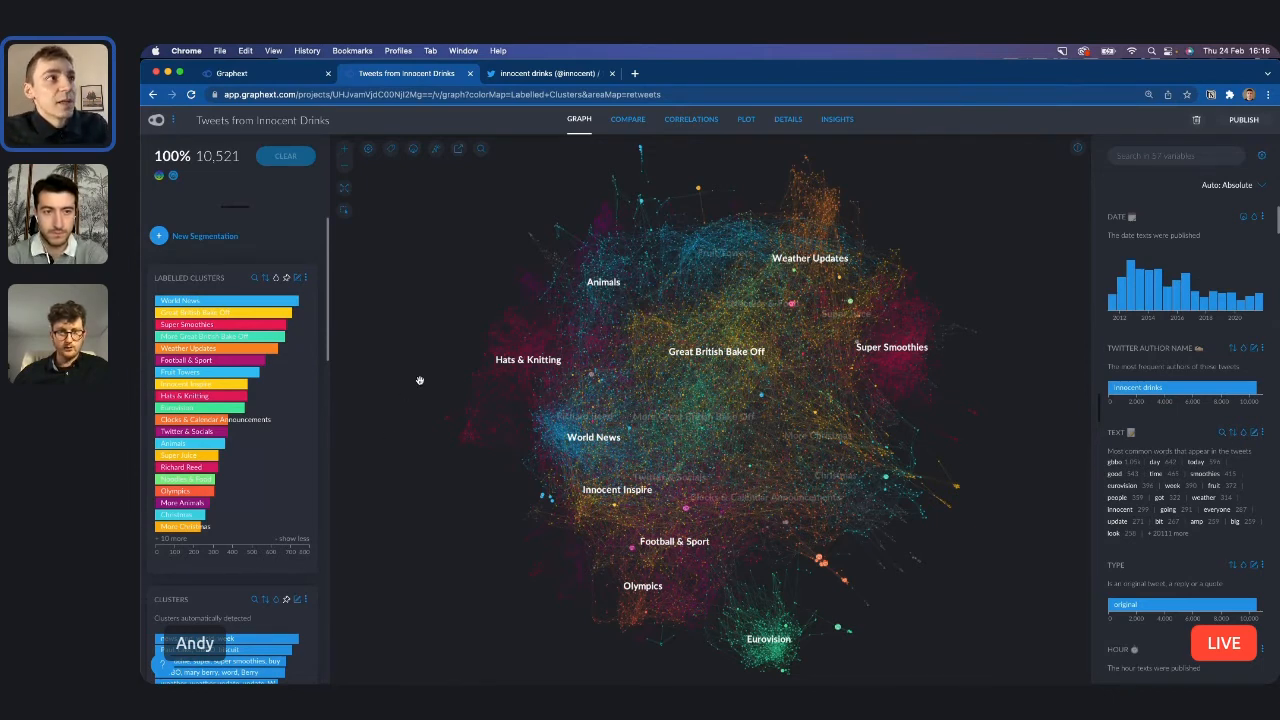
pyautogui.scroll(-5, 258, 451)
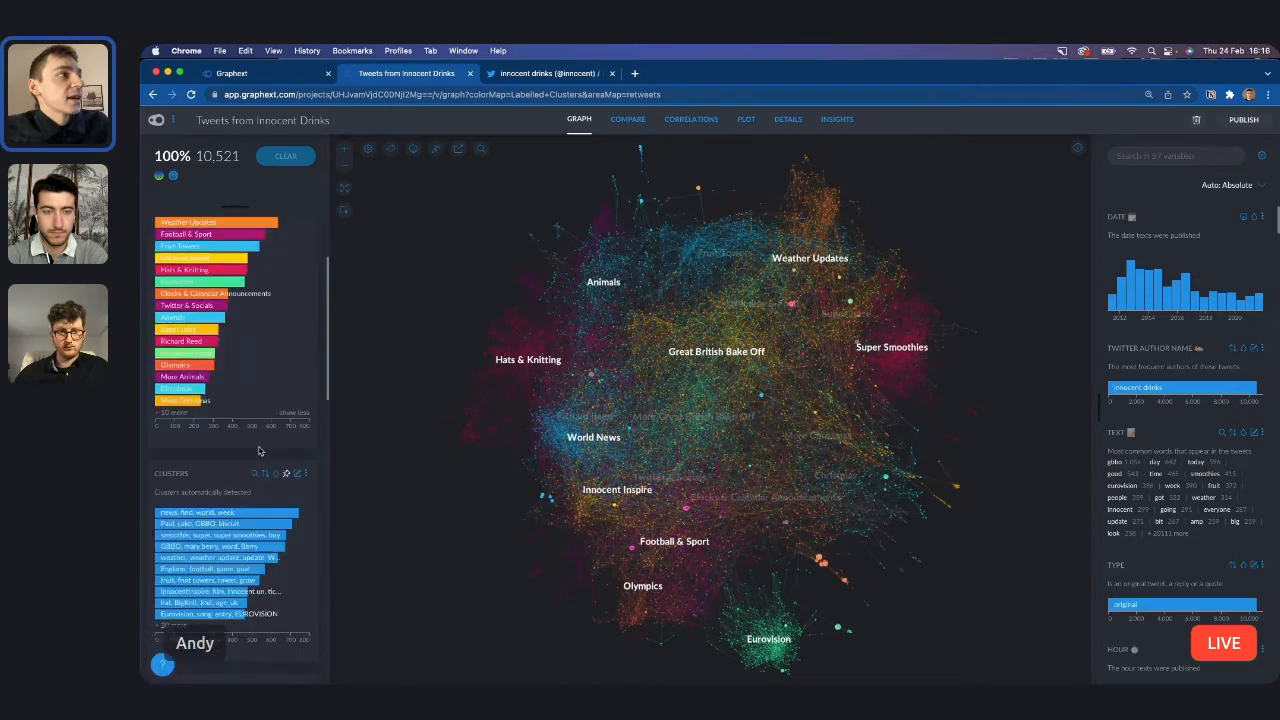
pyautogui.scroll(-2, 204, 438)
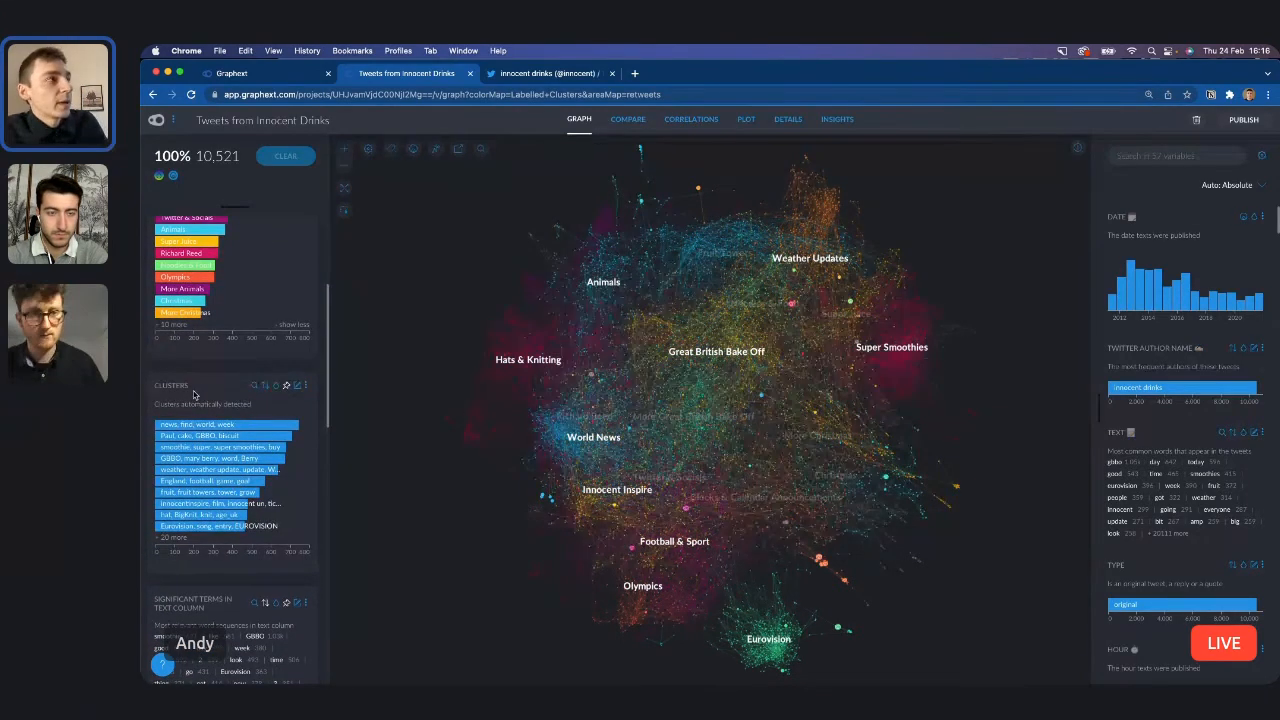
pyautogui.scroll(5, 195, 395)
pyautogui.scroll(-3, 195, 395)
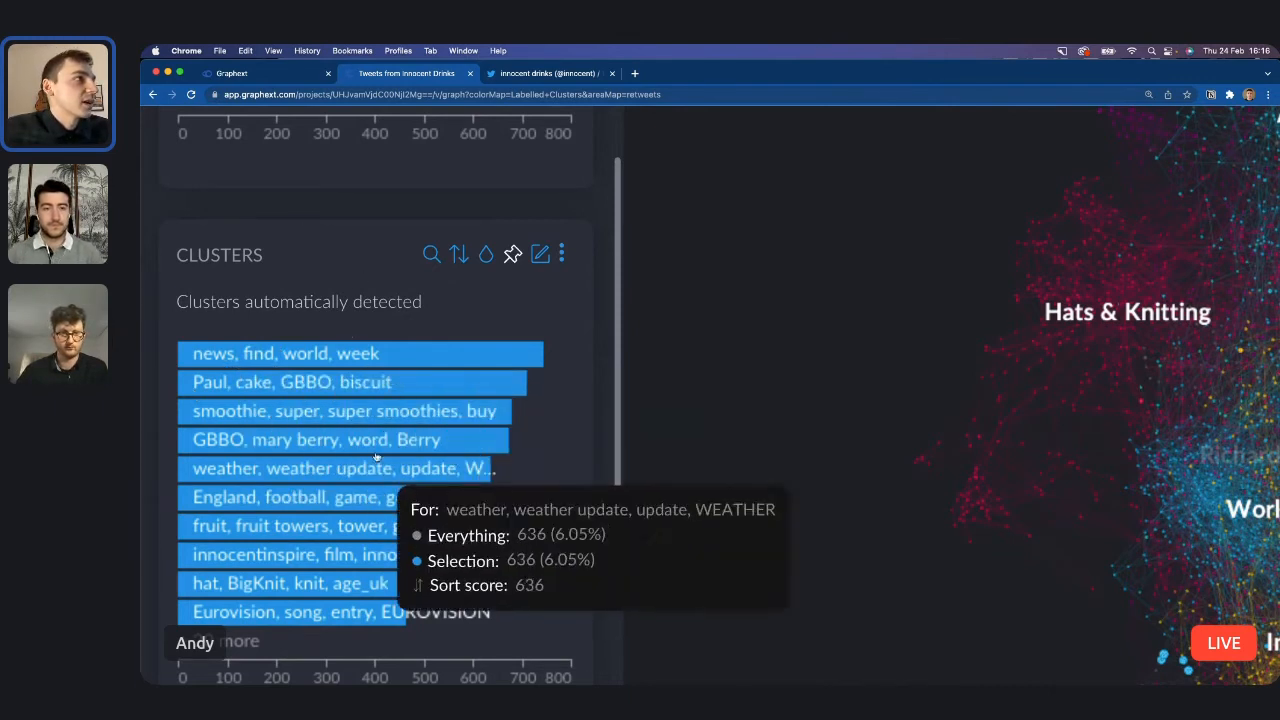
pyautogui.scroll(-5, 371, 377)
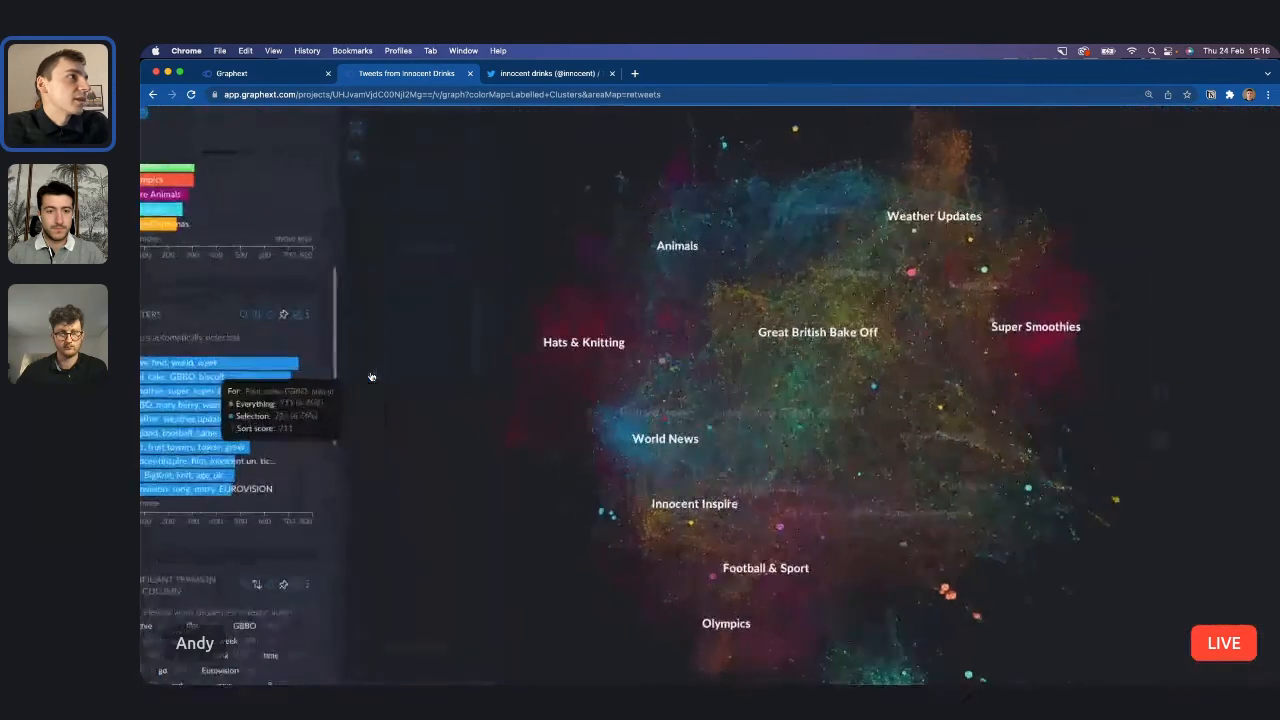
pyautogui.hscroll(-1, 371, 377)
pyautogui.scroll(-2, 222, 387)
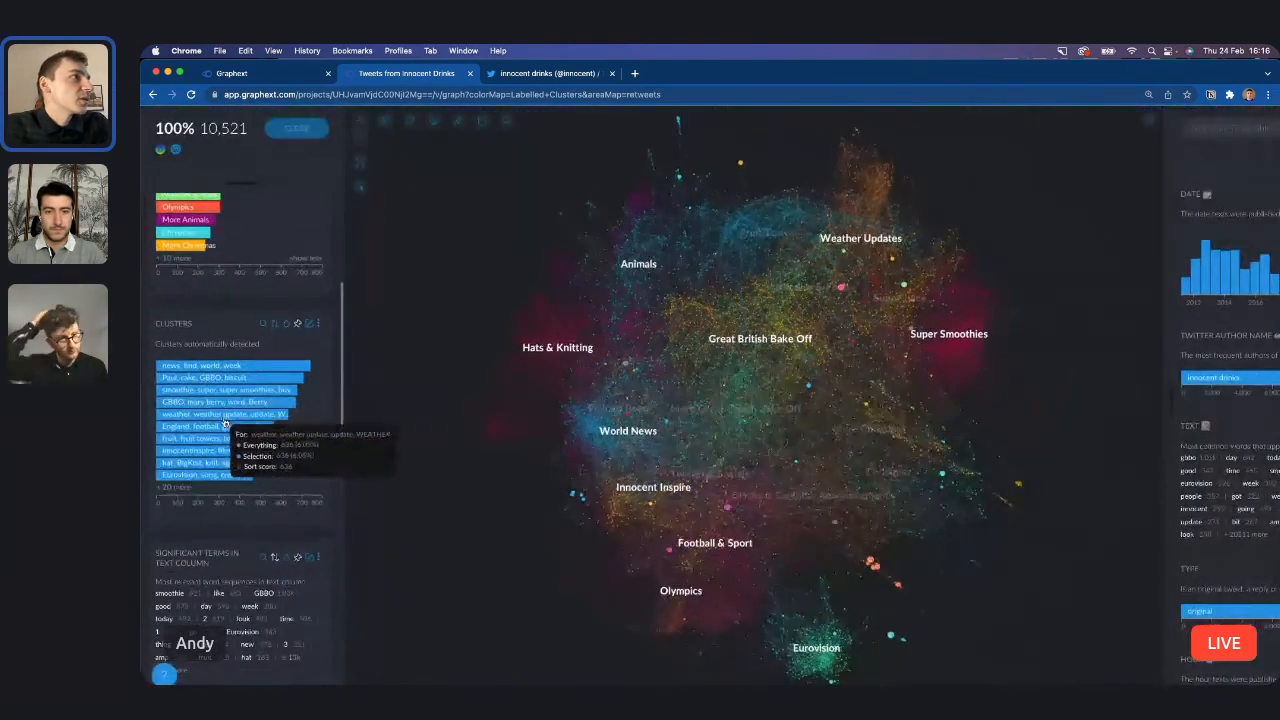
# Filter the graph to the weather, weather update cluster and raise the node labels to about the middle of their range.
pyautogui.click(226, 418)
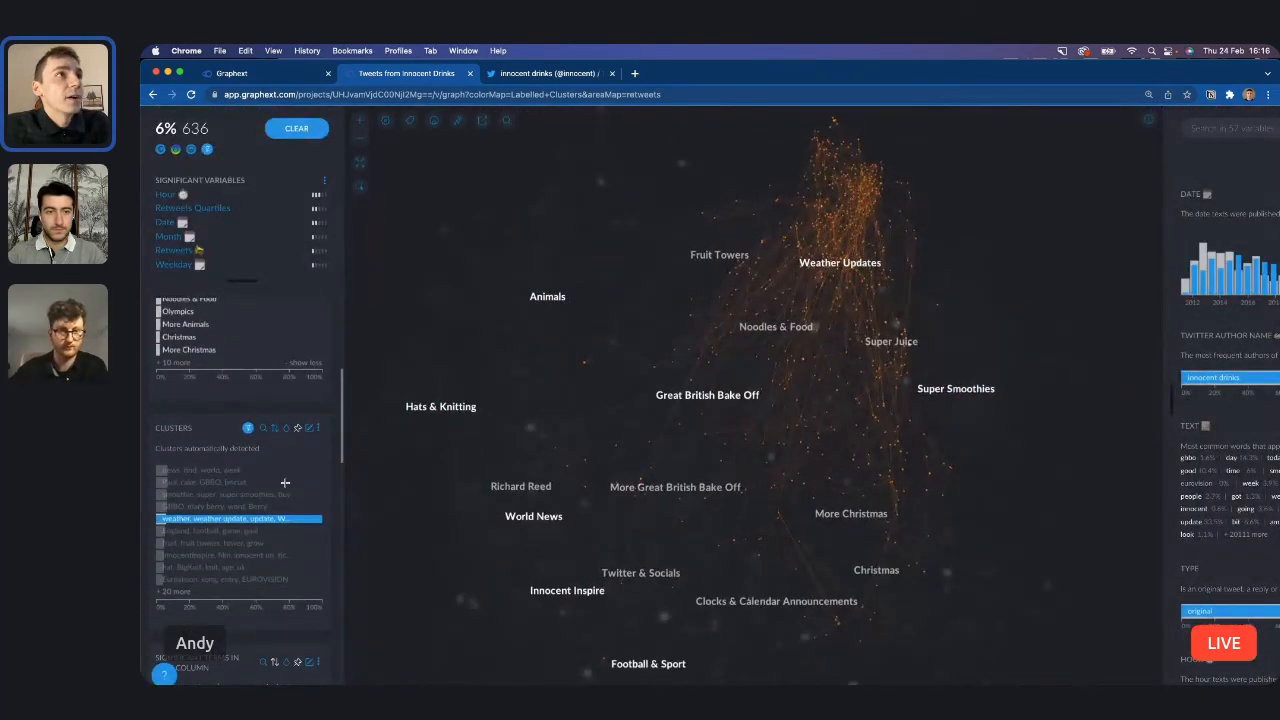
pyautogui.click(413, 124)
pyautogui.click(372, 214)
pyautogui.moveTo(372, 214); pyautogui.dragTo(407, 215)
pyautogui.scroll(5, 822, 295)
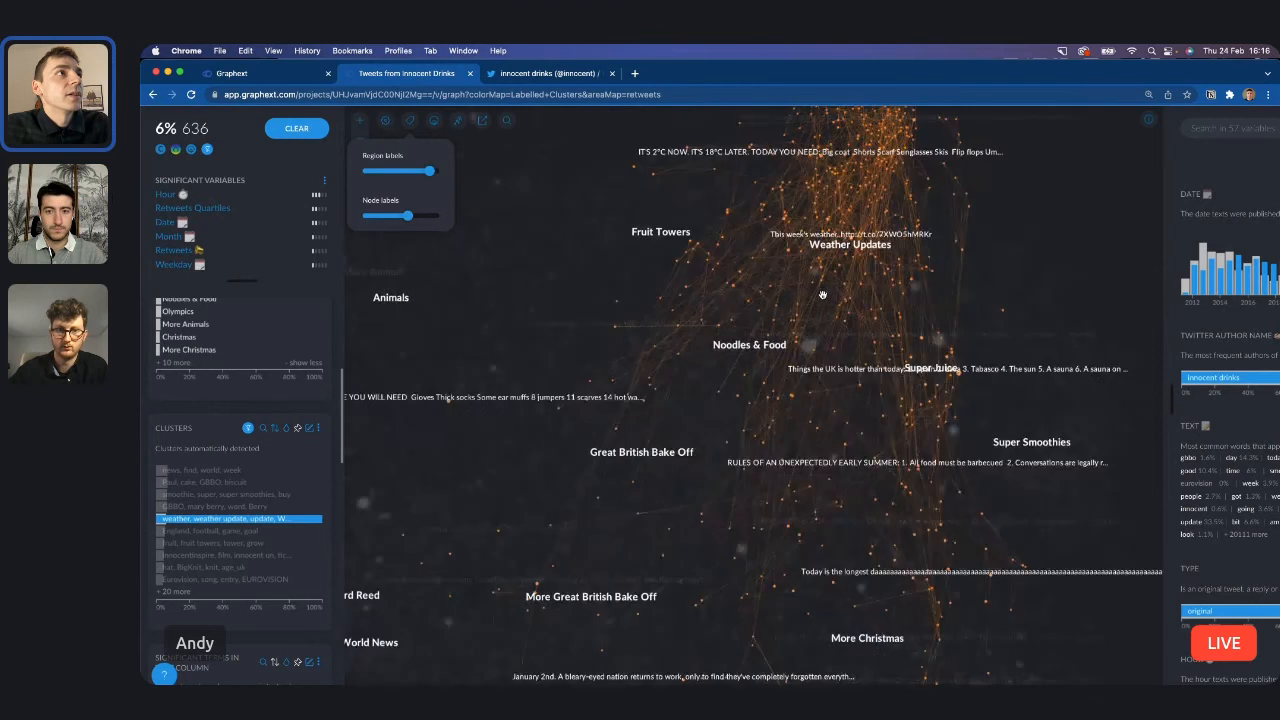
# Inspect two individual tweets in the weather cluster and close their detail cards.
pyautogui.click(820, 264)
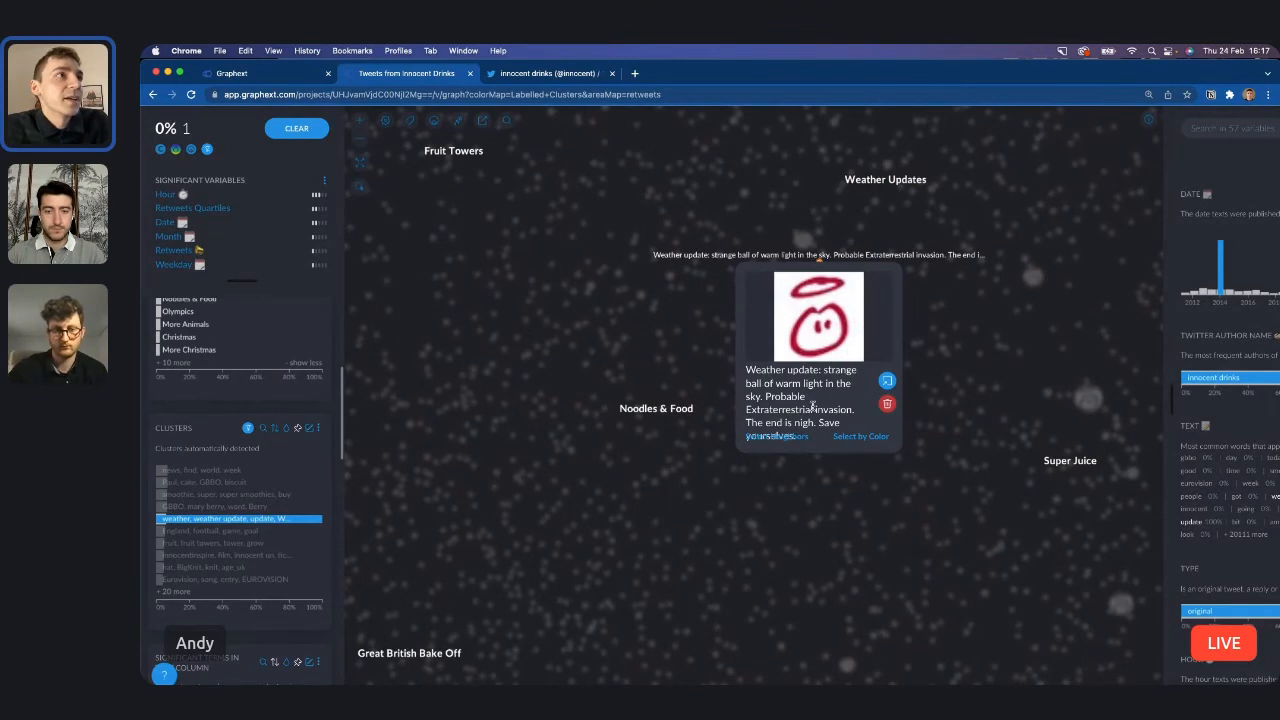
pyautogui.scroll(-1, 813, 406)
pyautogui.click(981, 286)
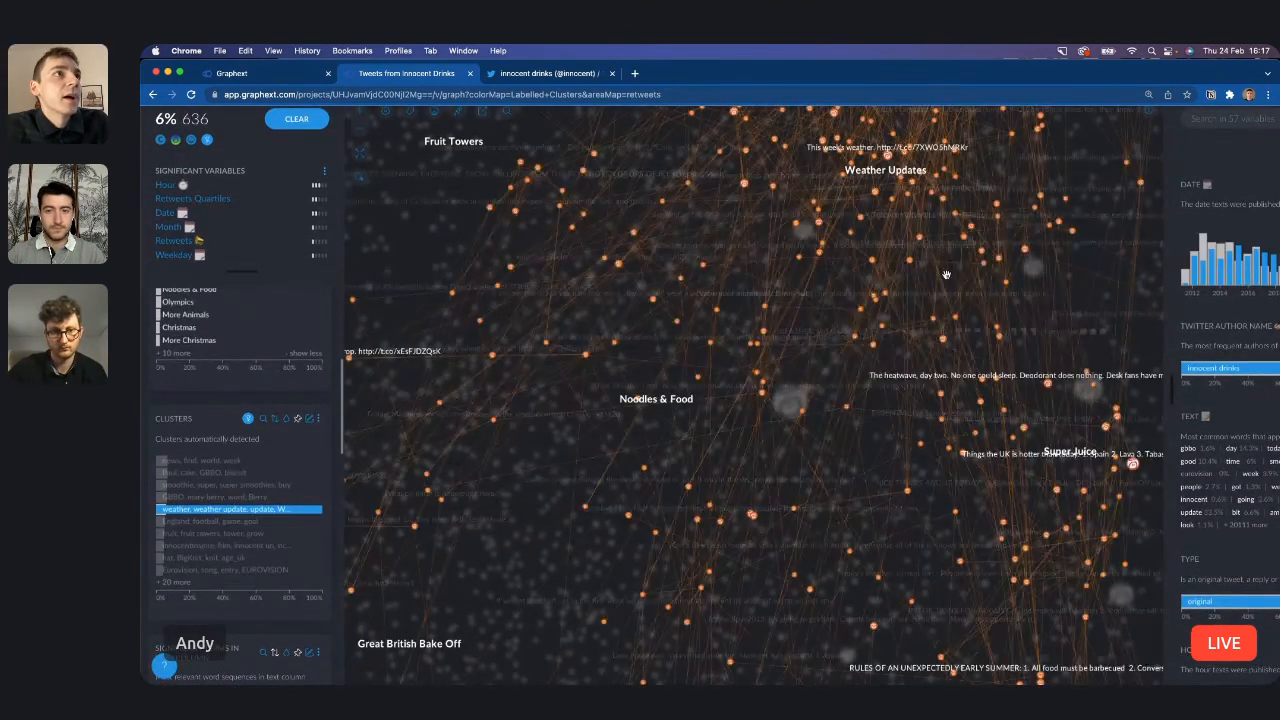
pyautogui.click(933, 322)
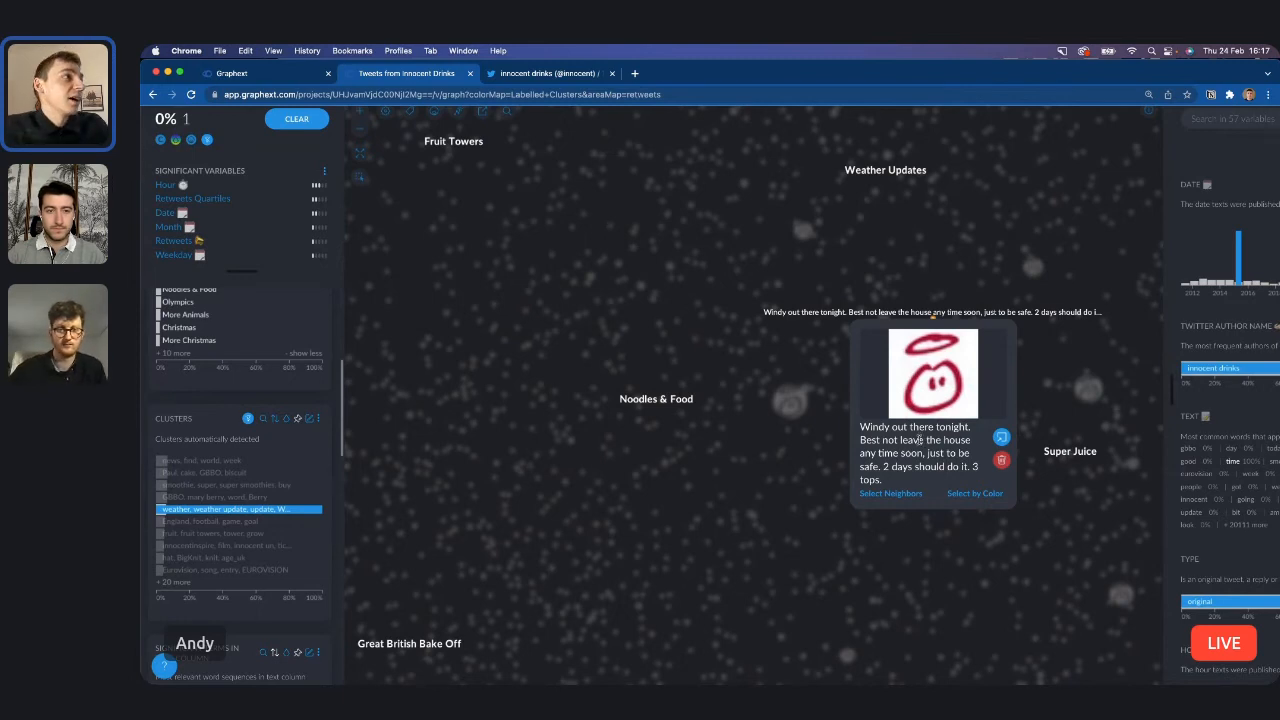
pyautogui.click(689, 429)
# Clear the weather cluster filter and bring the full graph back into view.
pyautogui.scroll(-5, 689, 429)
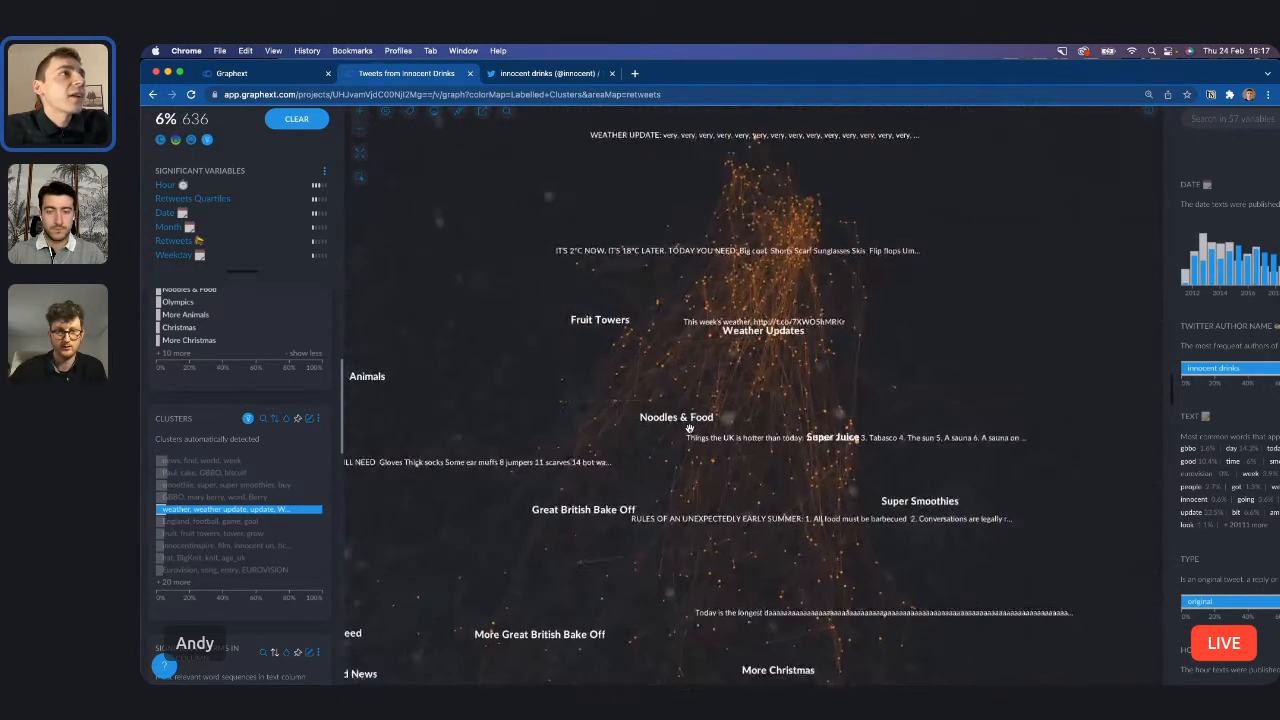
pyautogui.scroll(-3, 584, 459)
pyautogui.scroll(-4, 584, 459)
pyautogui.scroll(2, 584, 459)
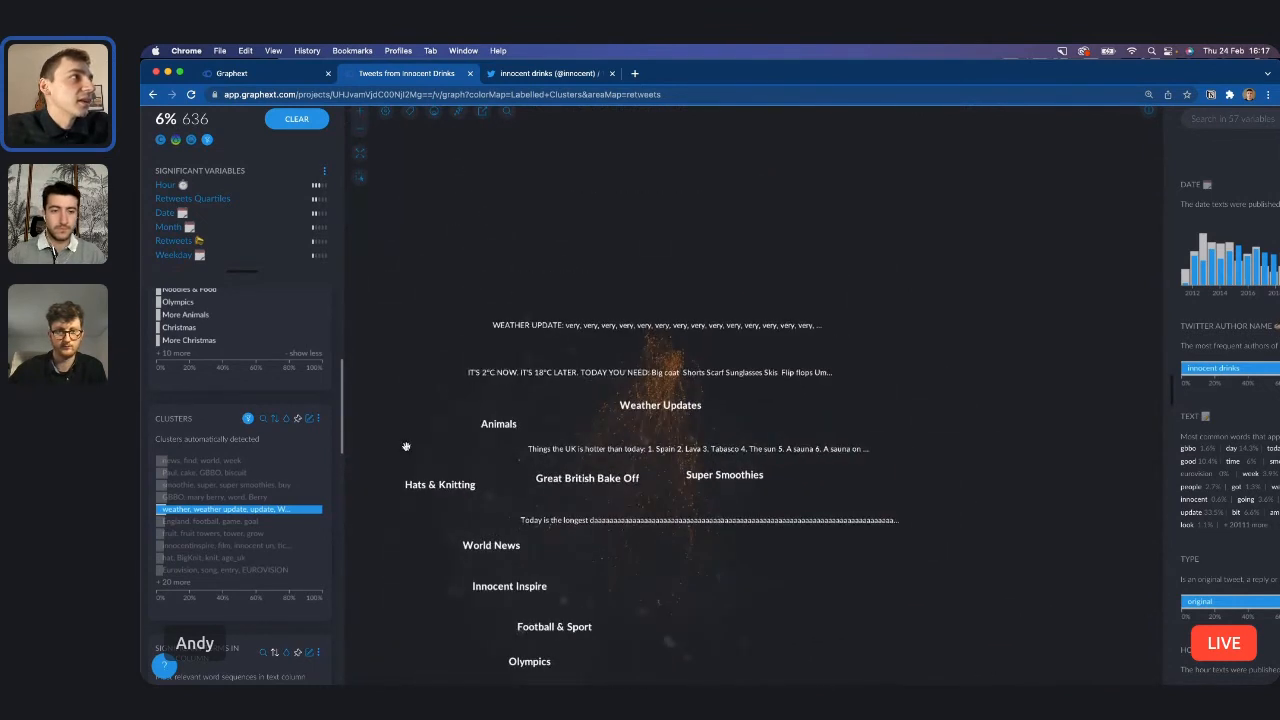
pyautogui.click(247, 420)
pyautogui.moveTo(604, 521); pyautogui.dragTo(726, 435)
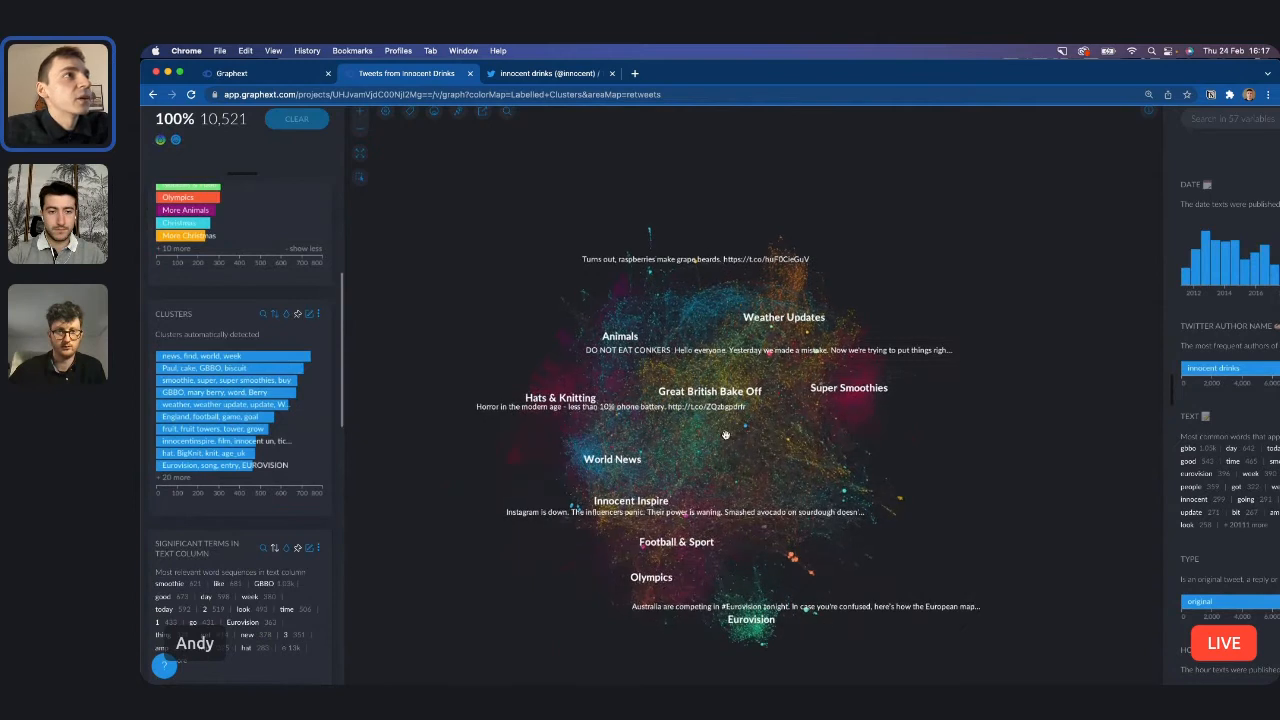
pyautogui.scroll(2, 726, 435)
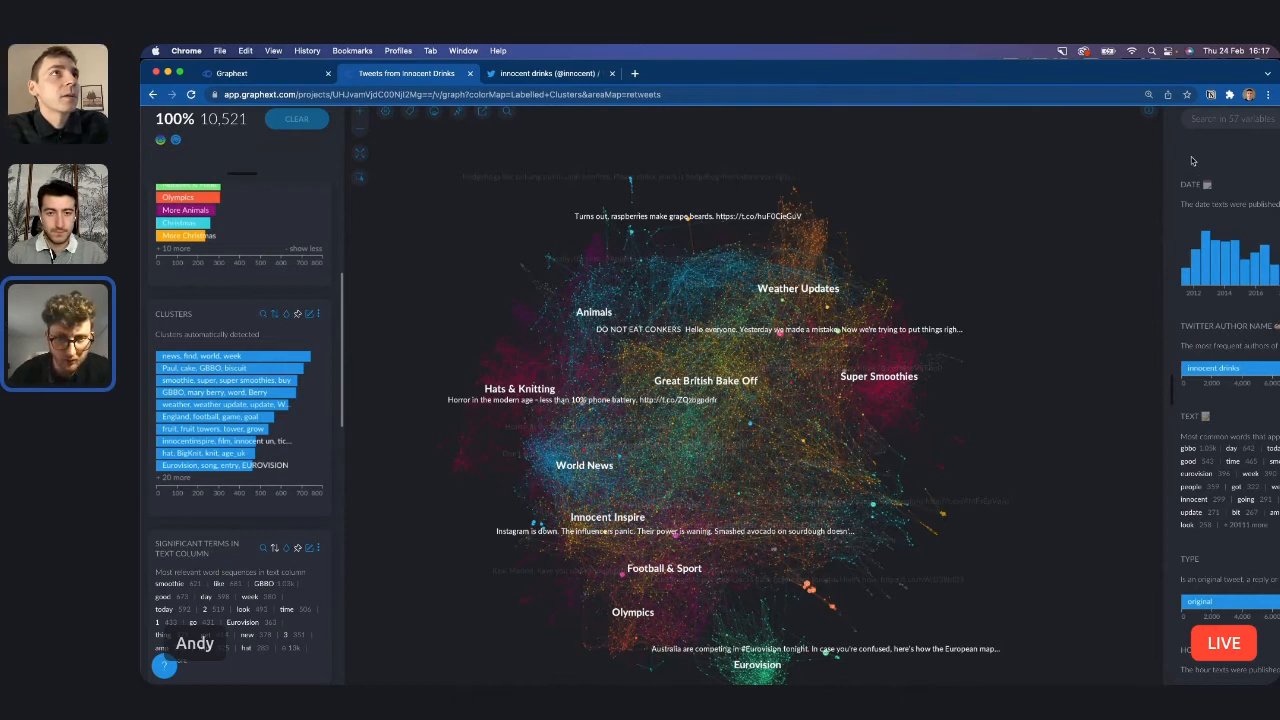
# Filter the graph to the smoothie, super, super smoothies, buy cluster and increase the amount of node labels further.
pyautogui.scroll(-2, 1192, 161)
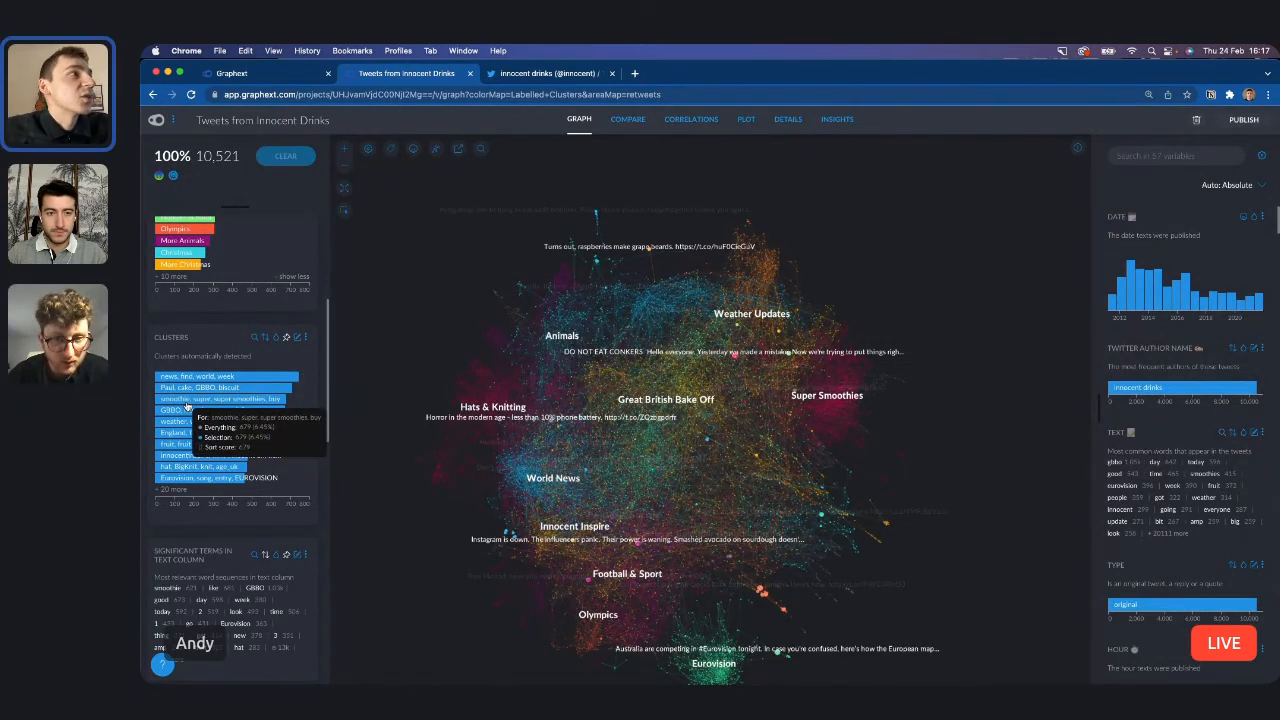
pyautogui.scroll(3, 187, 405)
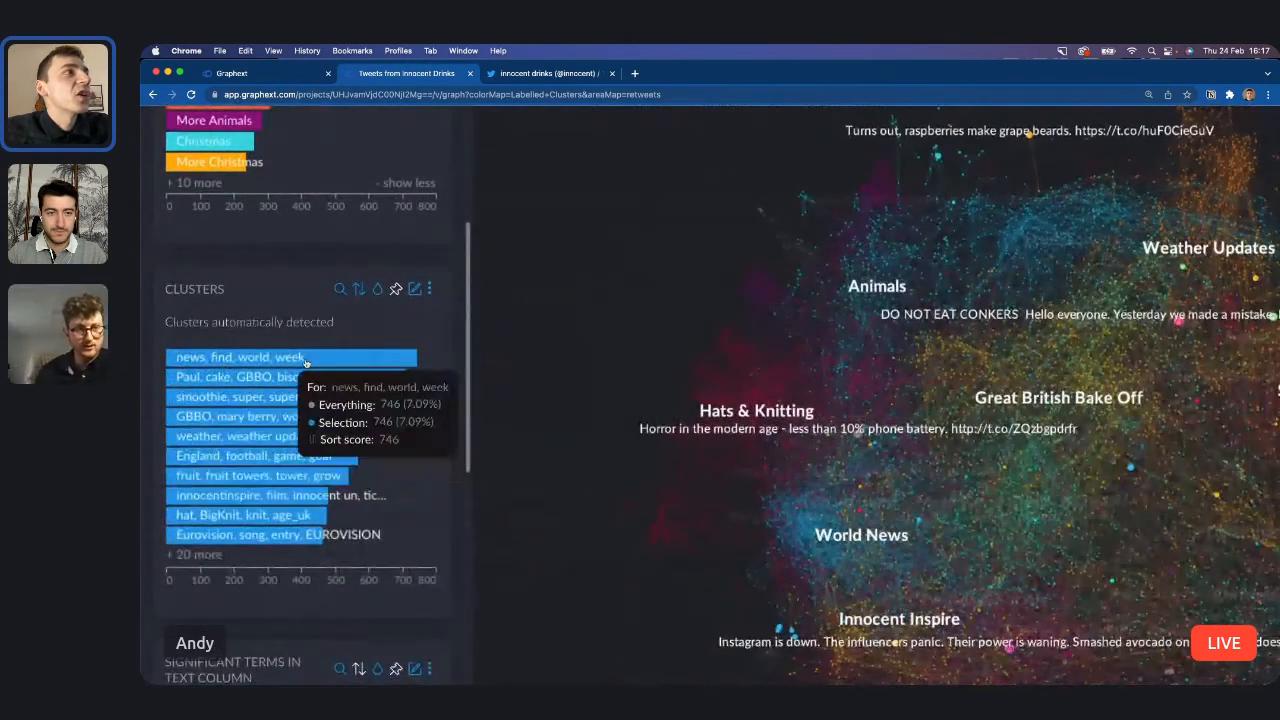
pyautogui.scroll(-3, 329, 401)
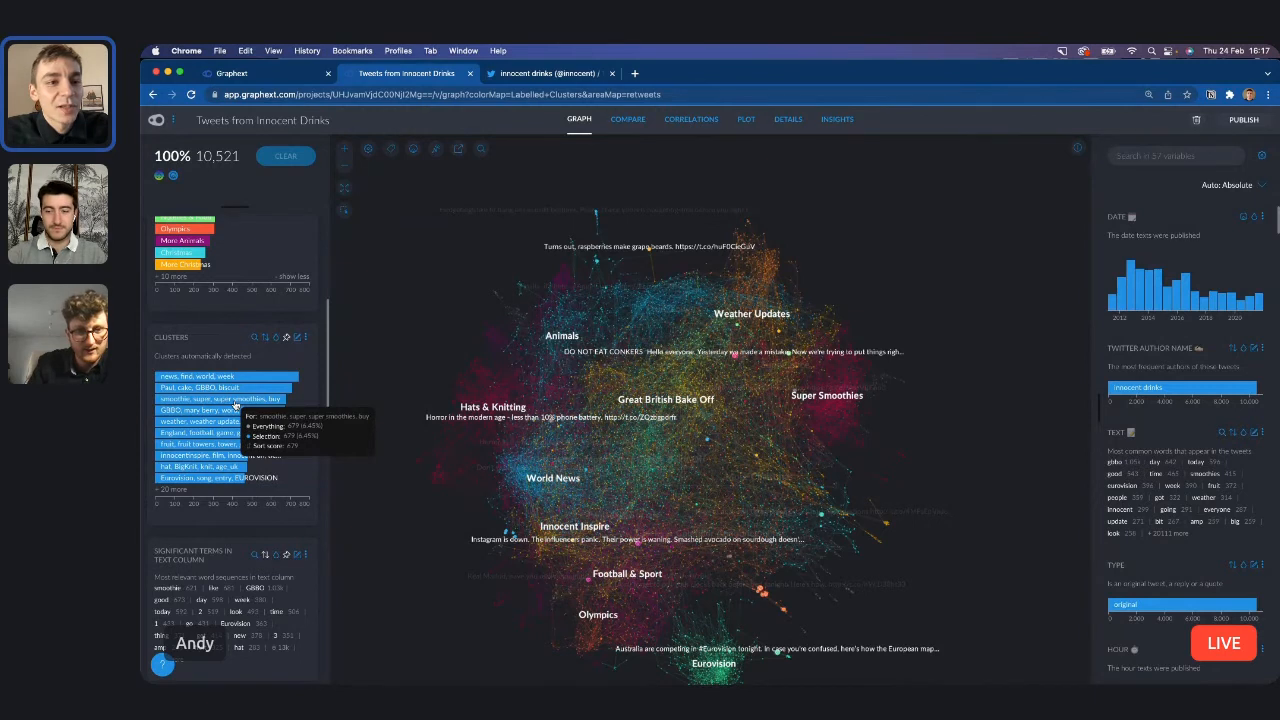
pyautogui.click(236, 400)
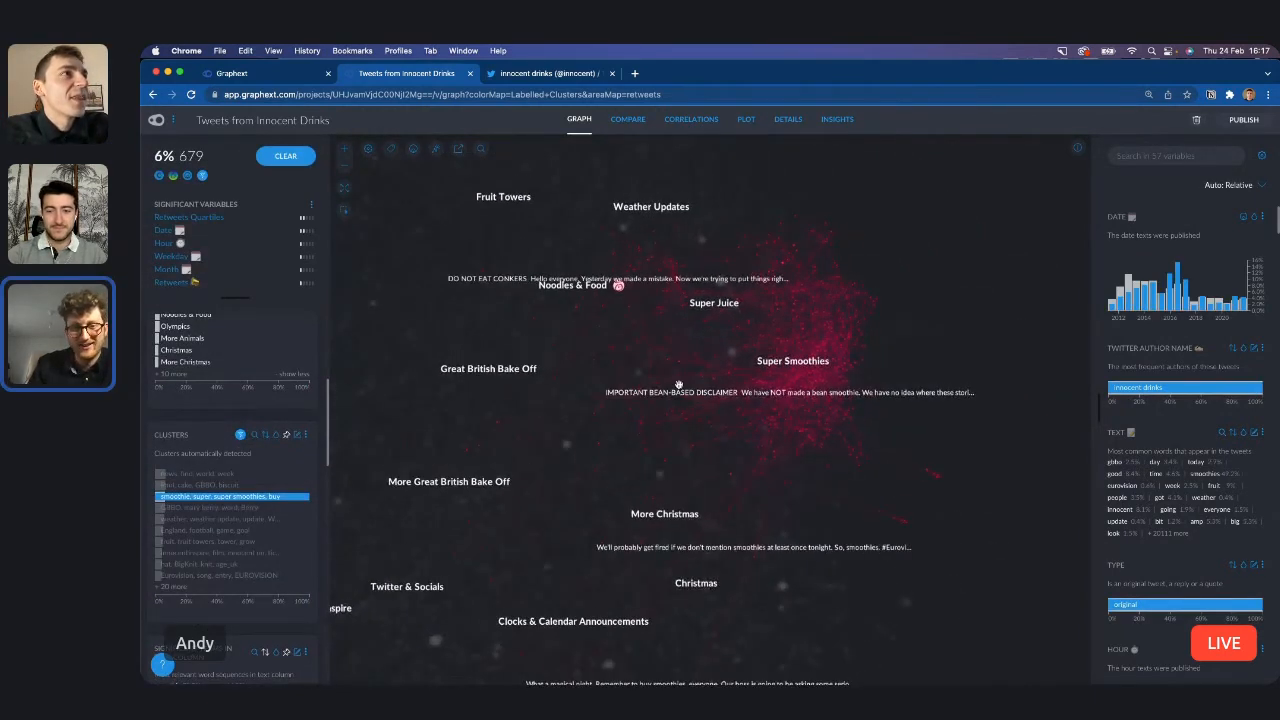
pyautogui.click(391, 150)
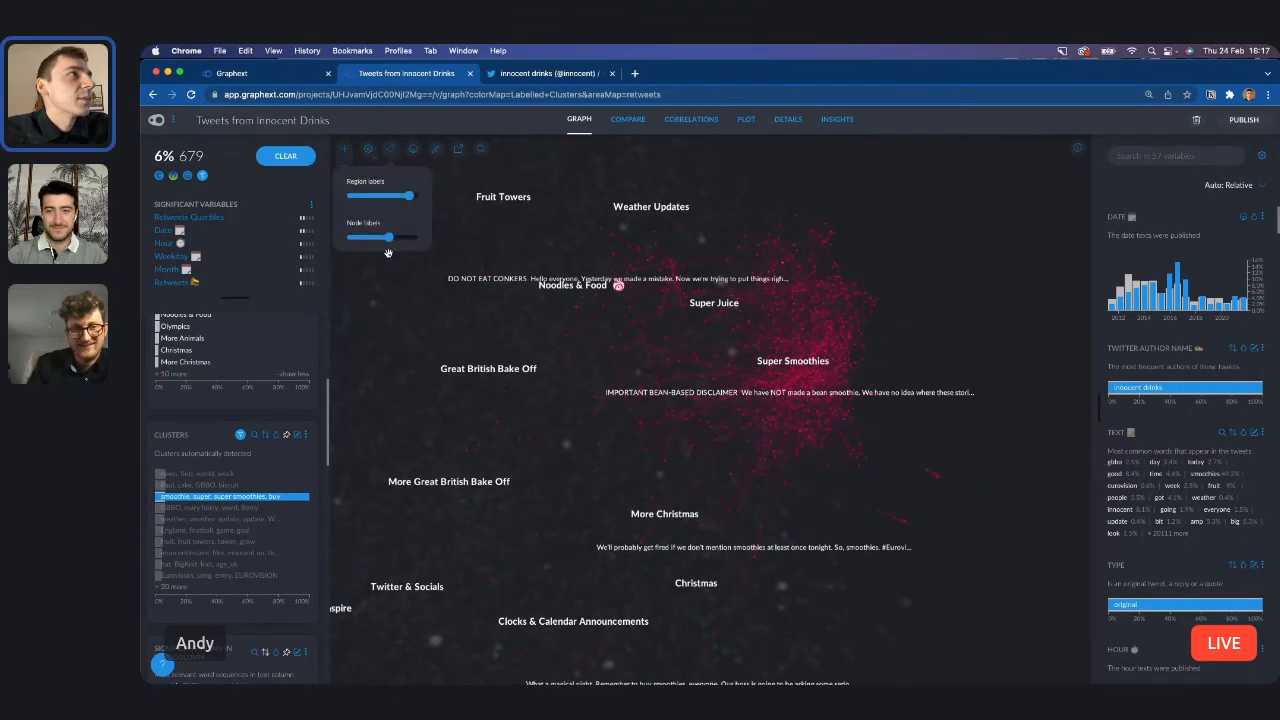
pyautogui.moveTo(393, 238); pyautogui.dragTo(408, 236)
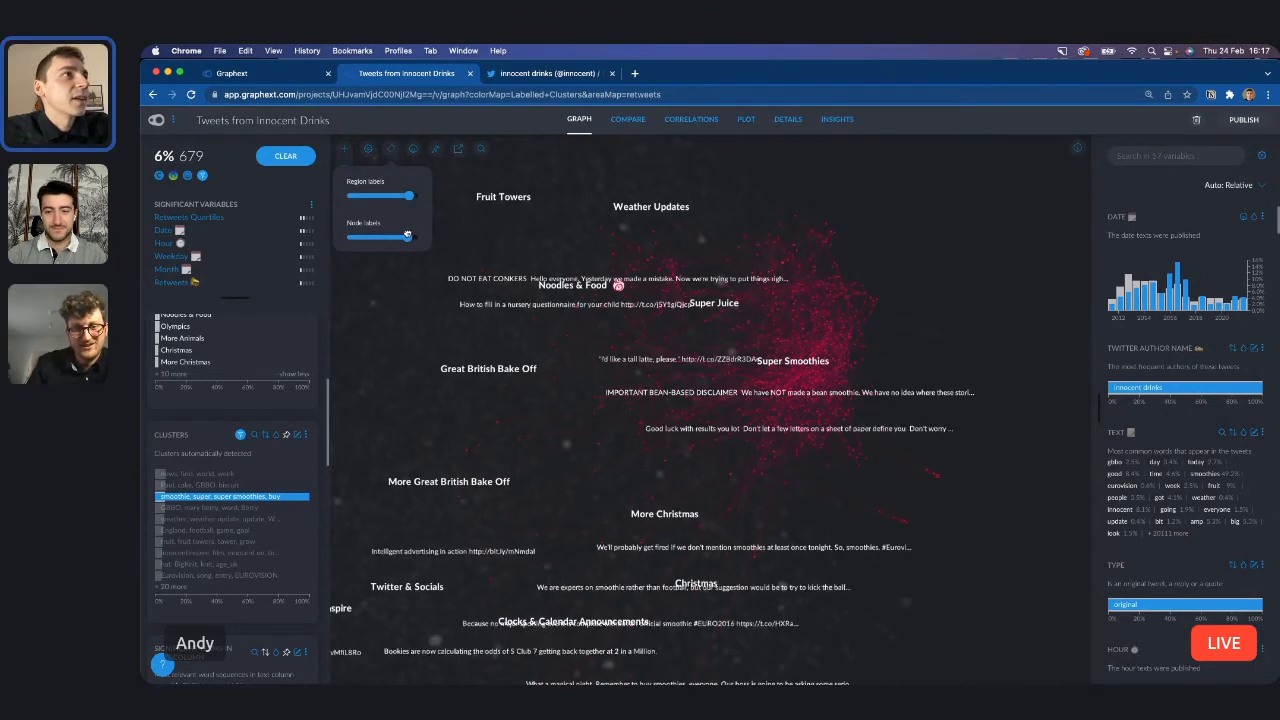
pyautogui.click(567, 439)
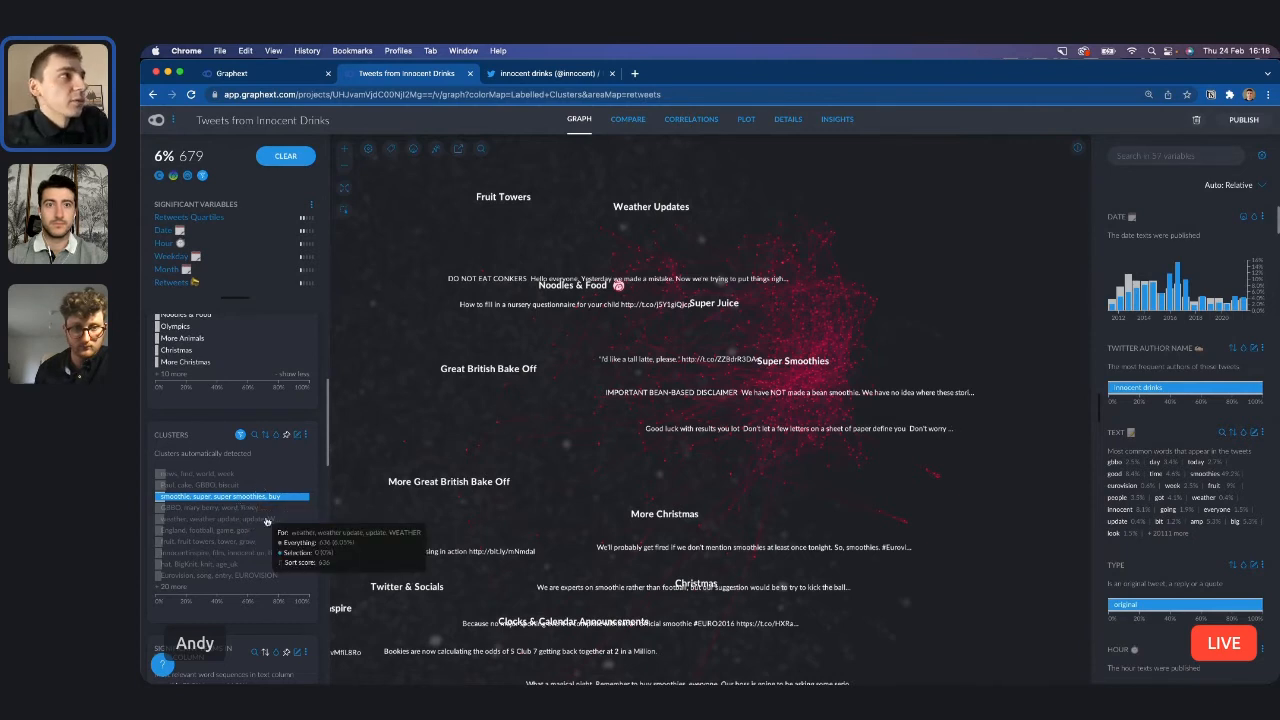
# Expand the variable charts to the full view, search the variables for "noun" and inspect smoothie in the Nouns chart.
pyautogui.click(1095, 407)
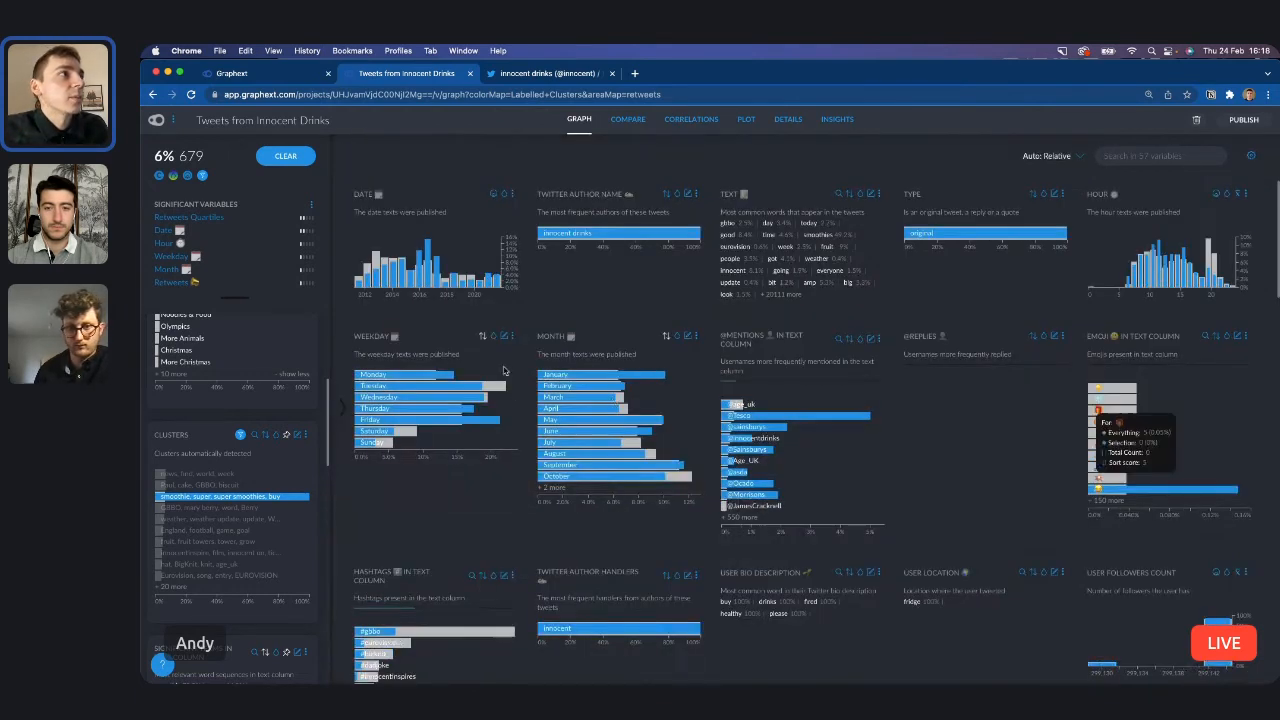
pyautogui.click(1148, 155)
pyautogui.write('noun')
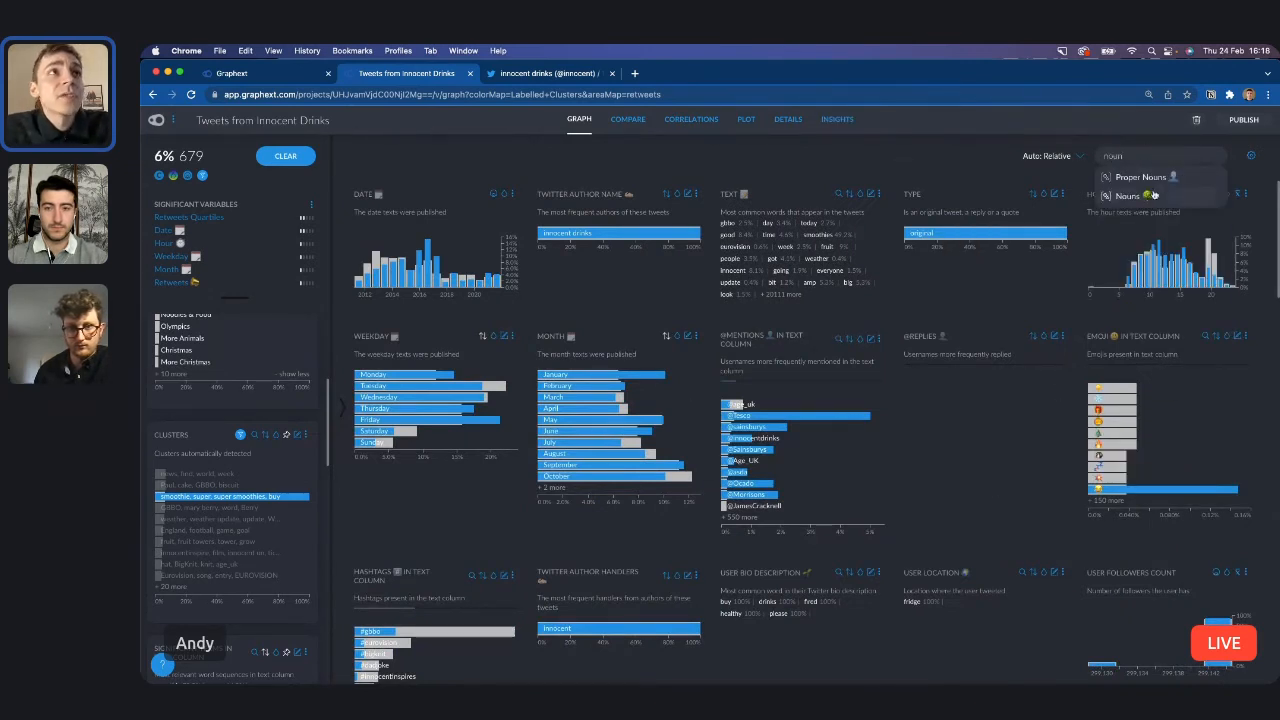
pyautogui.click(1154, 195)
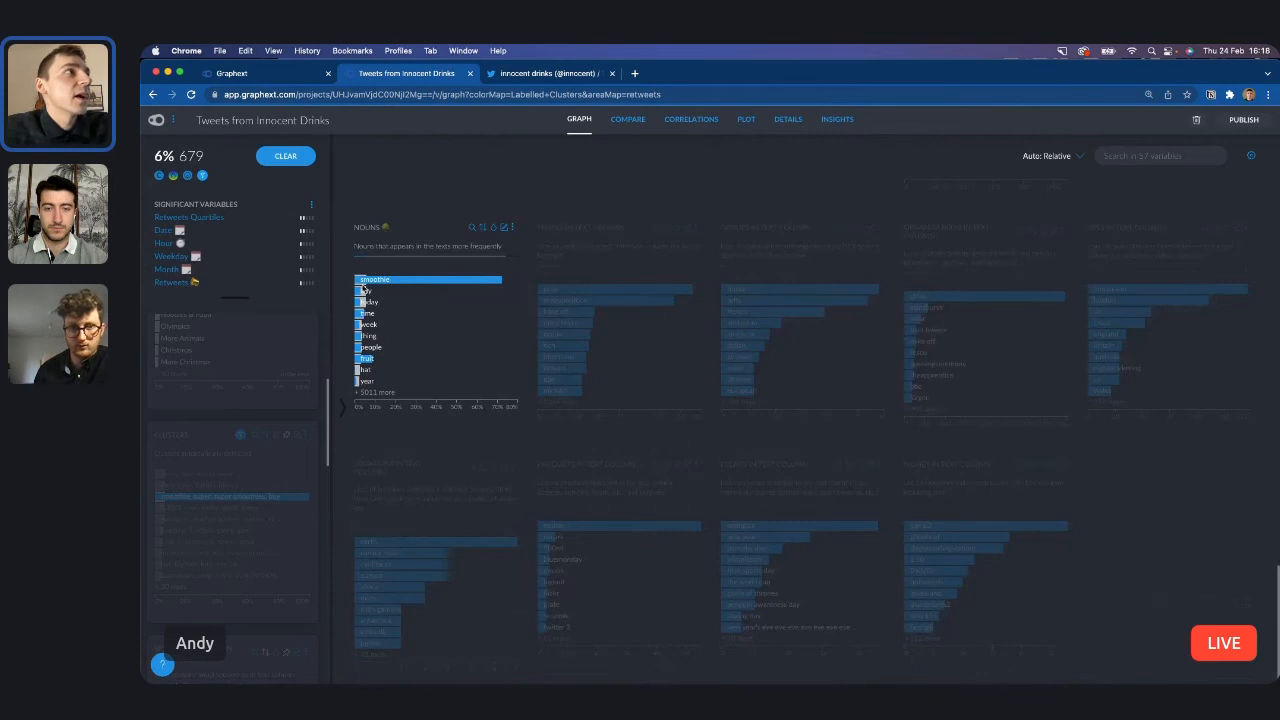
pyautogui.moveTo(401, 286)
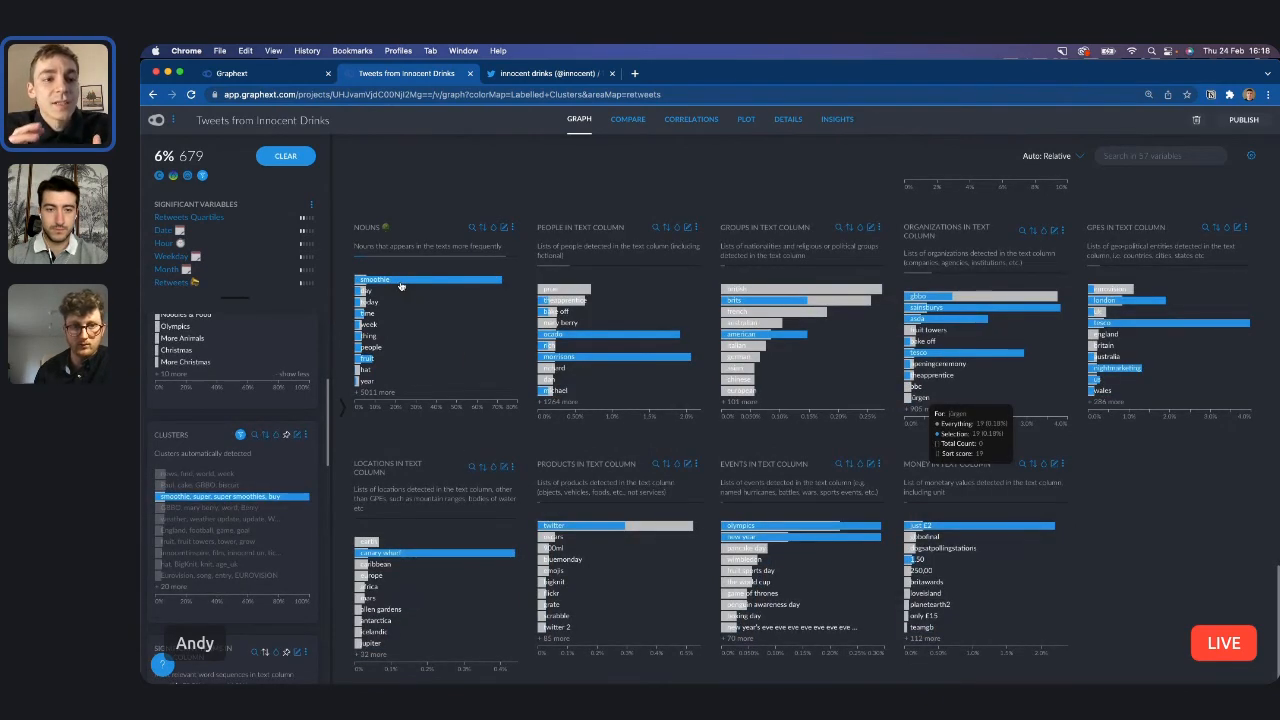
# Find the Text variable by searching for "text" and change the sort order of its words.
pyautogui.click(1134, 155)
pyautogui.write('text')
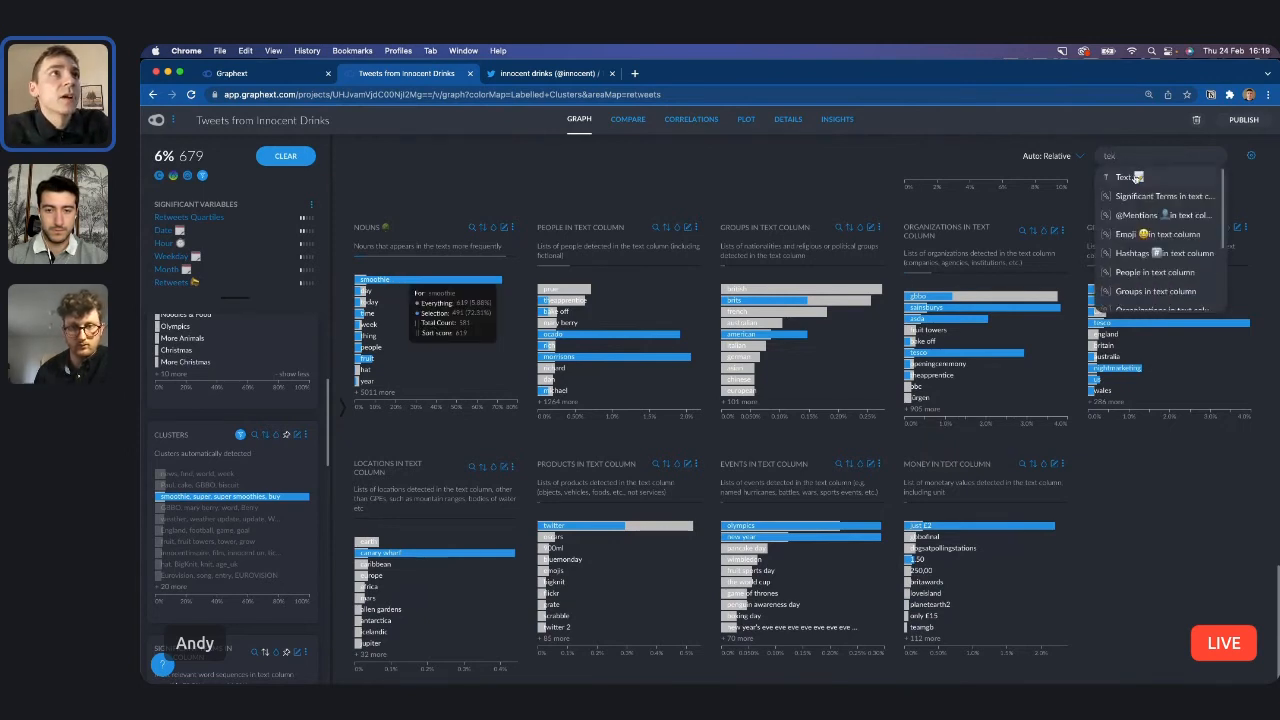
pyautogui.click(1134, 179)
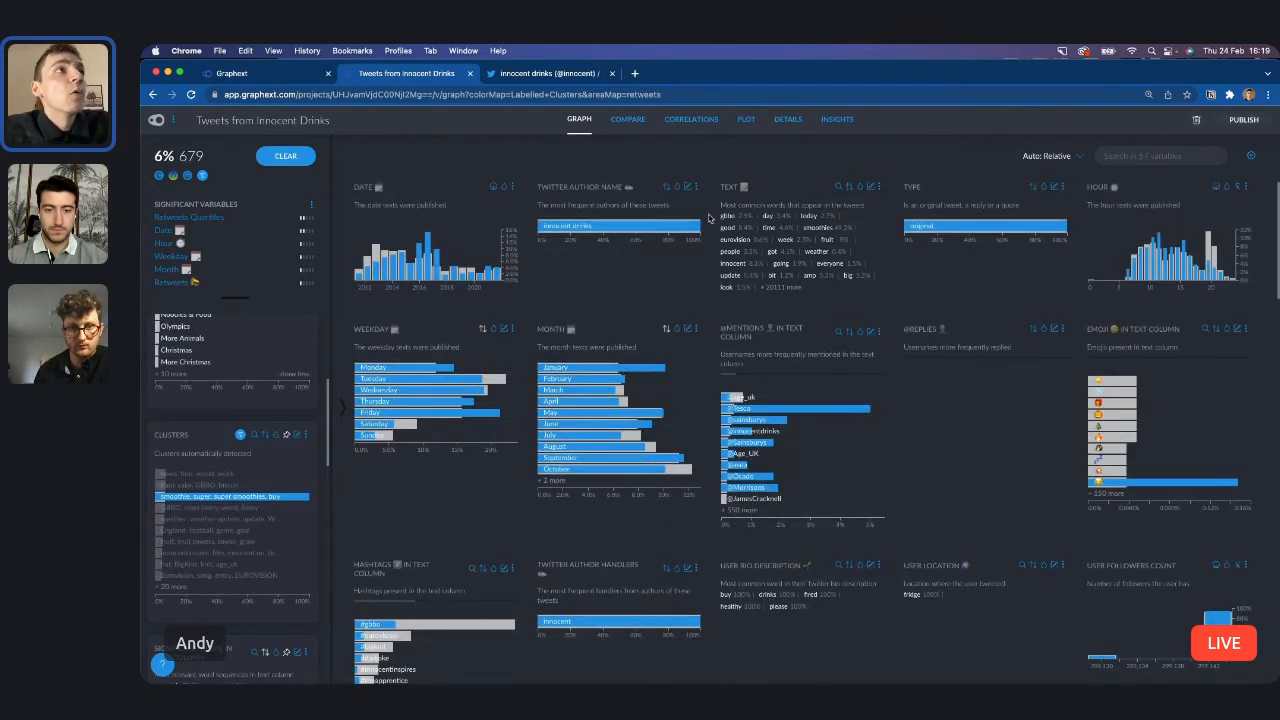
pyautogui.click(848, 187)
pyautogui.click(766, 238)
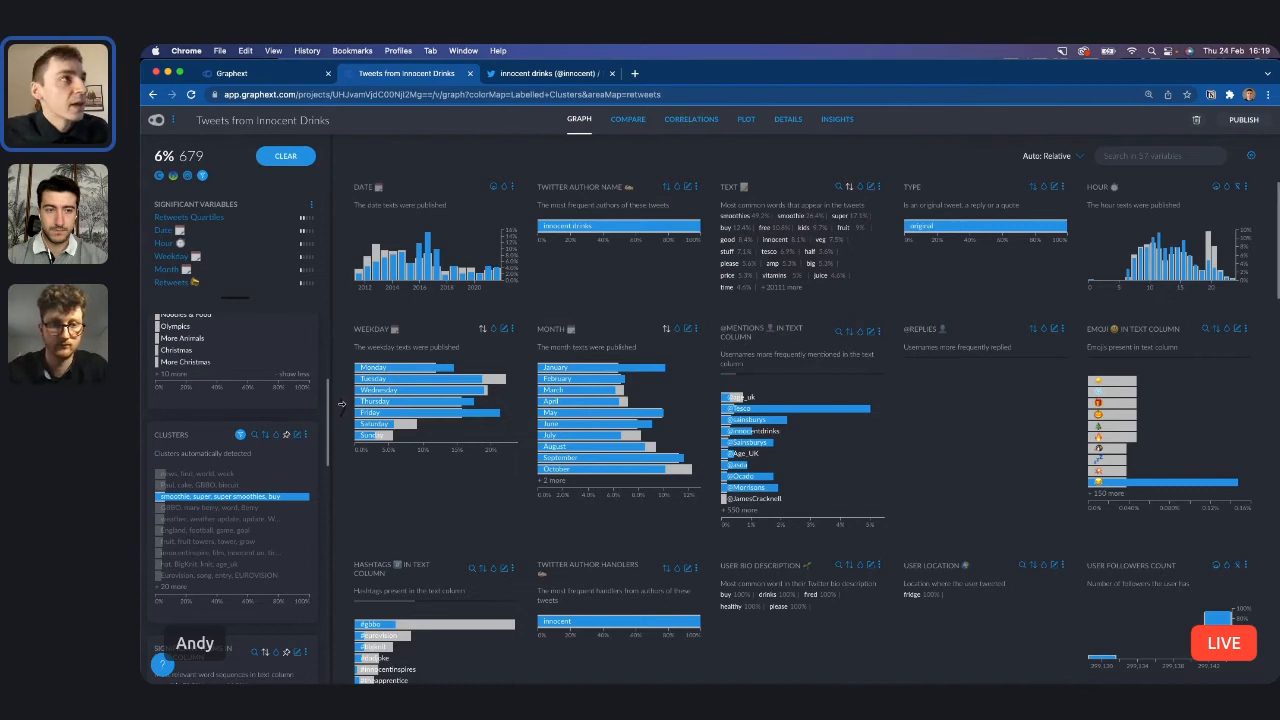
# Collapse the expanded variable charts to show the graph again and inspect the selected smoothie cluster.
pyautogui.click(341, 404)
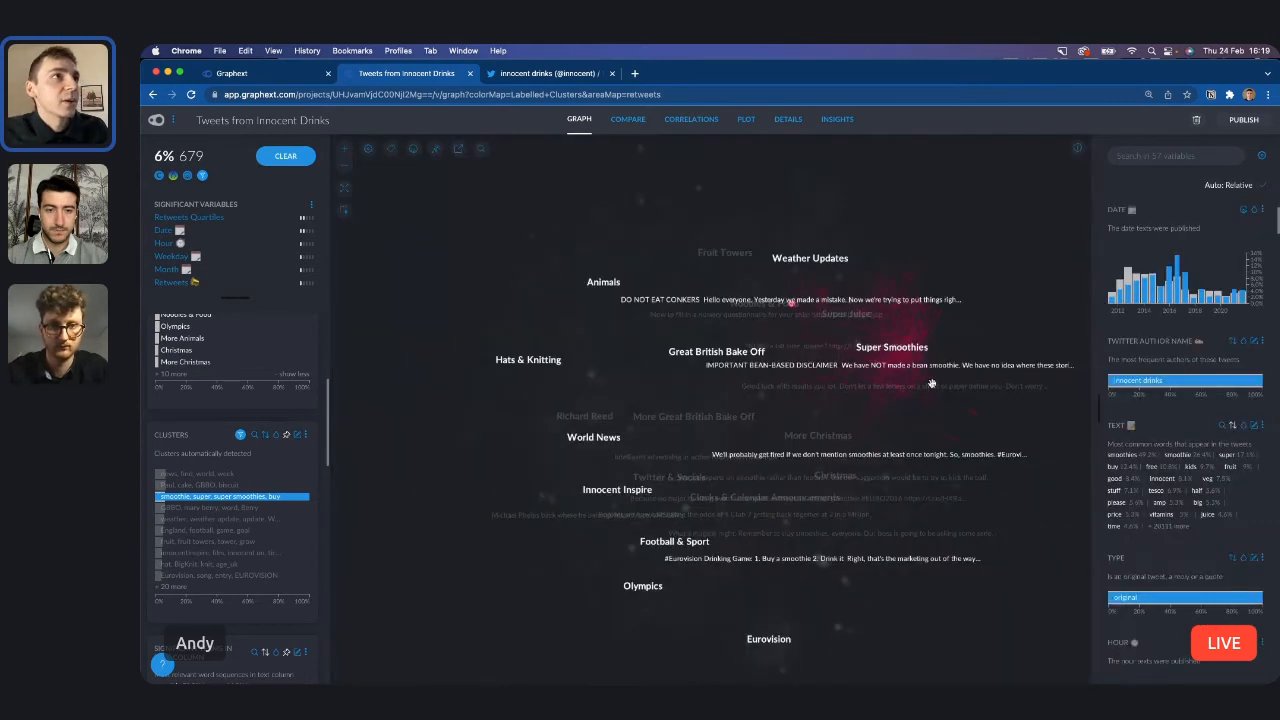
pyautogui.scroll(3, 876, 275)
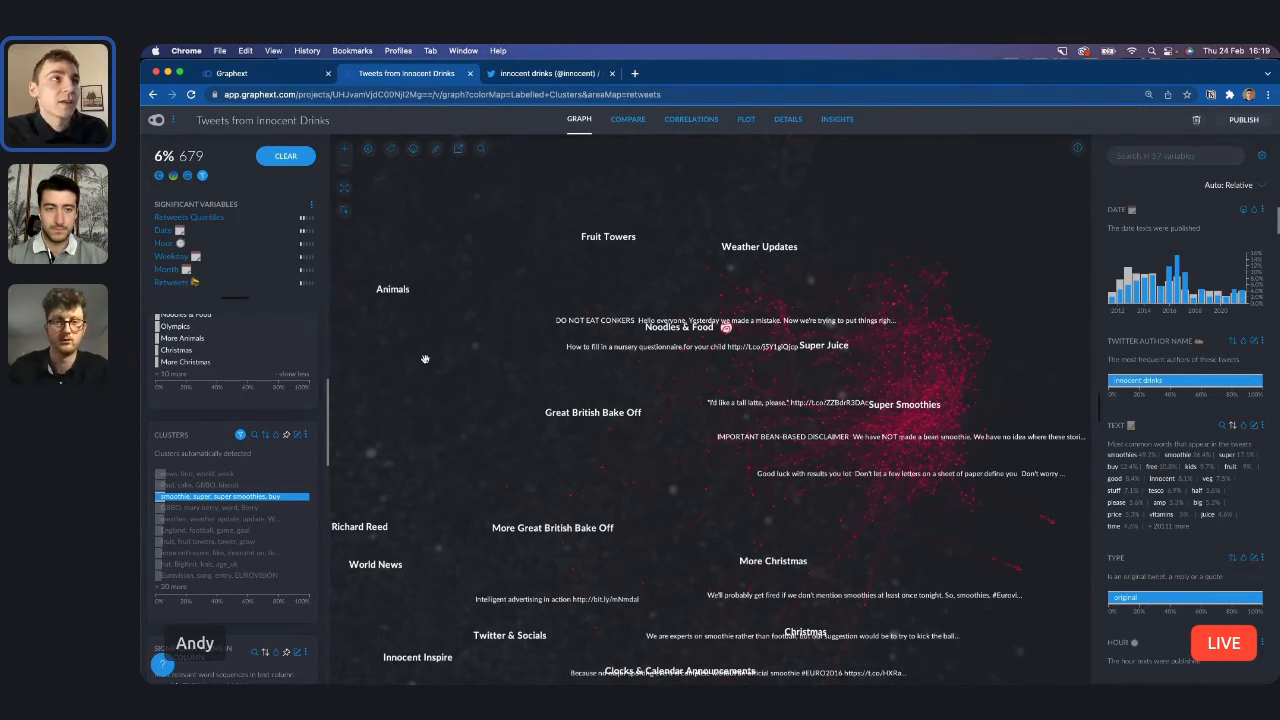
pyautogui.scroll(2, 187, 457)
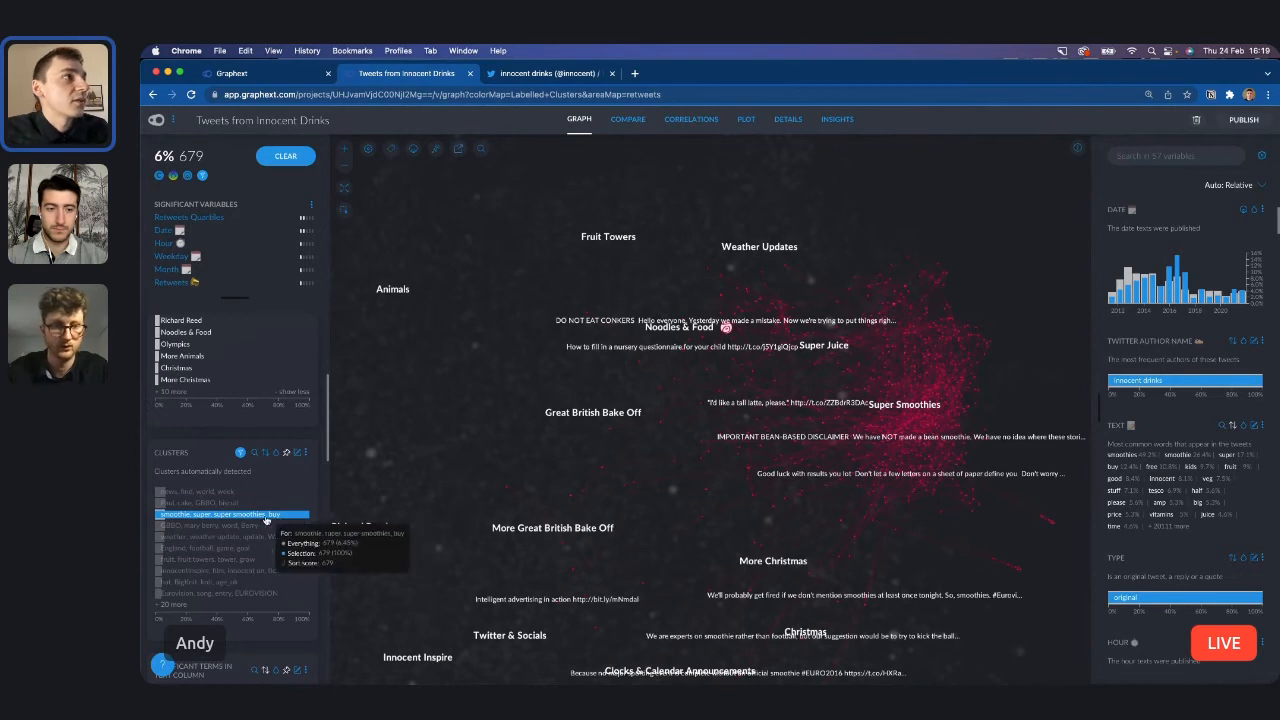
# Create an automatic segmentation of the selected smoothie tweets named "Smoothie Segmentation".
pyautogui.scroll(5, 236, 518)
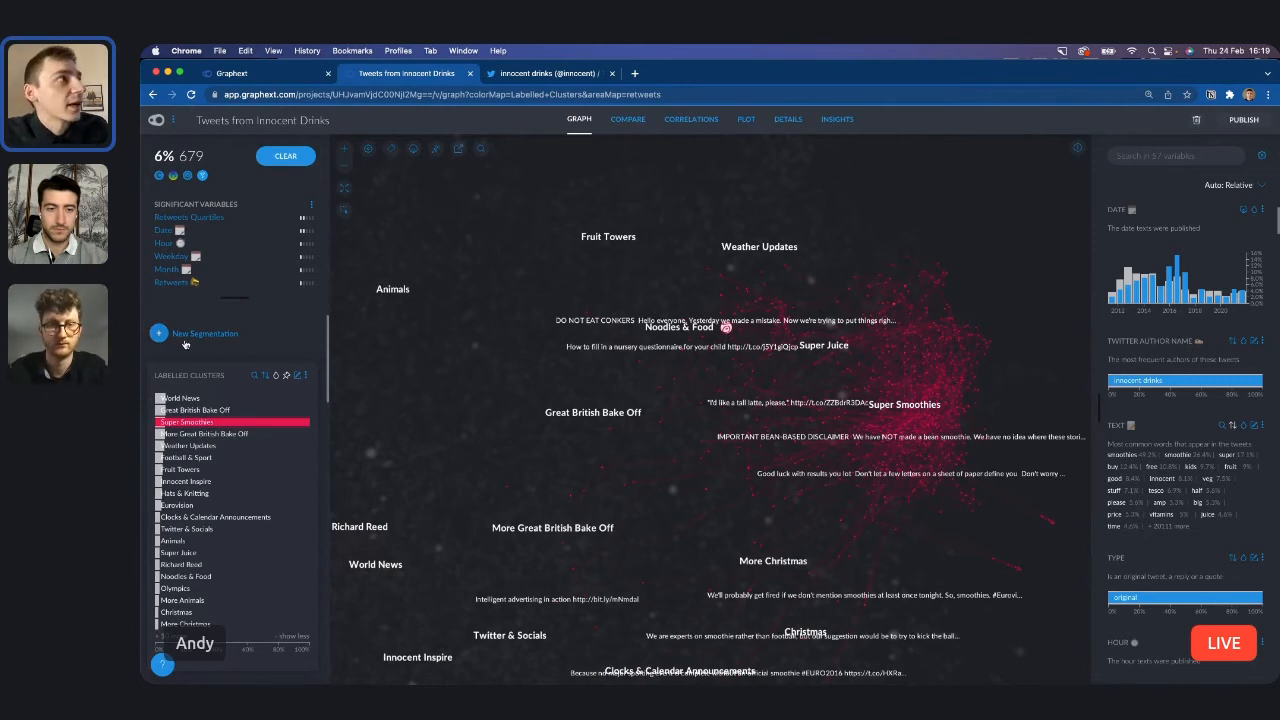
pyautogui.click(184, 342)
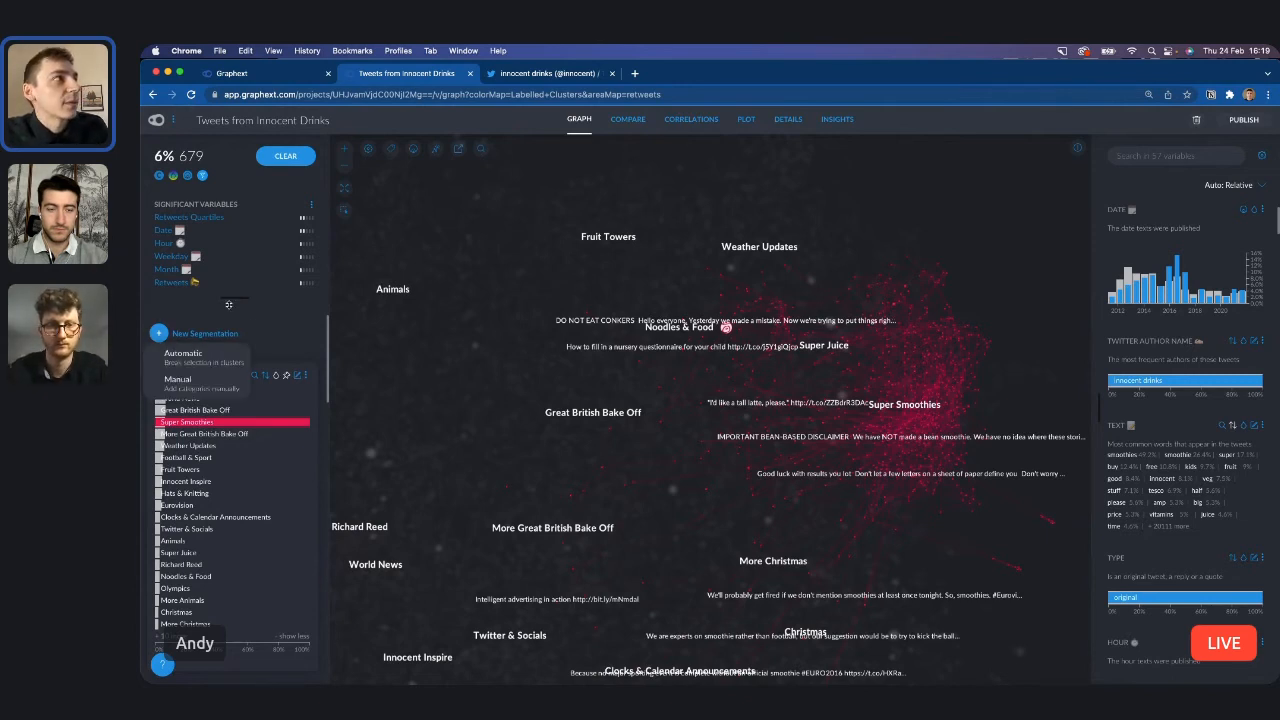
pyautogui.click(202, 362)
pyautogui.doubleClick(250, 379)
pyautogui.write('Smoothi')
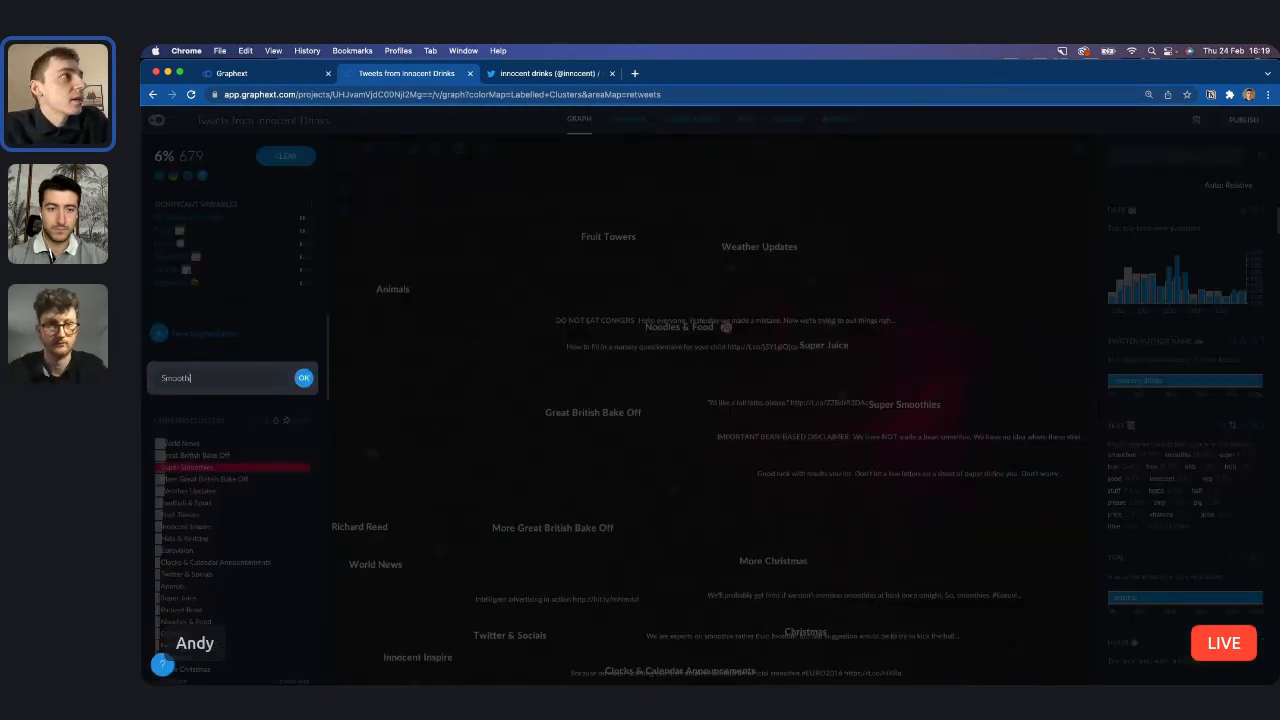
pyautogui.write('e Segmentation')
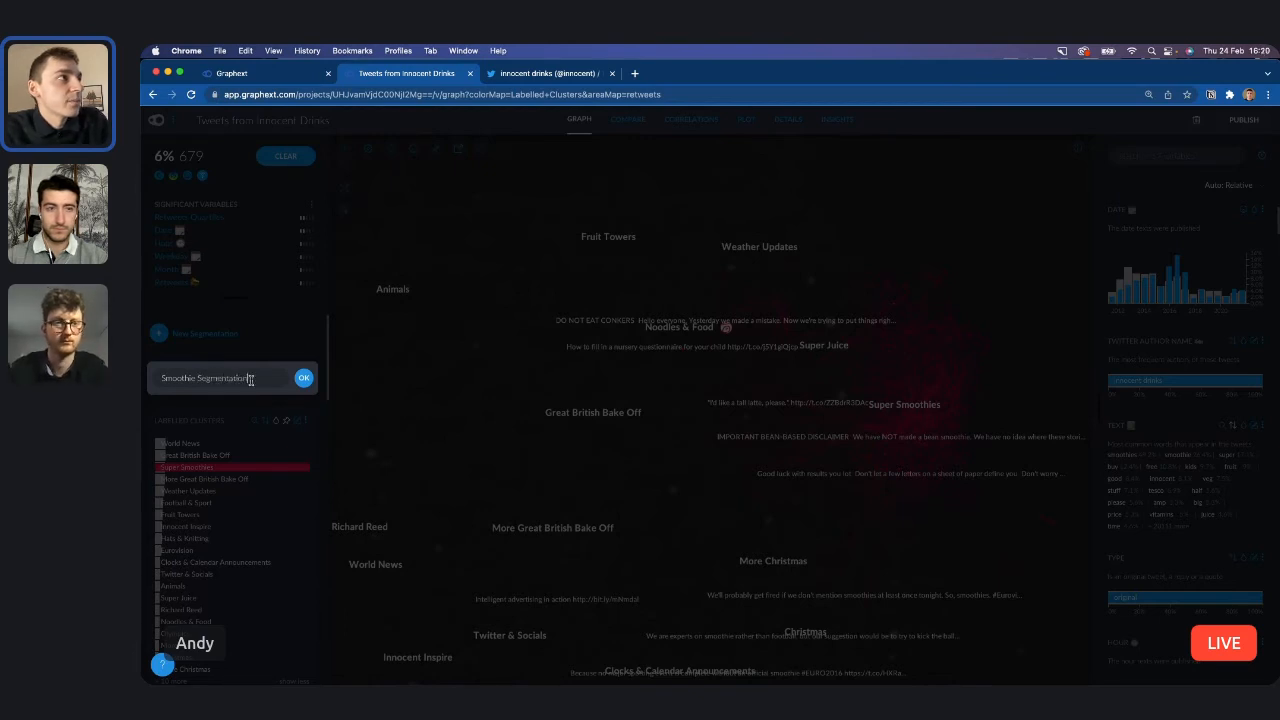
pyautogui.click(303, 377)
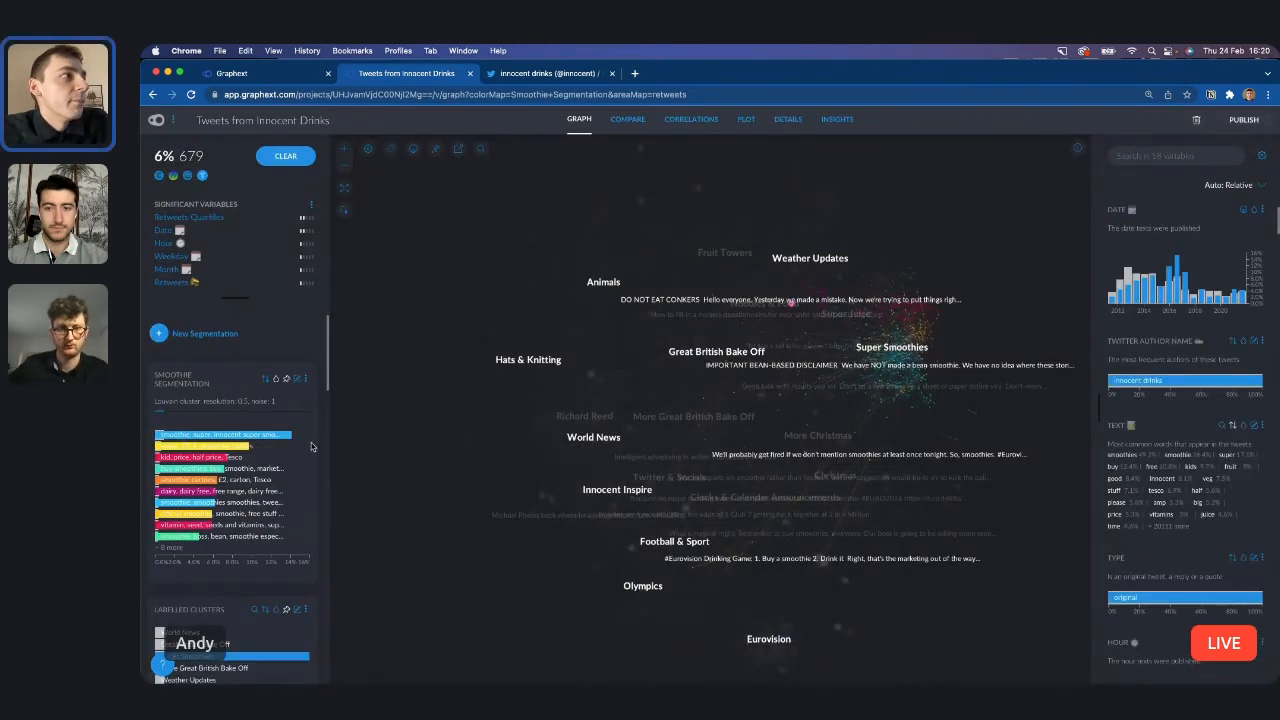
# Color the graph by Labelled Clusters and inspect the Smoothie Segmentation chart alongside the Clusters chart.
pyautogui.click(276, 609)
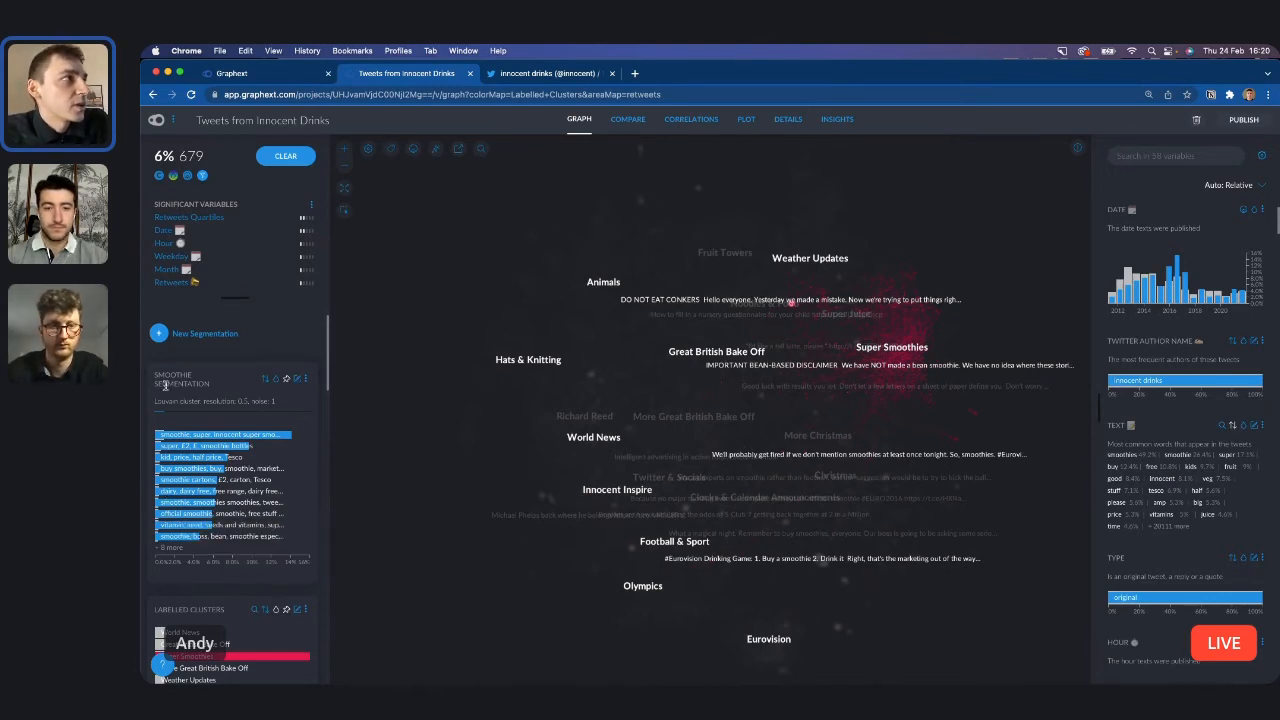
pyautogui.moveTo(160, 413)
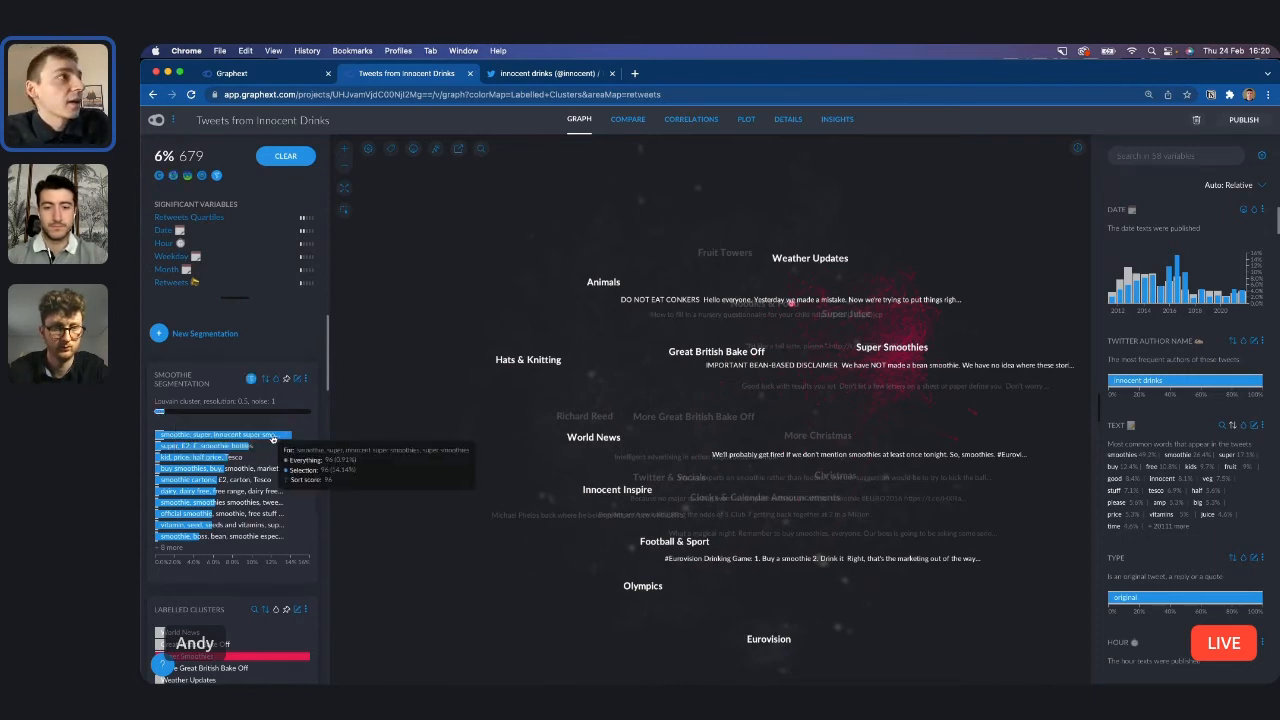
pyautogui.scroll(-5, 245, 526)
pyautogui.scroll(5, 245, 526)
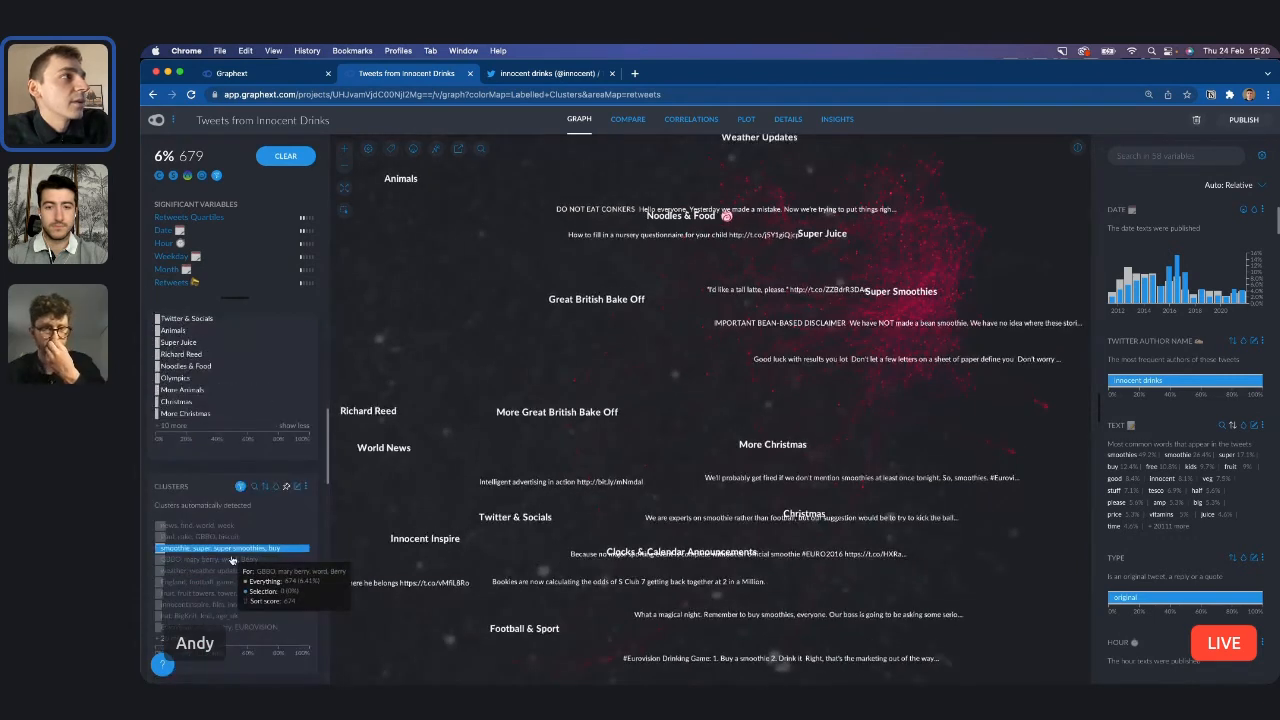
pyautogui.click(250, 380)
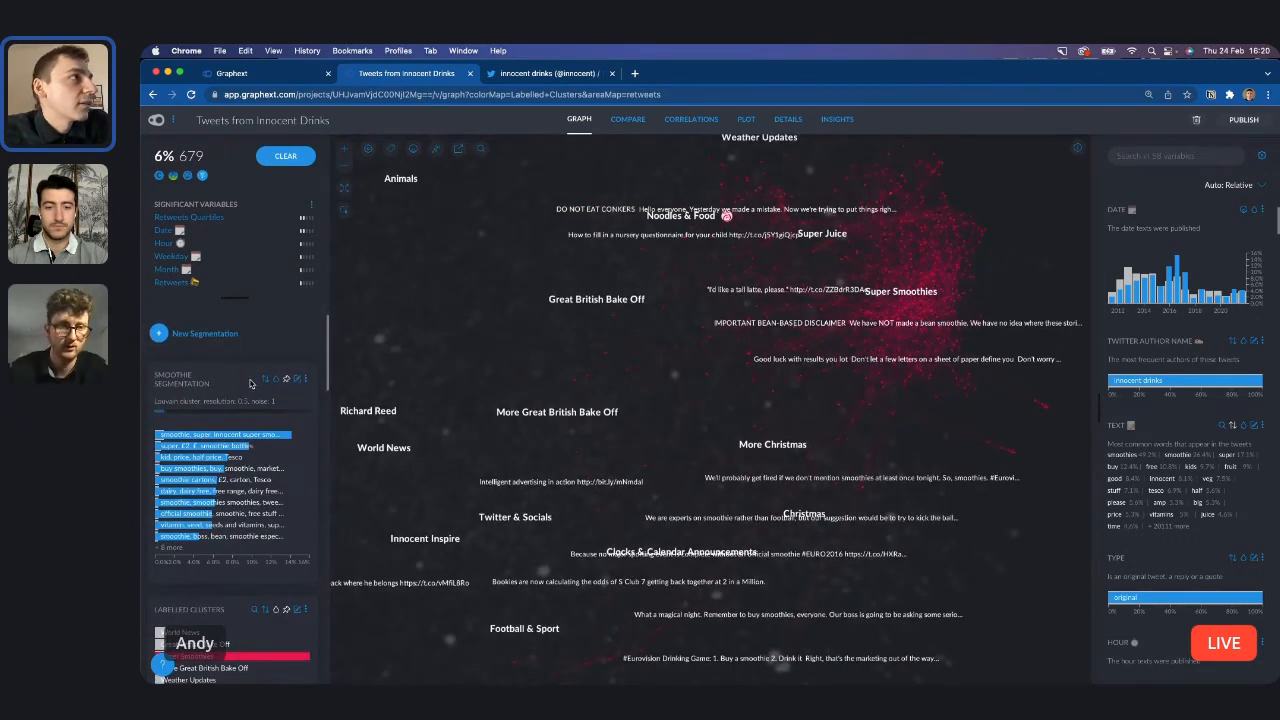
pyautogui.scroll(5, 242, 488)
pyautogui.scroll(3, 242, 488)
pyautogui.hscroll(-2, 242, 488)
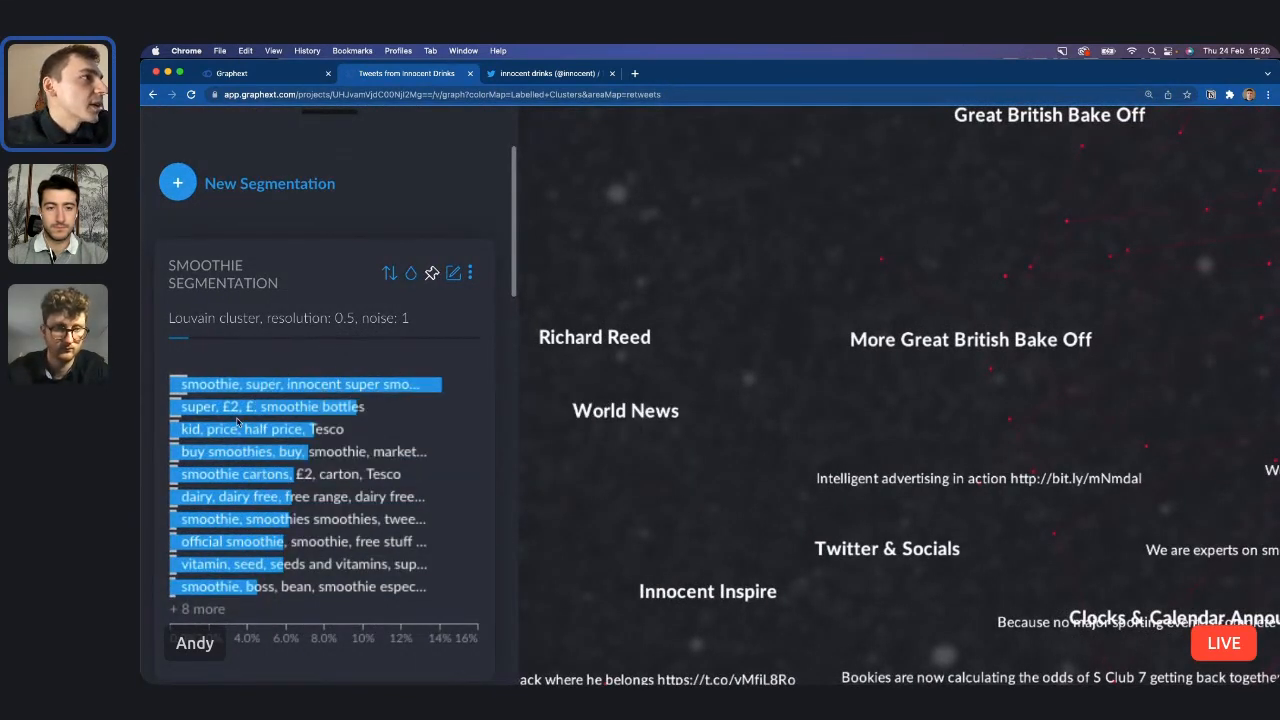
# Show all remaining categories in the Smoothie Segmentation chart and read through the subtopics.
pyautogui.click(199, 609)
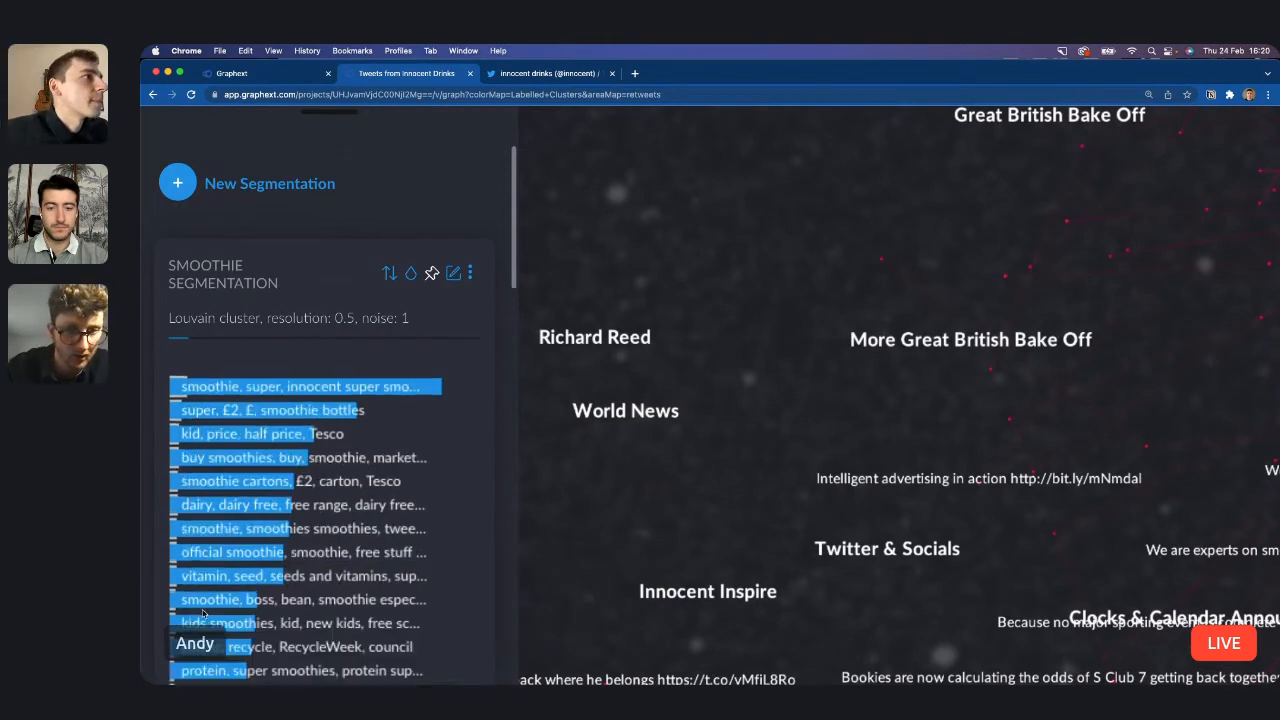
pyautogui.scroll(-2, 355, 541)
pyautogui.scroll(-2, 355, 541)
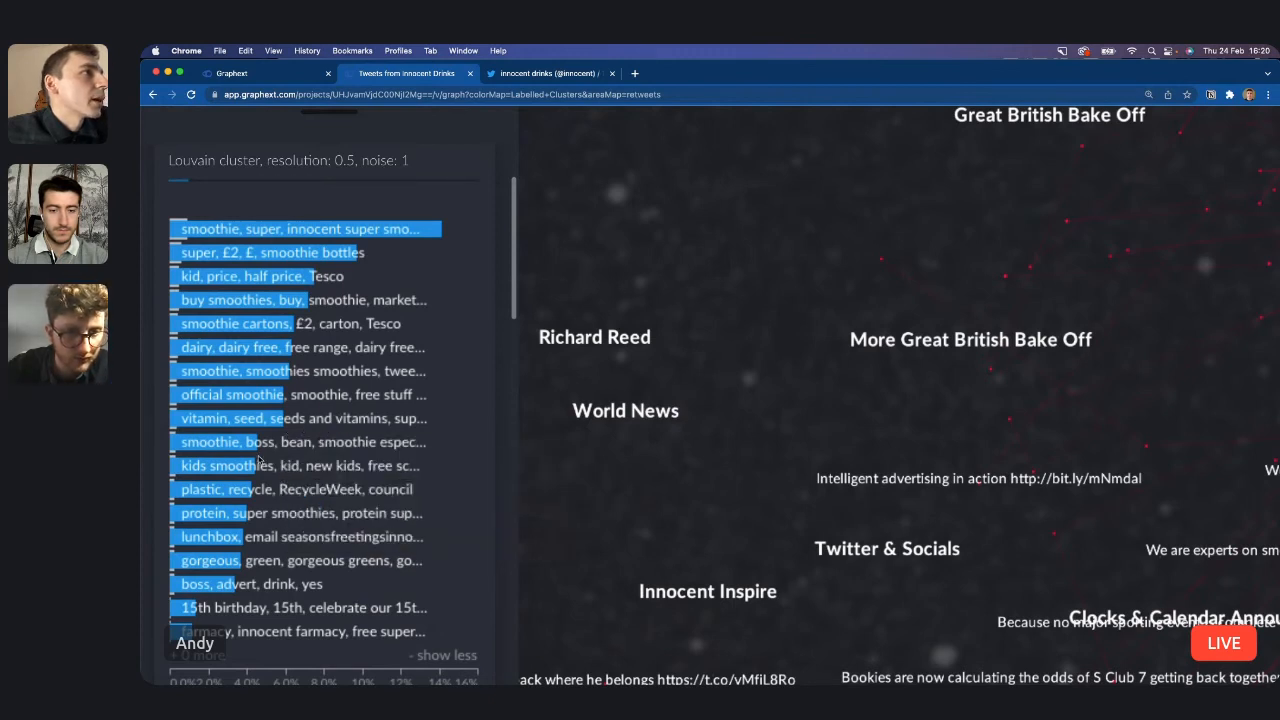
pyautogui.moveTo(246, 472)
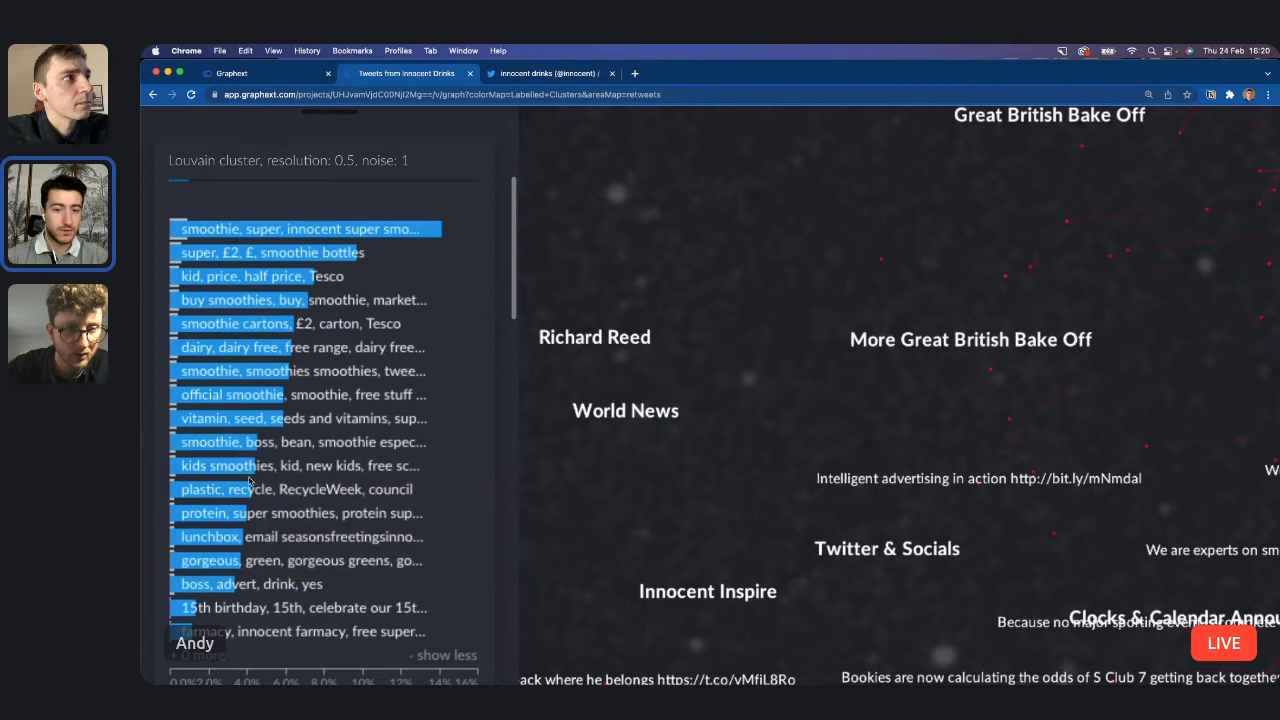
pyautogui.scroll(-5, 314, 466)
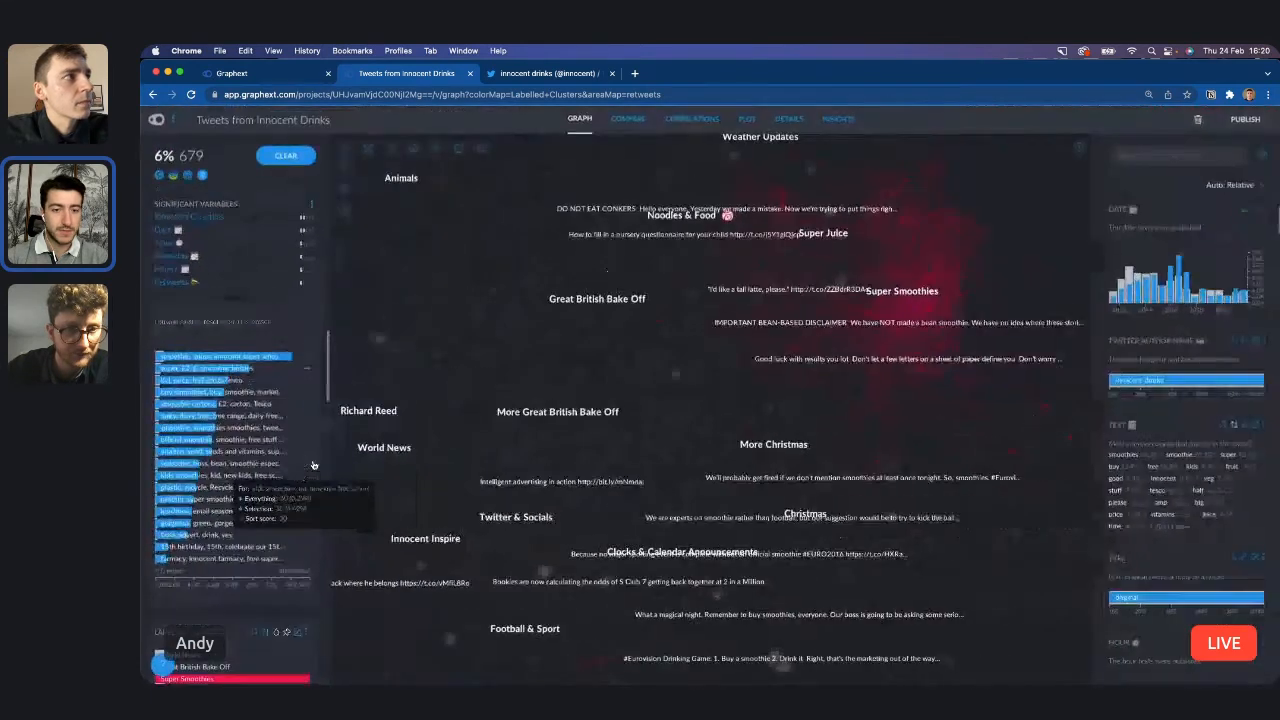
# Edit the Smoothie Segmentation to join its segments at a resolution of 0.70 and save the result.
pyautogui.scroll(2, 253, 437)
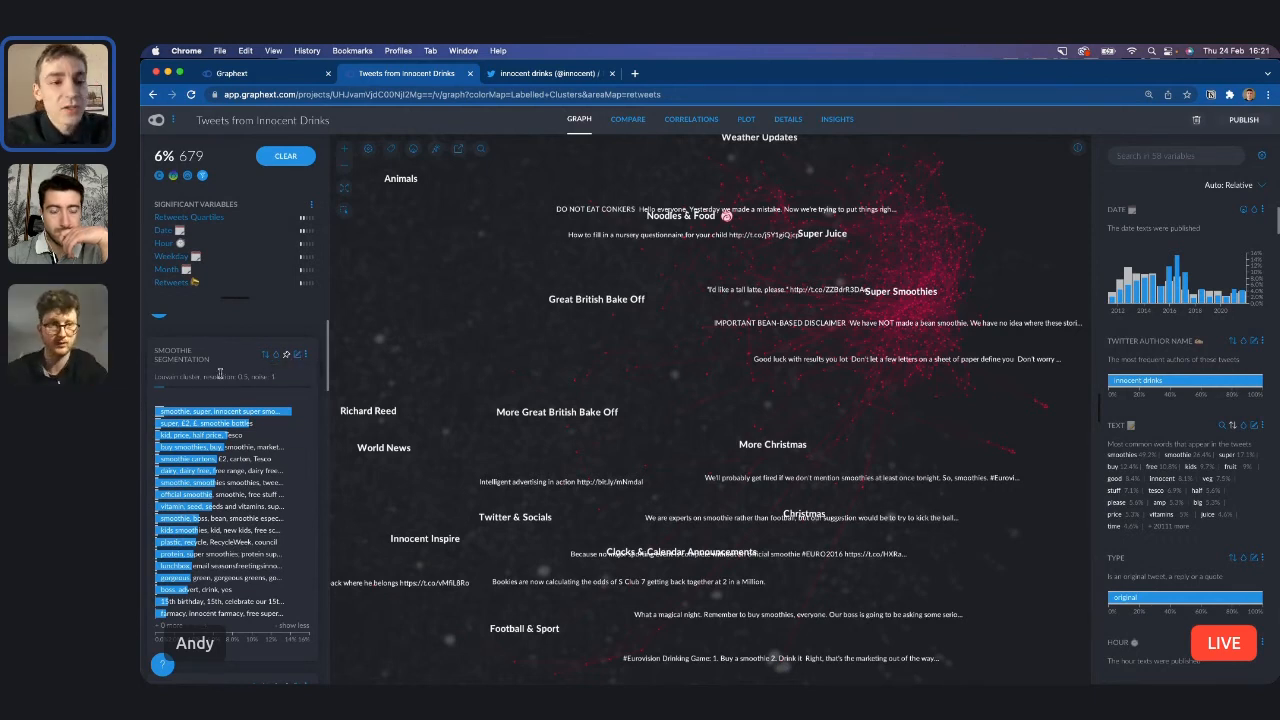
pyautogui.click(289, 356)
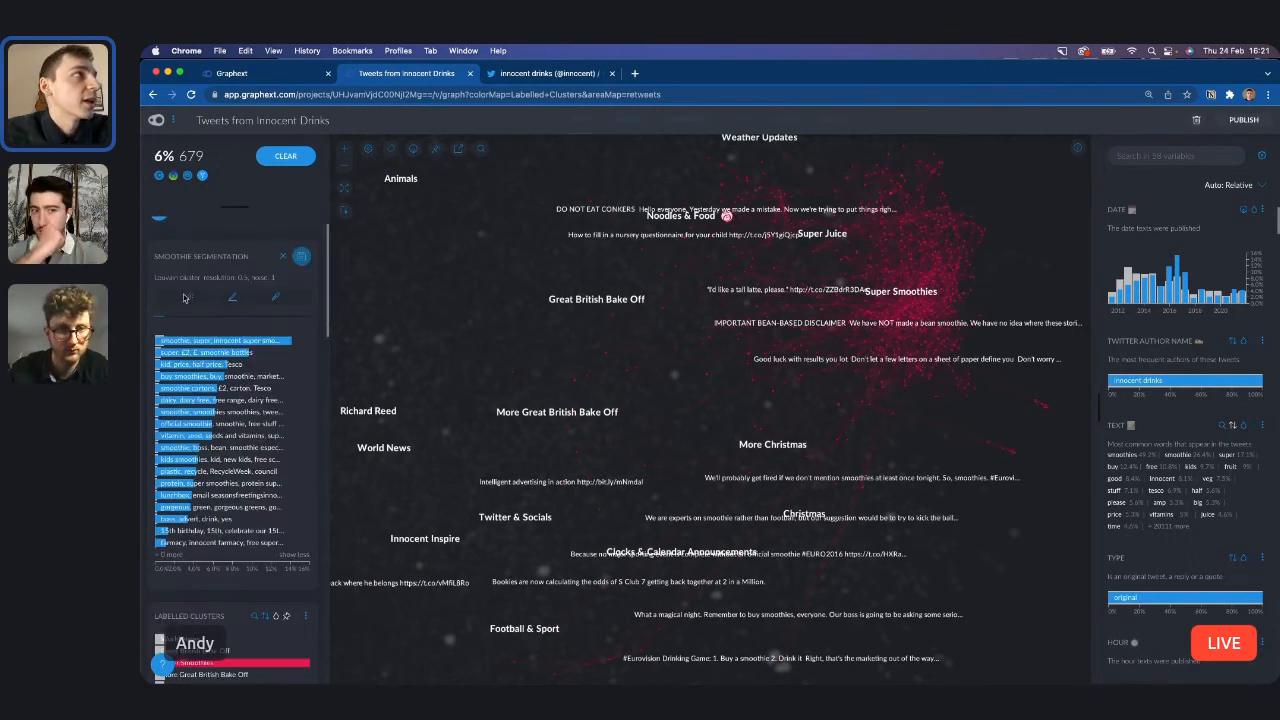
pyautogui.click(184, 297)
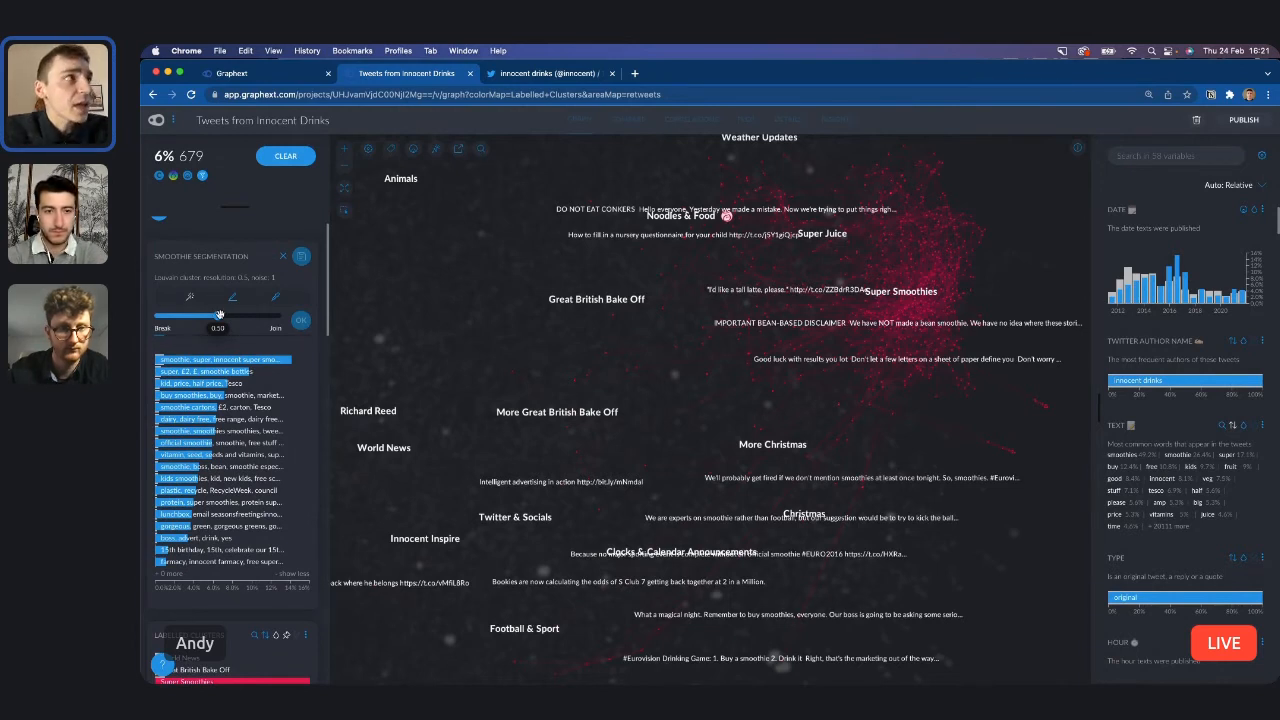
pyautogui.moveTo(220, 316); pyautogui.dragTo(242, 316)
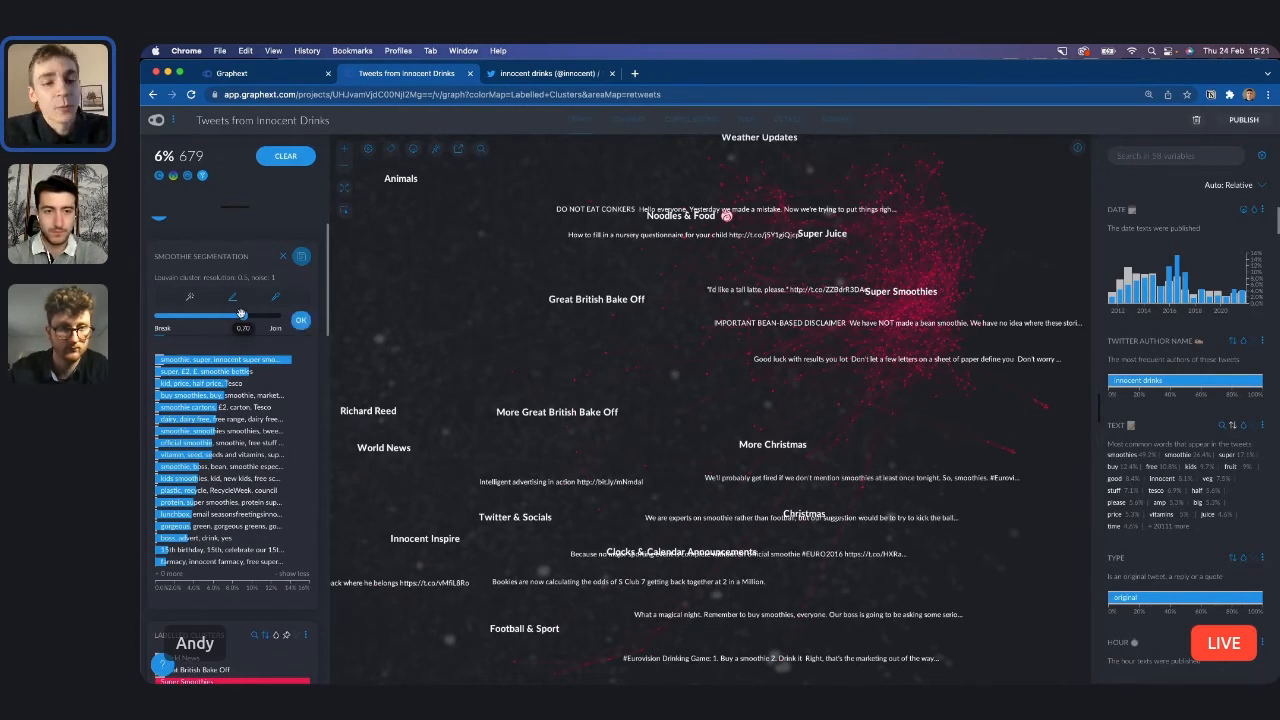
pyautogui.click(301, 320)
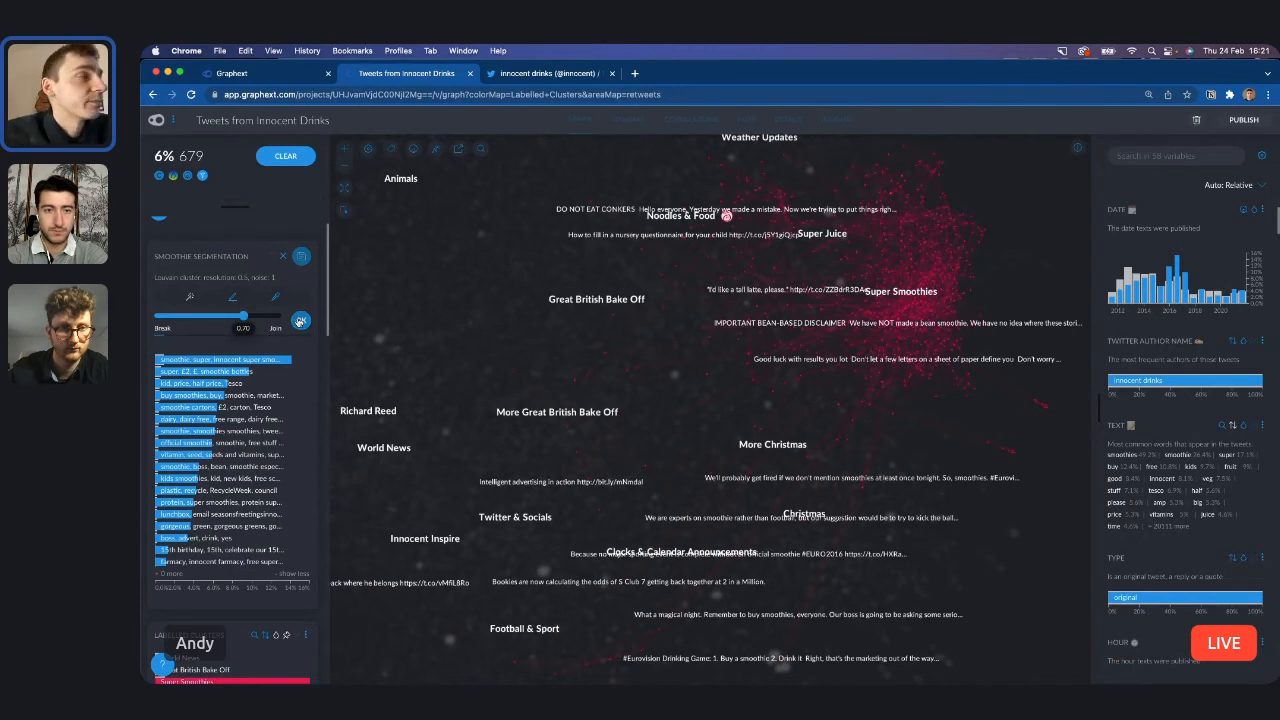
pyautogui.click(302, 257)
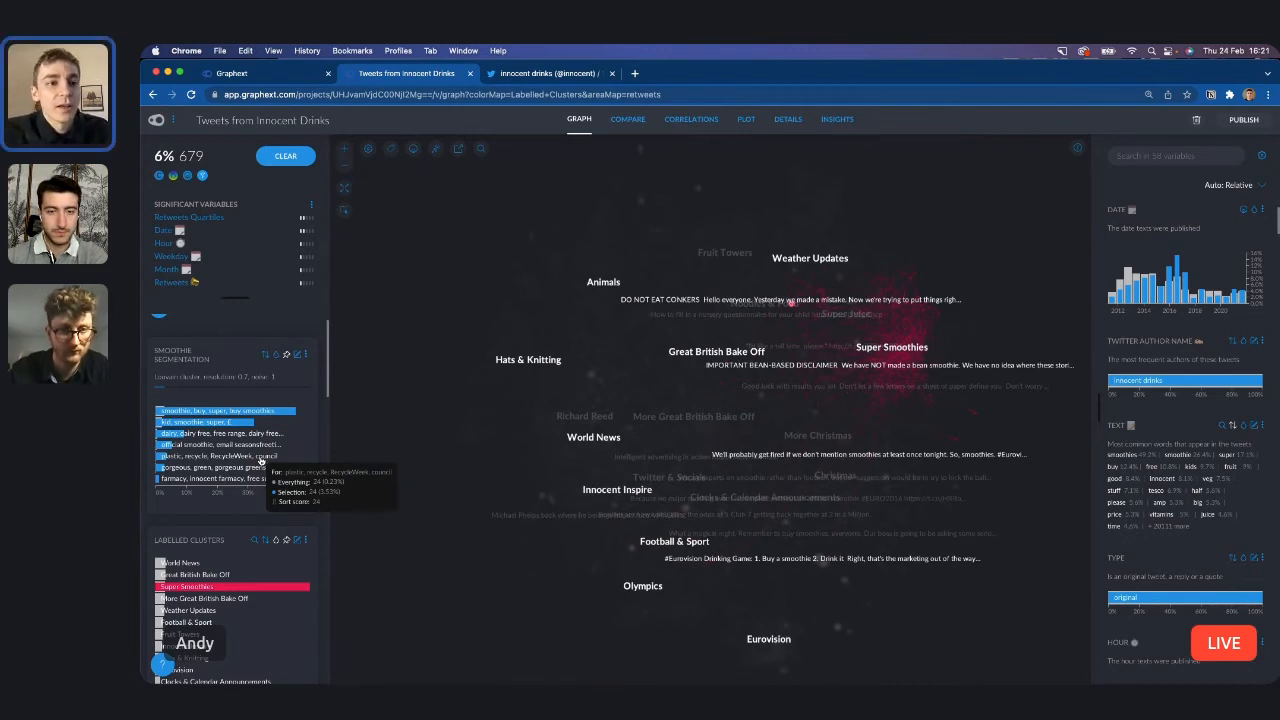
# Inspect the segments in the Smoothie Segmentation chart and color the graph by this variable.
pyautogui.moveTo(199, 425)
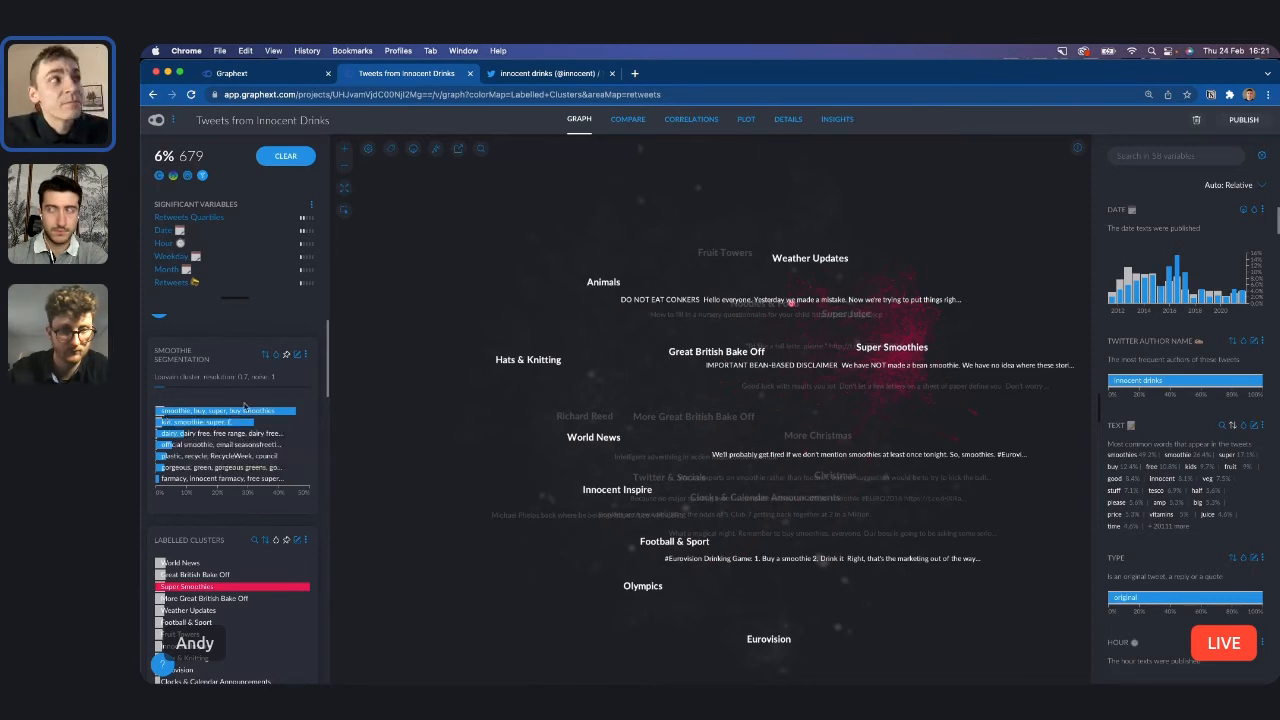
pyautogui.moveTo(245, 412)
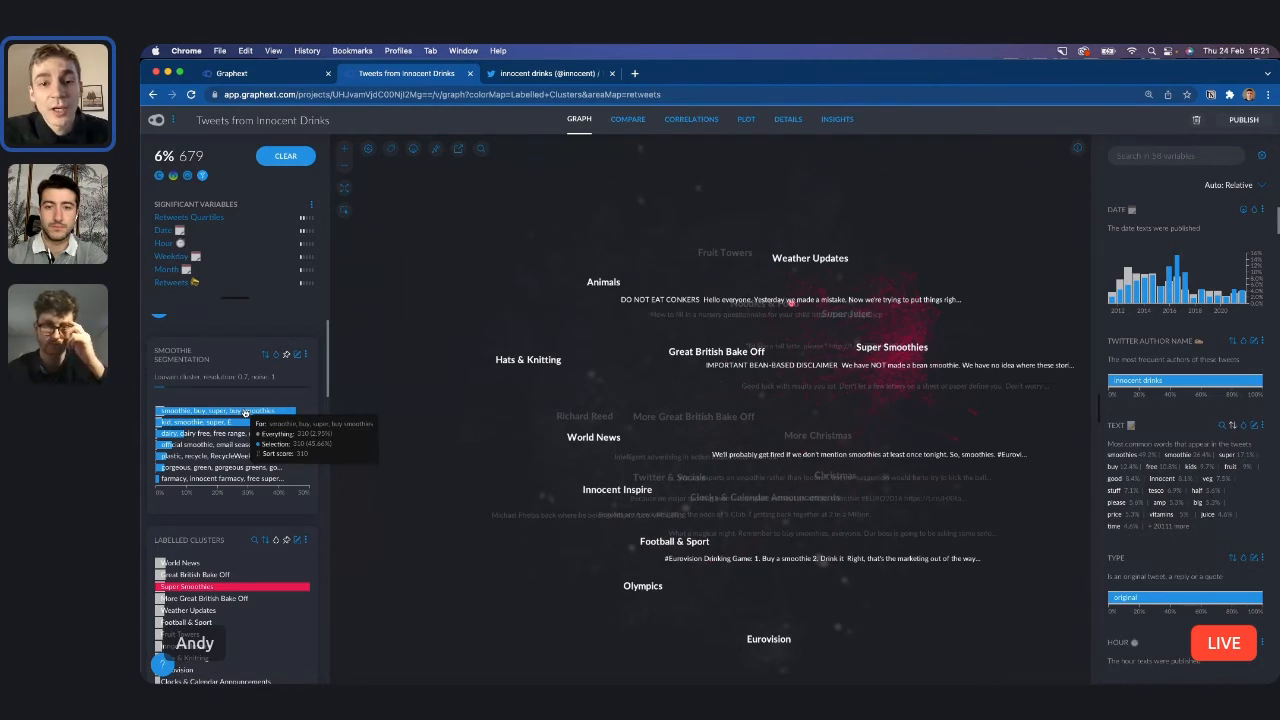
pyautogui.moveTo(278, 434)
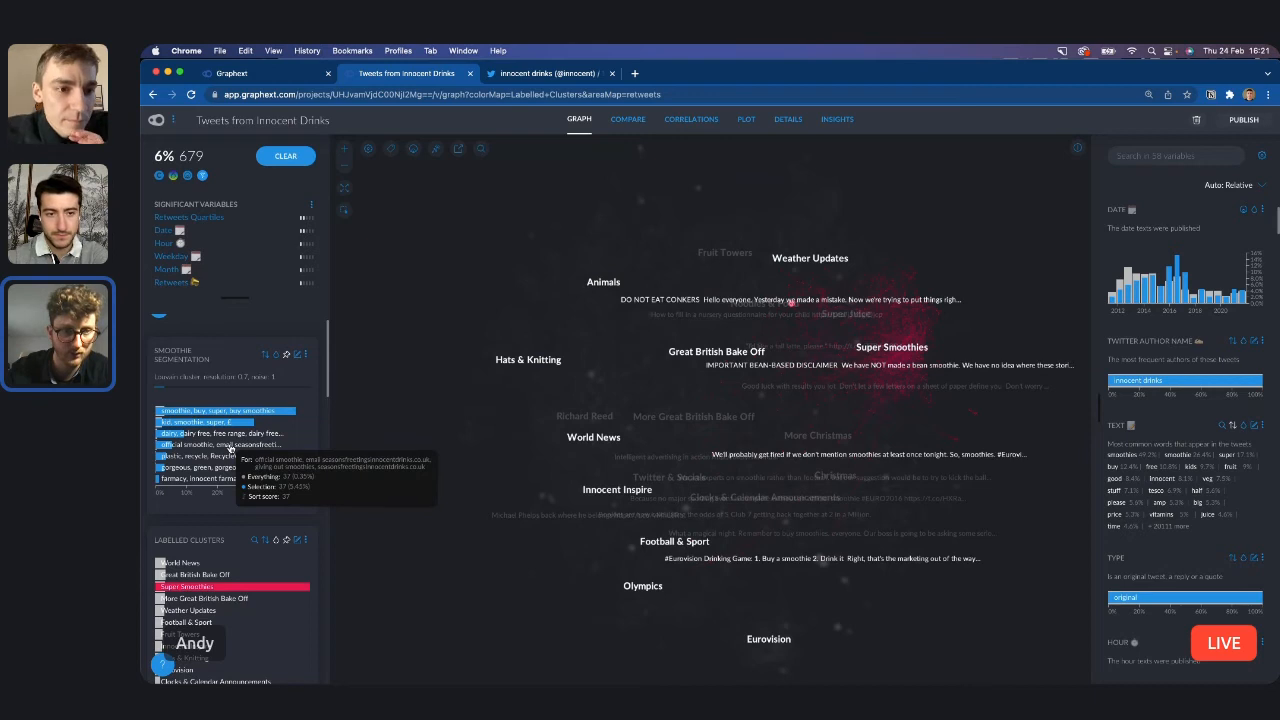
pyautogui.click(276, 356)
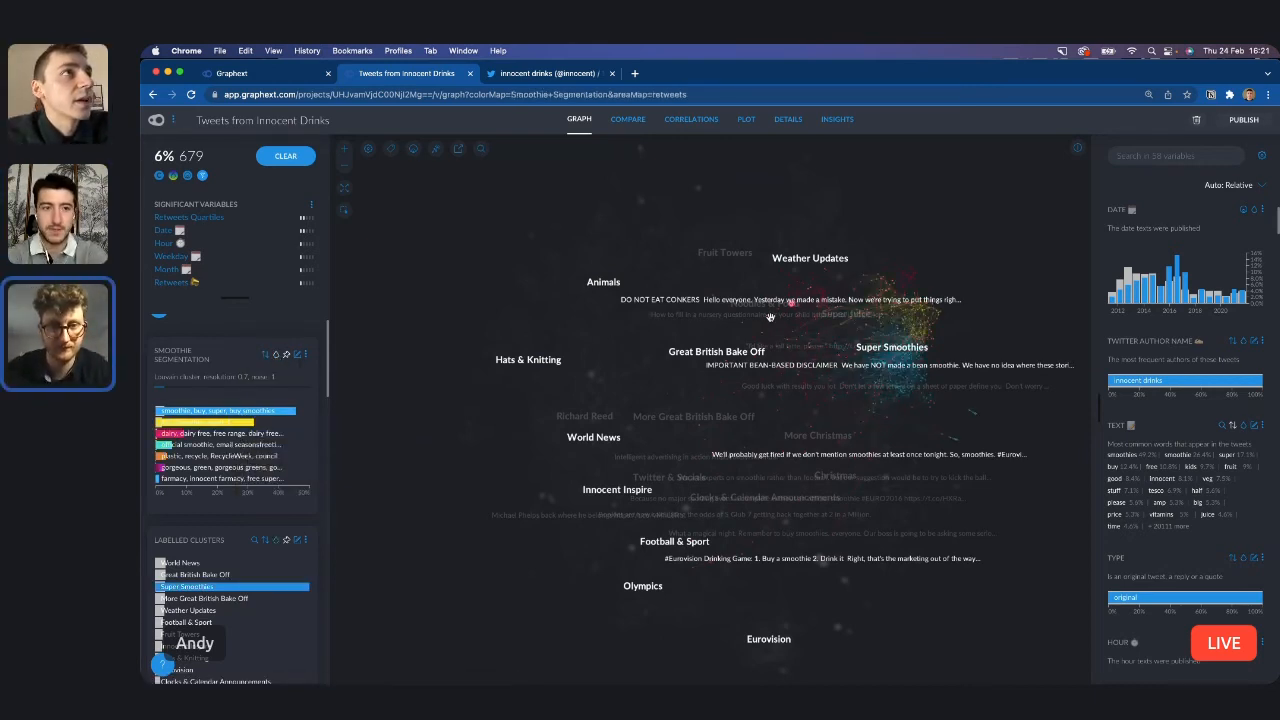
# Open the "BREAKING BREAKFAST NEWS" tweet about the new dairy free range in the graph and select its neighbors.
pyautogui.scroll(5, 951, 295)
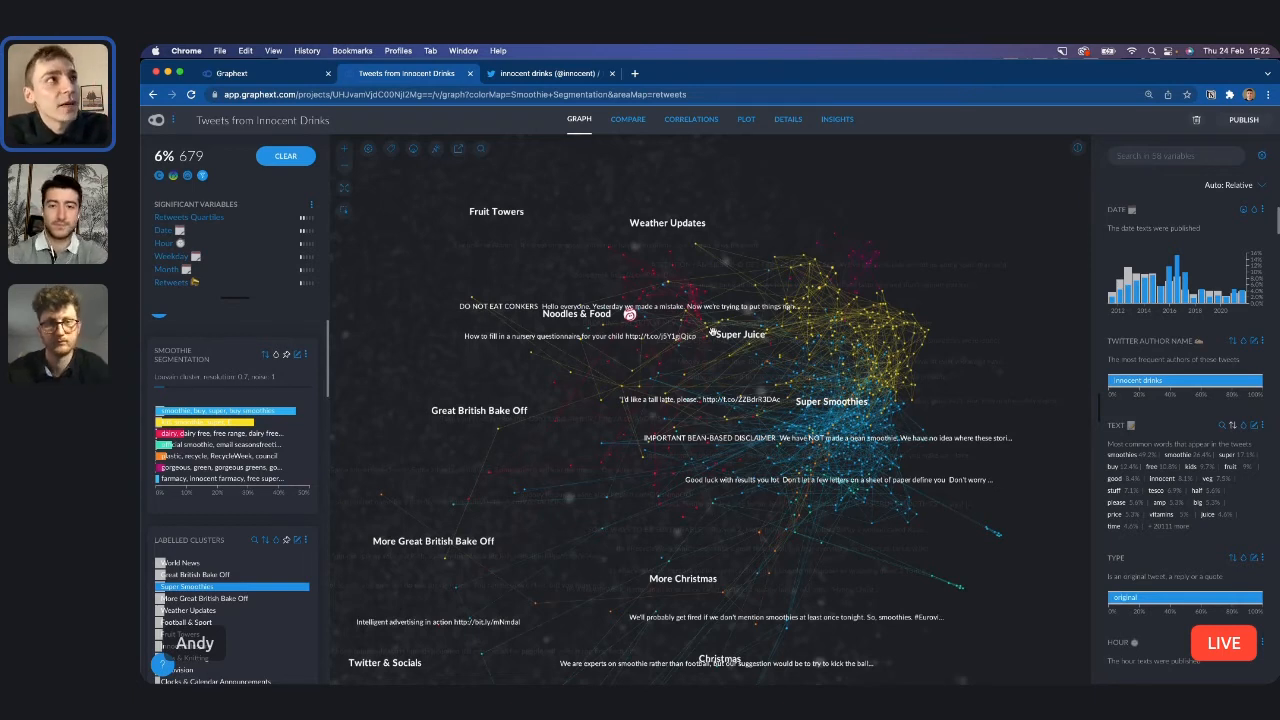
pyautogui.scroll(5, 670, 270)
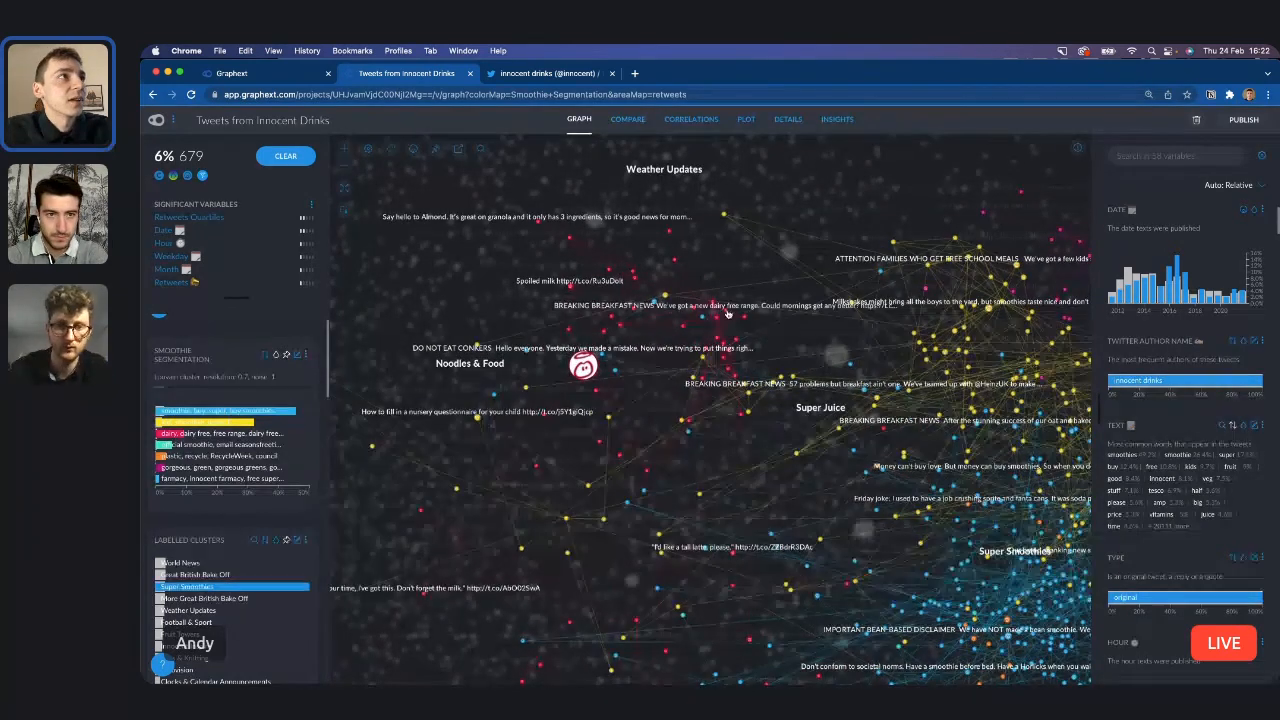
pyautogui.click(725, 315)
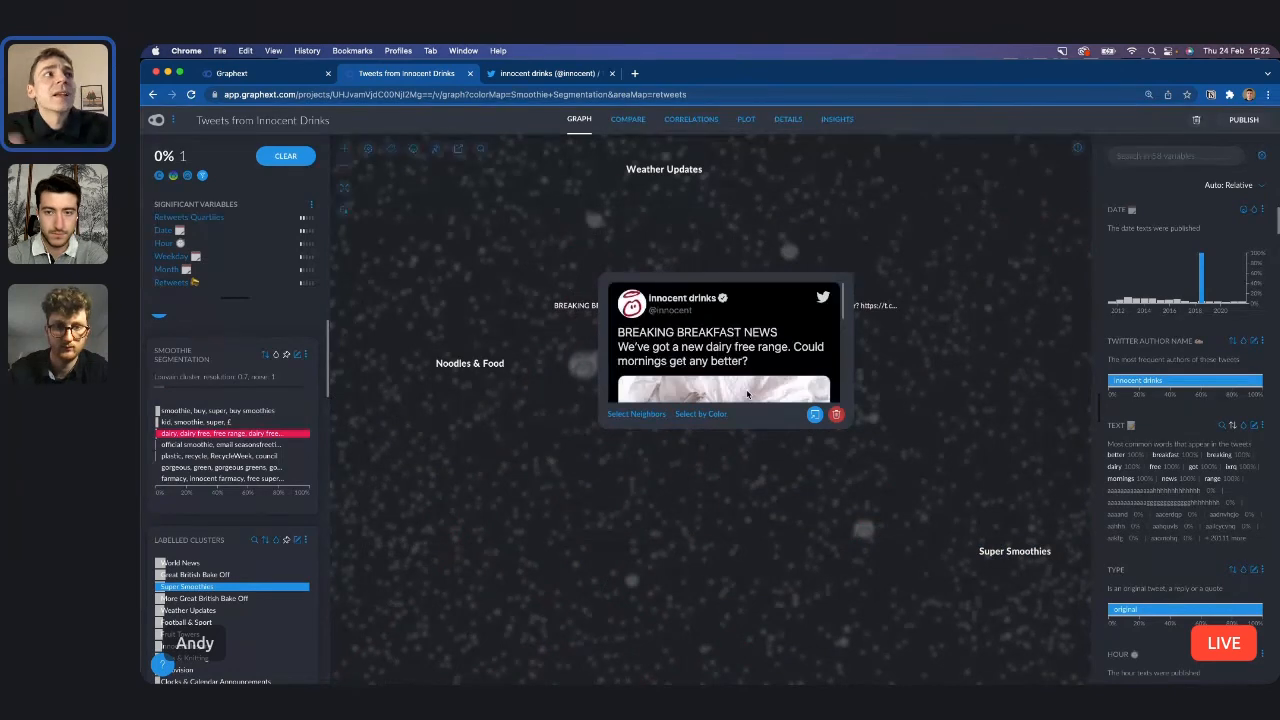
pyautogui.scroll(-1, 747, 394)
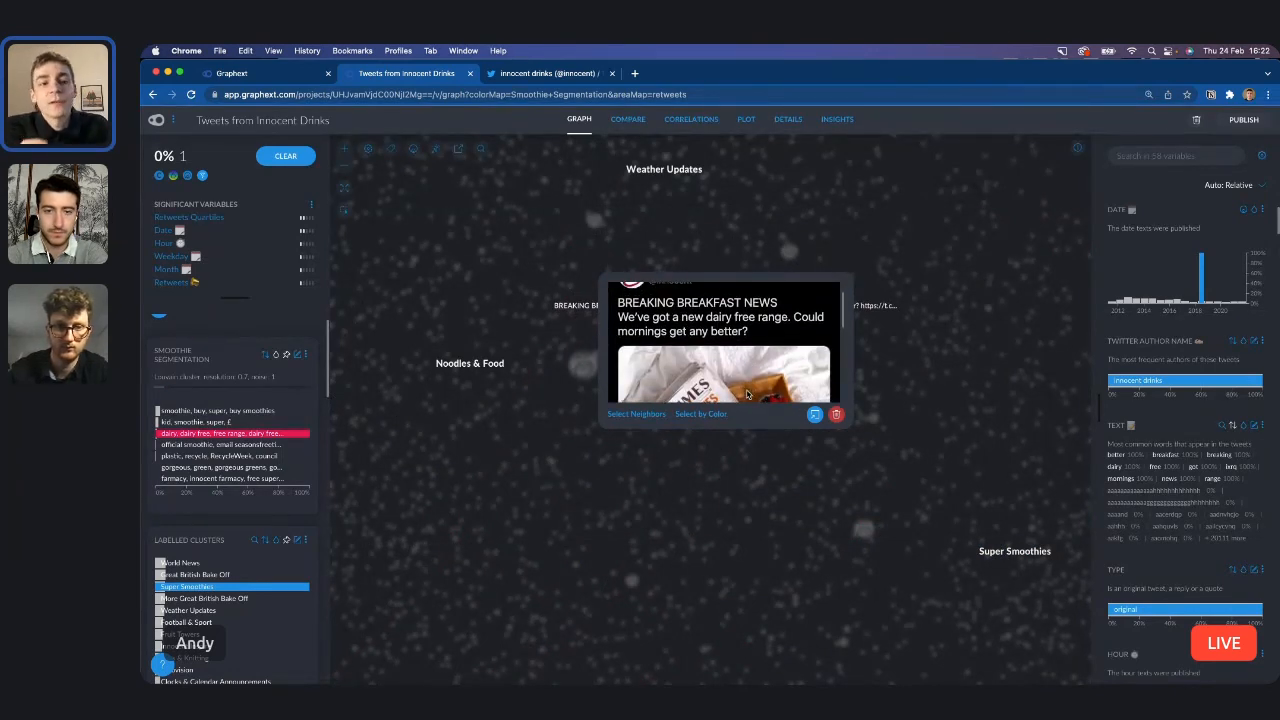
pyautogui.click(636, 414)
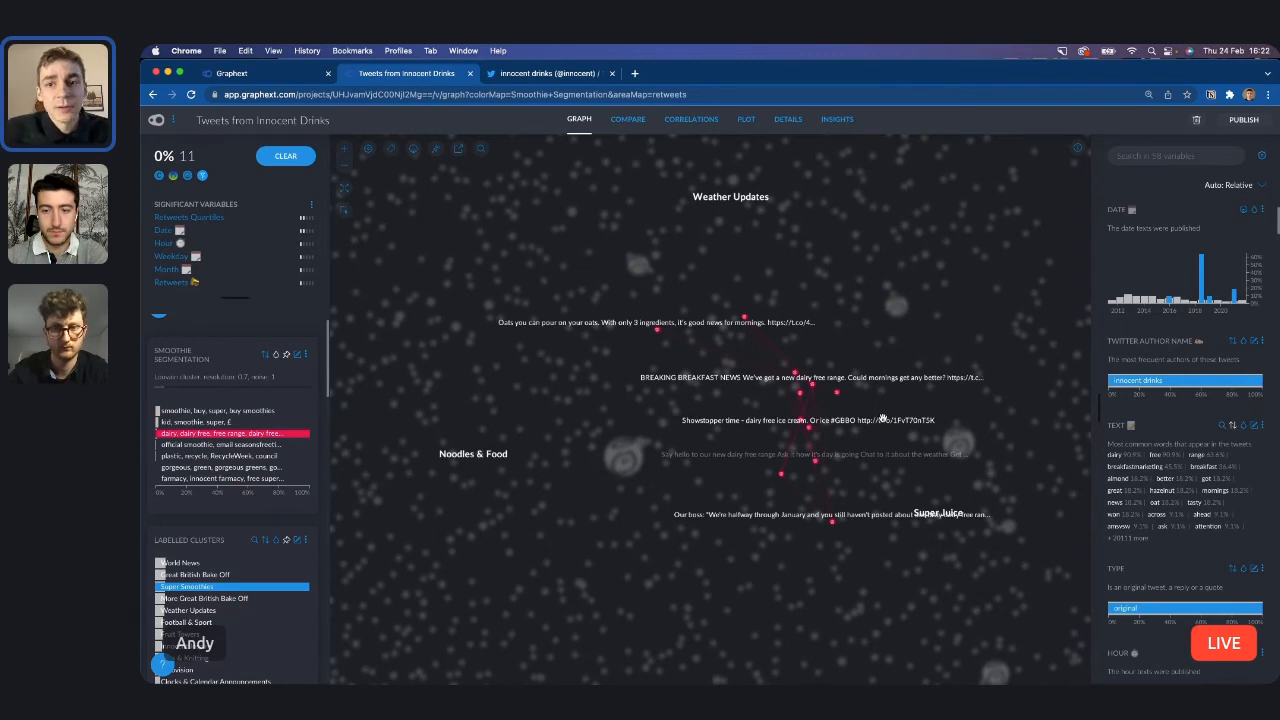
# Clear the tweet selection and show only the Eurovision labelled cluster's tweets in the Details table.
pyautogui.click(285, 158)
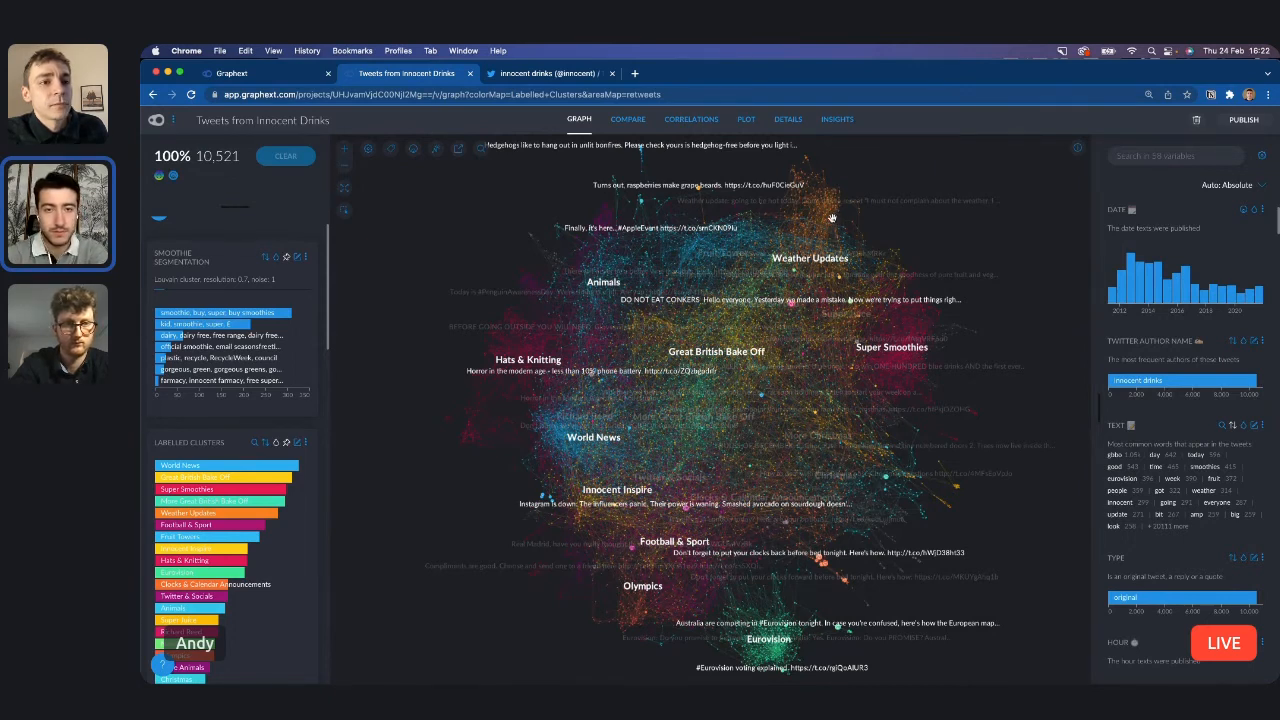
pyautogui.click(788, 120)
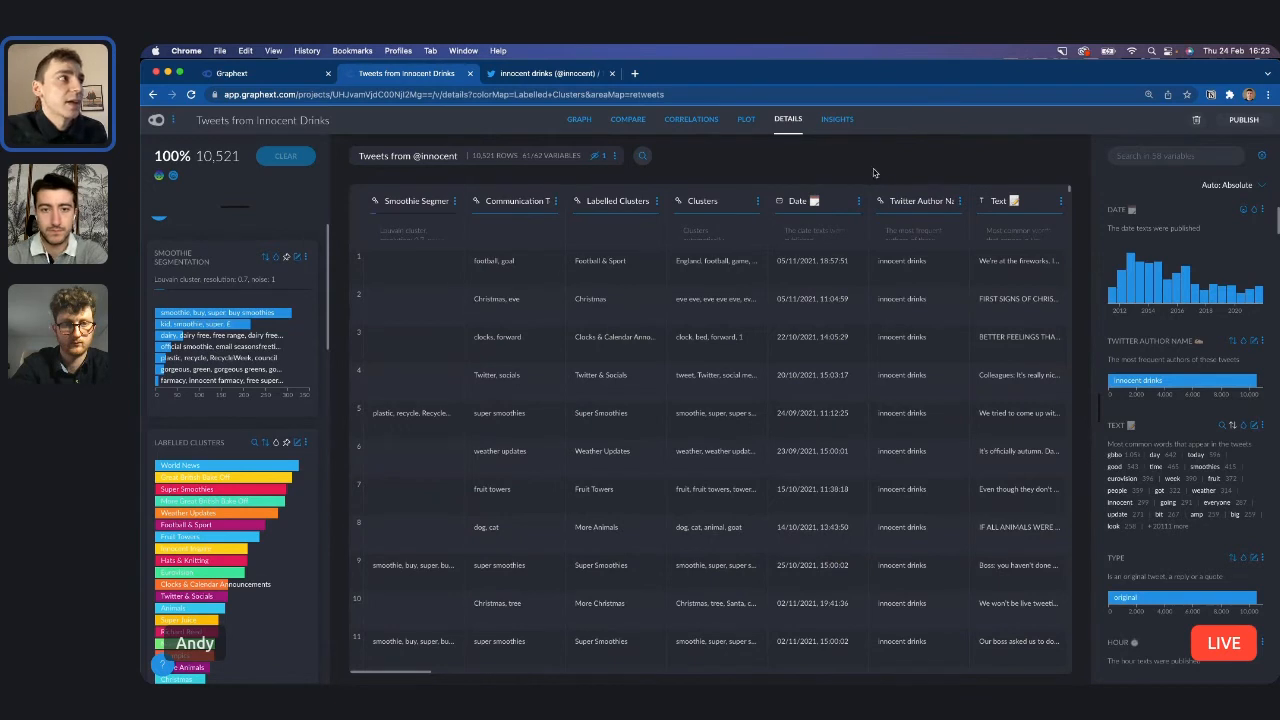
pyautogui.scroll(-3, 215, 480)
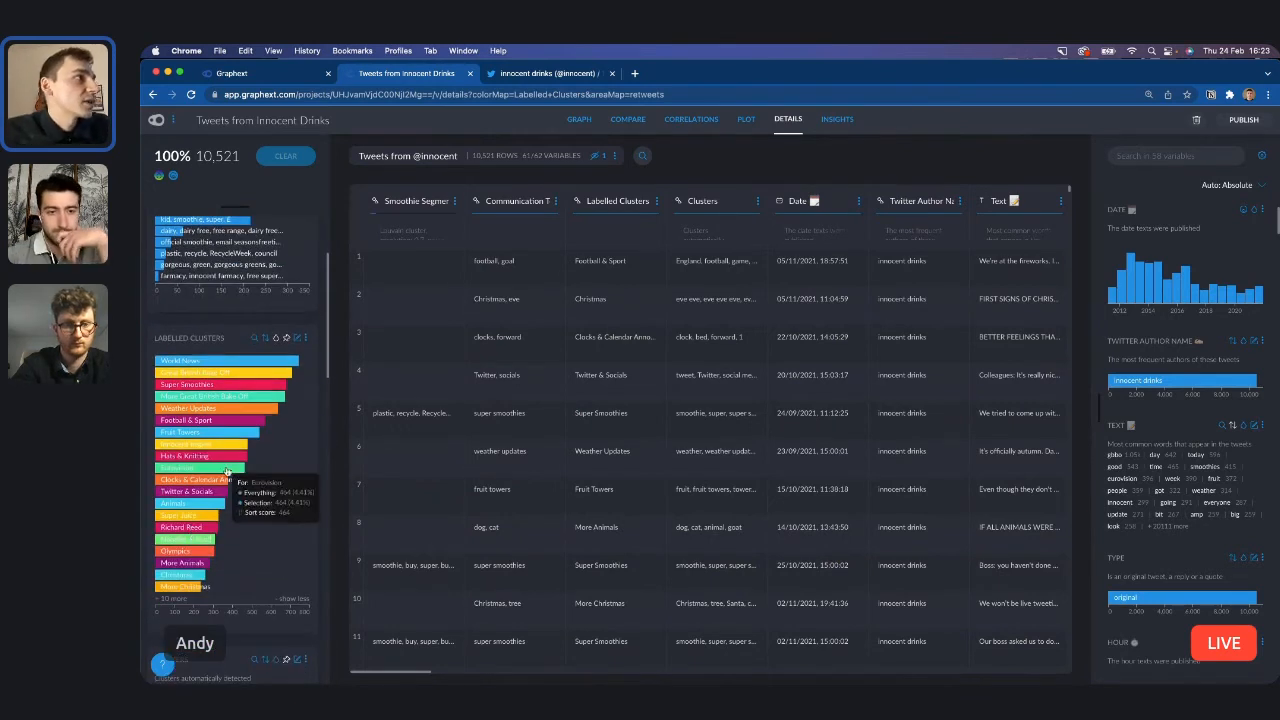
pyautogui.click(227, 468)
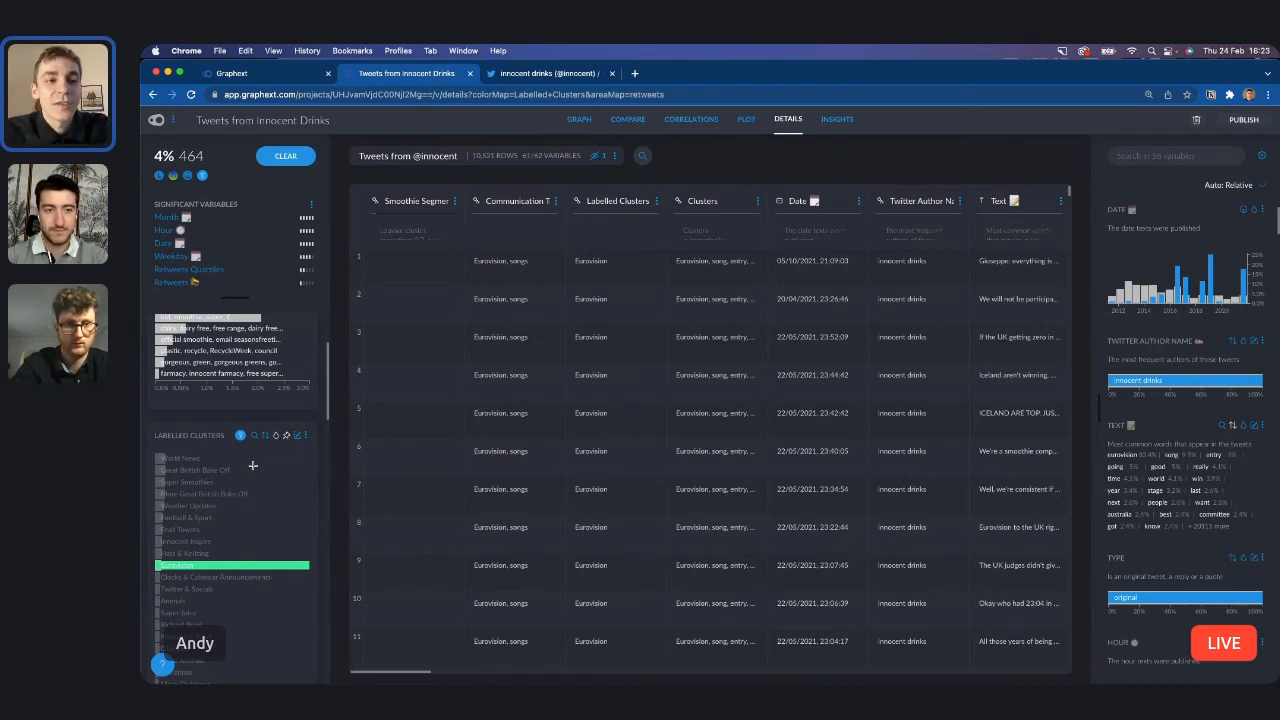
# Find the Retweets variable and examine its statistics and distribution for the Eurovision tweets.
pyautogui.click(1158, 151)
pyautogui.write('ret')
pyautogui.click(1165, 176)
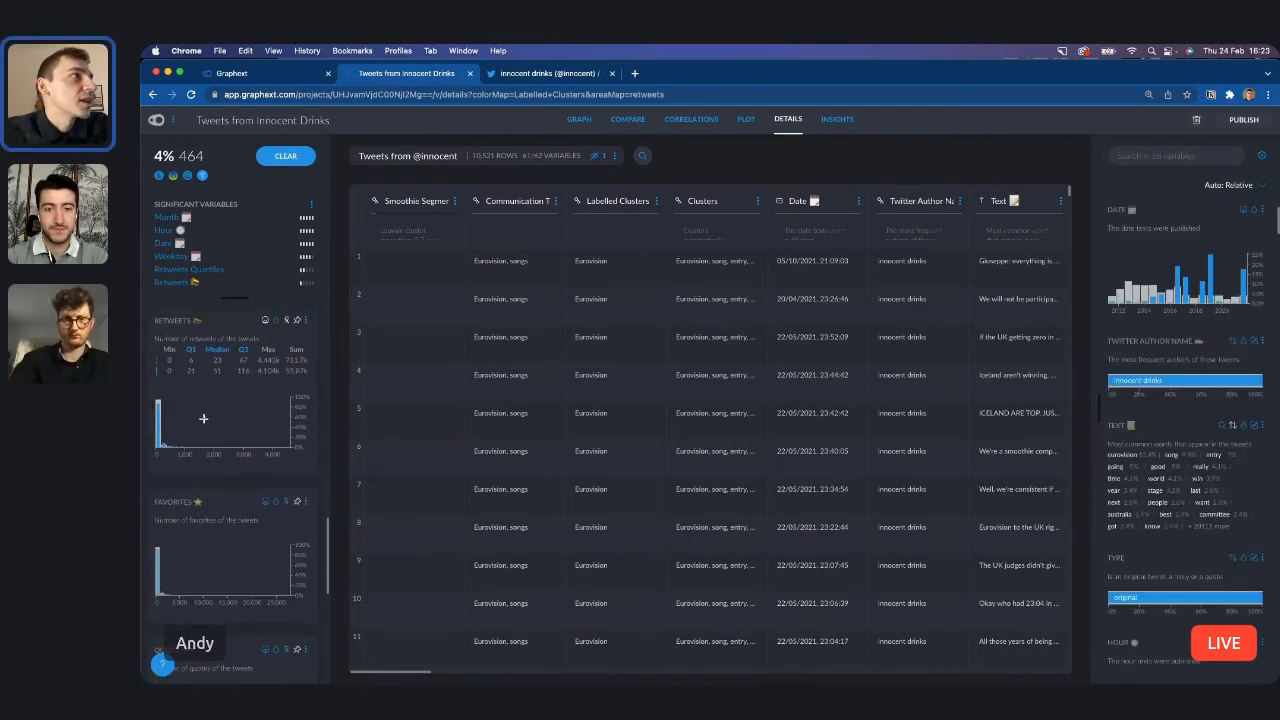
pyautogui.scroll(5, 175, 428)
pyautogui.moveTo(203, 475)
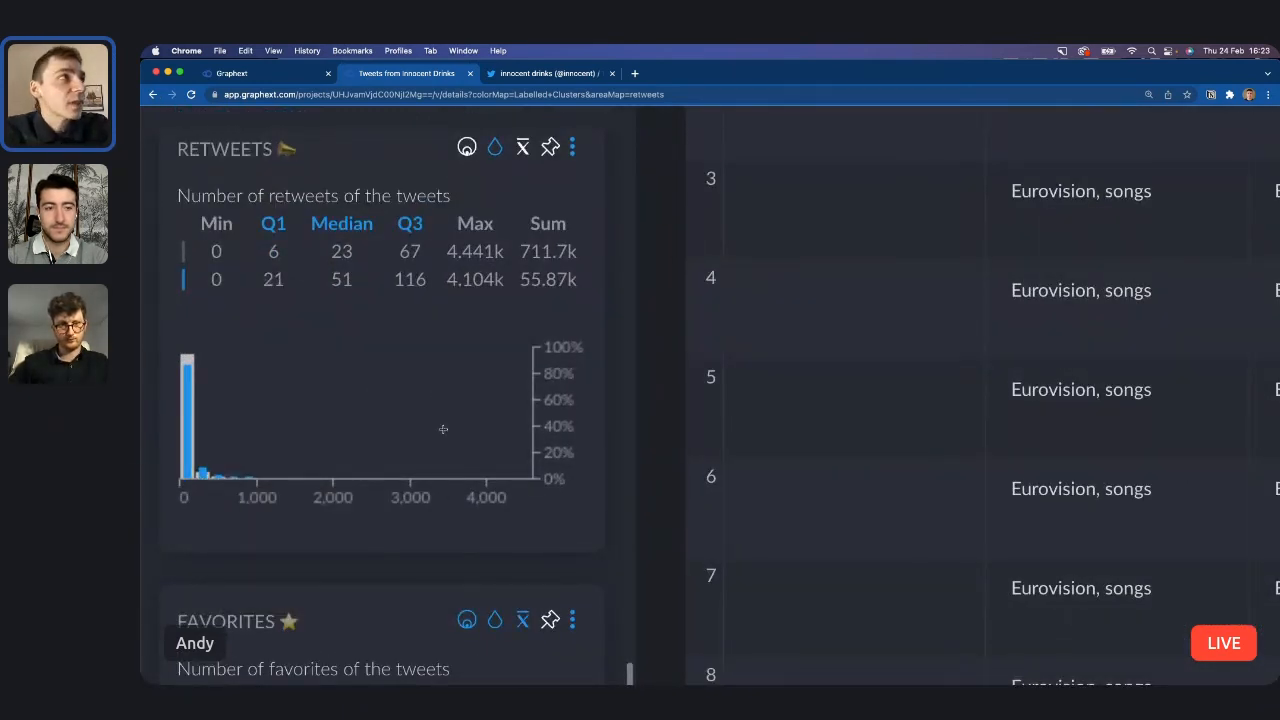
# Make a copy of the Eurovision-filtered table in Datasets and open the dataset list of the Live Analysis Sessions team.
pyautogui.scroll(-5, 443, 429)
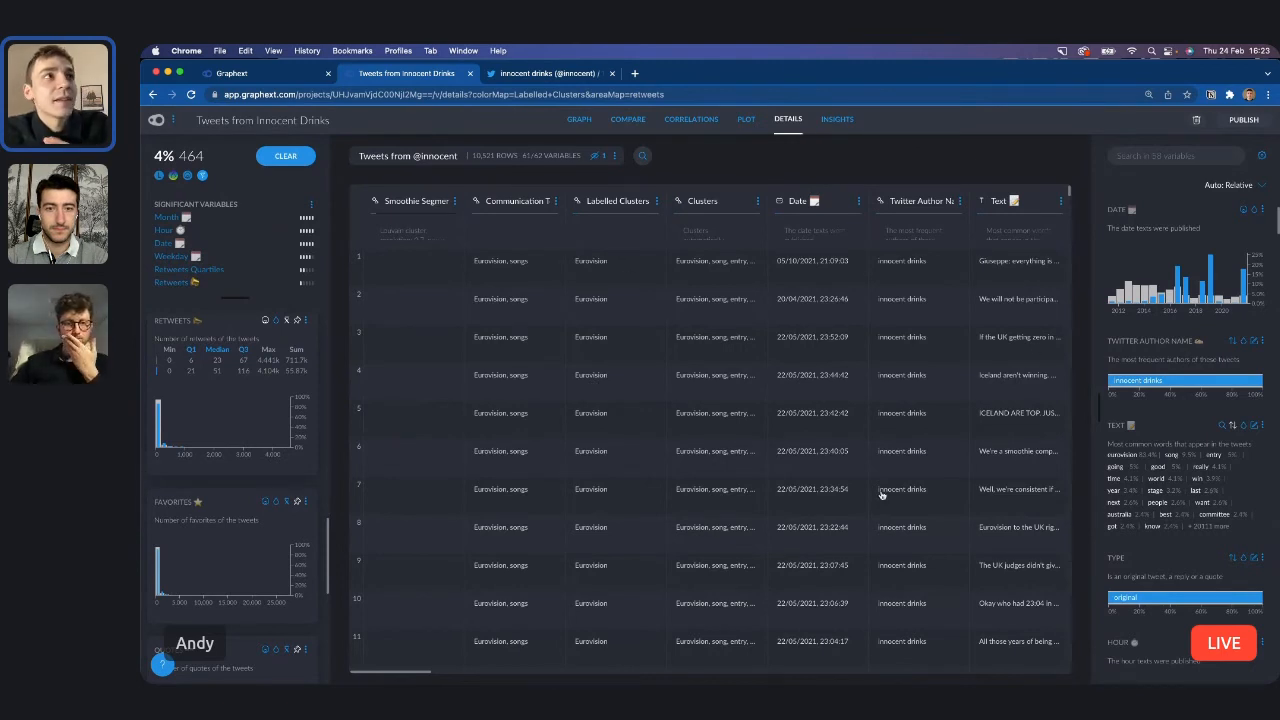
pyautogui.scroll(-5, 225, 472)
pyautogui.scroll(1, 221, 470)
pyautogui.moveTo(181, 478)
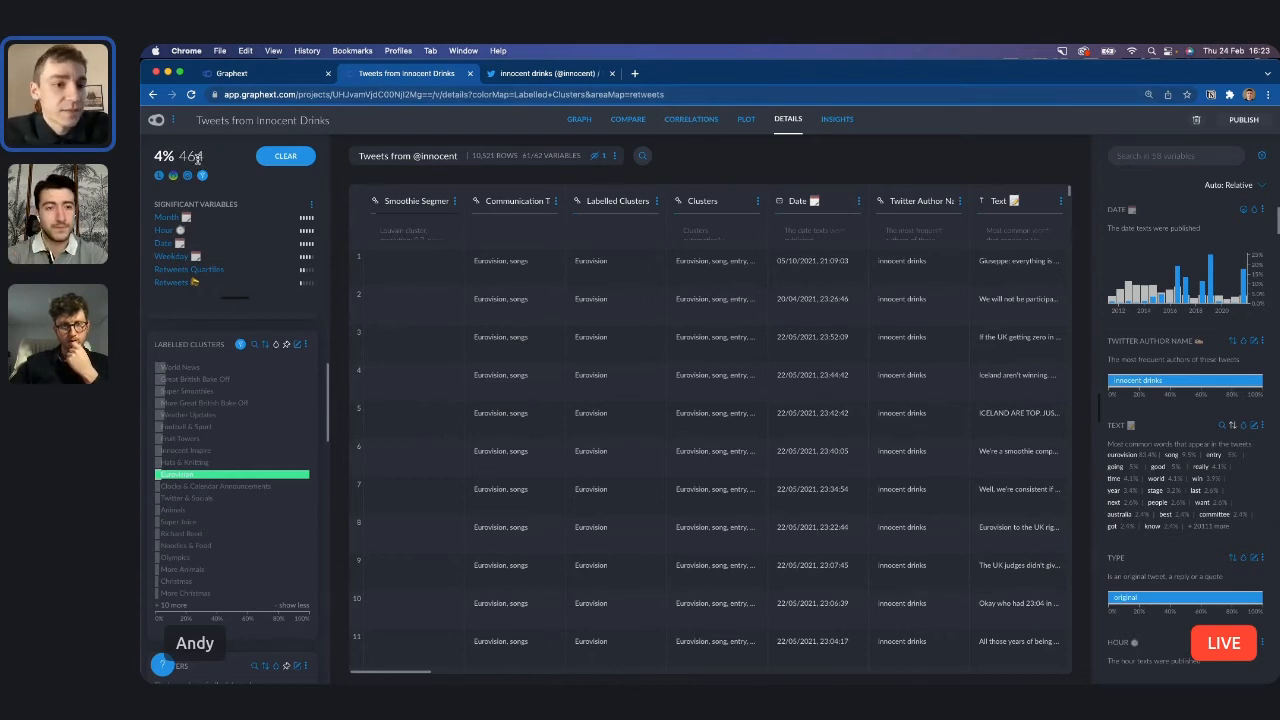
pyautogui.click(615, 156)
pyautogui.moveTo(586, 176)
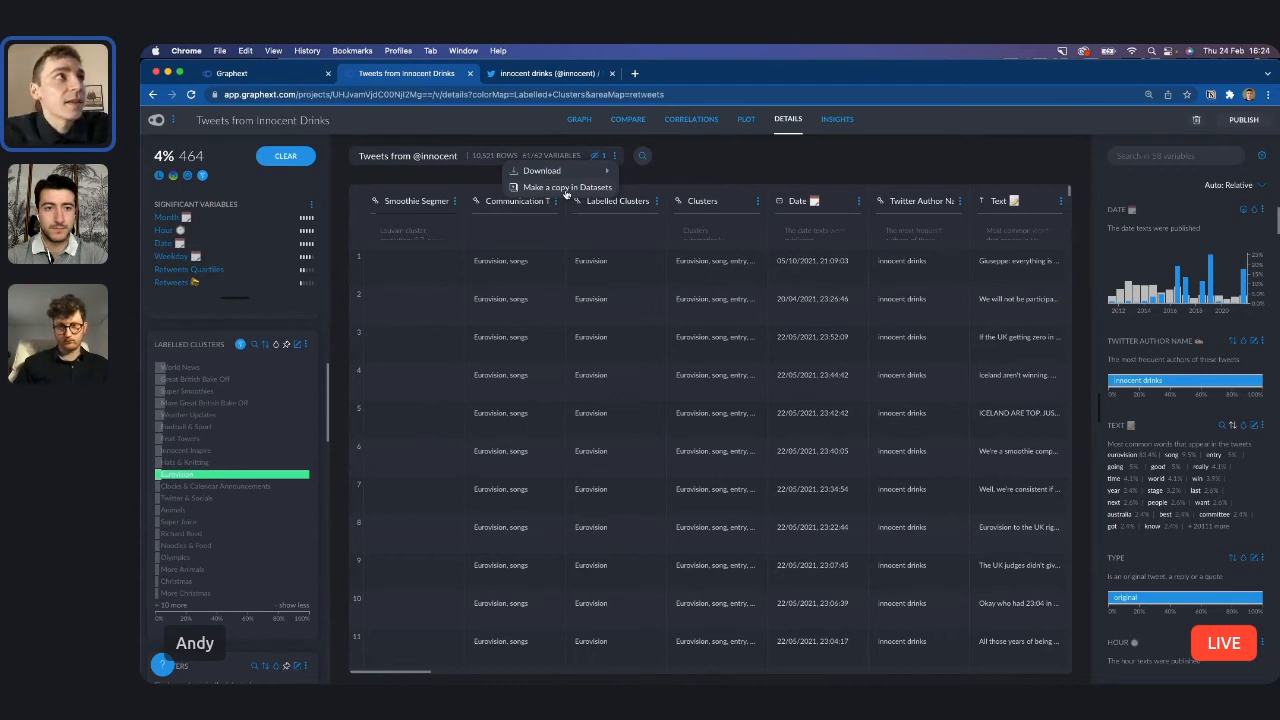
pyautogui.click(566, 188)
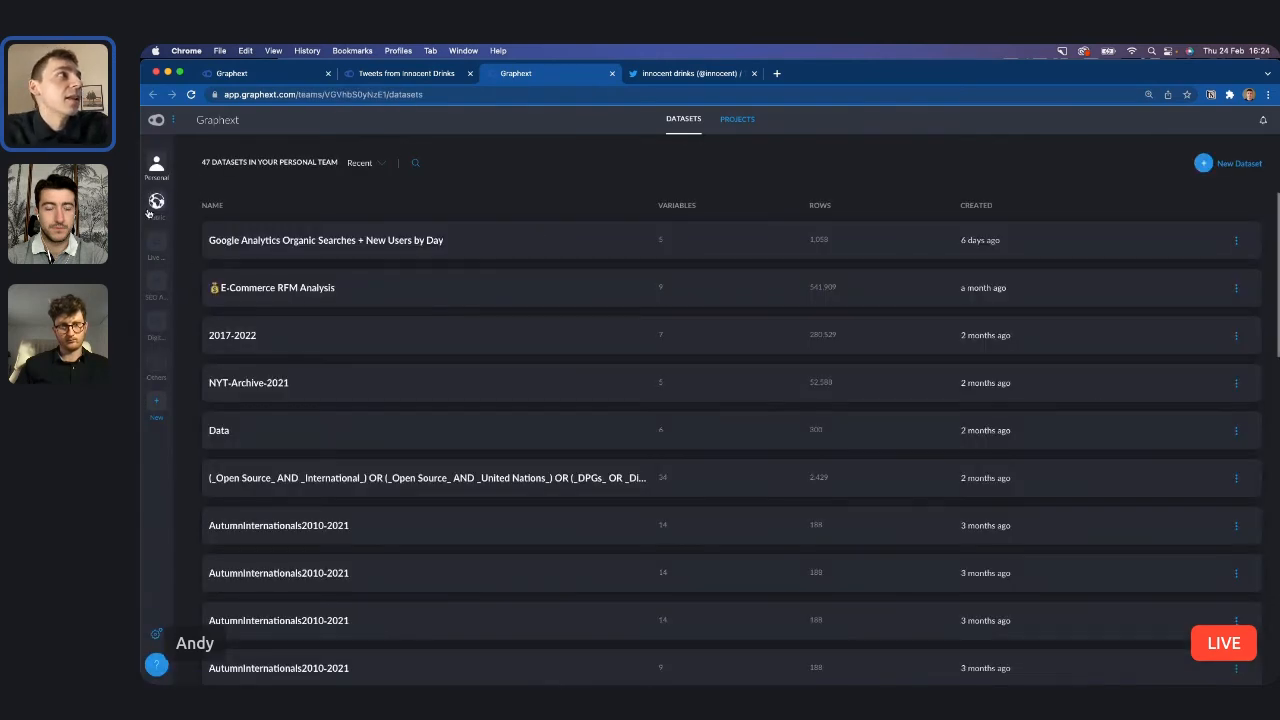
pyautogui.click(156, 240)
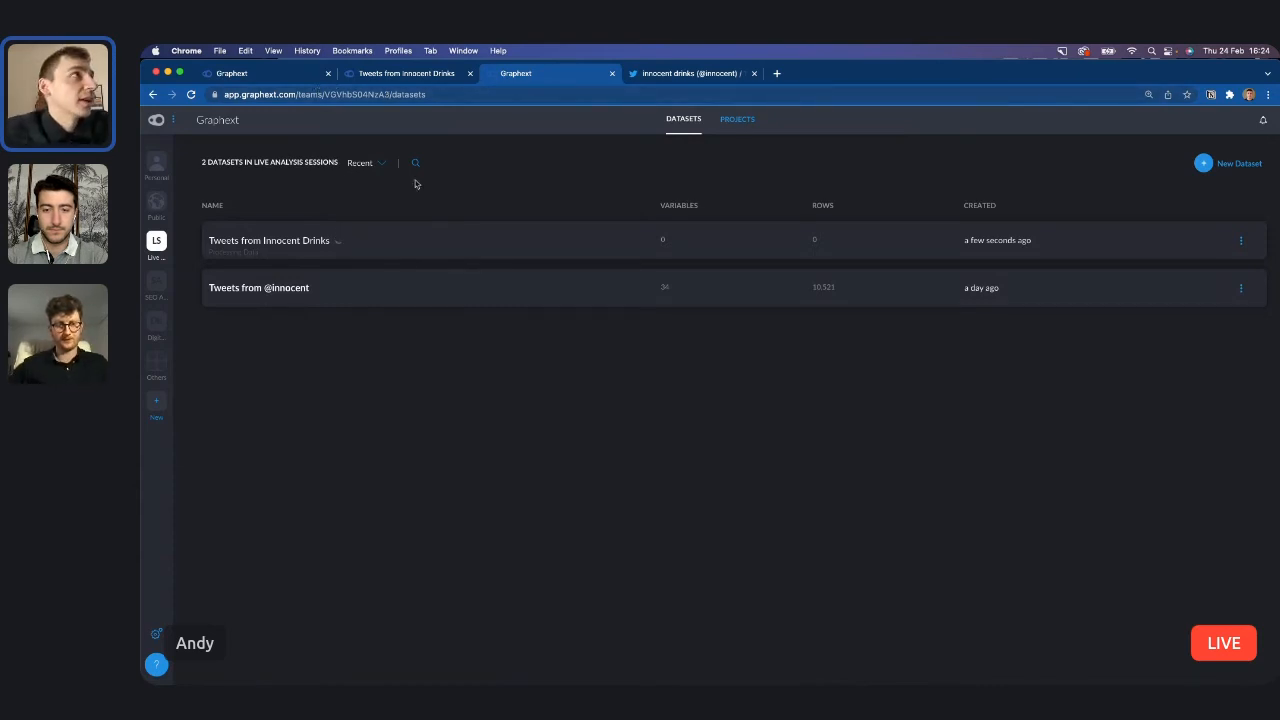
# Return to the Tweets from Innocent Drinks project, clear the Eurovision selection, and find the Retweets variable with the variable list expanded.
pyautogui.click(386, 76)
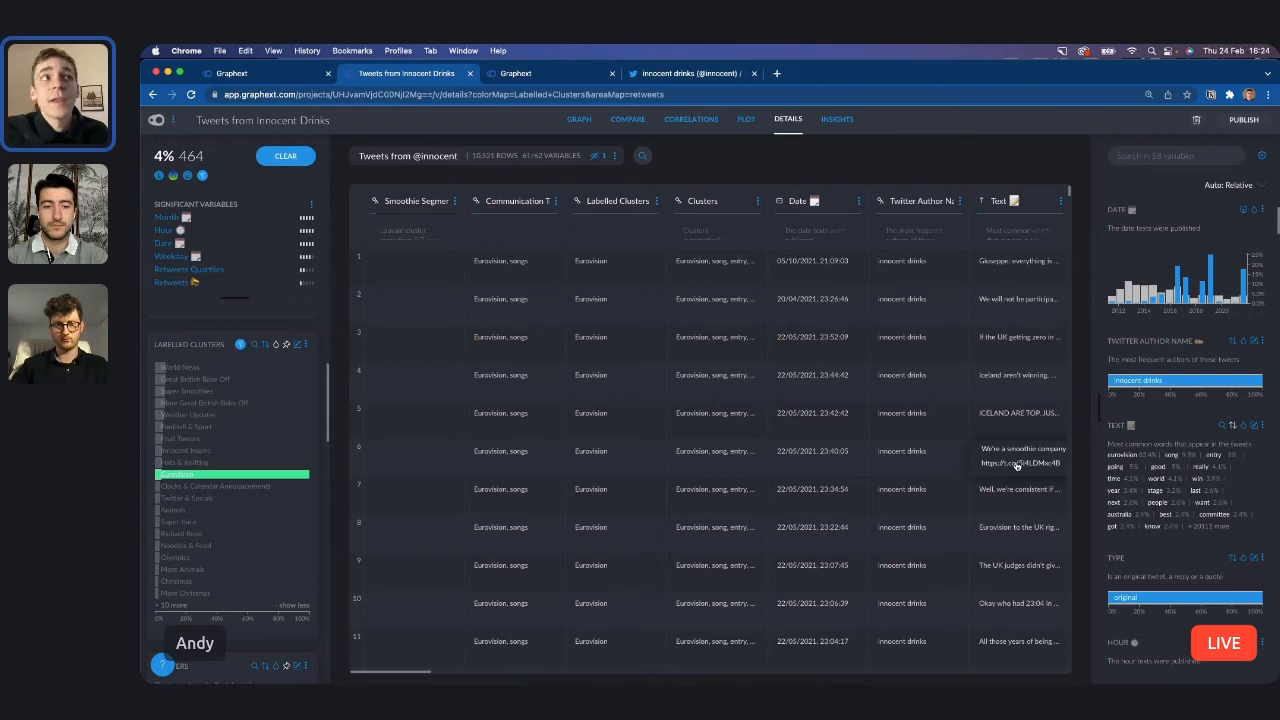
pyautogui.click(290, 158)
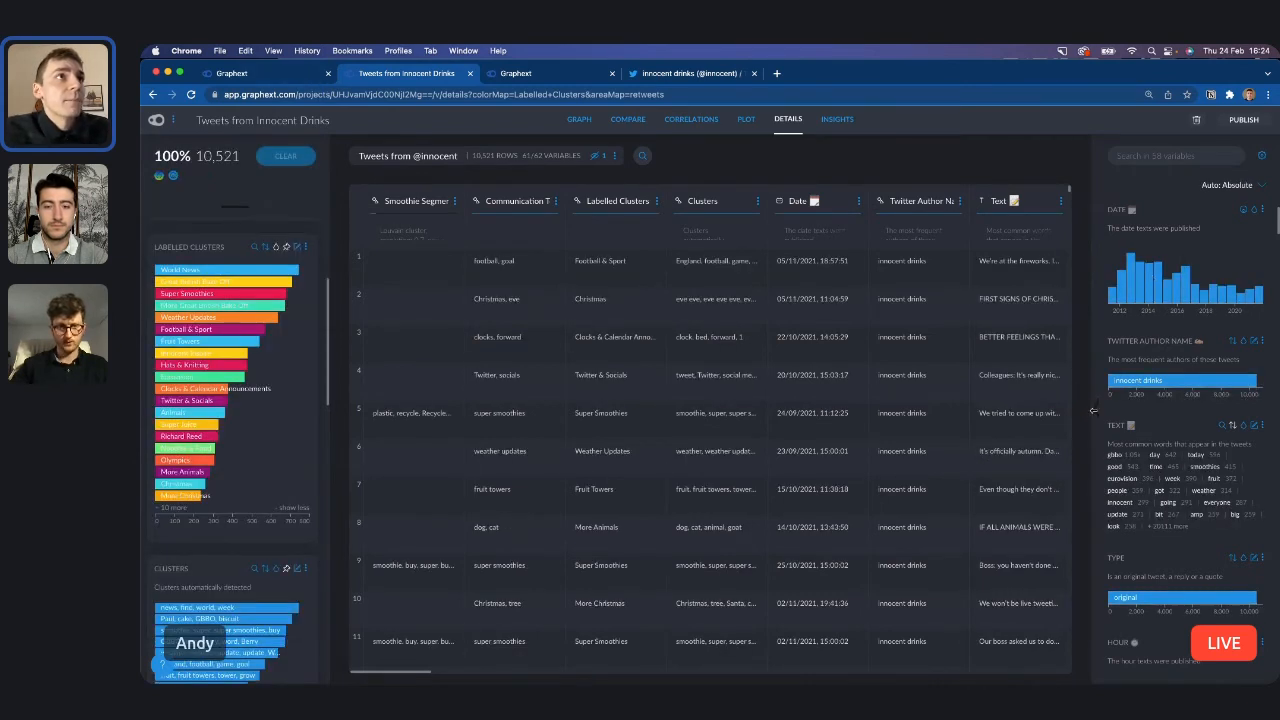
pyautogui.click(1094, 412)
pyautogui.click(1160, 155)
pyautogui.write('re')
pyautogui.click(1150, 177)
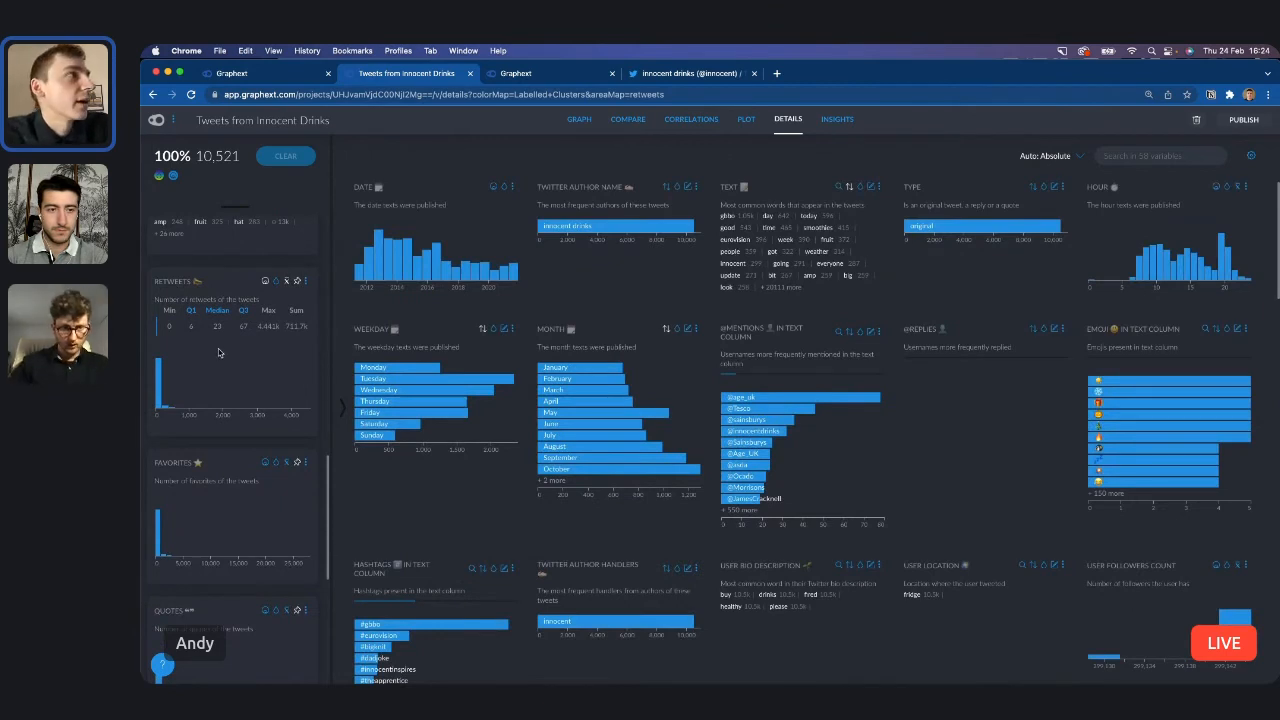
# Examine the statistics and distribution of the Retweets variable across all tweets.
pyautogui.scroll(5, 220, 354)
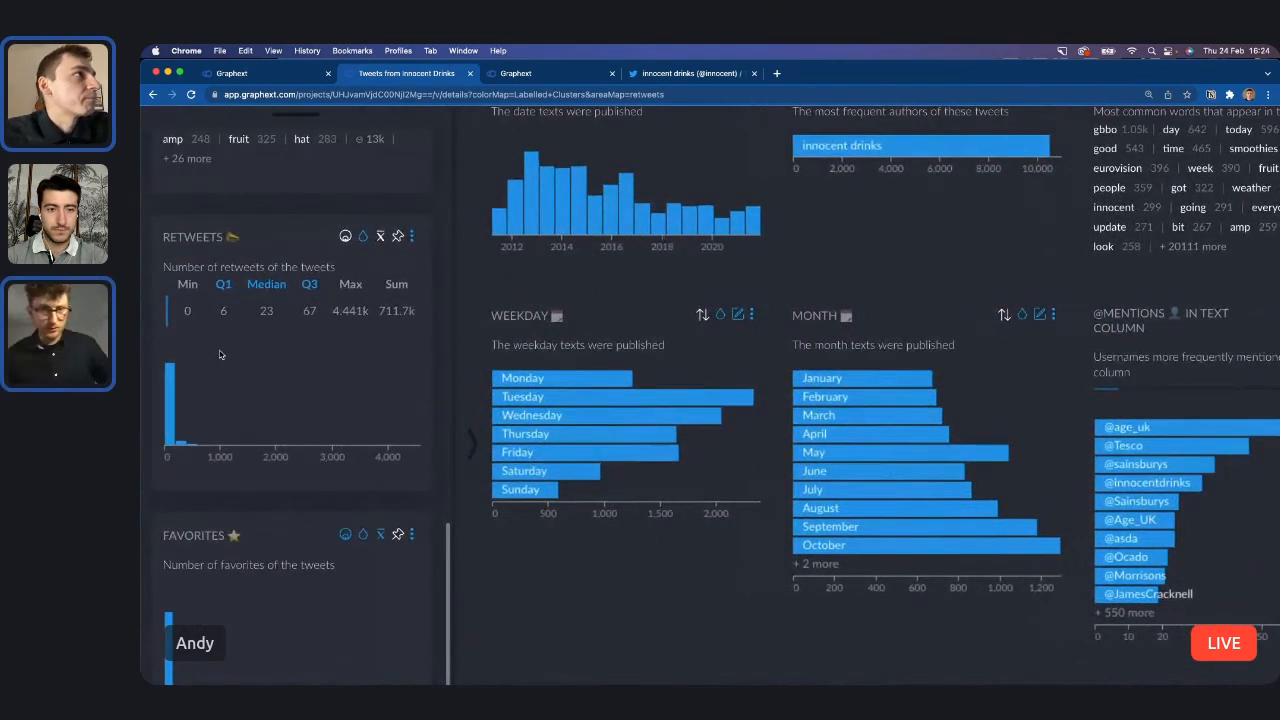
pyautogui.scroll(4, 220, 354)
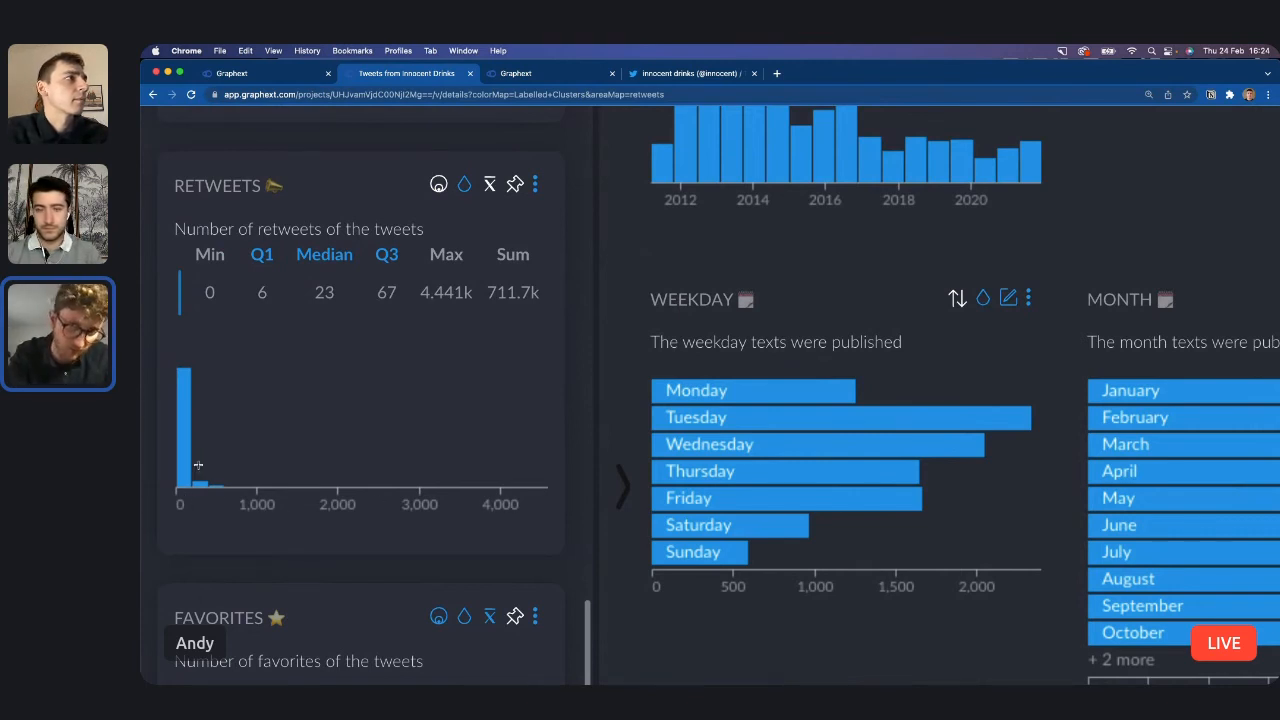
pyautogui.moveTo(186, 471)
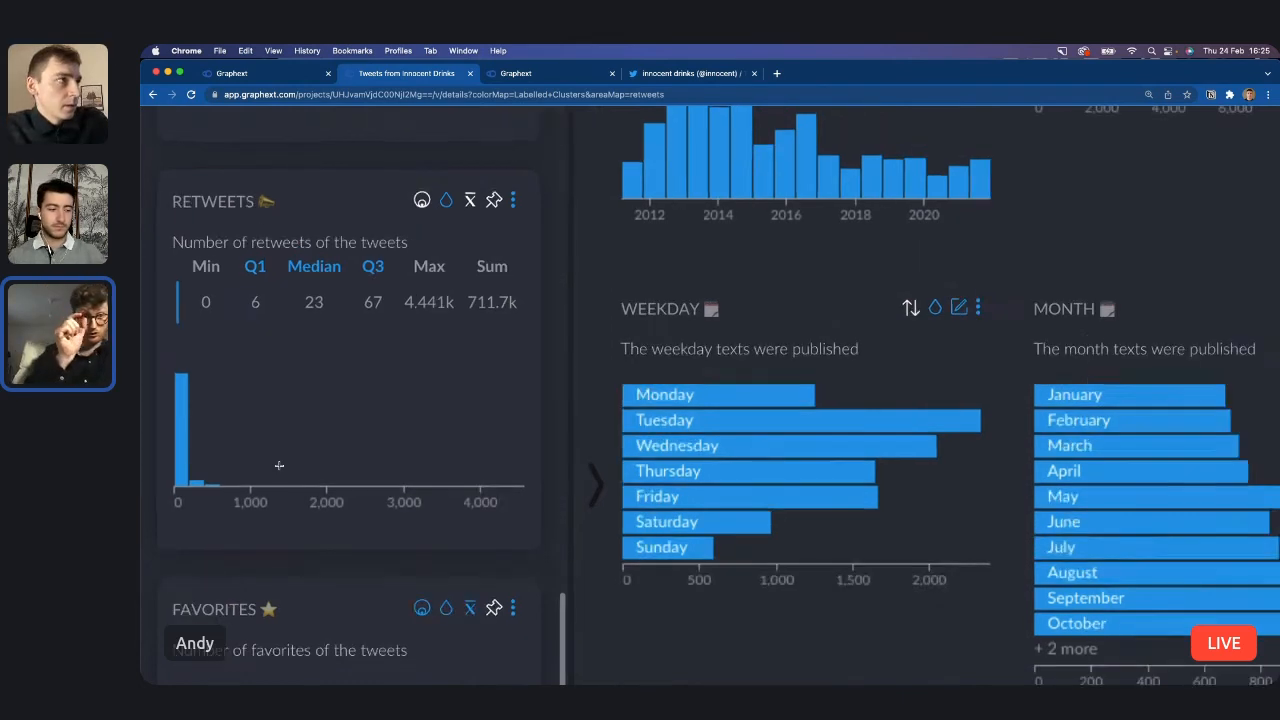
pyautogui.press('super+minus')
pyautogui.press('super+minus')
pyautogui.press('super+minus')
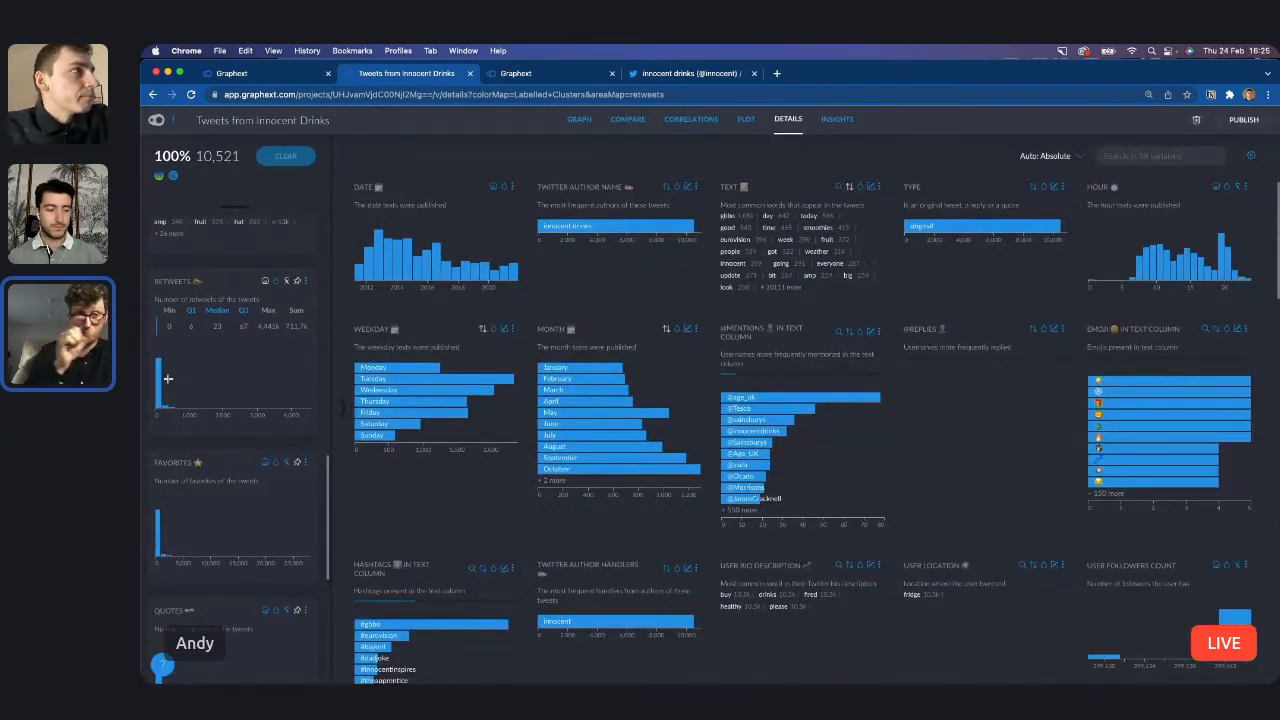
pyautogui.moveTo(158, 385)
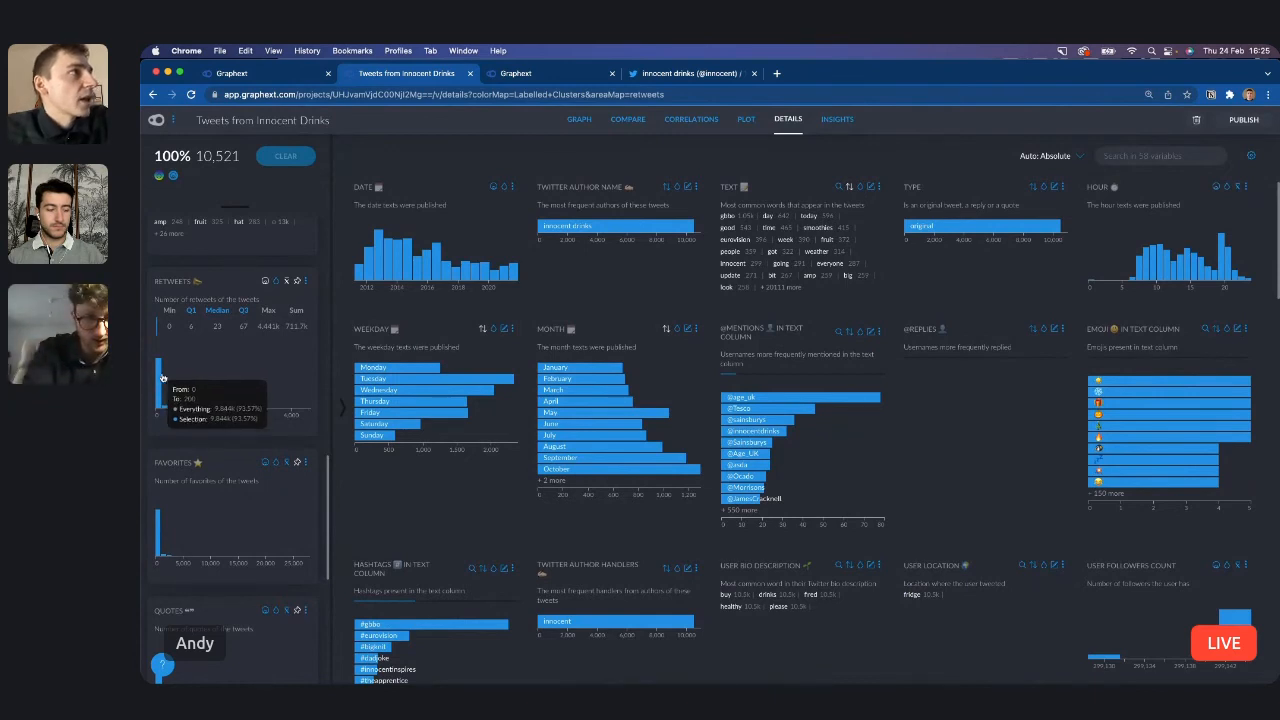
pyautogui.click(158, 385)
pyautogui.click(178, 461)
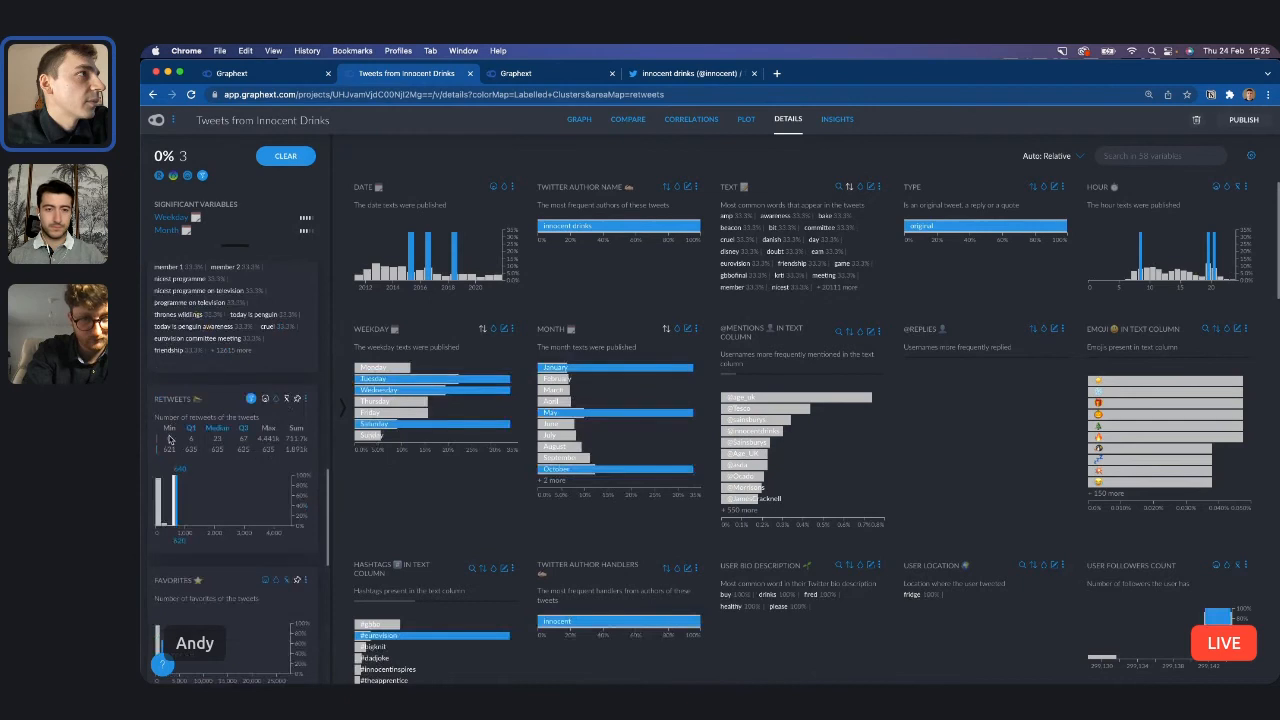
pyautogui.click(251, 398)
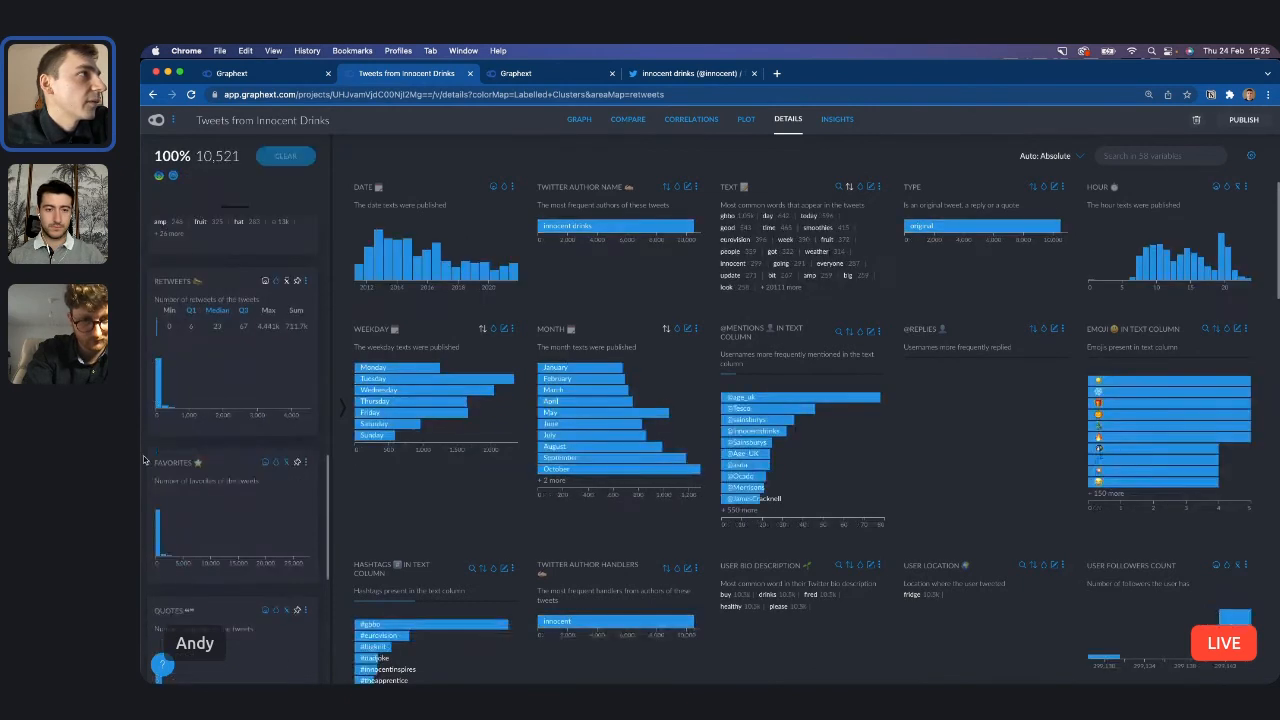
# Create a separate Retweets variable from the 0 to 200 range of its distribution and remove the range filter.
pyautogui.click(158, 396)
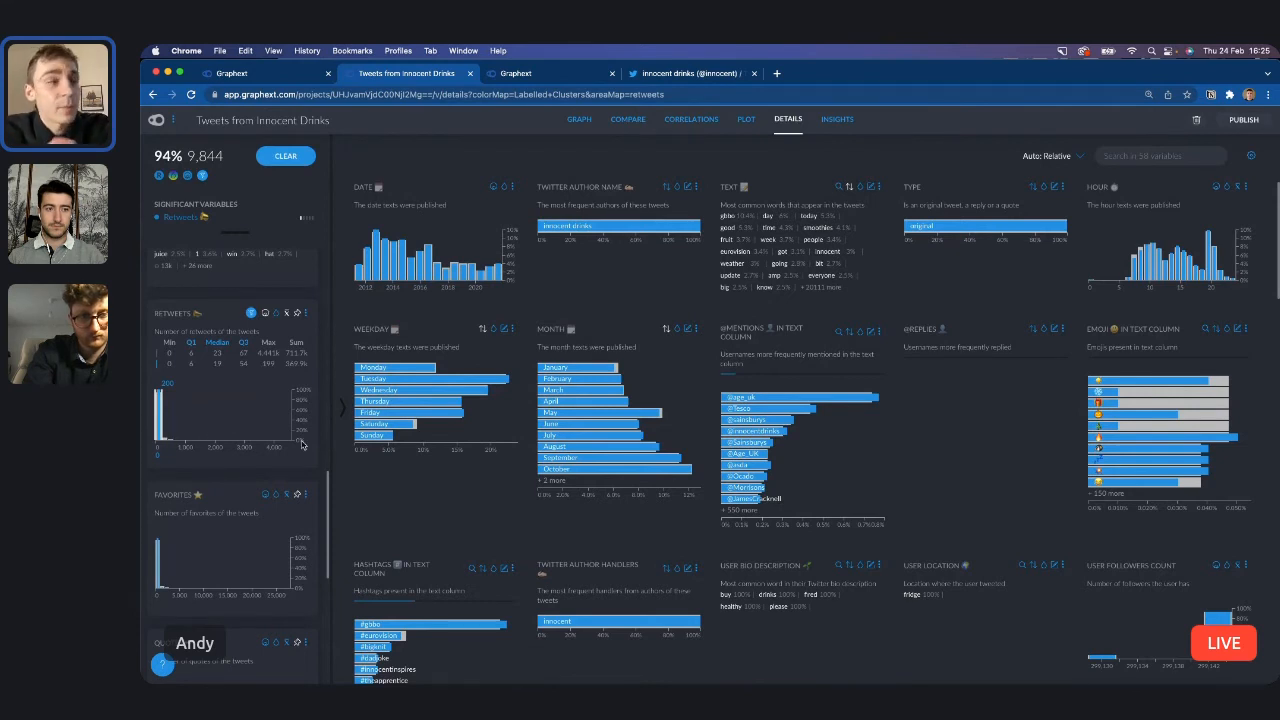
pyautogui.click(306, 314)
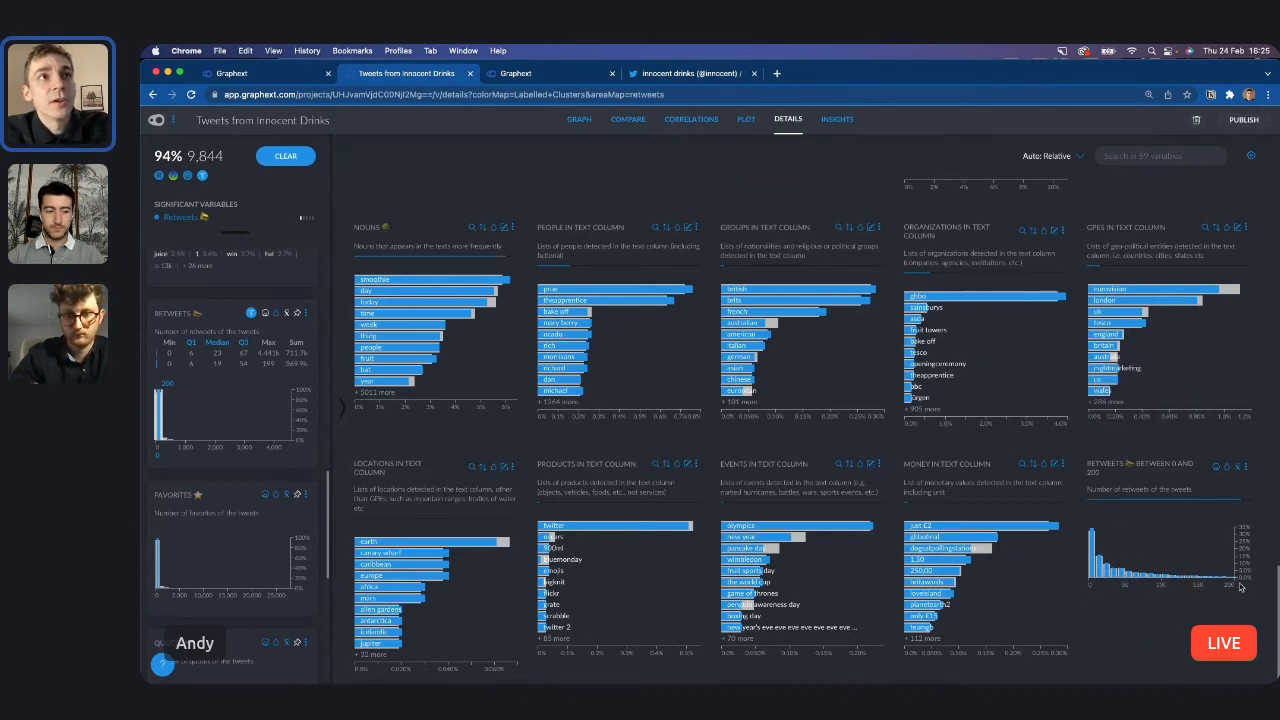
pyautogui.moveTo(1232, 505)
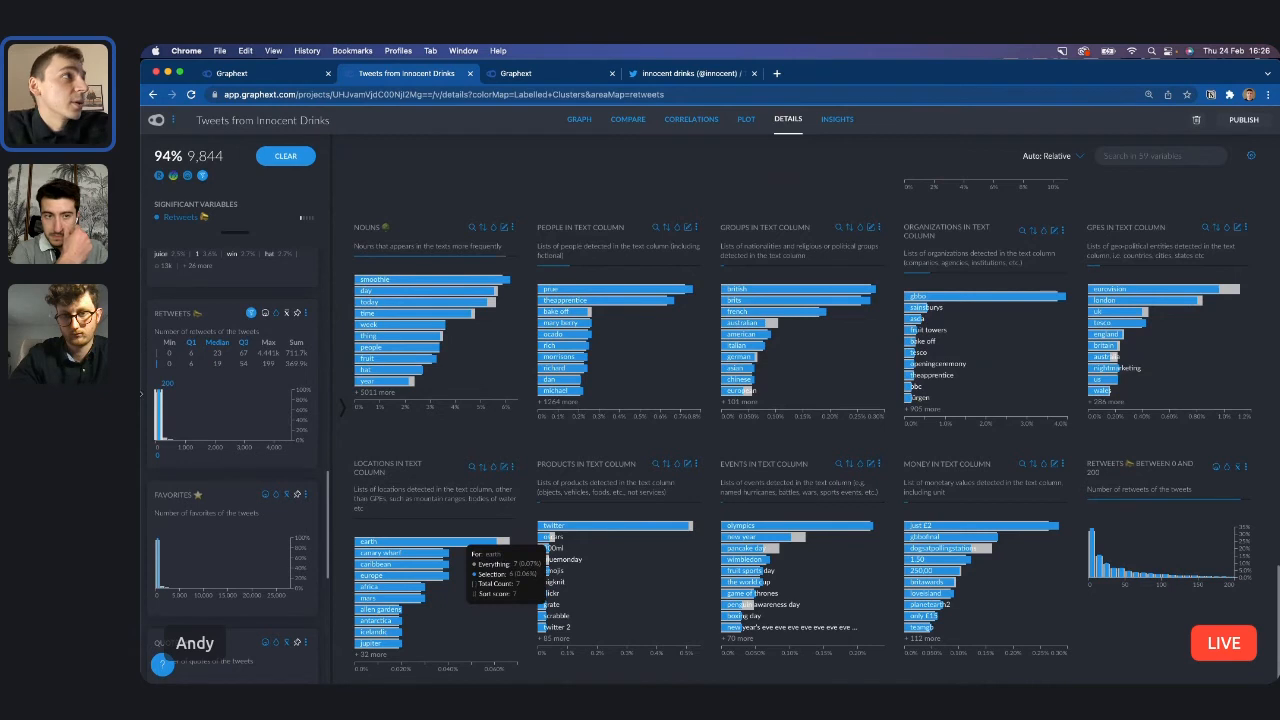
pyautogui.click(253, 316)
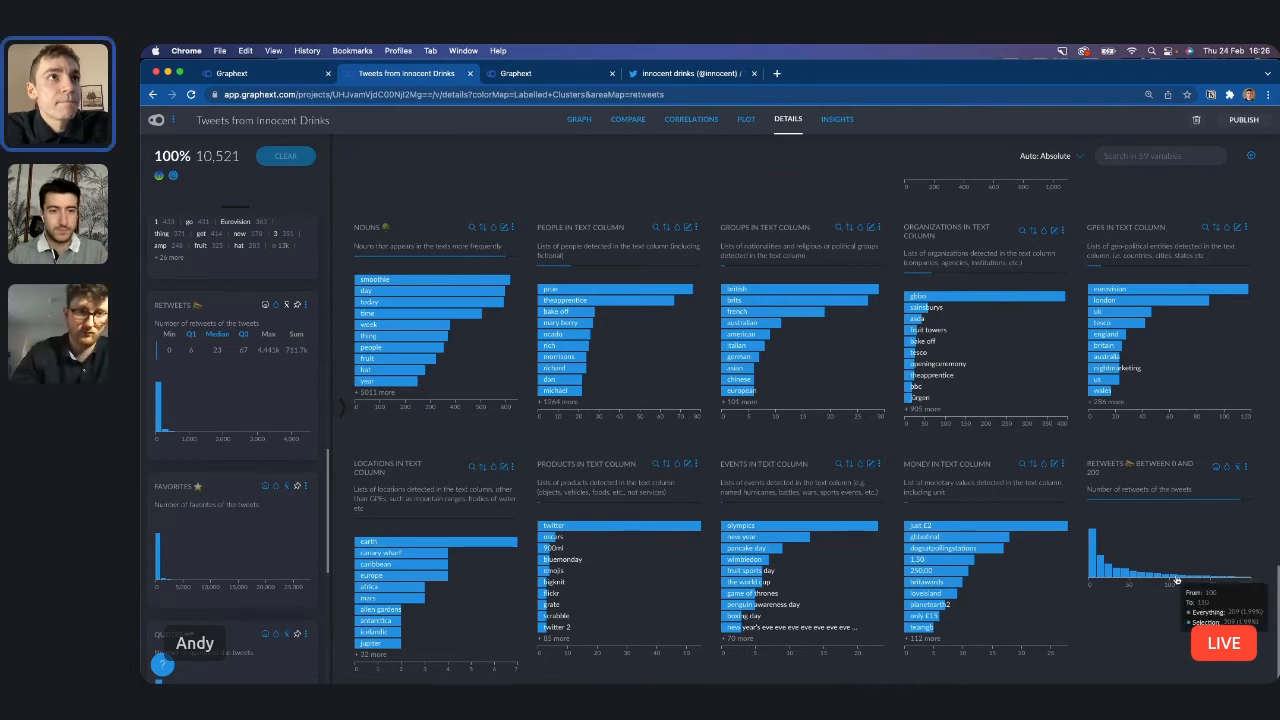
# Filter the new Retweets between 0 and 200 variable to the 100 to 200 range and remove that filter.
pyautogui.moveTo(1169, 584); pyautogui.dragTo(1249, 594)
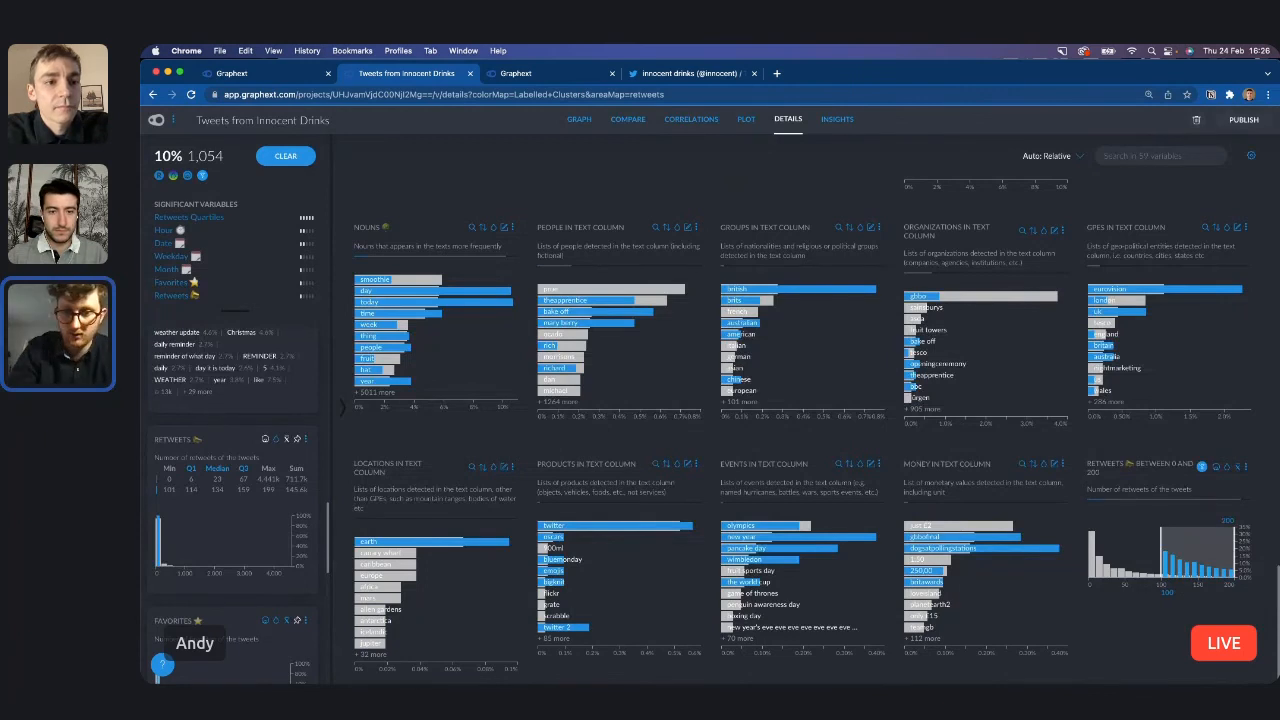
pyautogui.click(1204, 470)
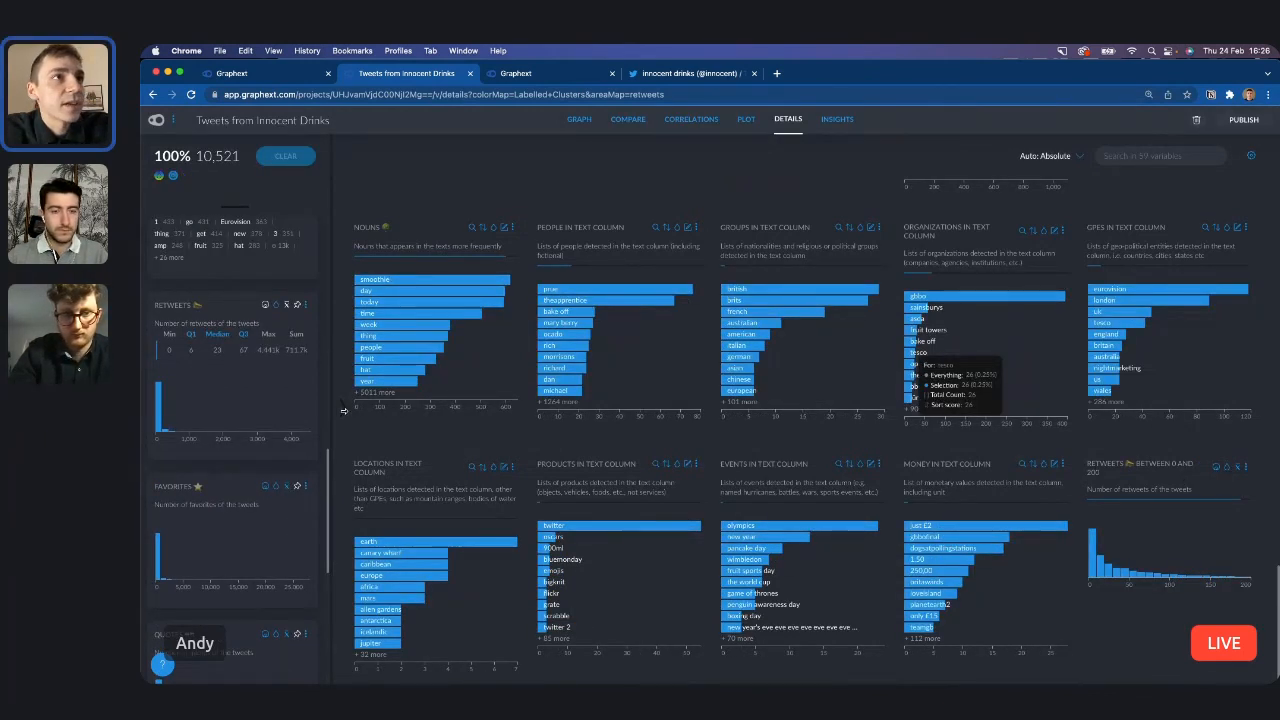
# Collapse the variable list, switch to the graph and color it by the Retweets between 0 and 200 variable.
pyautogui.moveTo(344, 411); pyautogui.dragTo(1257, 387)
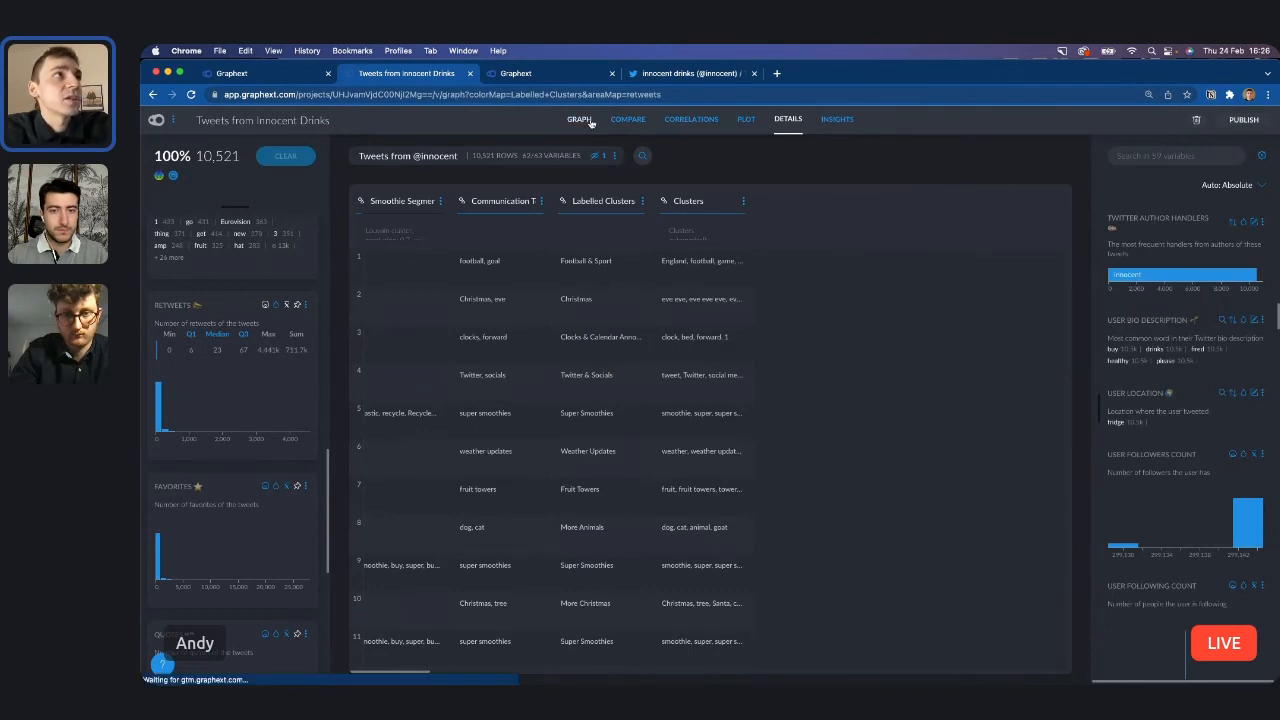
pyautogui.click(580, 119)
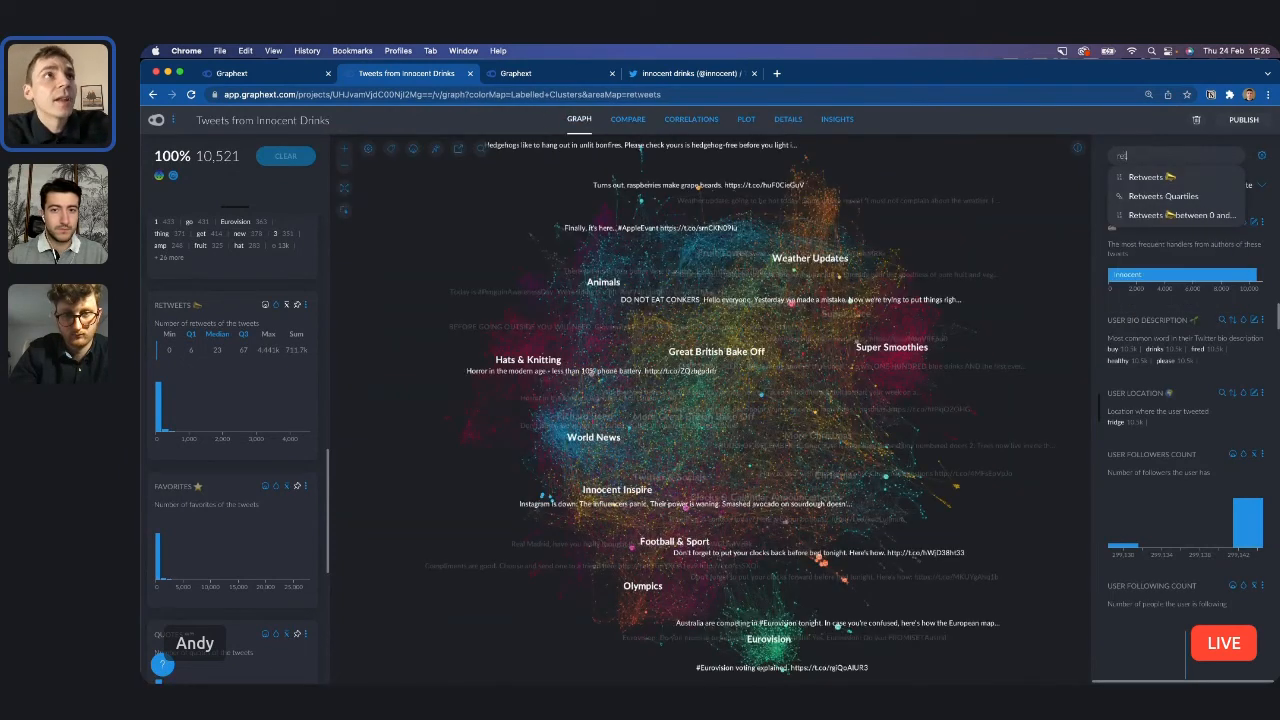
pyautogui.scroll(-10, 1170, 300)
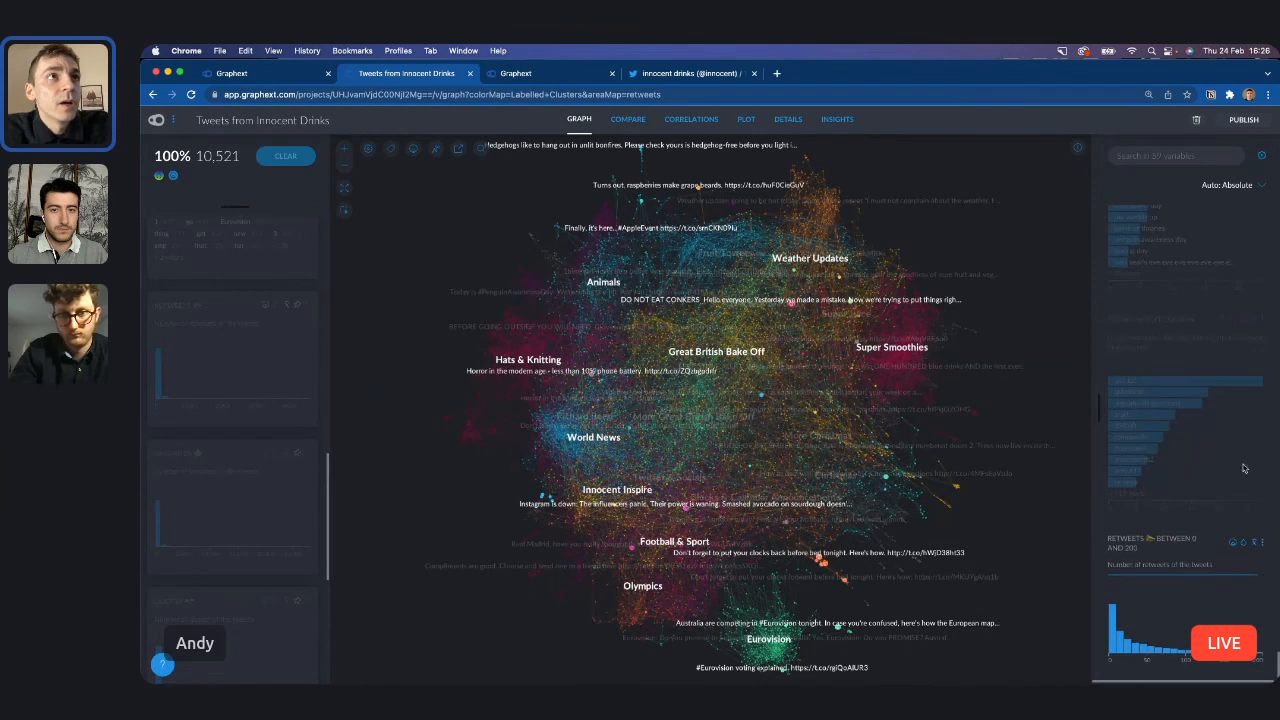
pyautogui.click(1243, 545)
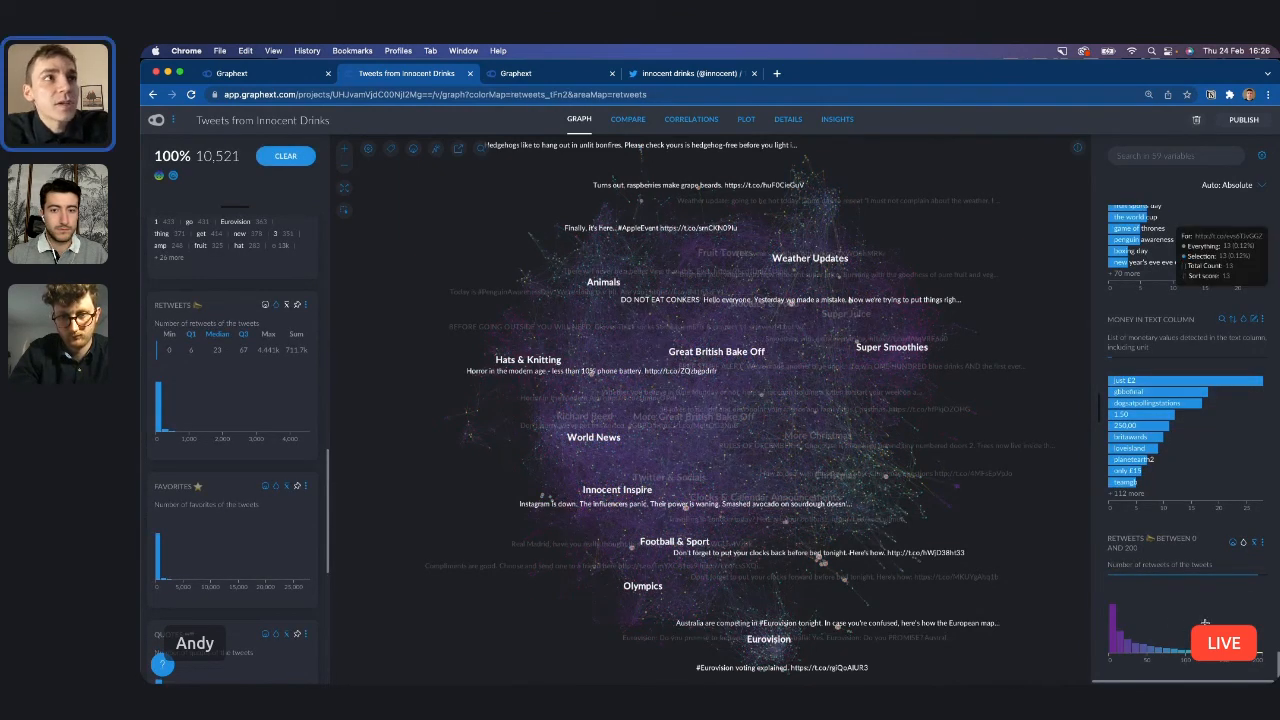
# Select the tweets with 99 to 200 retweets in the graph and expand the variable list to compare their distributions.
pyautogui.moveTo(1184, 638); pyautogui.dragTo(1258, 640)
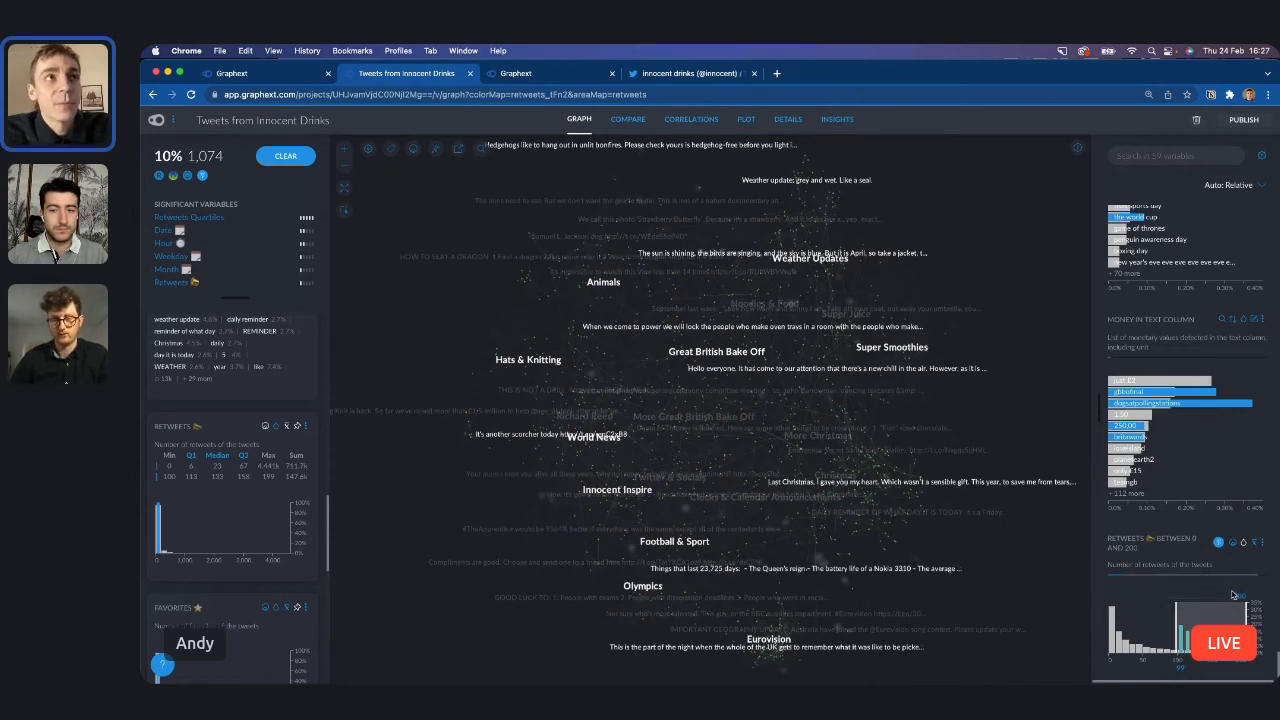
pyautogui.click(1097, 409)
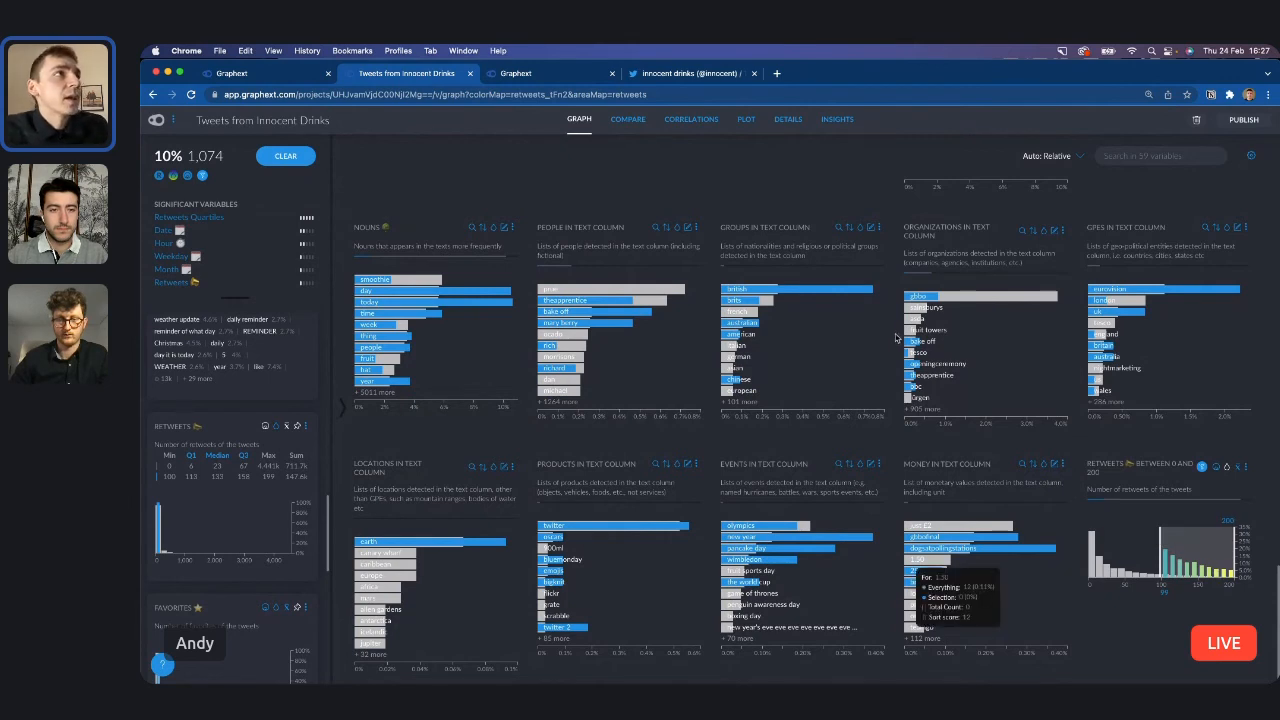
pyautogui.scroll(3, 645, 432)
pyautogui.scroll(10, 645, 432)
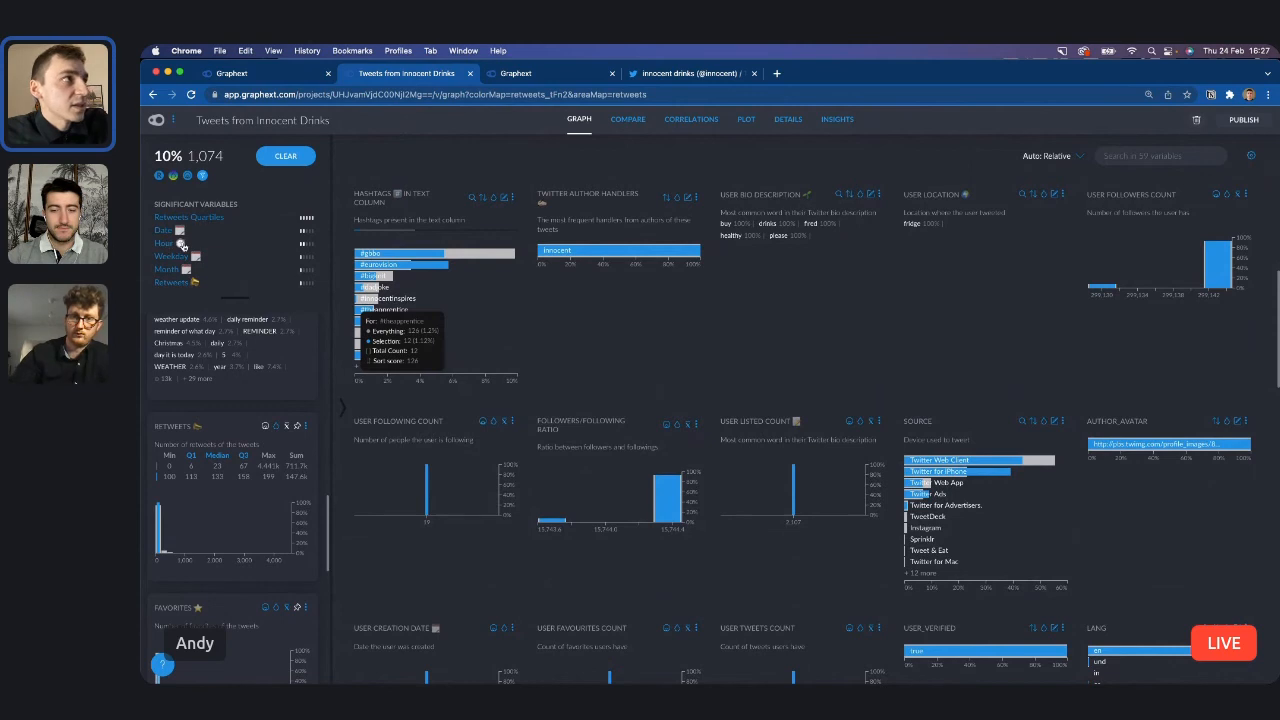
# Open Hour from the significant variables and examine the publishing hours of the selected tweets against all tweets.
pyautogui.moveTo(304, 246)
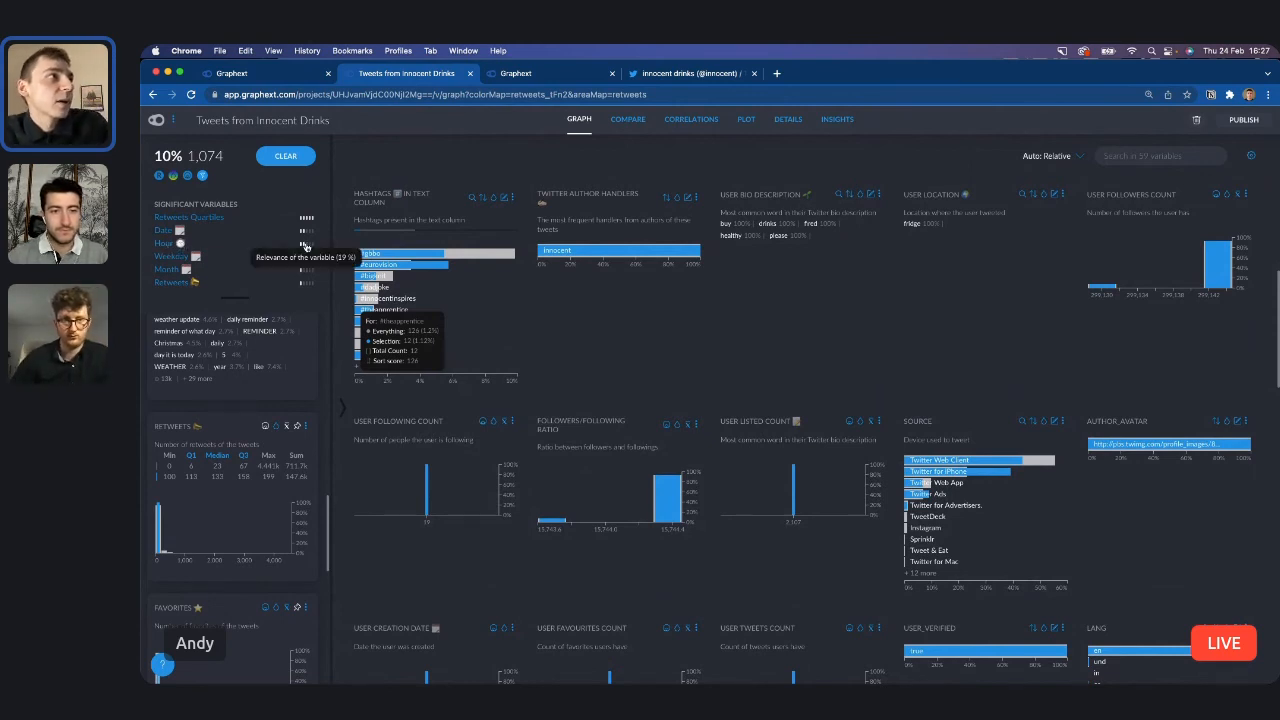
pyautogui.scroll(5, 307, 247)
pyautogui.hscroll(-5, 307, 247)
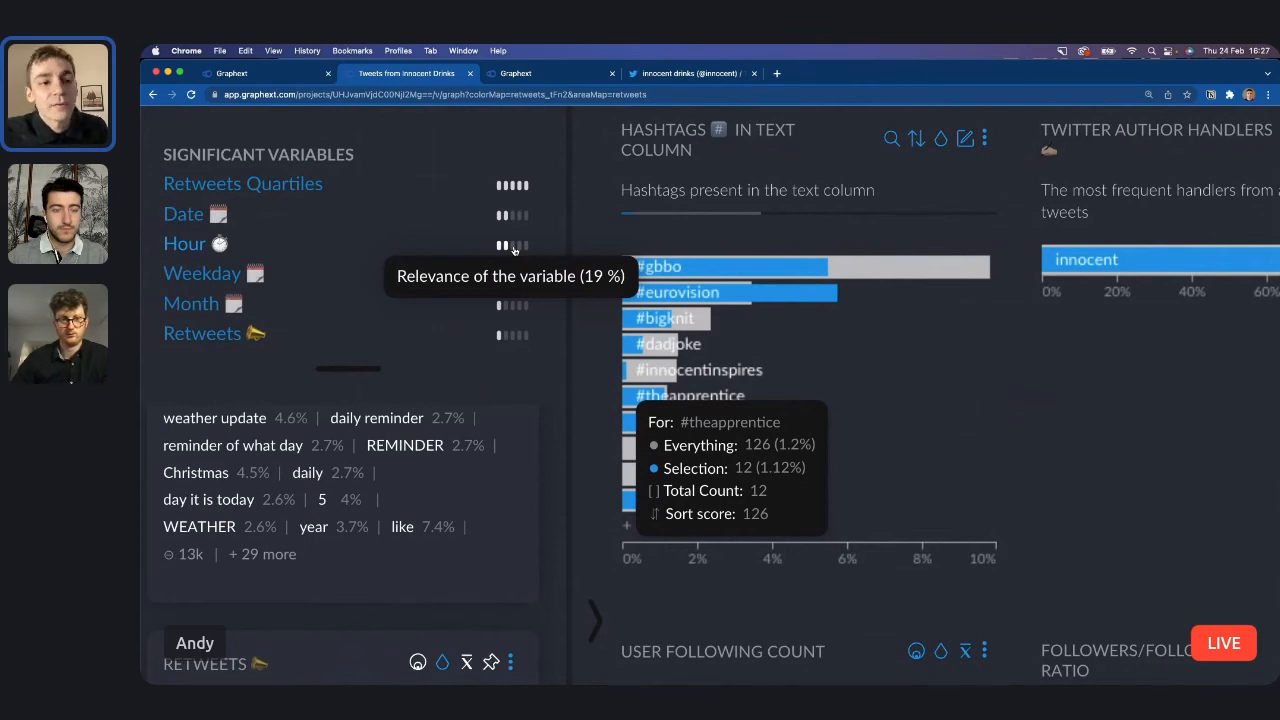
pyautogui.click(195, 246)
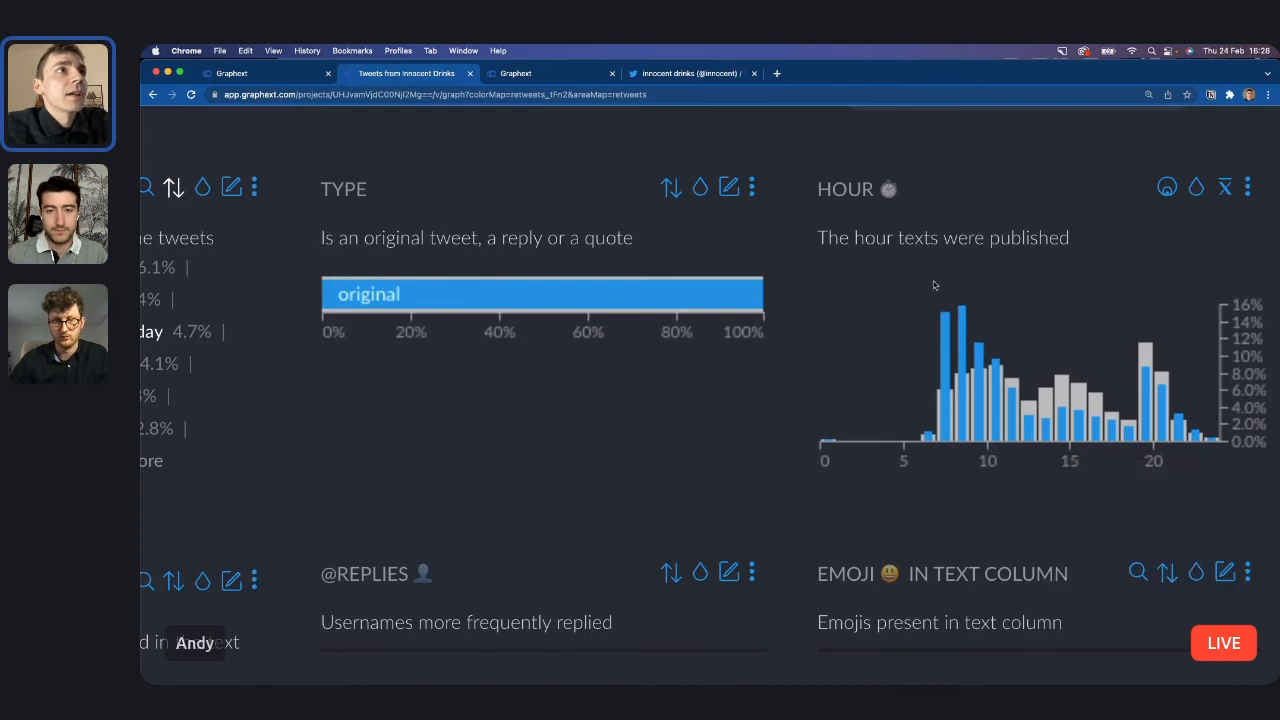
pyautogui.moveTo(950, 354)
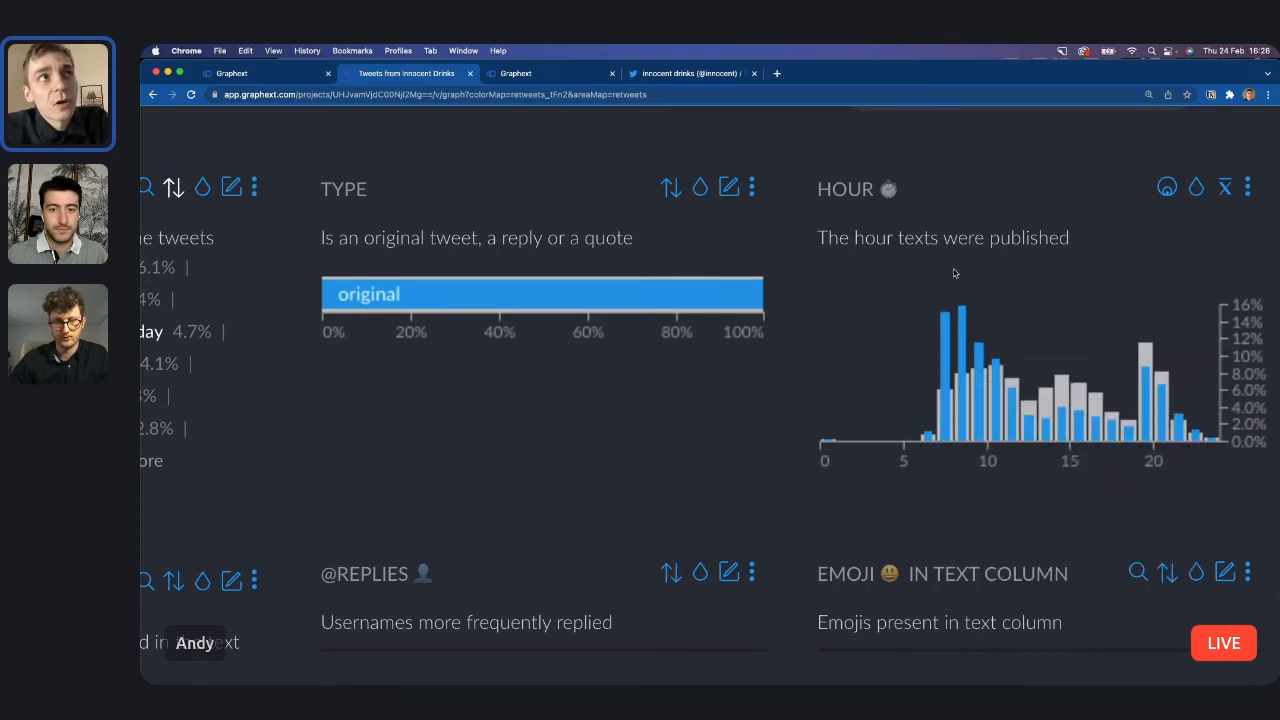
pyautogui.moveTo(943, 411)
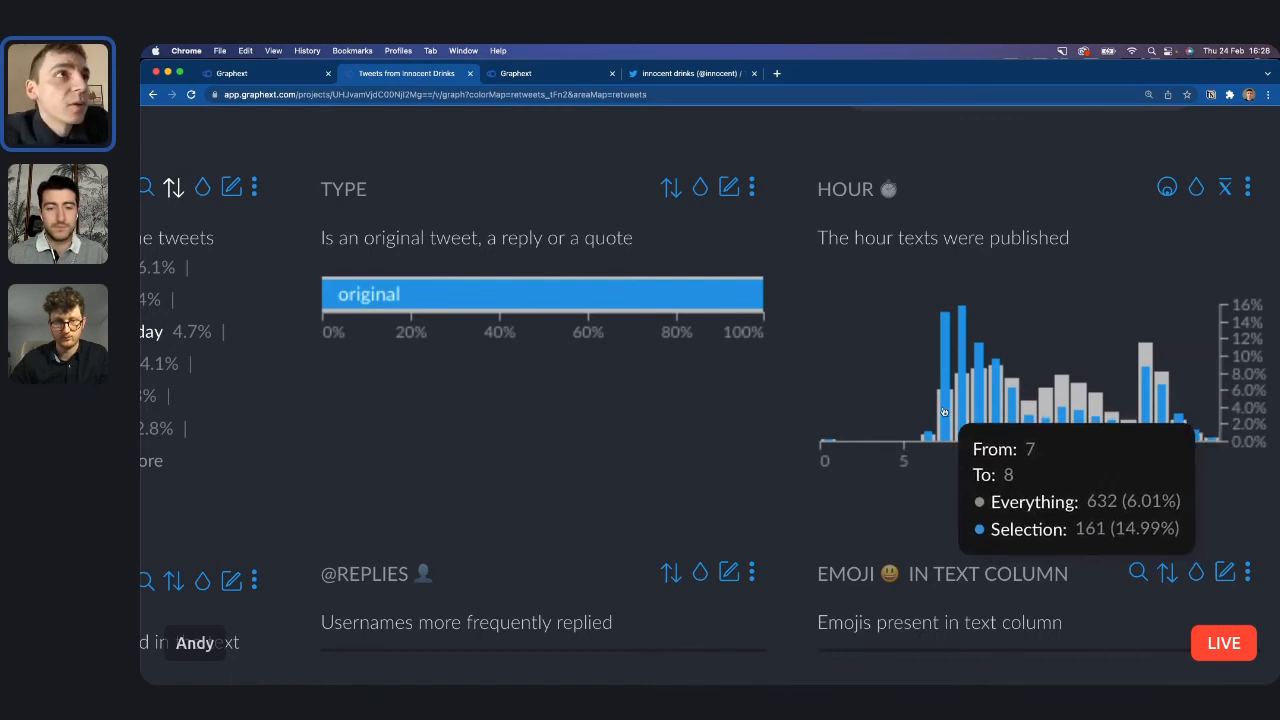
pyautogui.moveTo(983, 410)
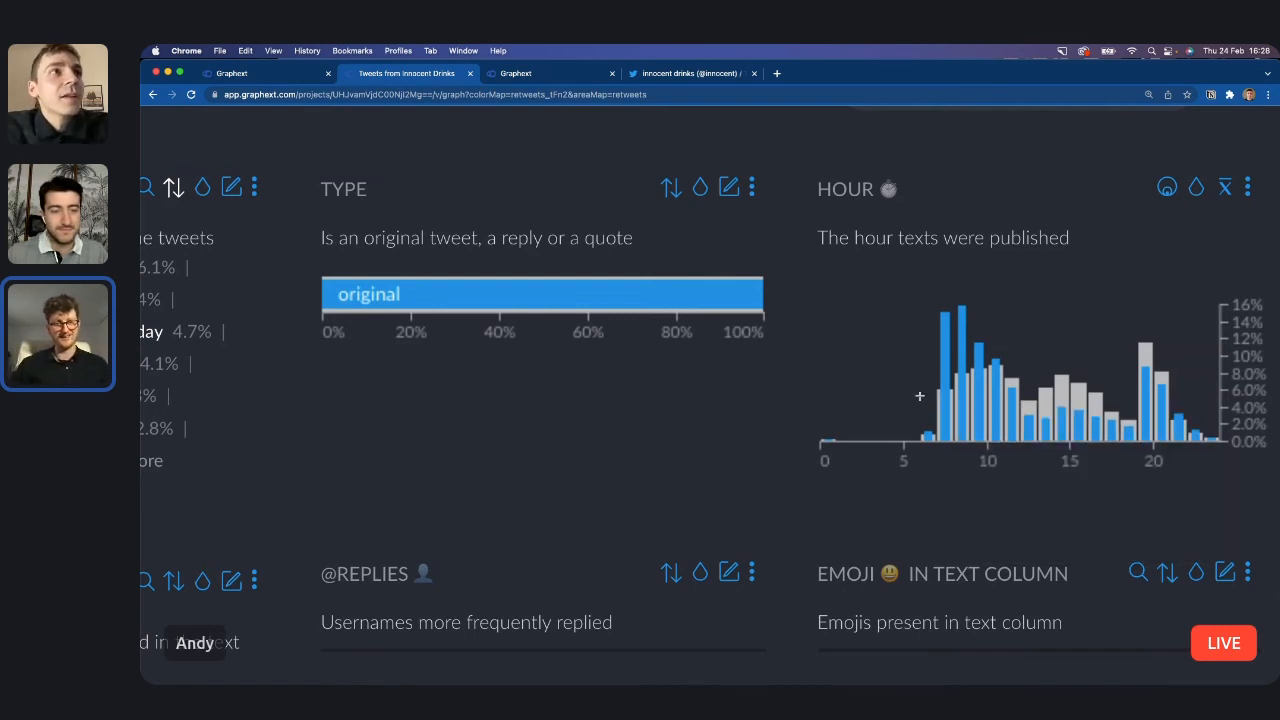
pyautogui.scroll(-5, 920, 397)
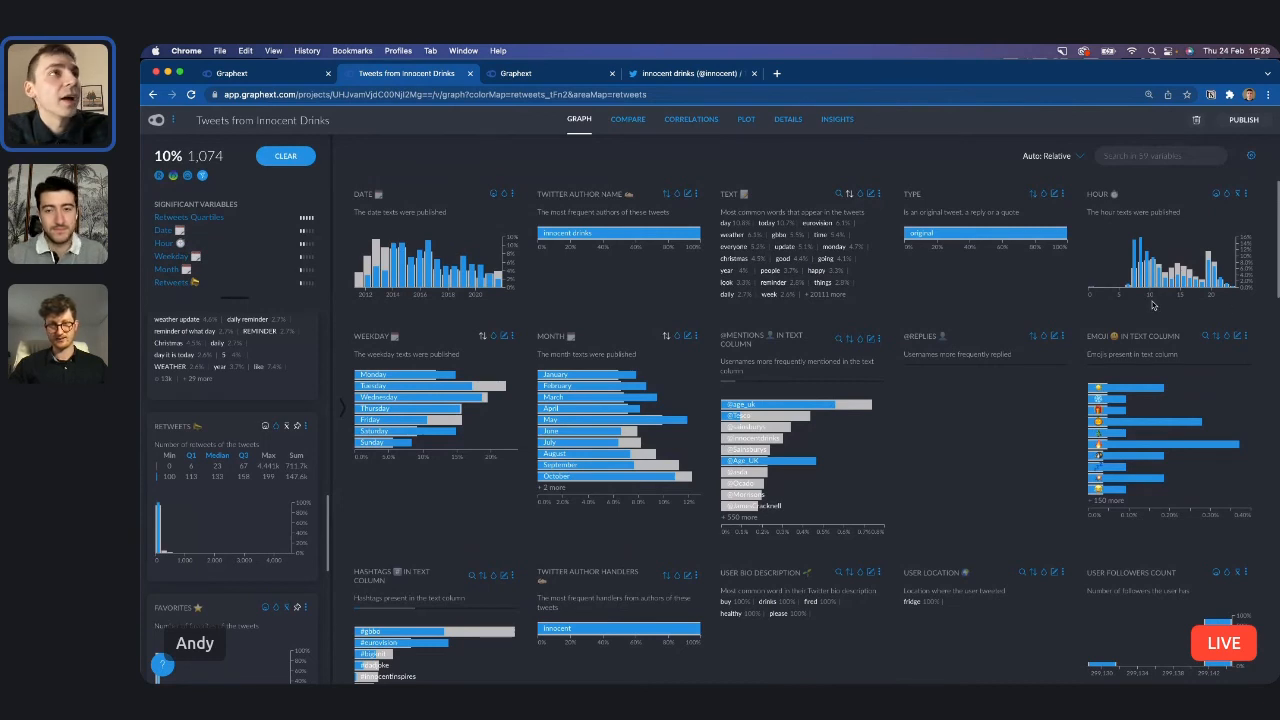
# Compare the labelled clusters of the selected tweets published between hours 6.4 and 10, and clear all filters.
pyautogui.moveTo(1127, 281); pyautogui.dragTo(1151, 279)
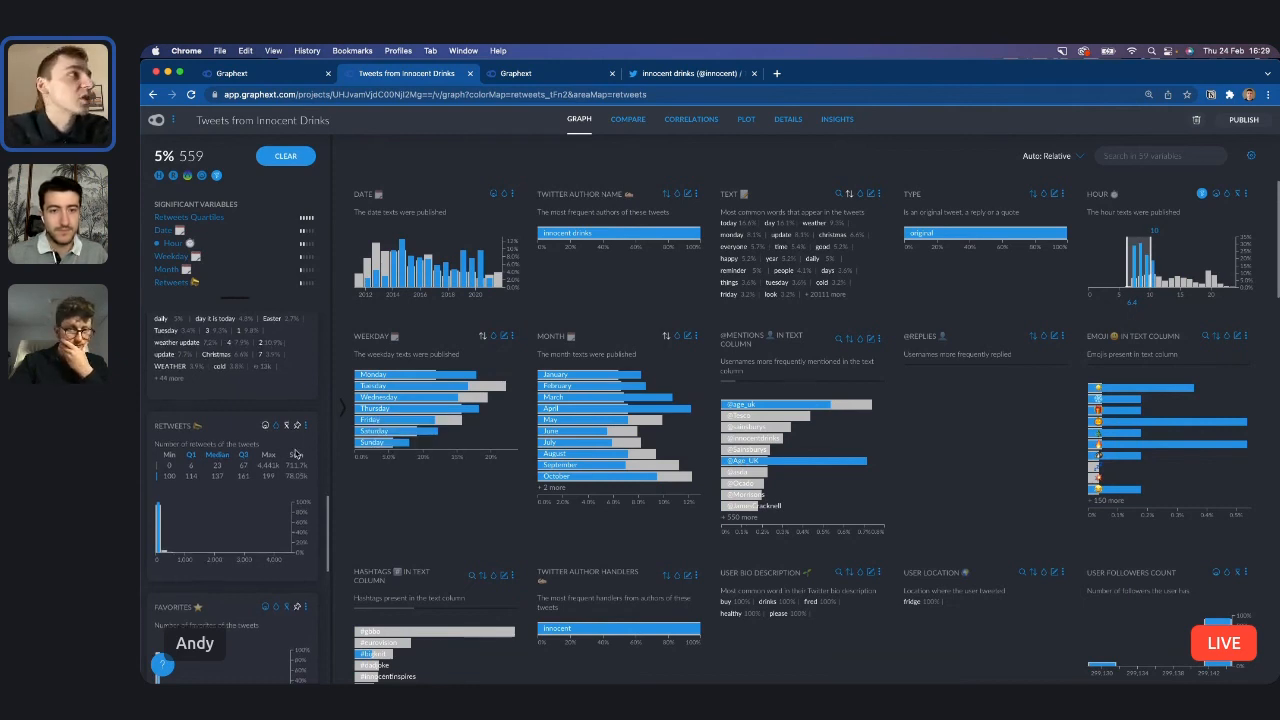
pyautogui.scroll(-1, 296, 454)
pyautogui.scroll(-10, 296, 454)
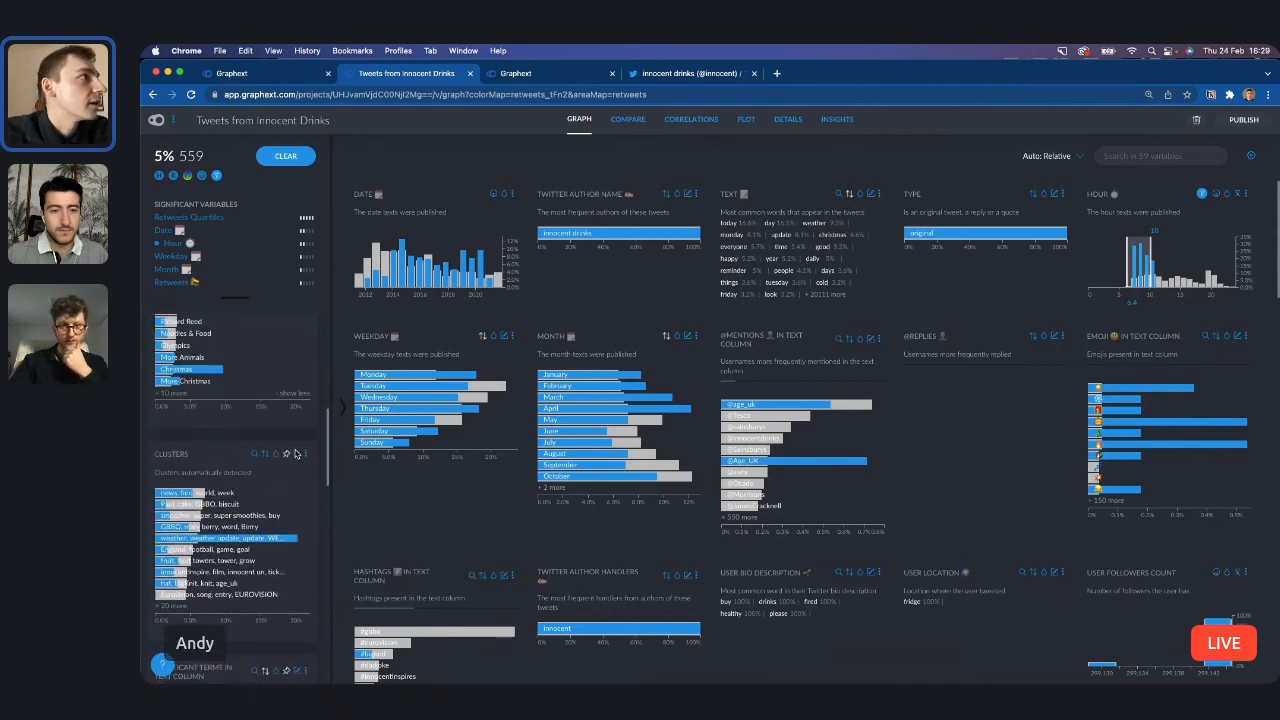
pyautogui.scroll(5, 296, 454)
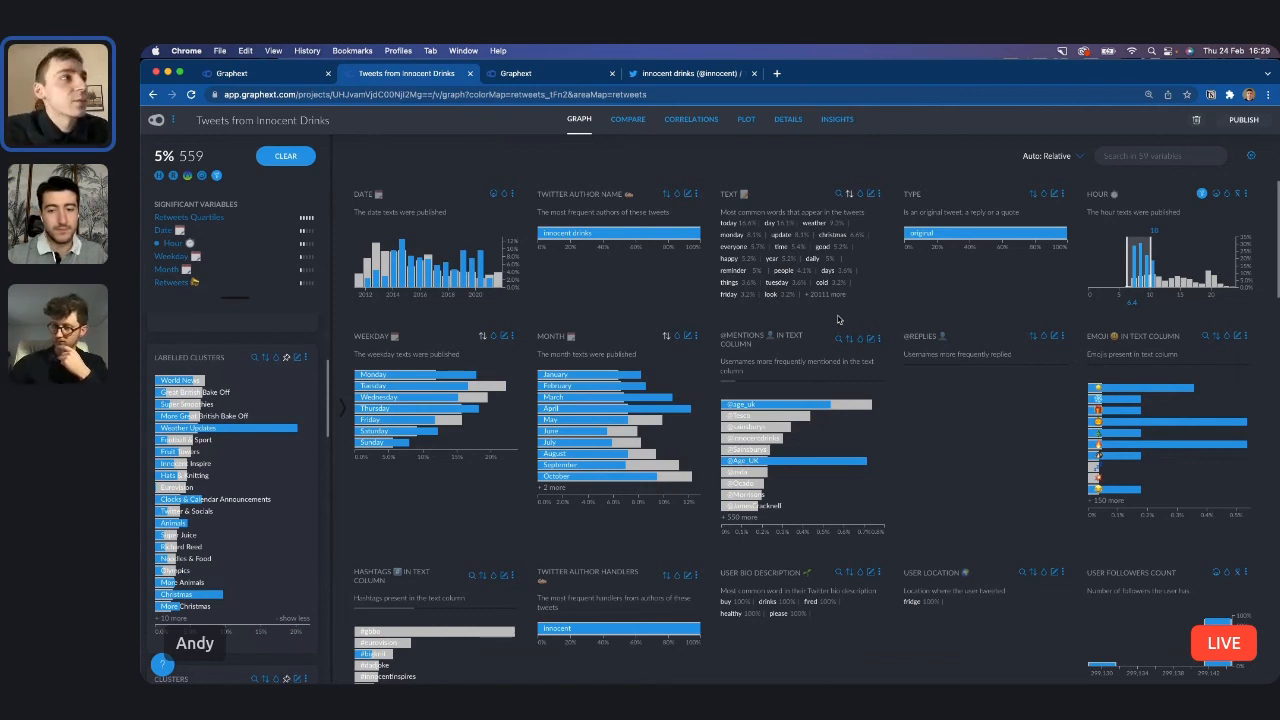
pyautogui.moveTo(290, 429)
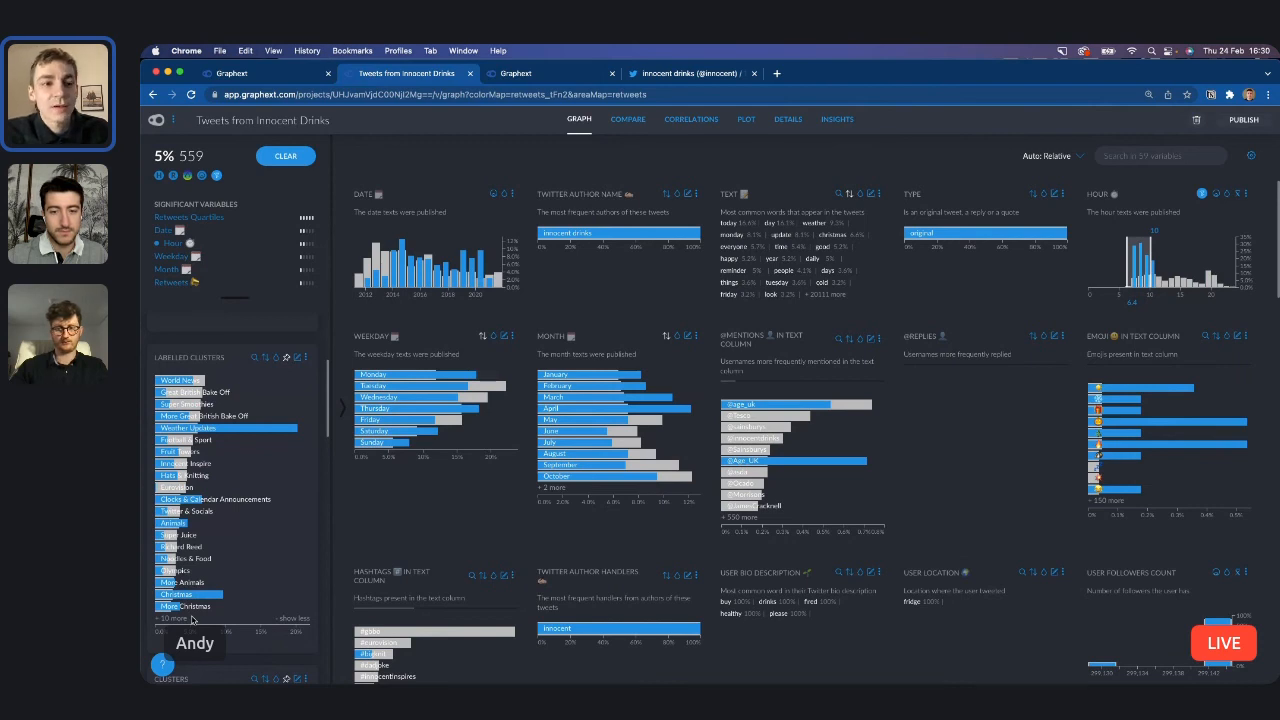
pyautogui.click(290, 161)
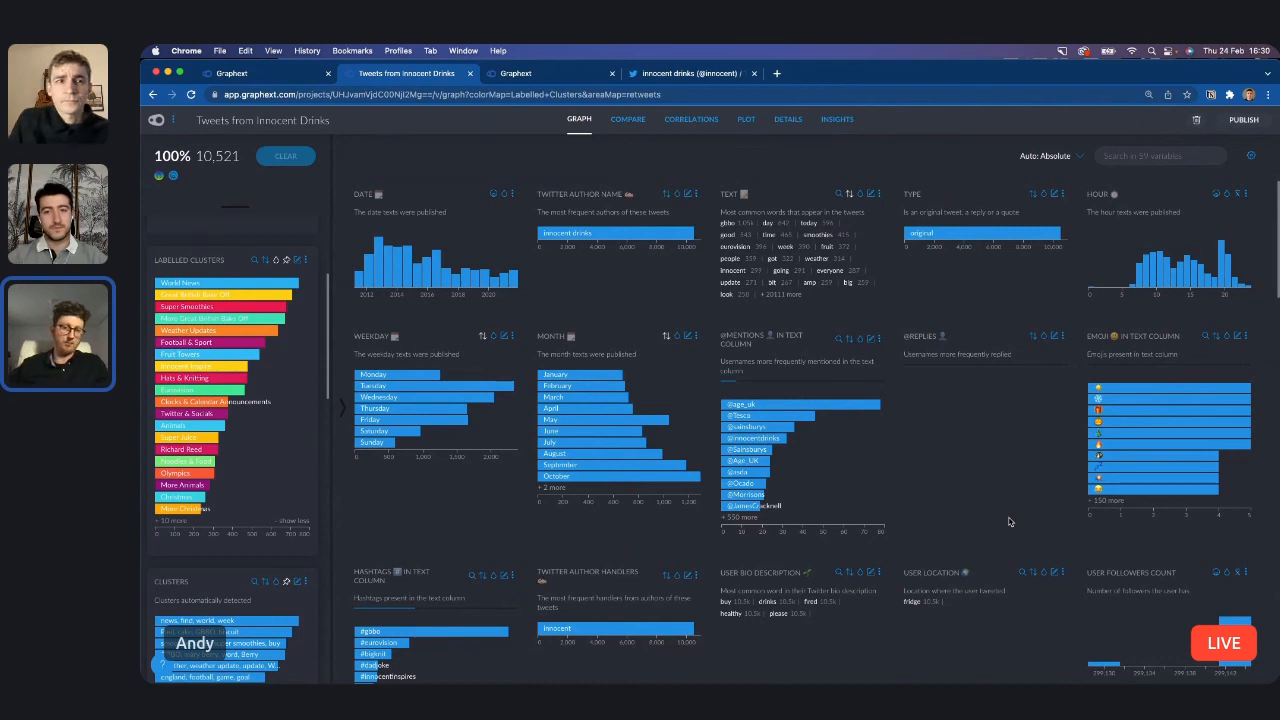
pyautogui.moveTo(768, 450)
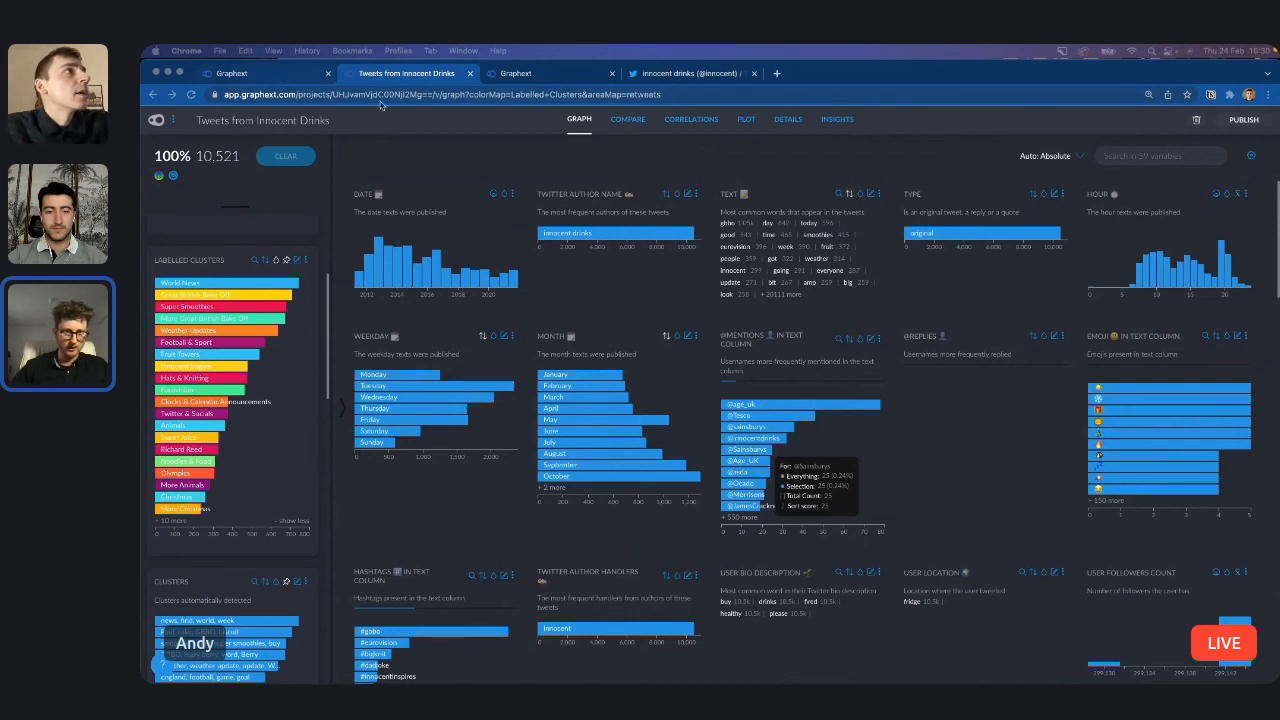
pyautogui.click(262, 78)
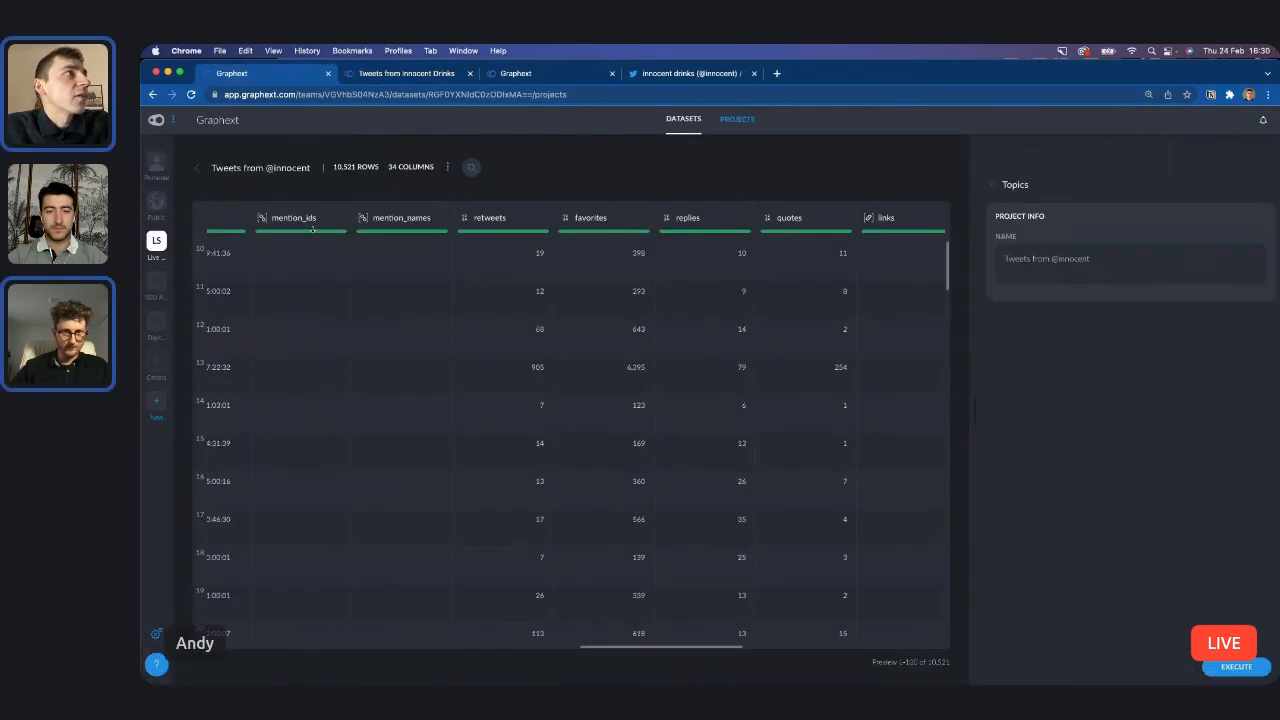
pyautogui.click(684, 120)
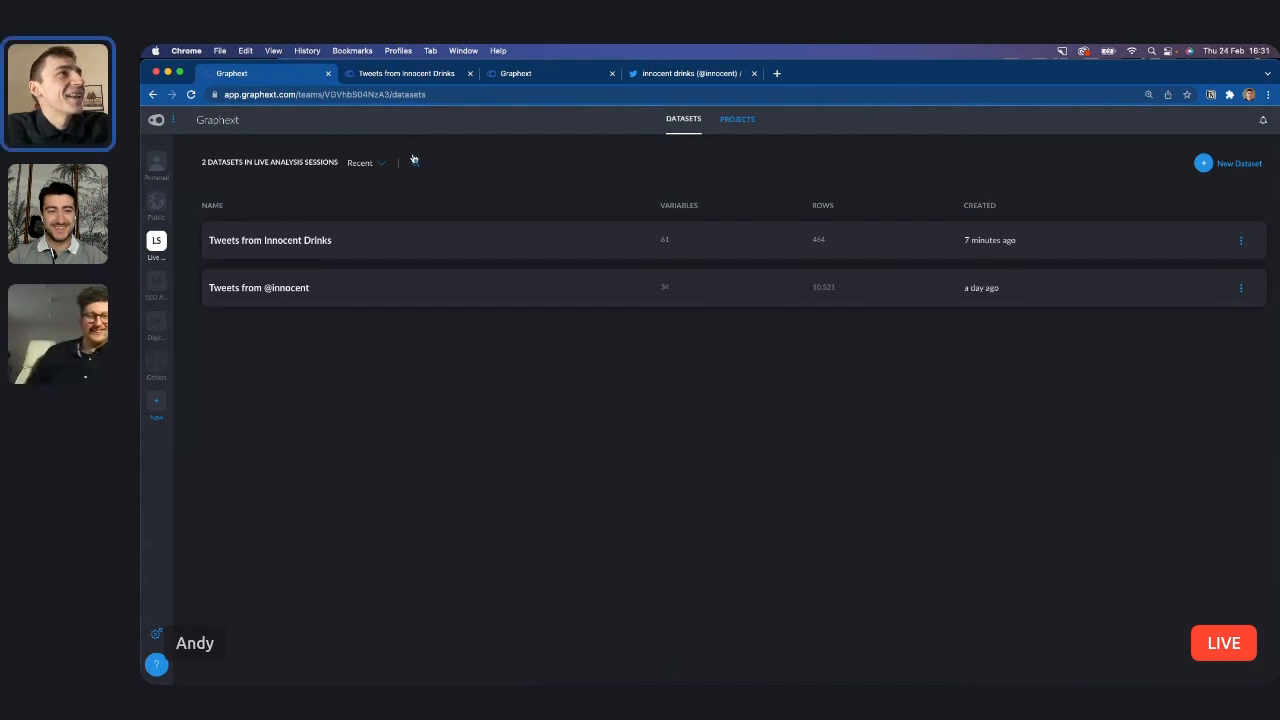
pyautogui.click(157, 203)
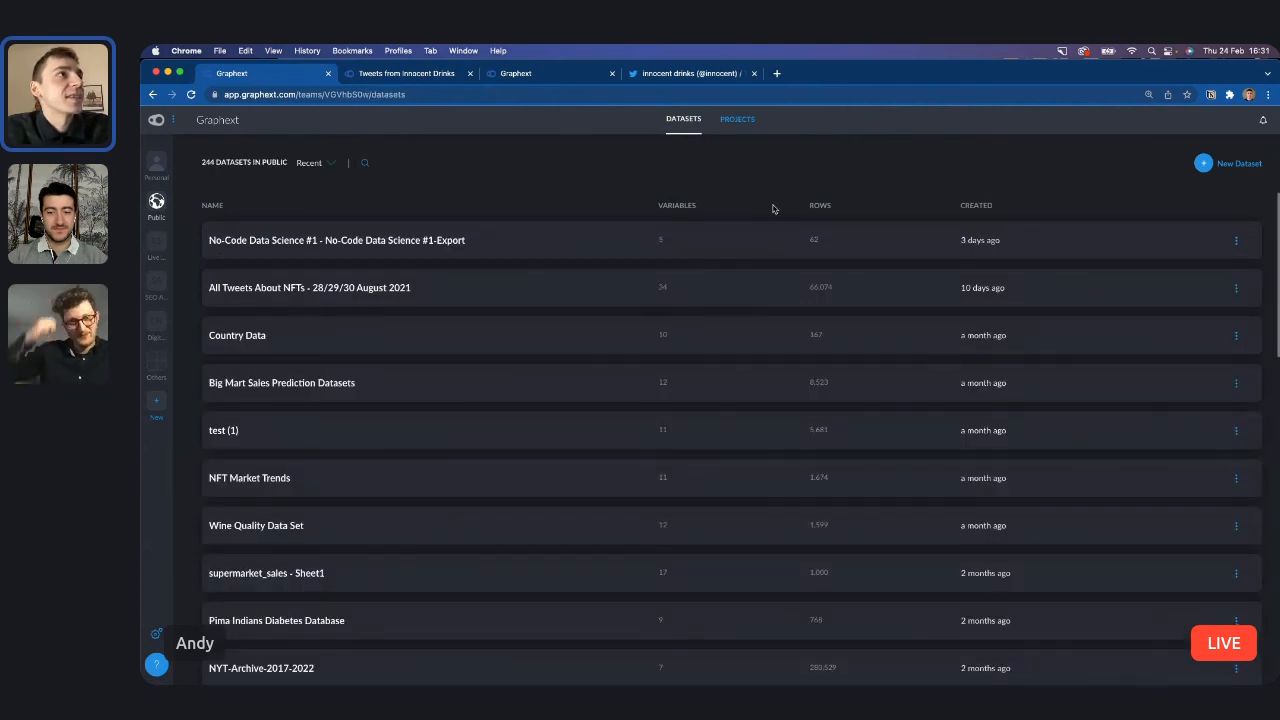
pyautogui.click(736, 126)
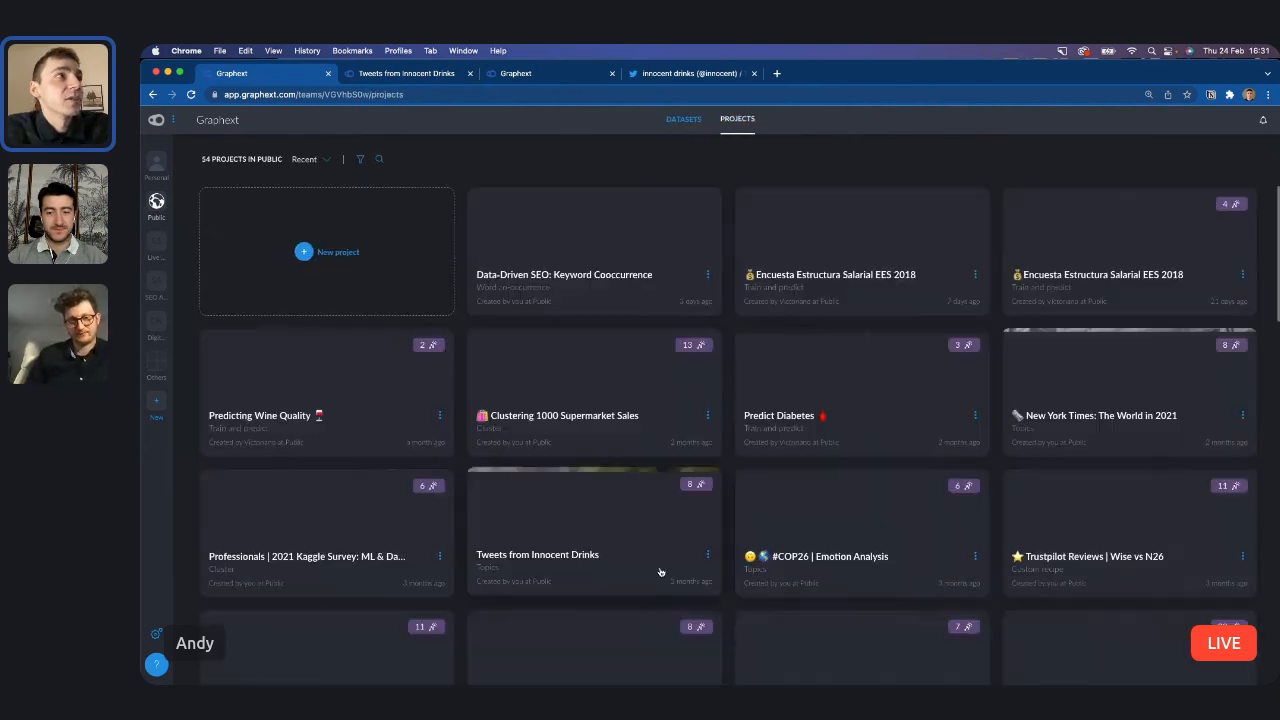
pyautogui.scroll(-1, 661, 572)
pyautogui.scroll(-2, 660, 572)
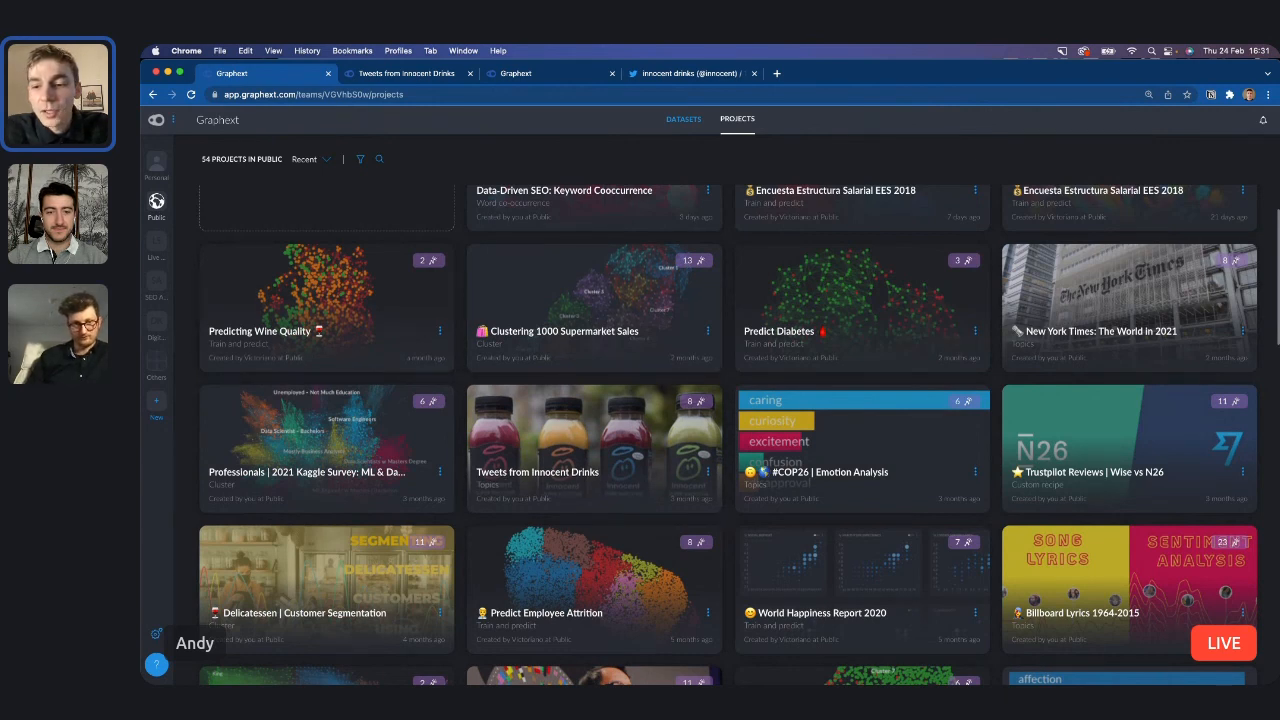
# Search the web for "graphext blog" in a new browser tab.
pyautogui.click(776, 73)
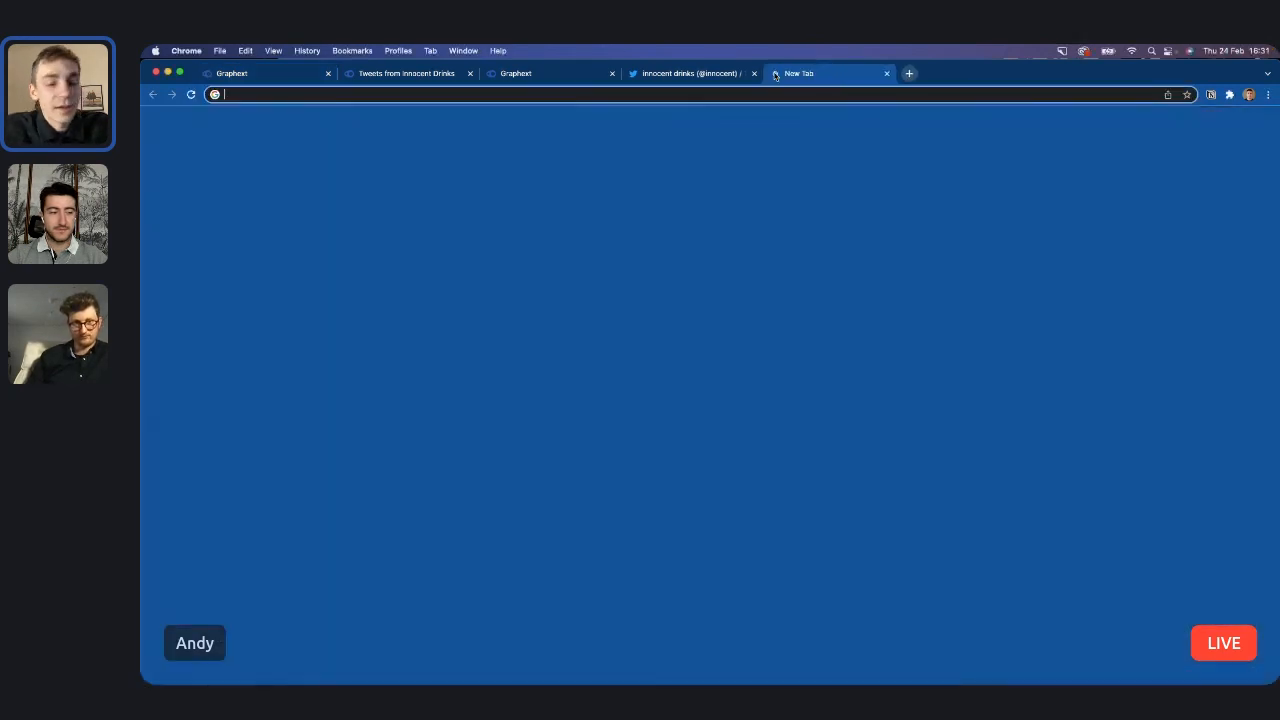
pyautogui.write('graphe')
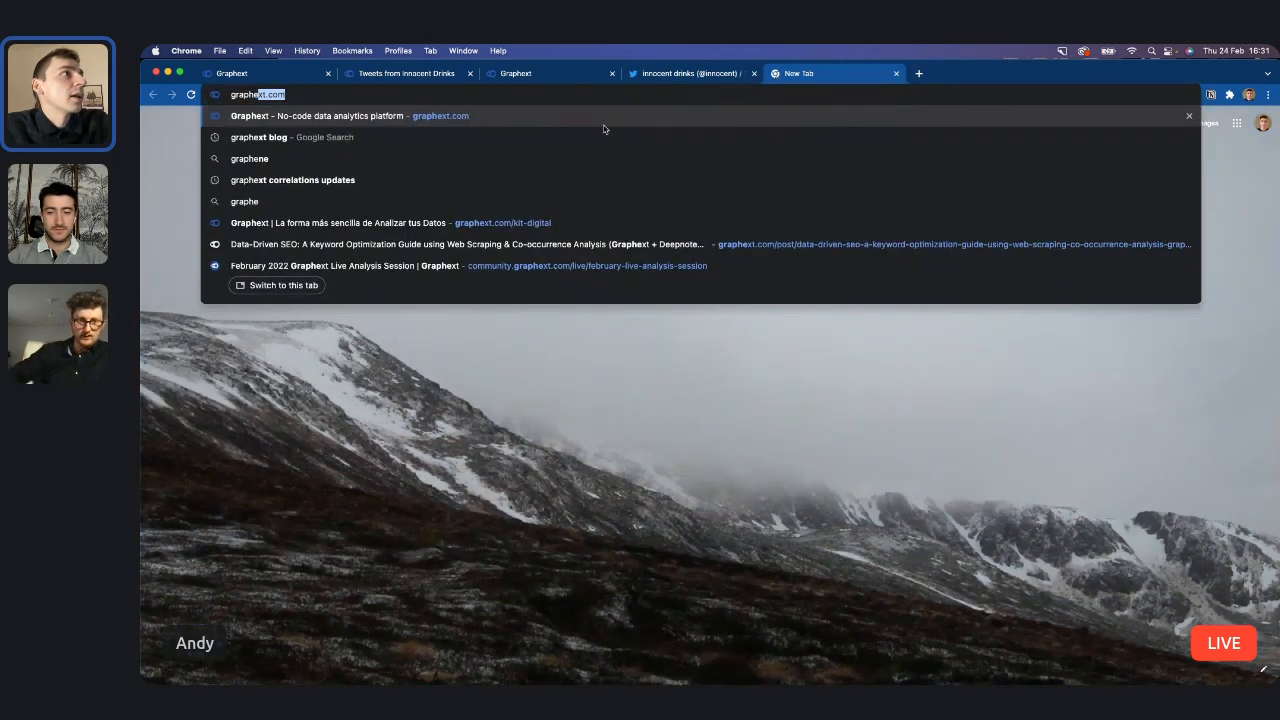
pyautogui.write('xt')
pyautogui.press('Return')
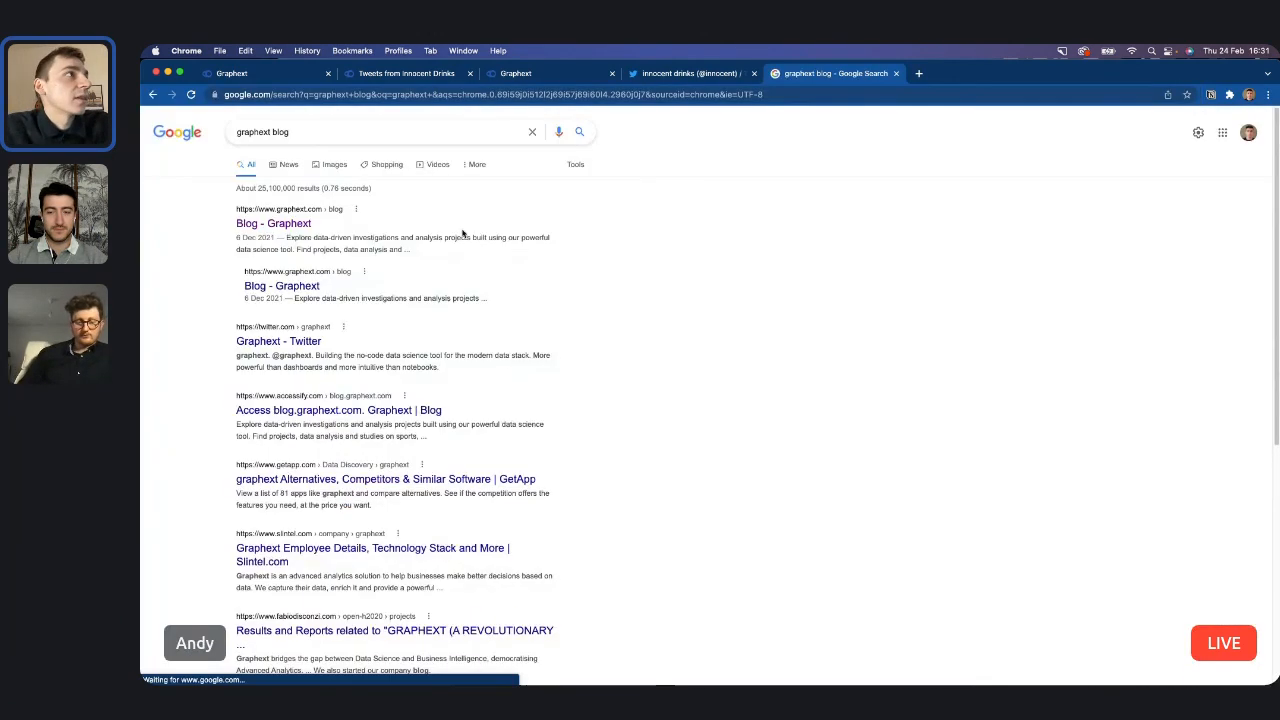
# Open the Graphext blog and its article "Reverse Engineering Infamous Marketing Strategies from Innocent Drinks".
pyautogui.scroll(-5, 550, 348)
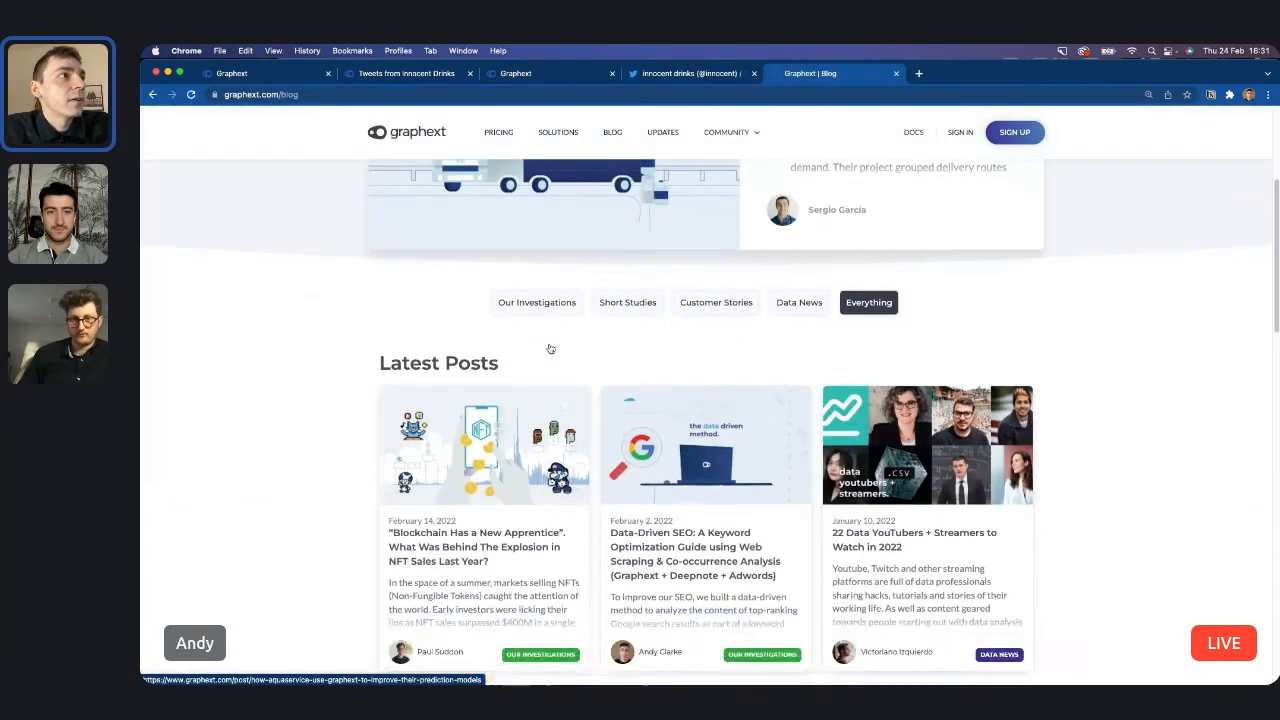
pyautogui.scroll(-10, 571, 571)
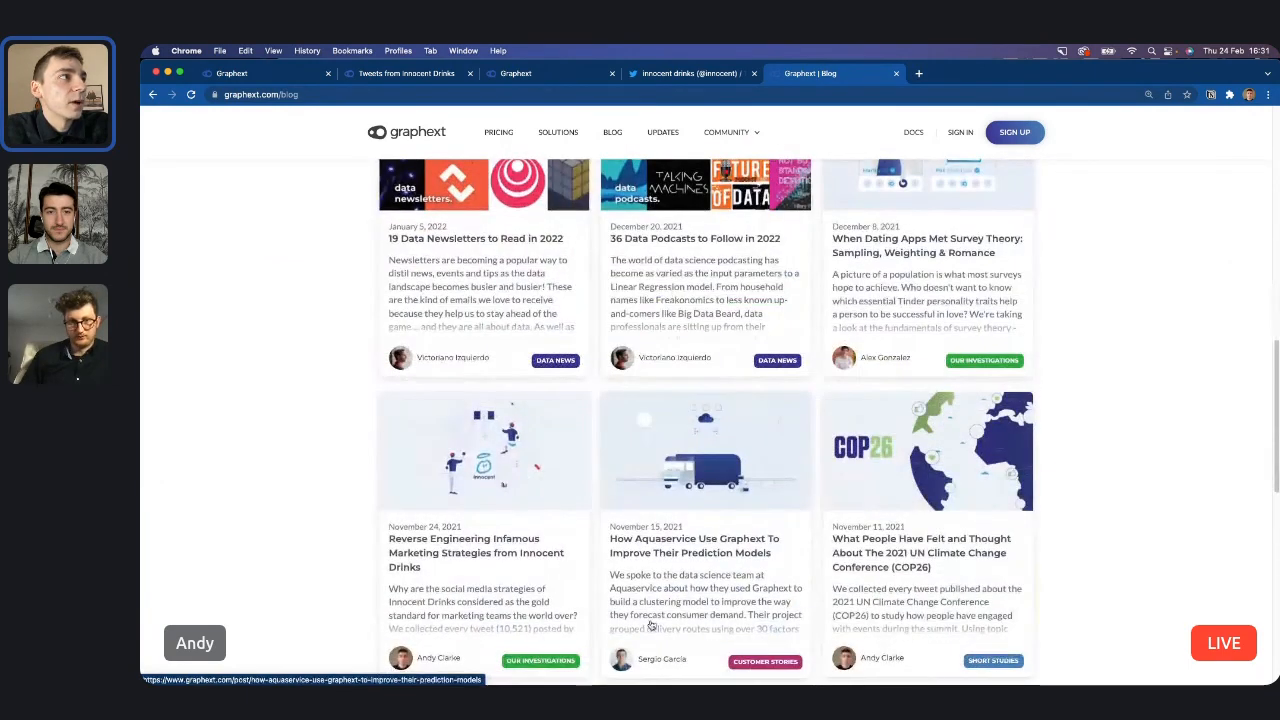
pyautogui.scroll(-4, 651, 626)
pyautogui.click(505, 278)
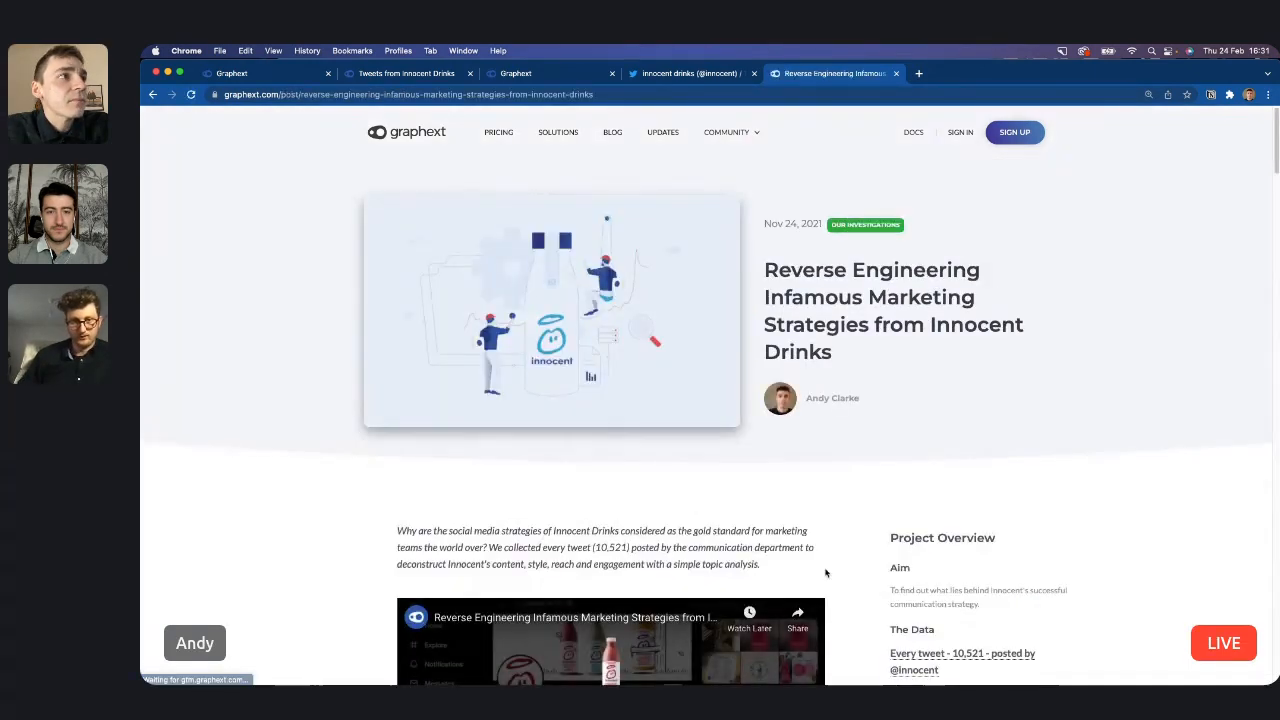
# Review the article's video and project overview, and select the article's web address.
pyautogui.scroll(-5, 825, 572)
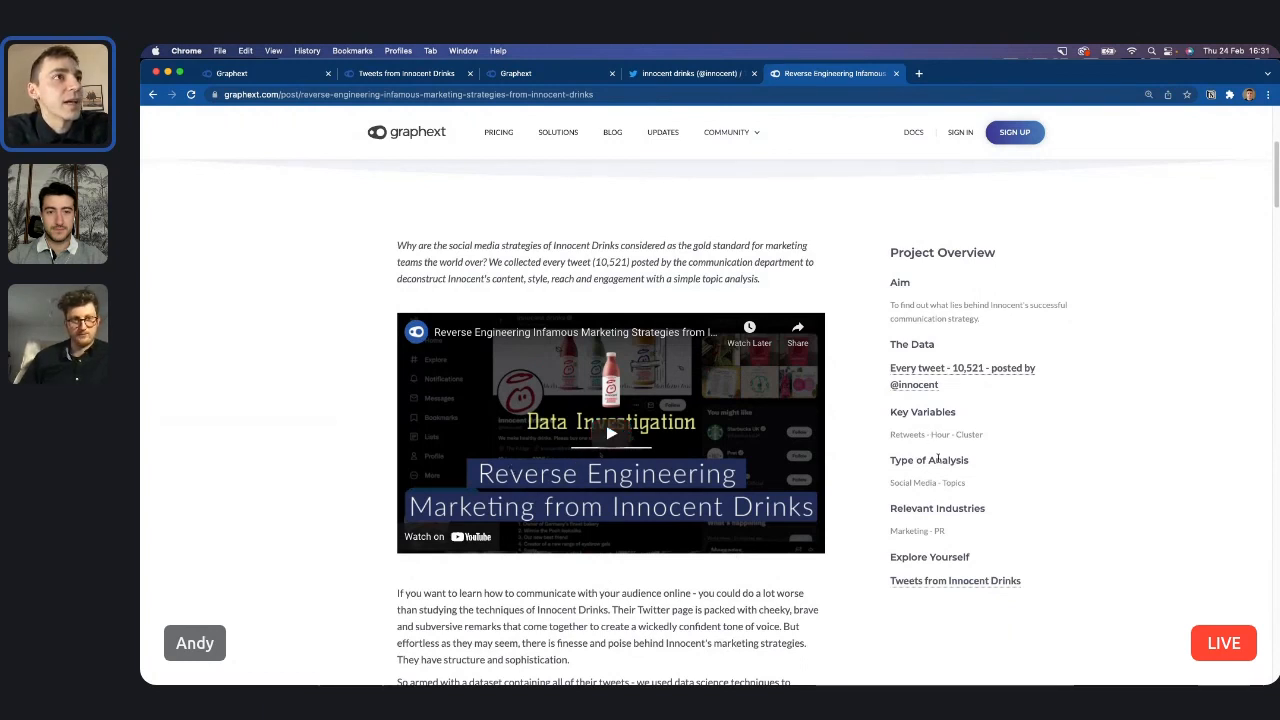
pyautogui.scroll(1, 987, 570)
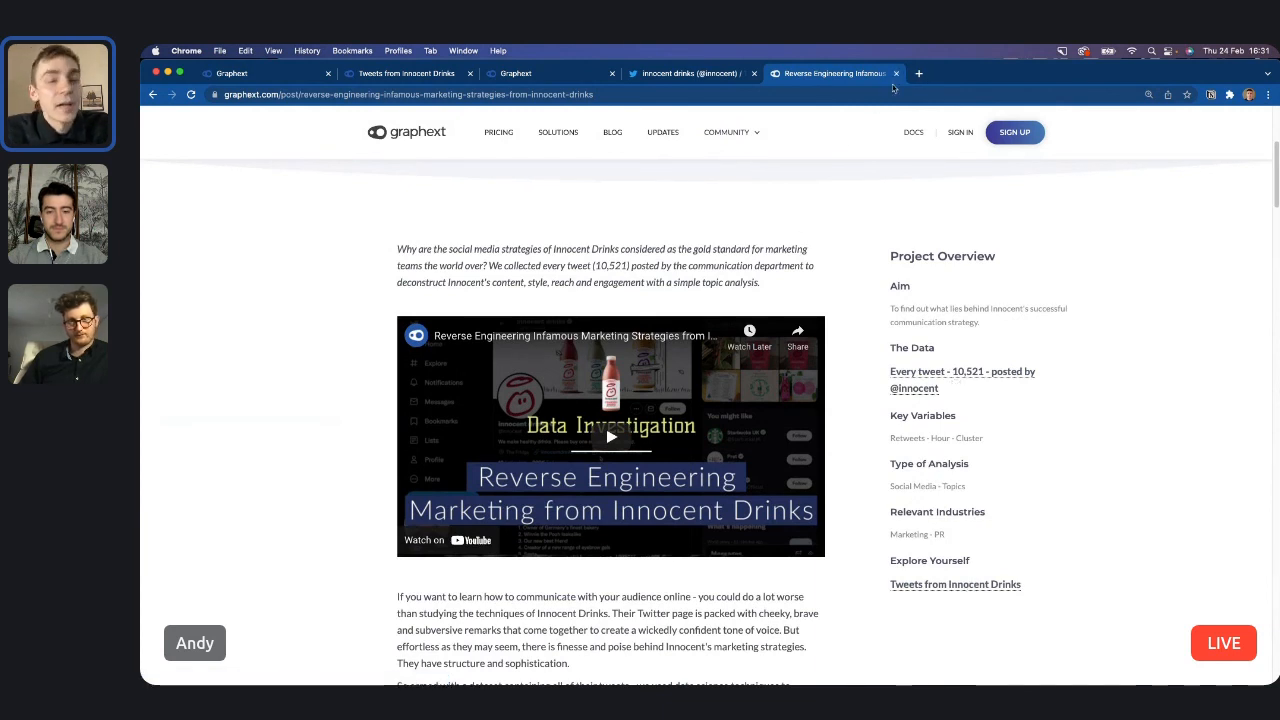
pyautogui.click(687, 97)
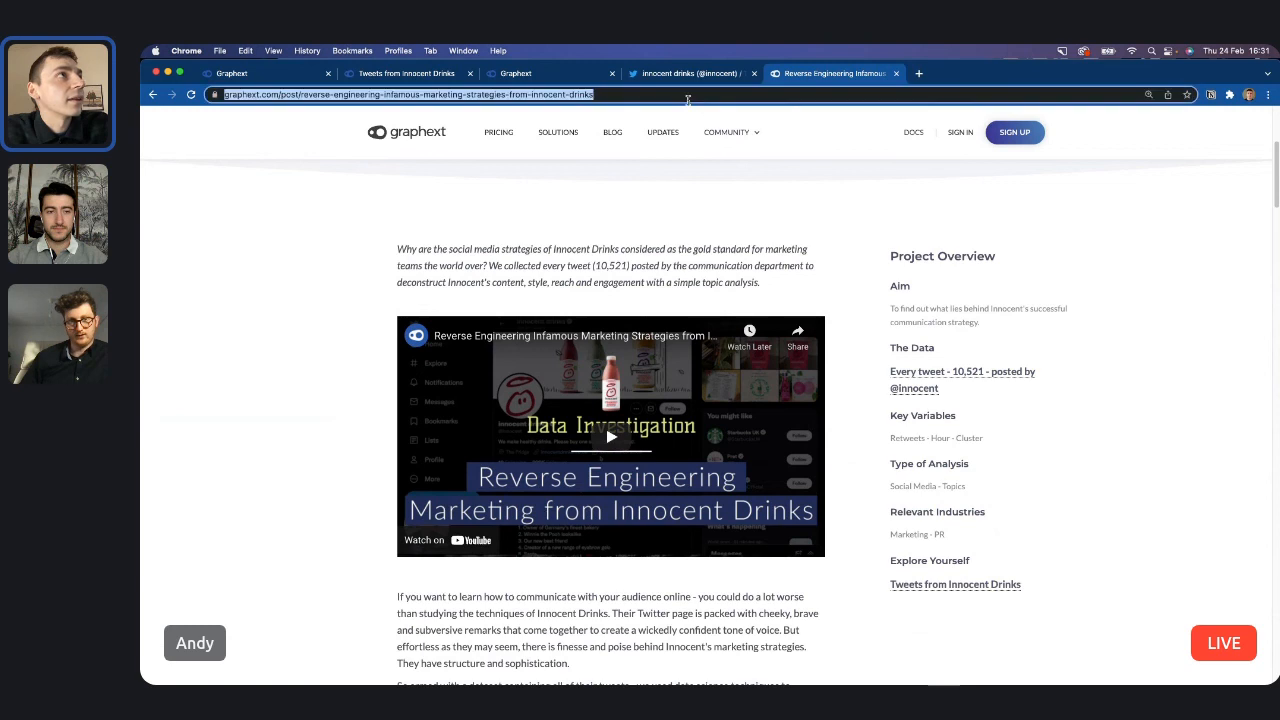